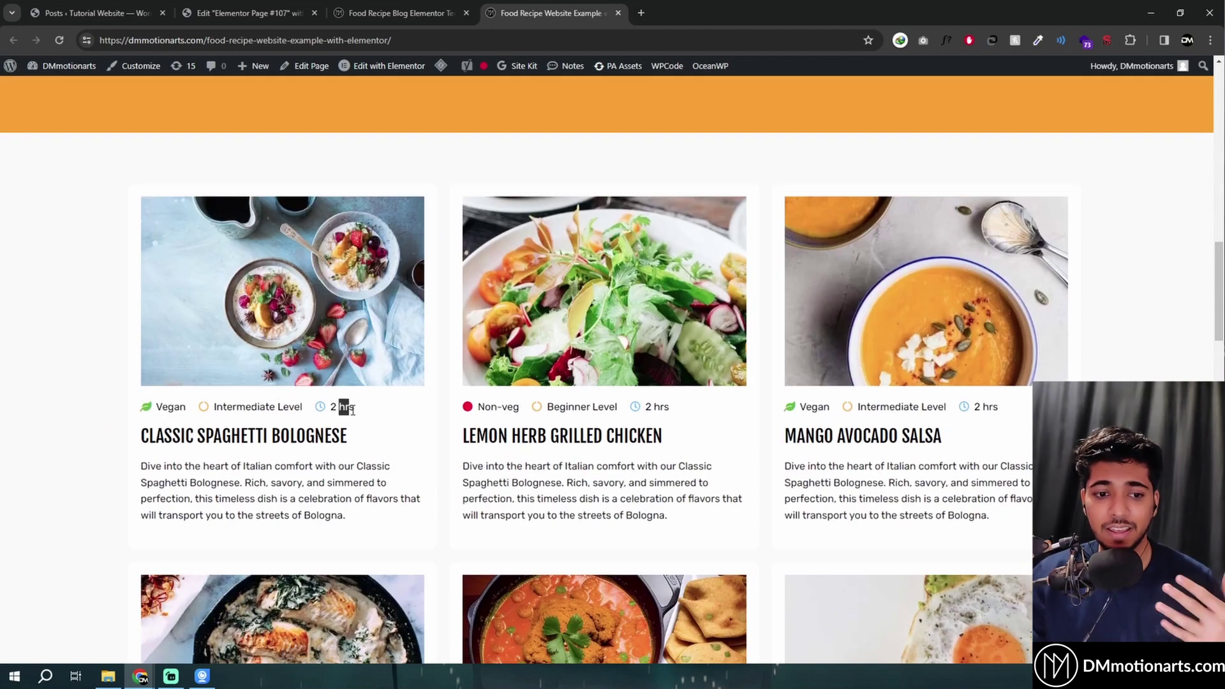
Examine the diet, level and duration details on the first recipe card of the demo website.
drag(329, 407, 370, 414)
click(264, 407)
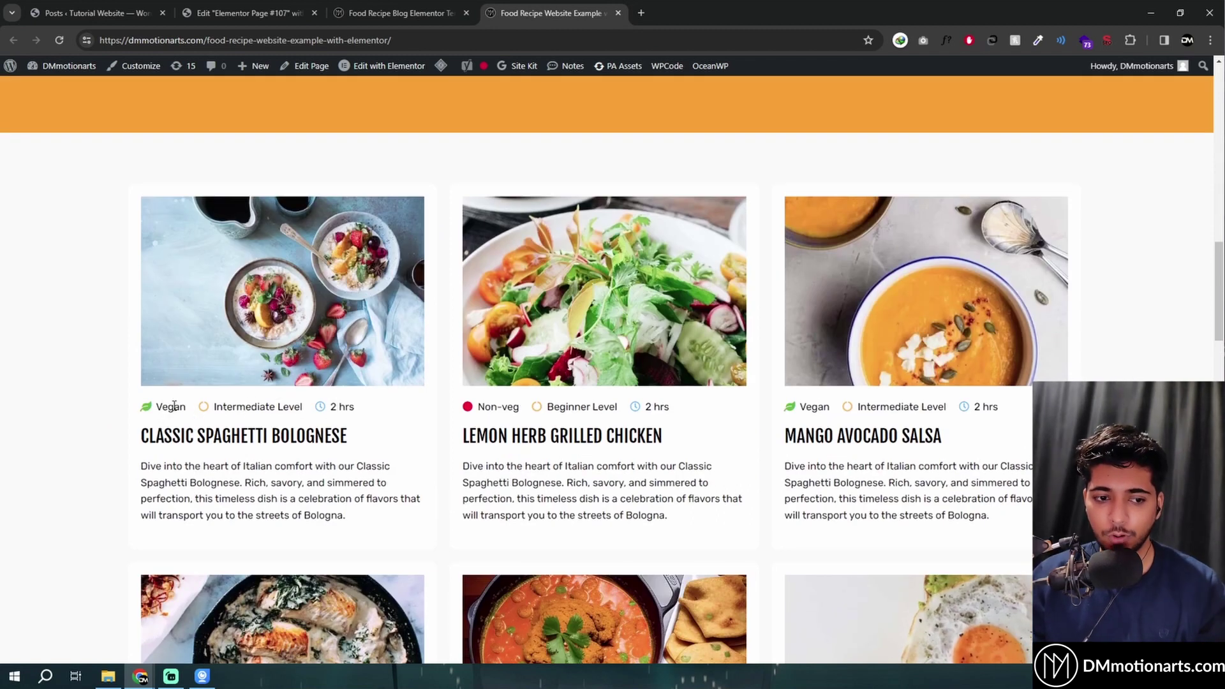
scroll(424, 440, up, 4)
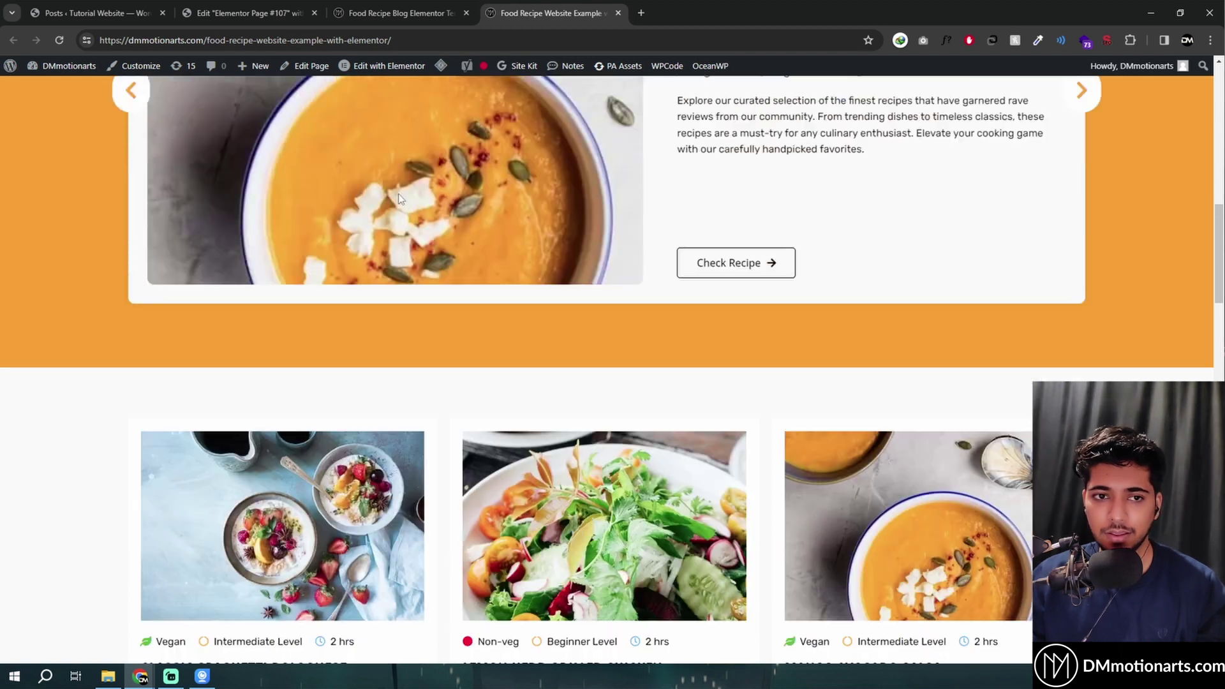
View the Food Recipe Blog template's product page, previewing its gallery images and checking the price and download options.
key(ctrl+shift+Tab)
click(373, 537)
click(687, 529)
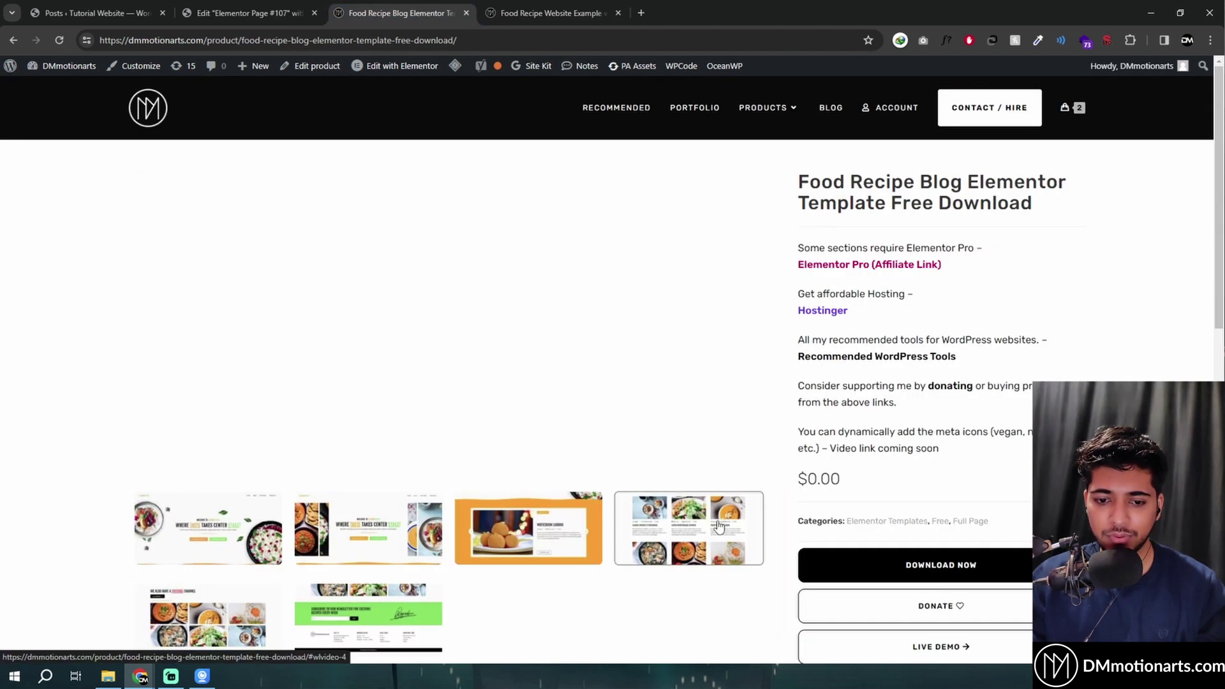
click(368, 617)
drag(791, 480, 897, 481)
click(898, 481)
scroll(900, 472, down, 3)
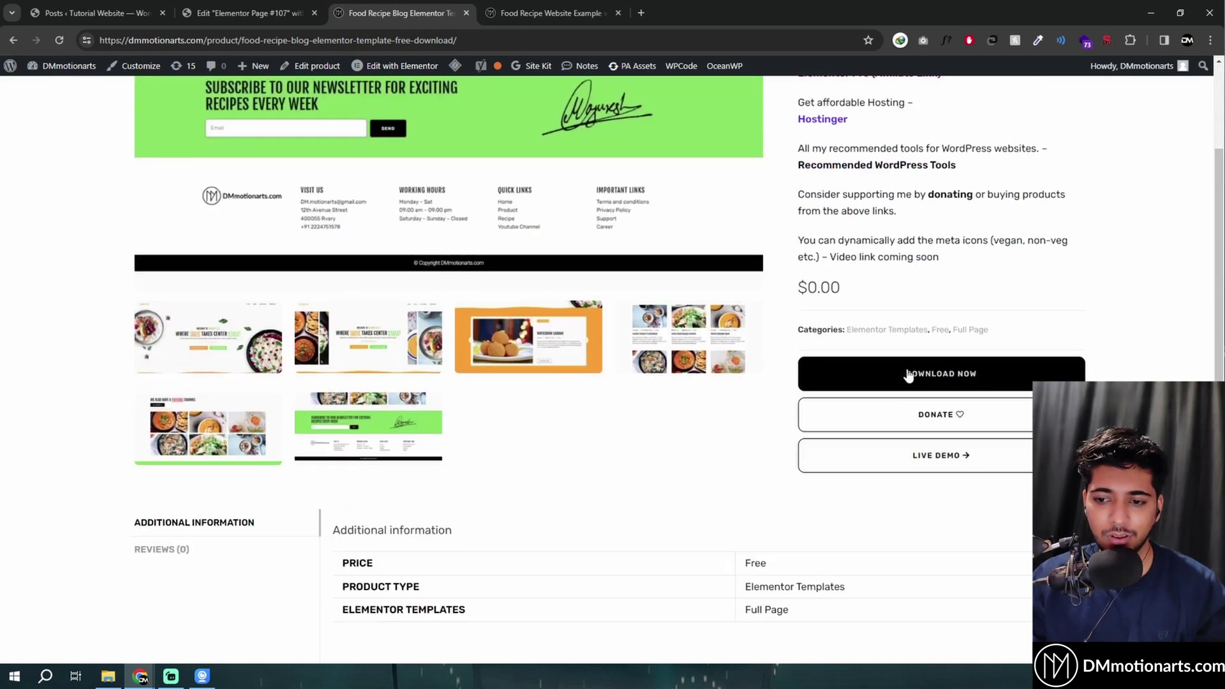
Look through the food recipe demo website from hero to newsletter section, focusing on the recipe cards' diet, level and duration details.
click(548, 14)
scroll(246, 404, up, 10)
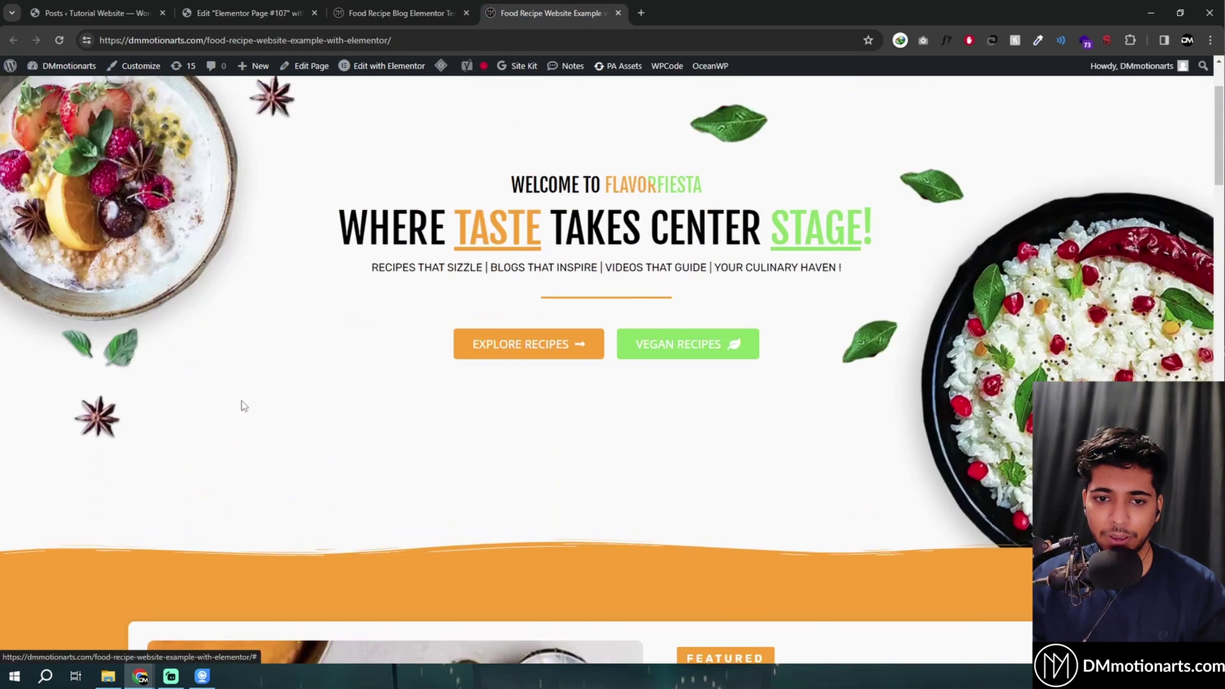
scroll(291, 405, down, 10)
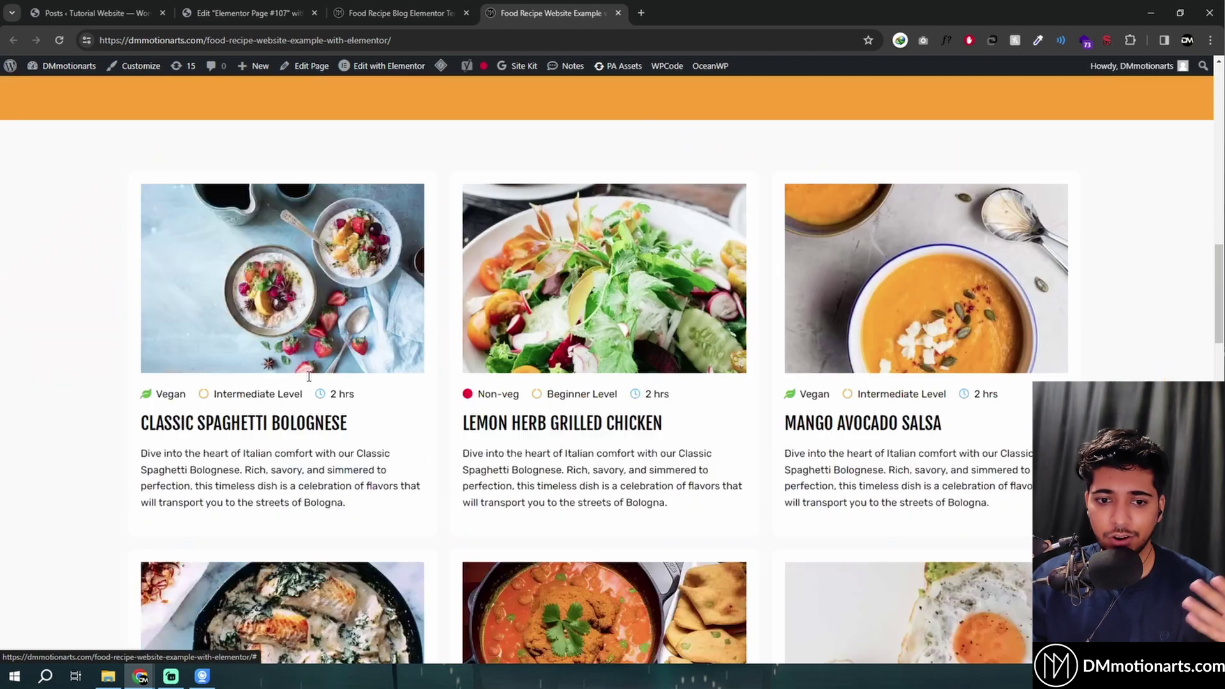
scroll(292, 369, down, 15)
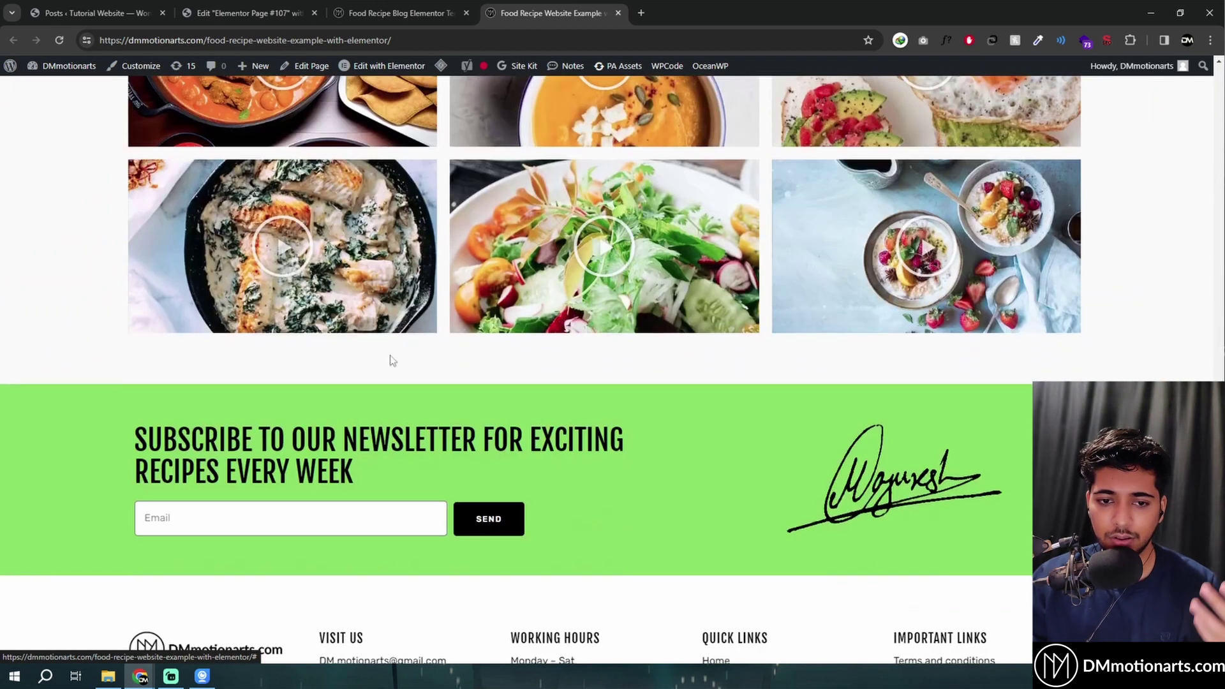
scroll(613, 370, up, 1)
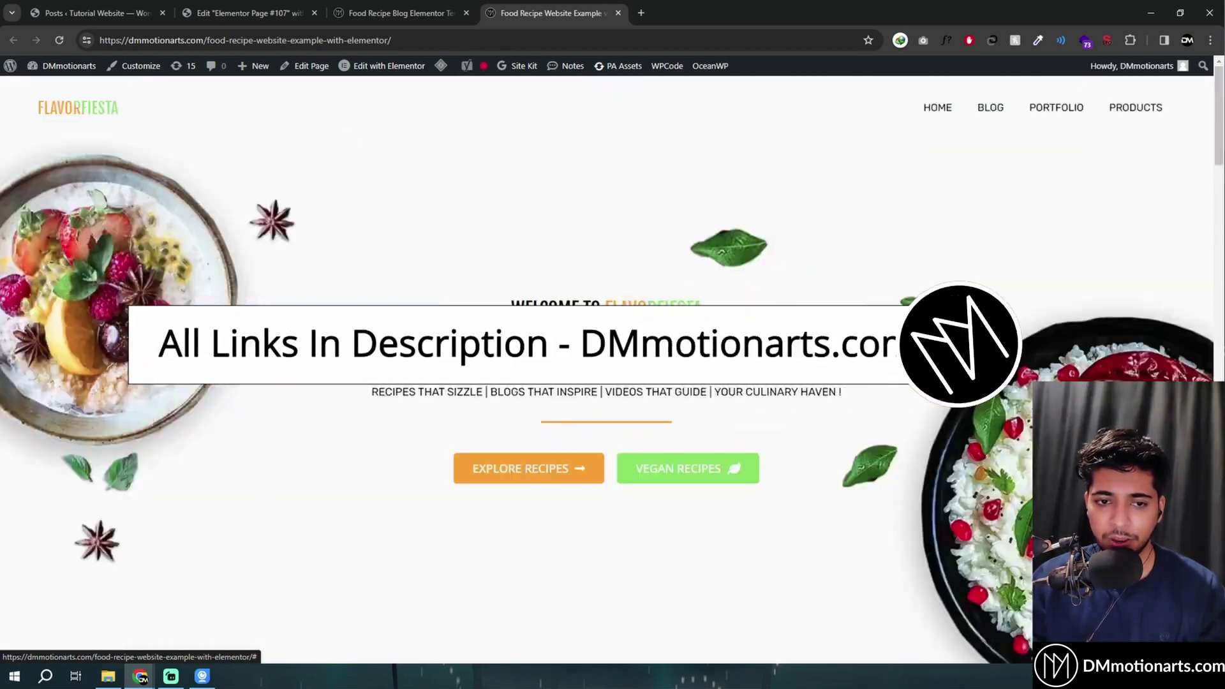
scroll(465, 386, down, 5)
scroll(447, 287, down, 10)
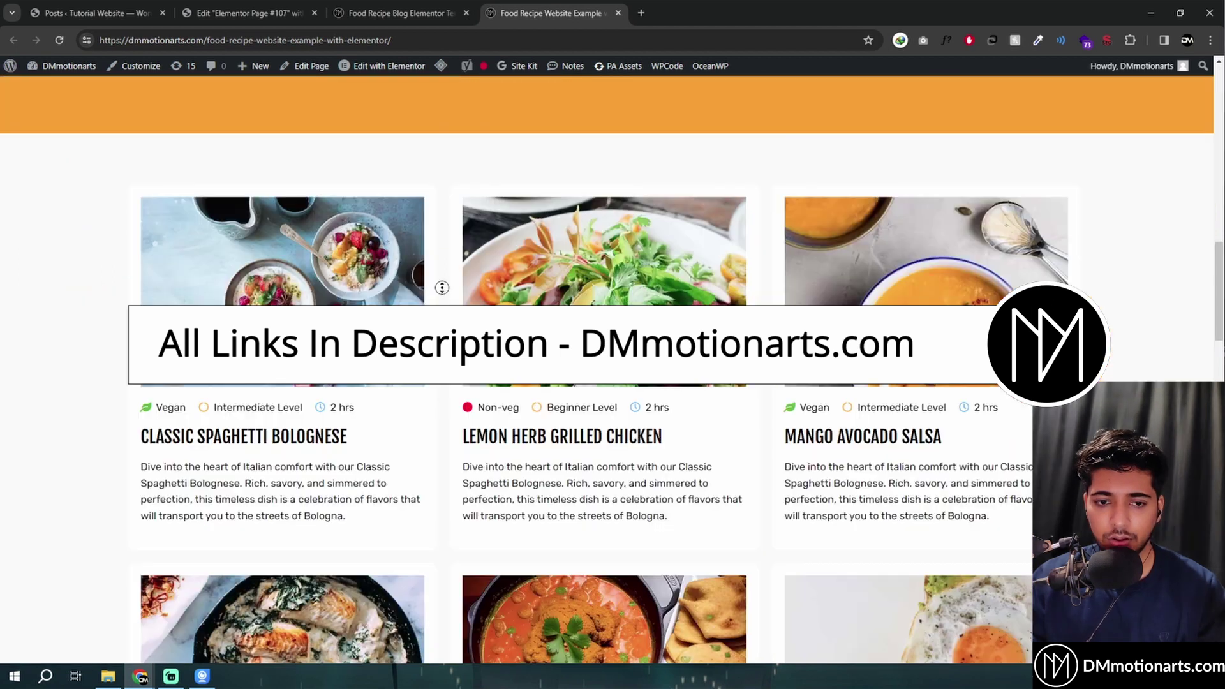
scroll(445, 293, up, 3)
scroll(445, 293, down, 3)
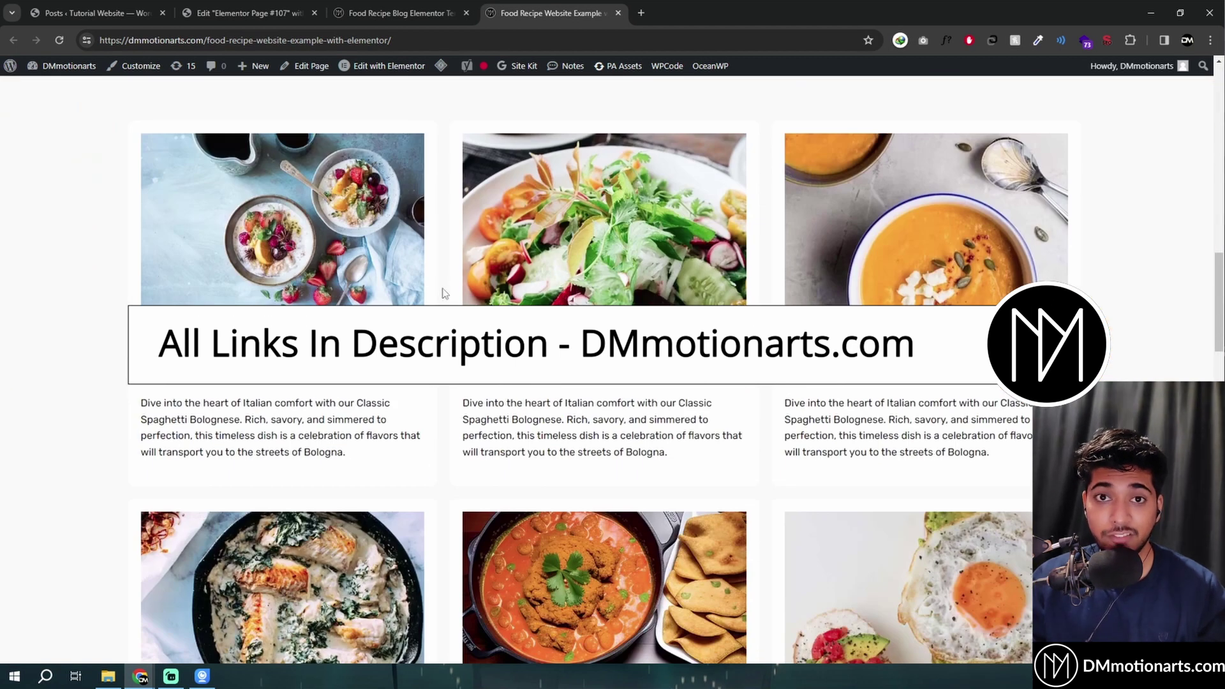
scroll(445, 292, down, 3)
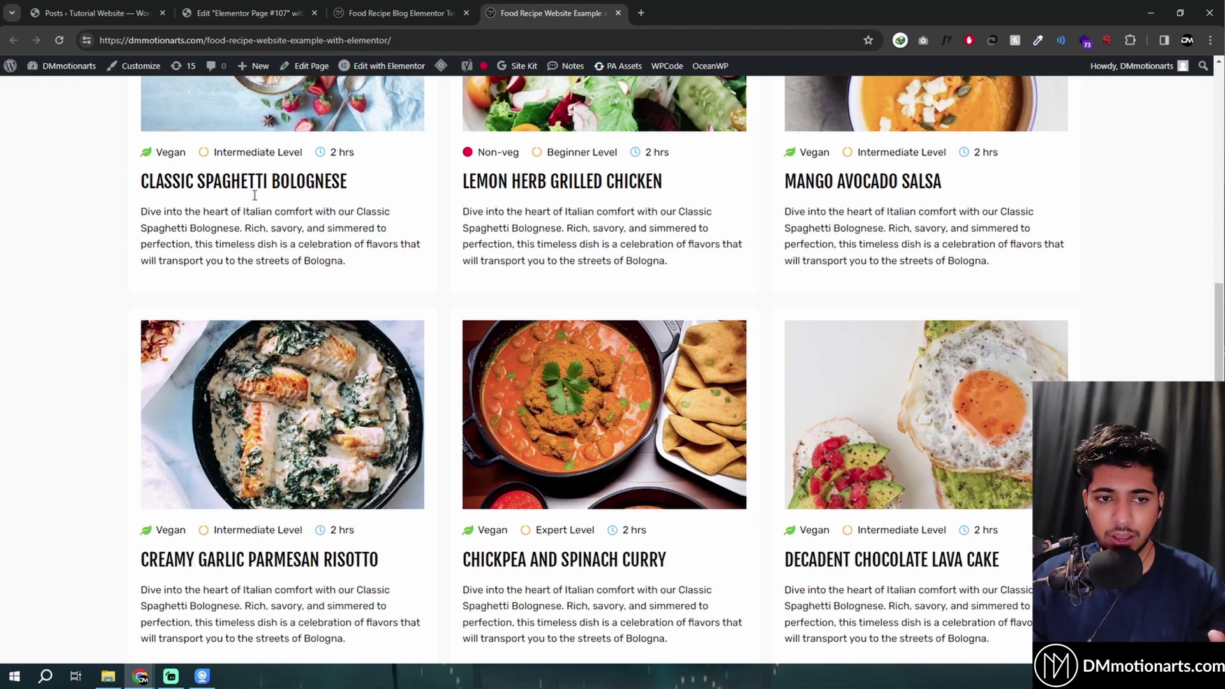
scroll(255, 195, up, 3)
drag(153, 343, 352, 343)
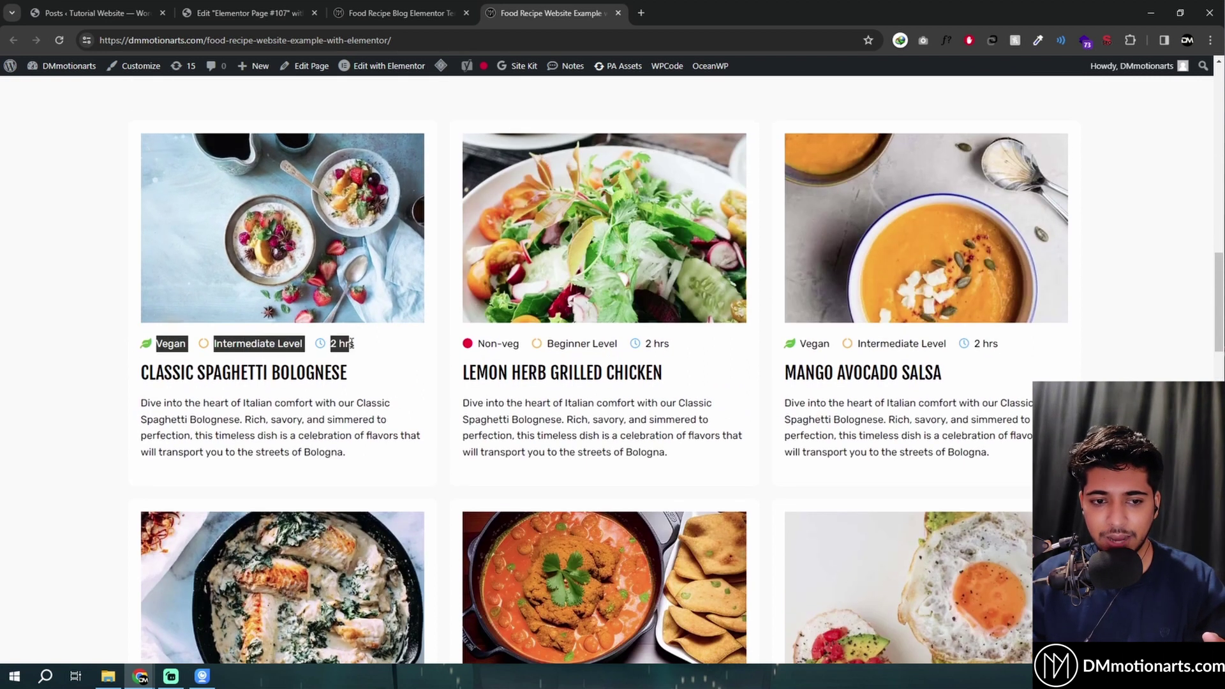
click(356, 345)
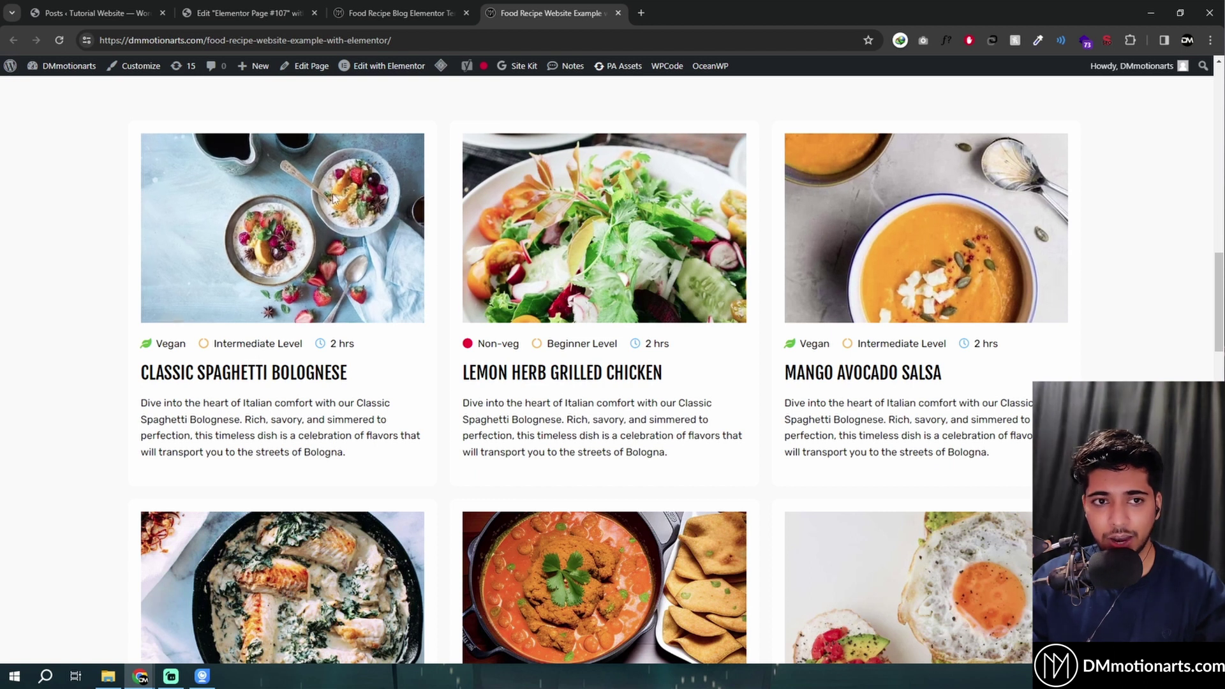
Compare the recipe cards in the Elementor page editor and the WordPress posts list with the demo website.
click(264, 8)
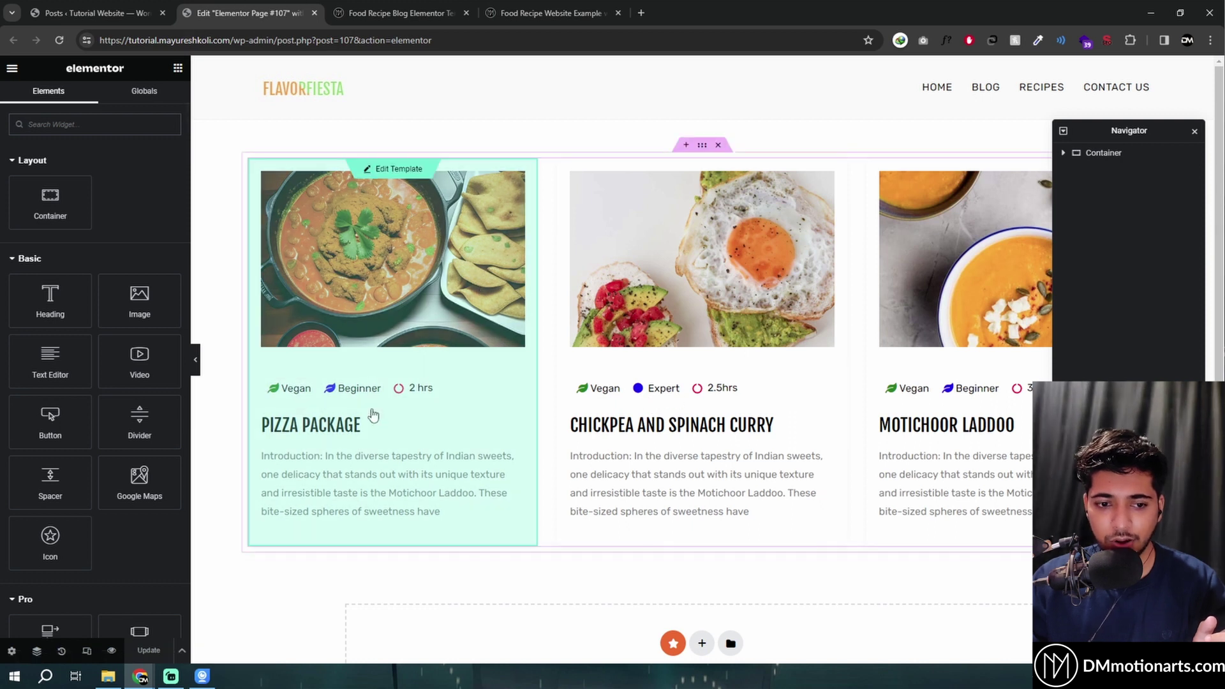
click(81, 6)
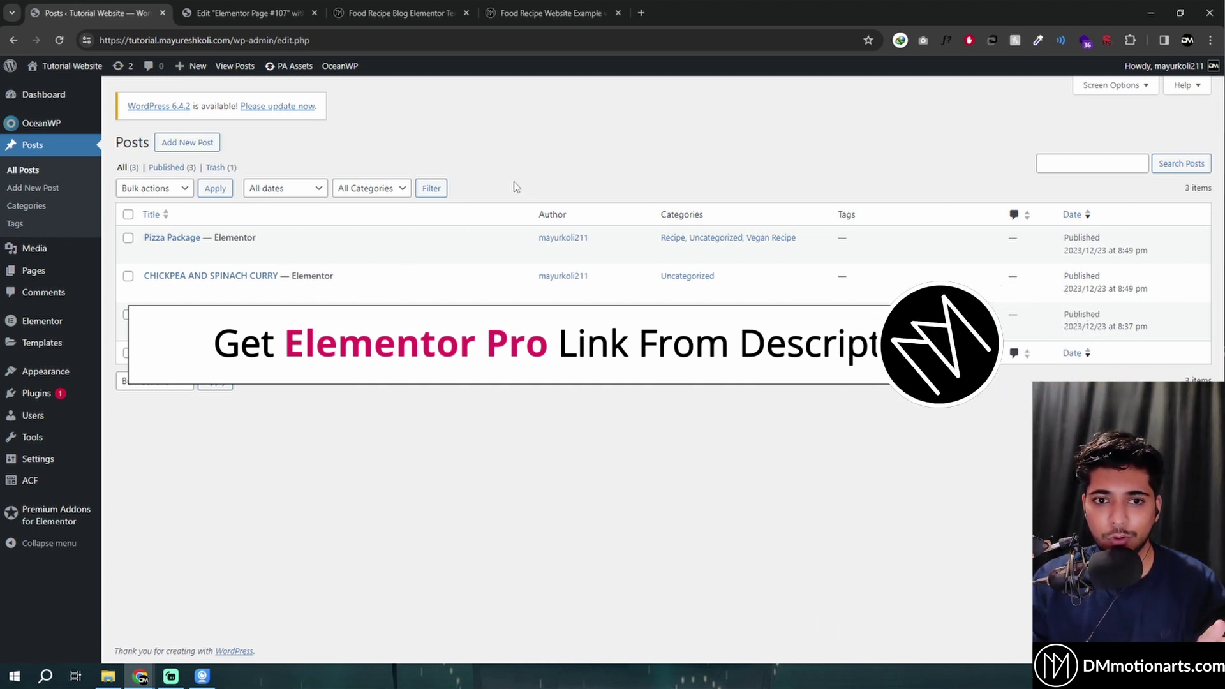
click(550, 13)
scroll(320, 311, up, 10)
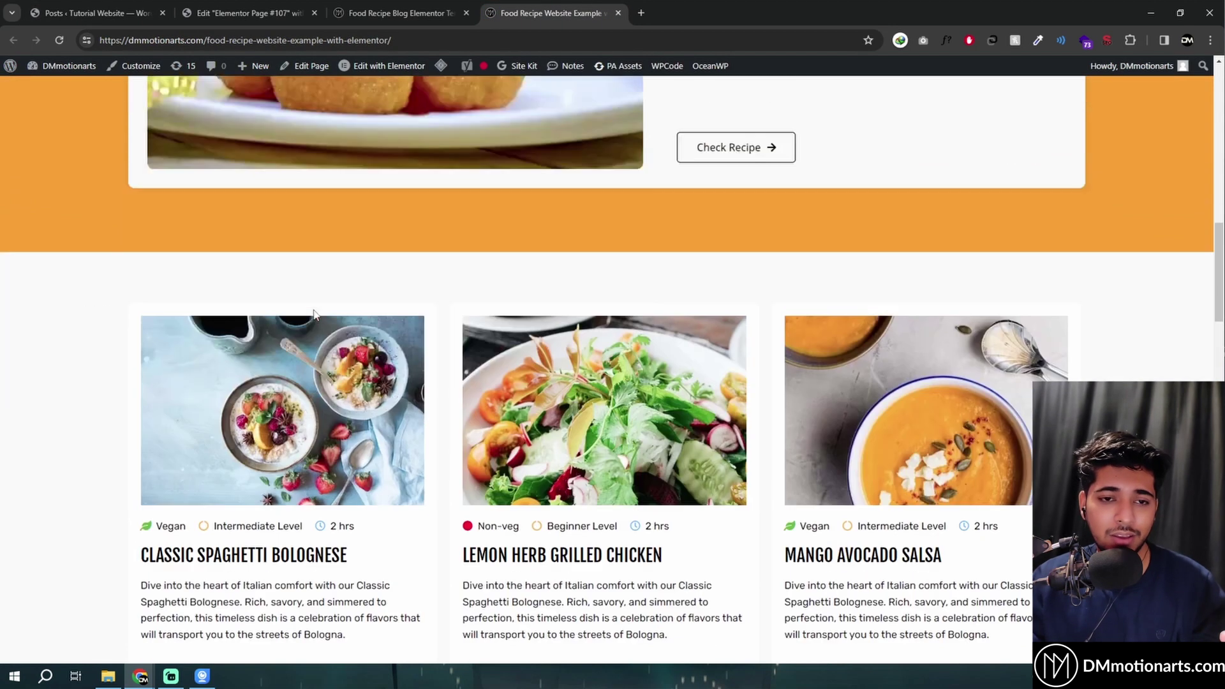
scroll(429, 138, up, 4)
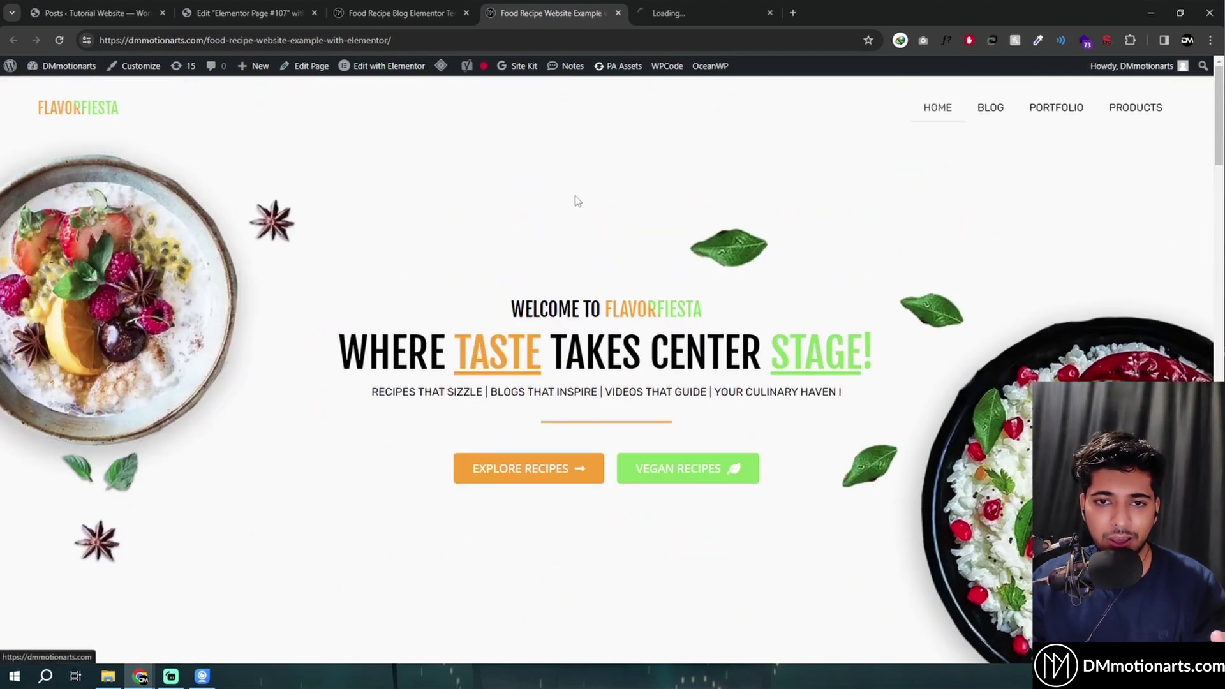
From the template's product page, open the recommended WordPress products page, review its hostings, page builders and themes, and close it.
click(400, 13)
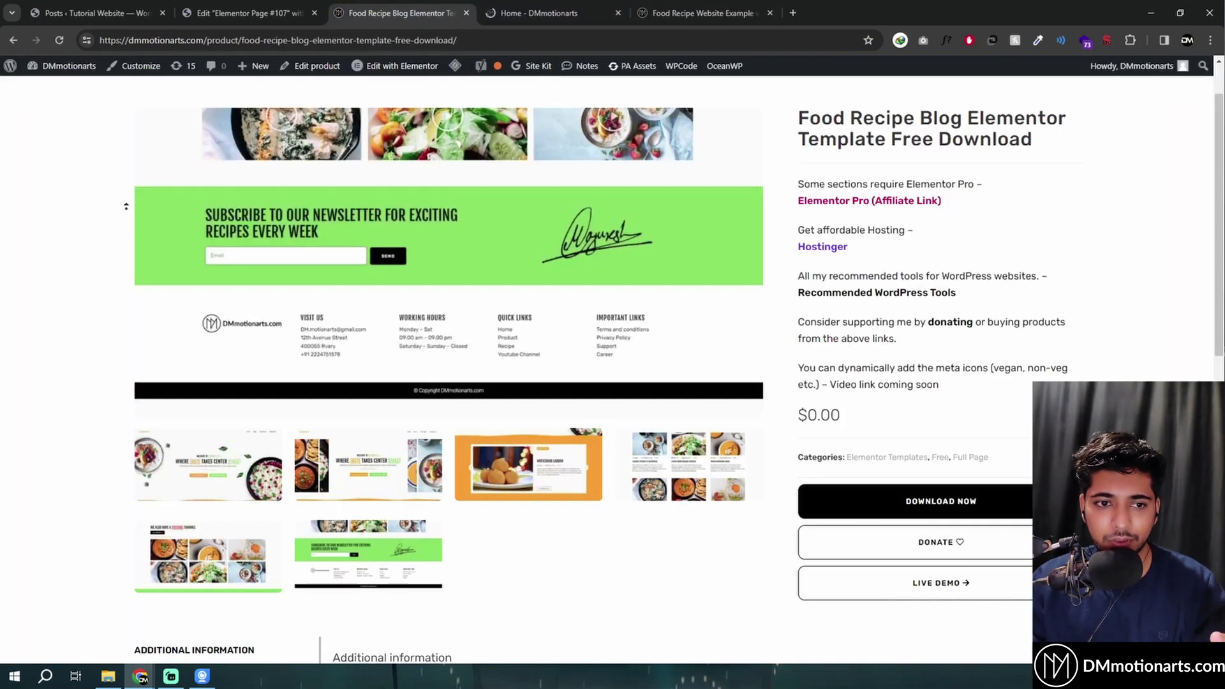
scroll(76, 171, up, 1)
click(595, 110)
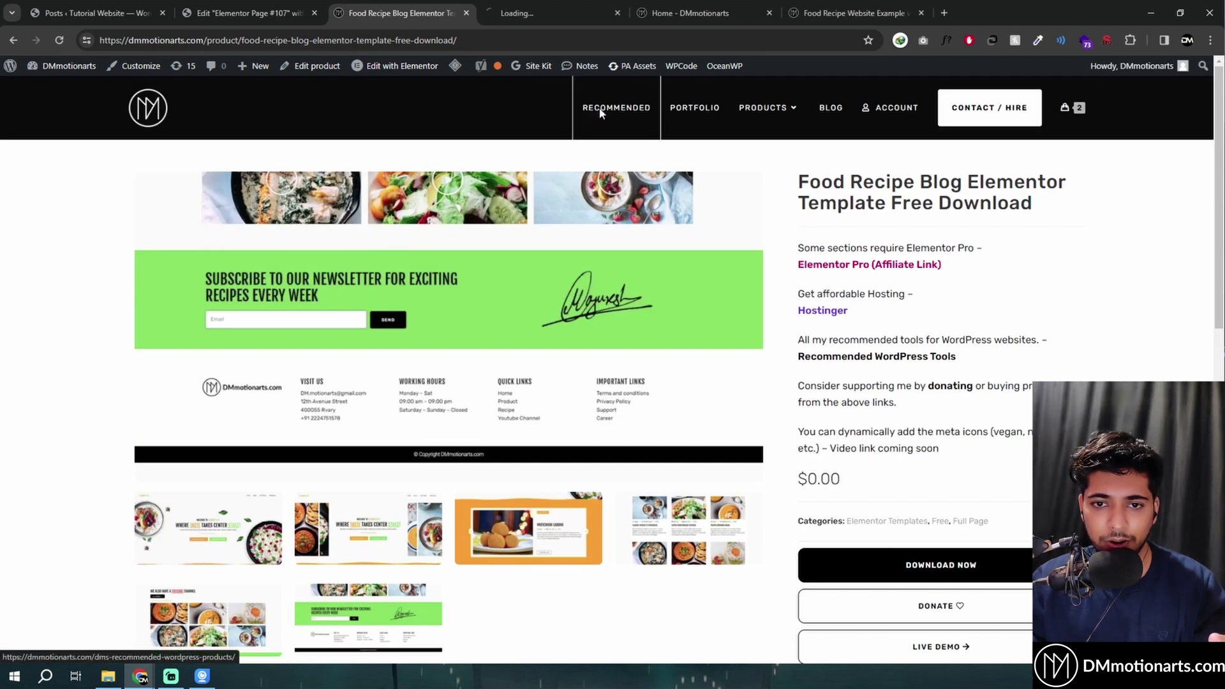
click(542, 9)
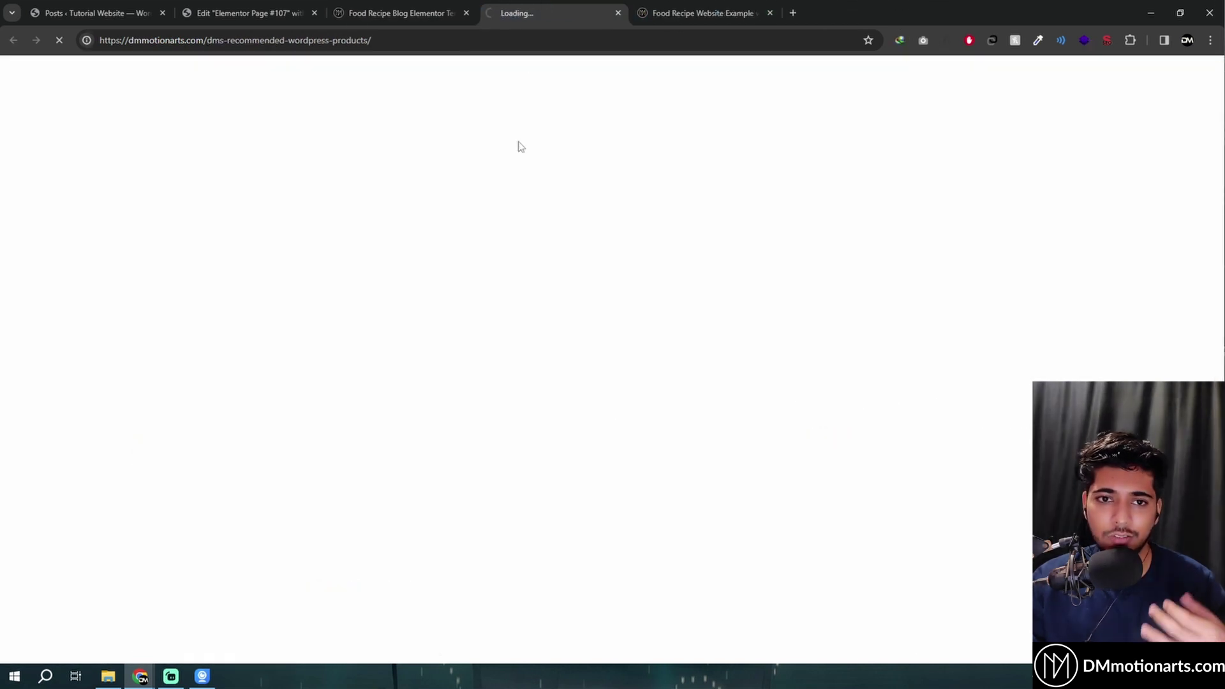
scroll(319, 326, down, 6)
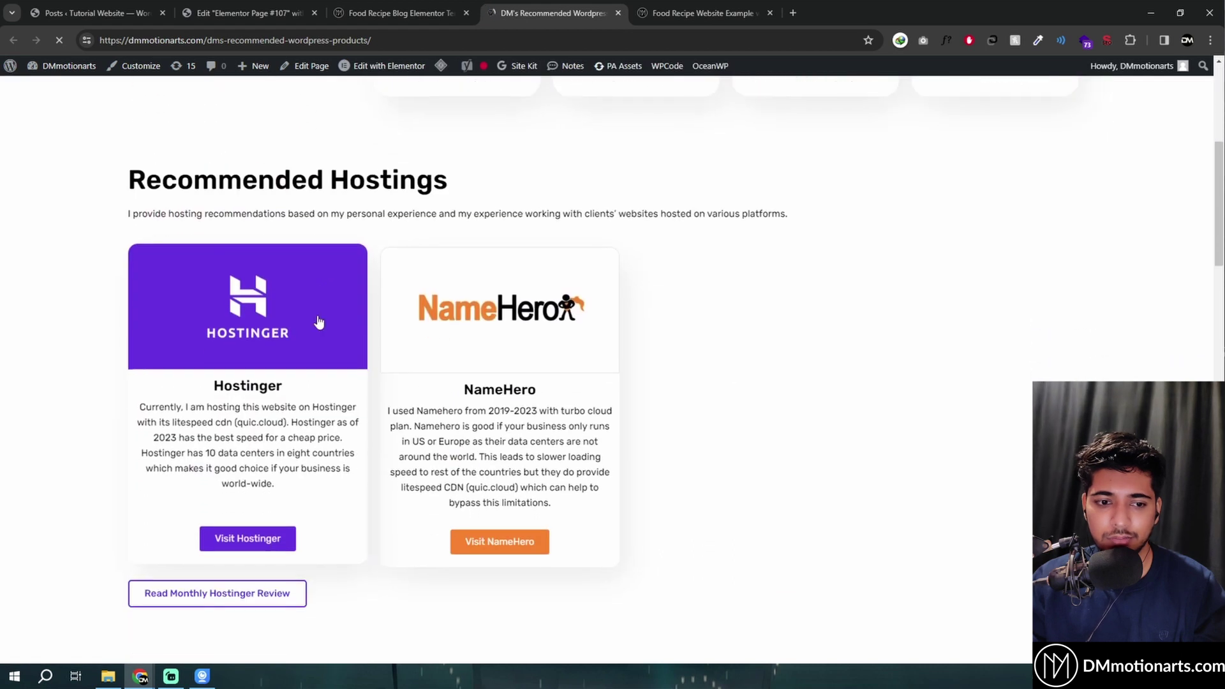
scroll(293, 370, down, 8)
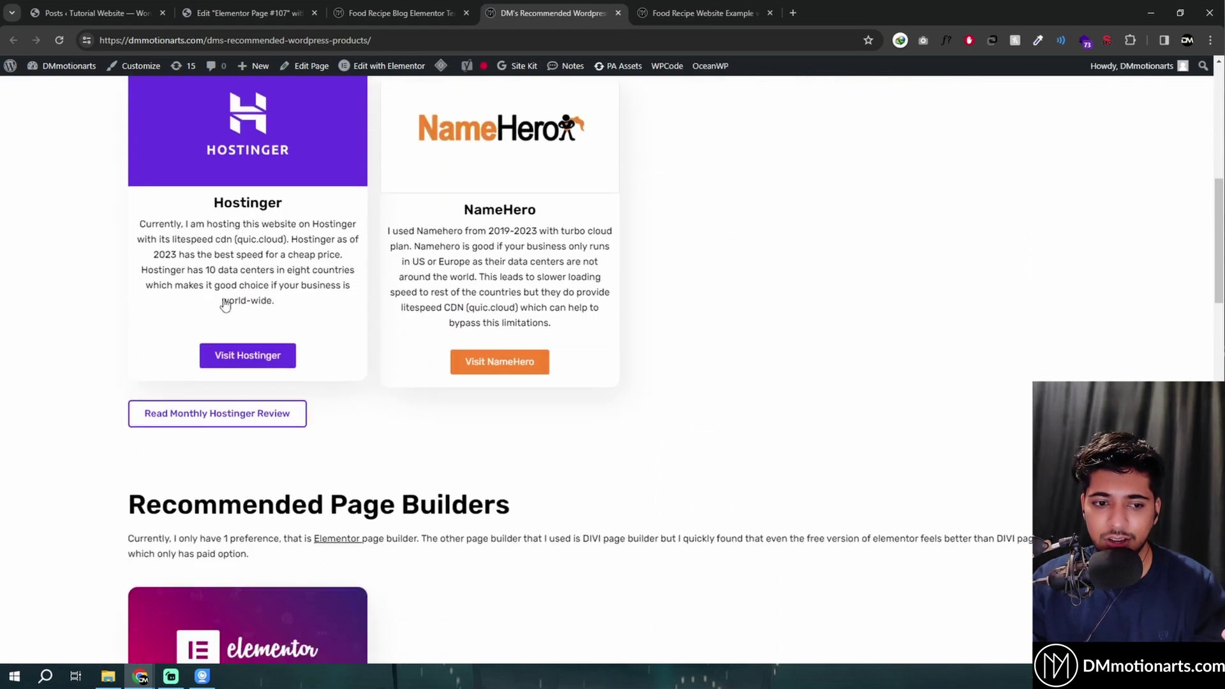
scroll(255, 380, down, 15)
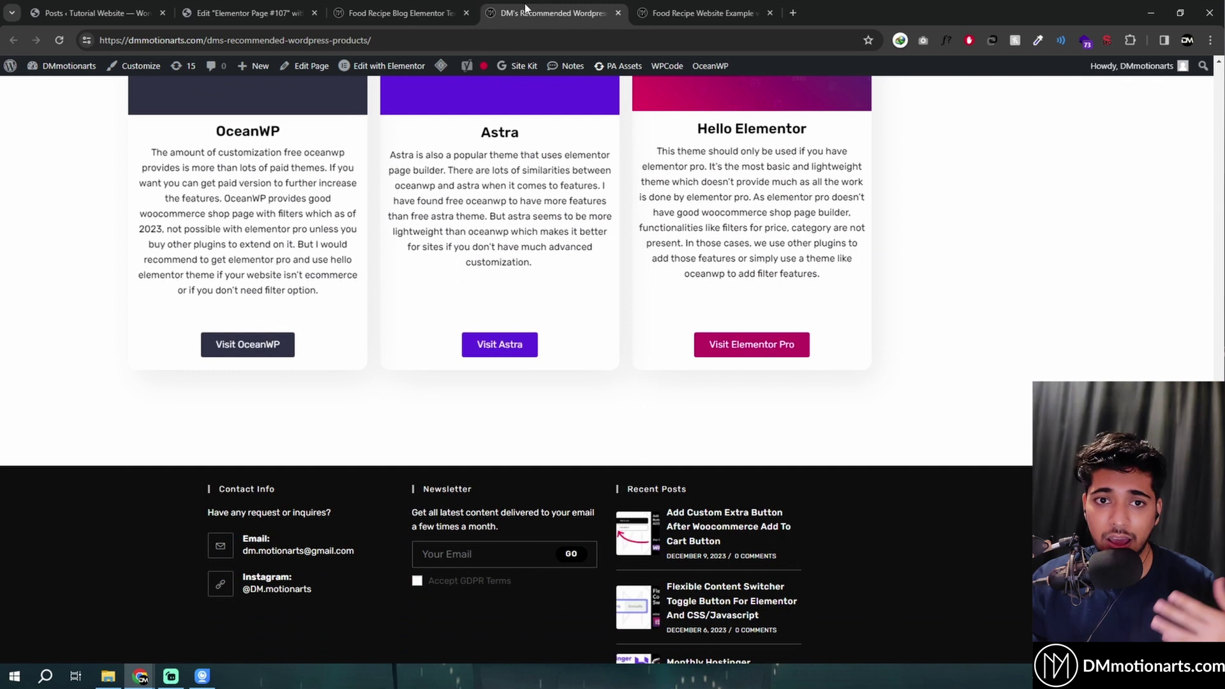
middle_click(525, 8)
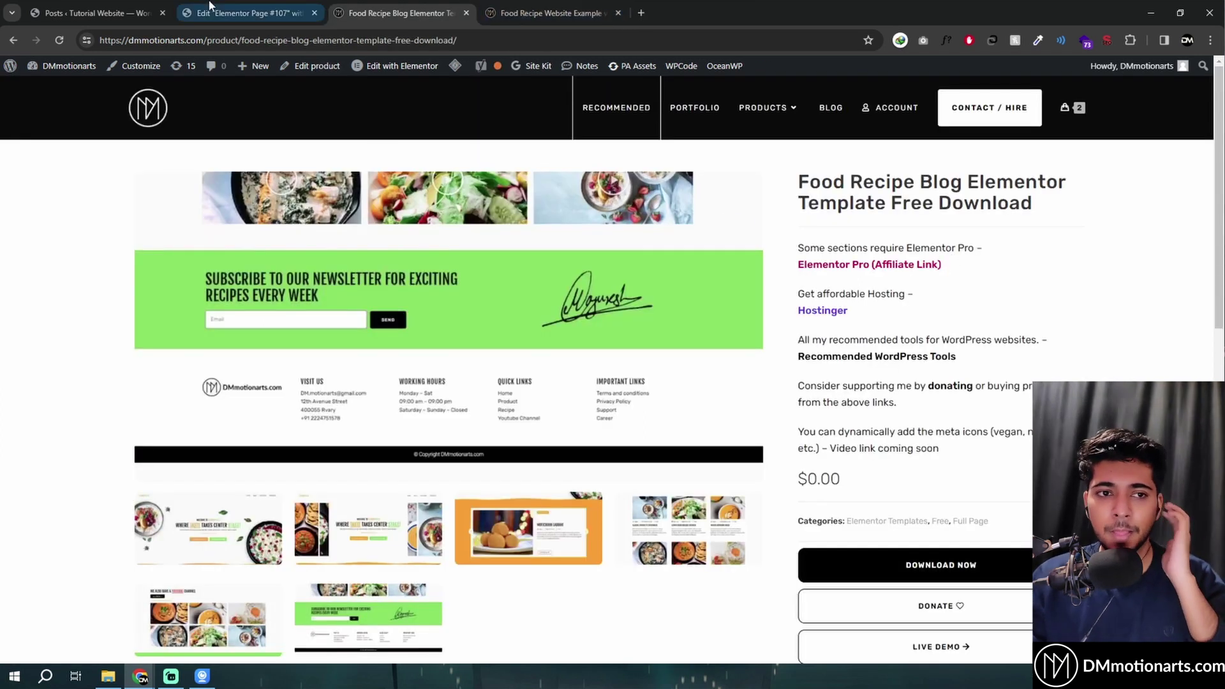
From the tutorial site's dashboard, search the plugin directory for "acf" to find Advanced Custom Fields, and close the plugin page.
click(248, 13)
click(35, 8)
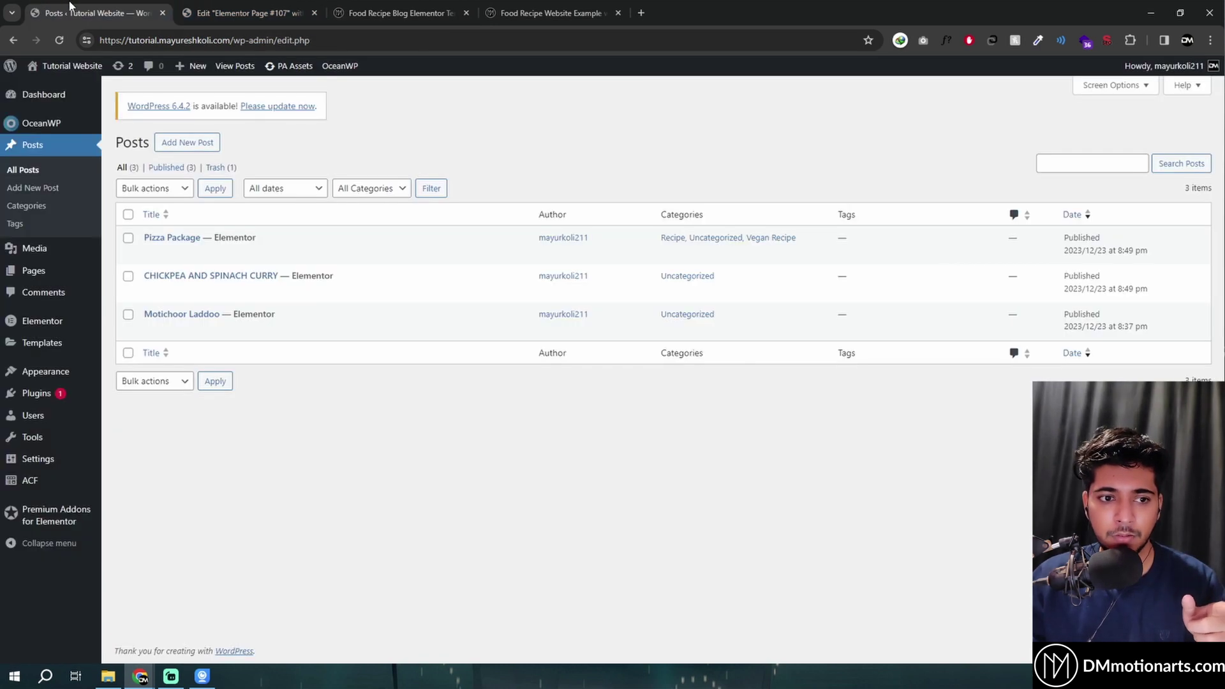
mouse_move(38, 393)
middle_click(144, 421)
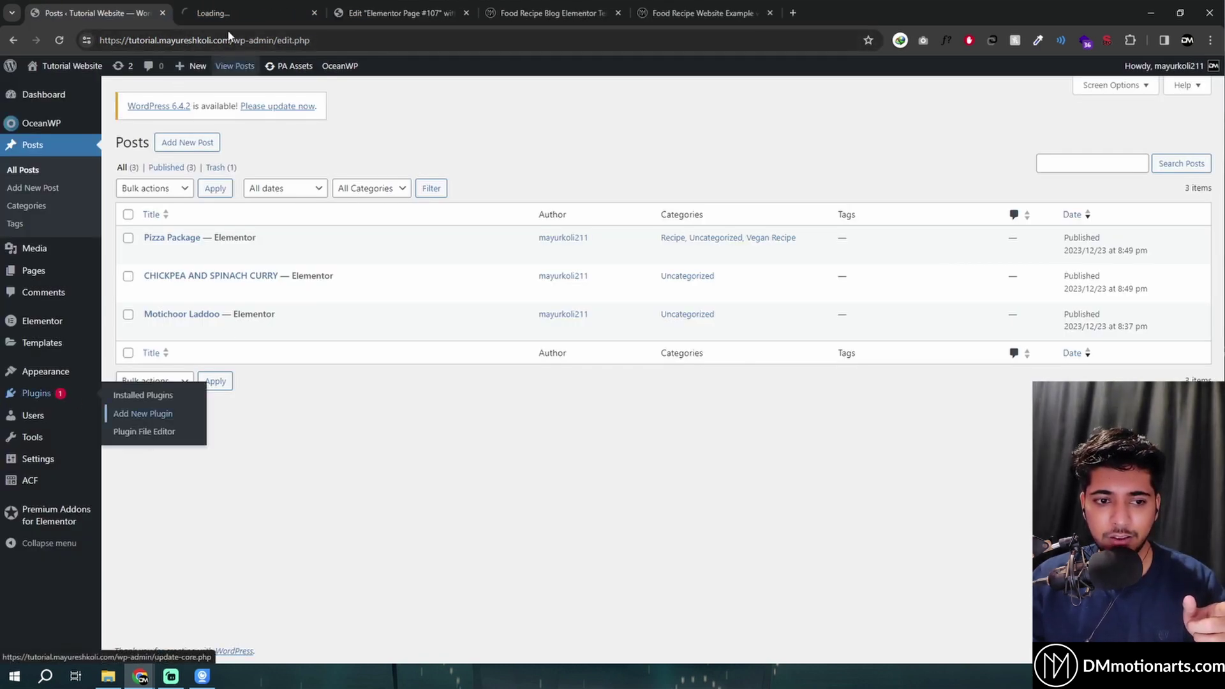
click(249, 13)
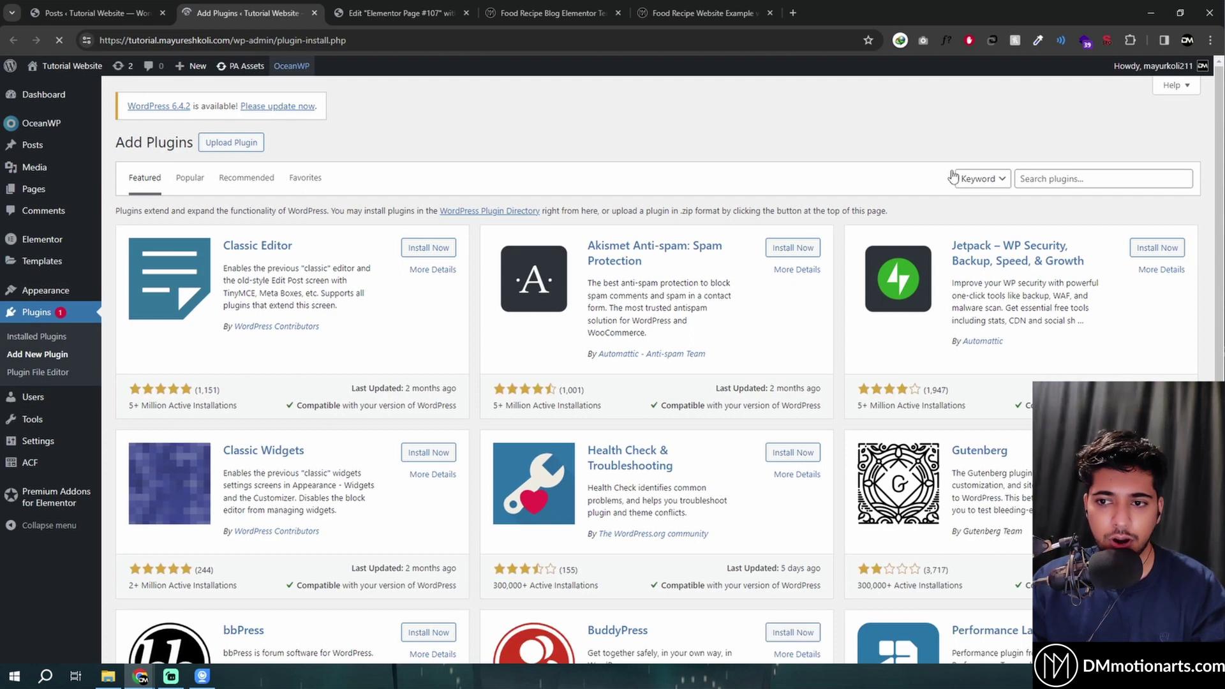
click(1057, 178)
text(acf)
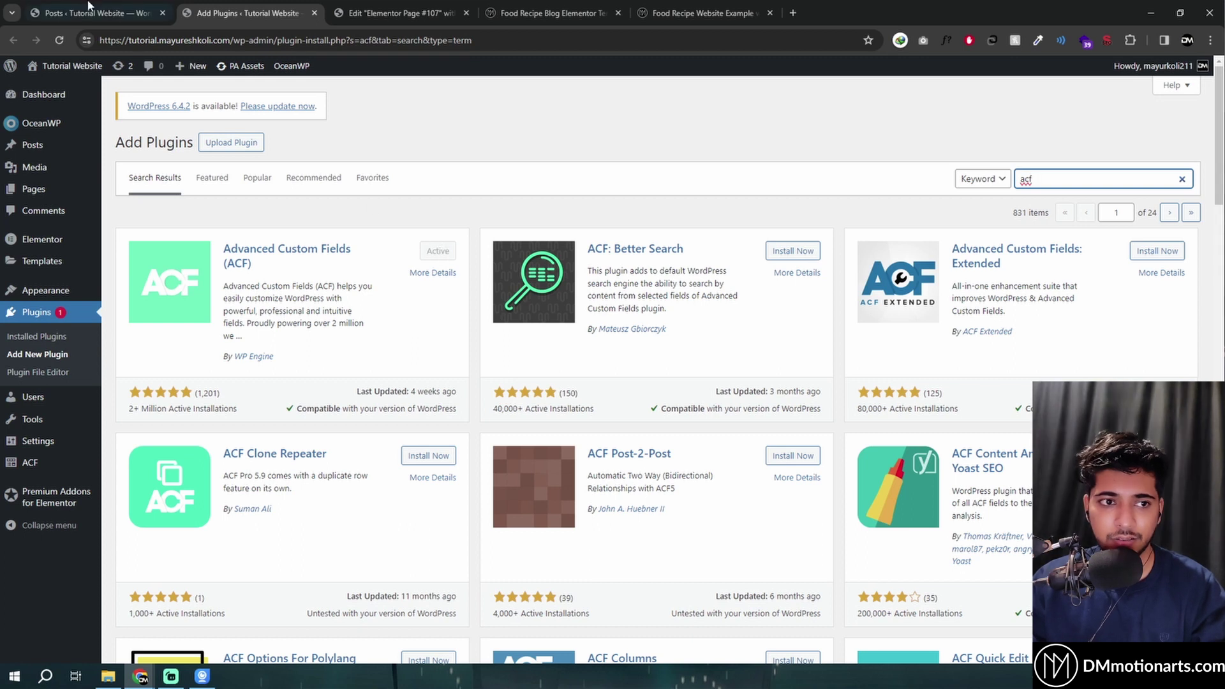
click(315, 13)
Open the Recipe Data field group in ACF for editing.
mouse_move(41, 478)
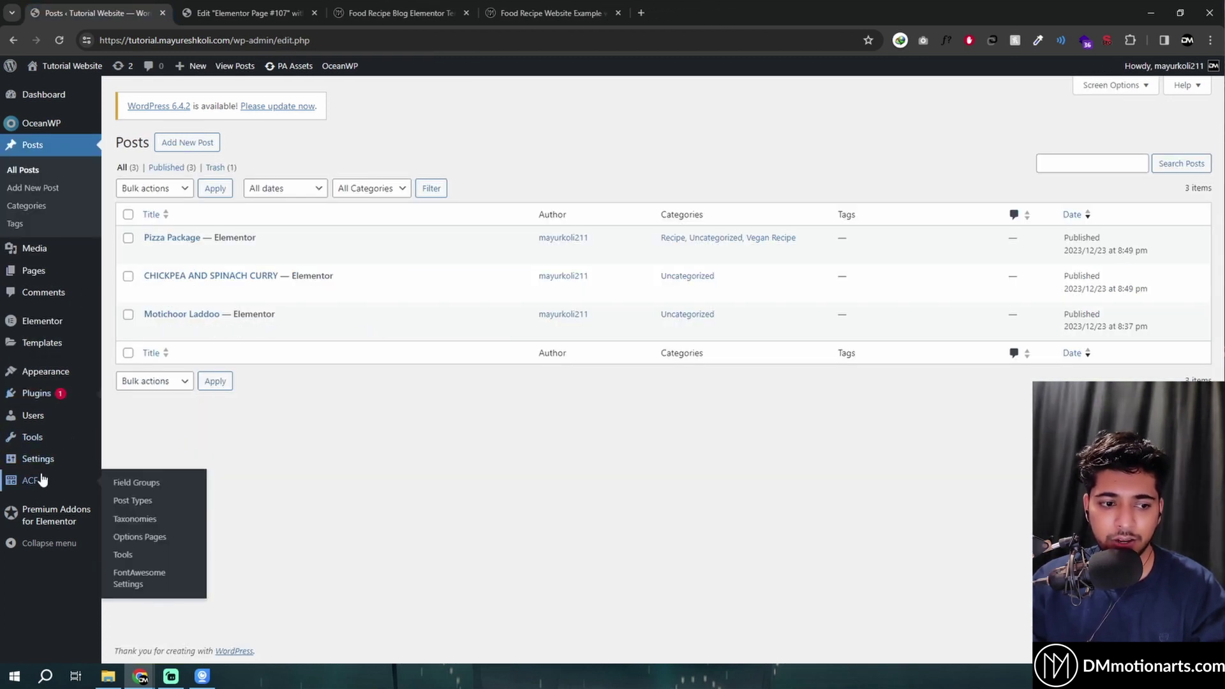
click(136, 492)
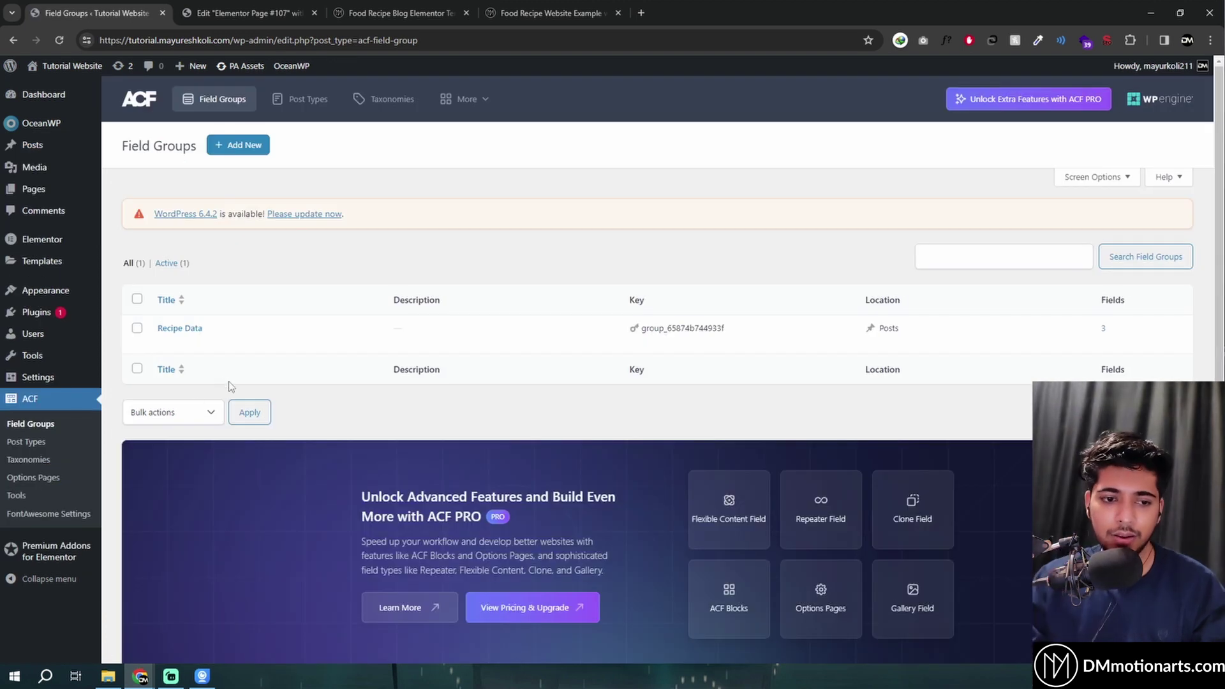
mouse_move(268, 358)
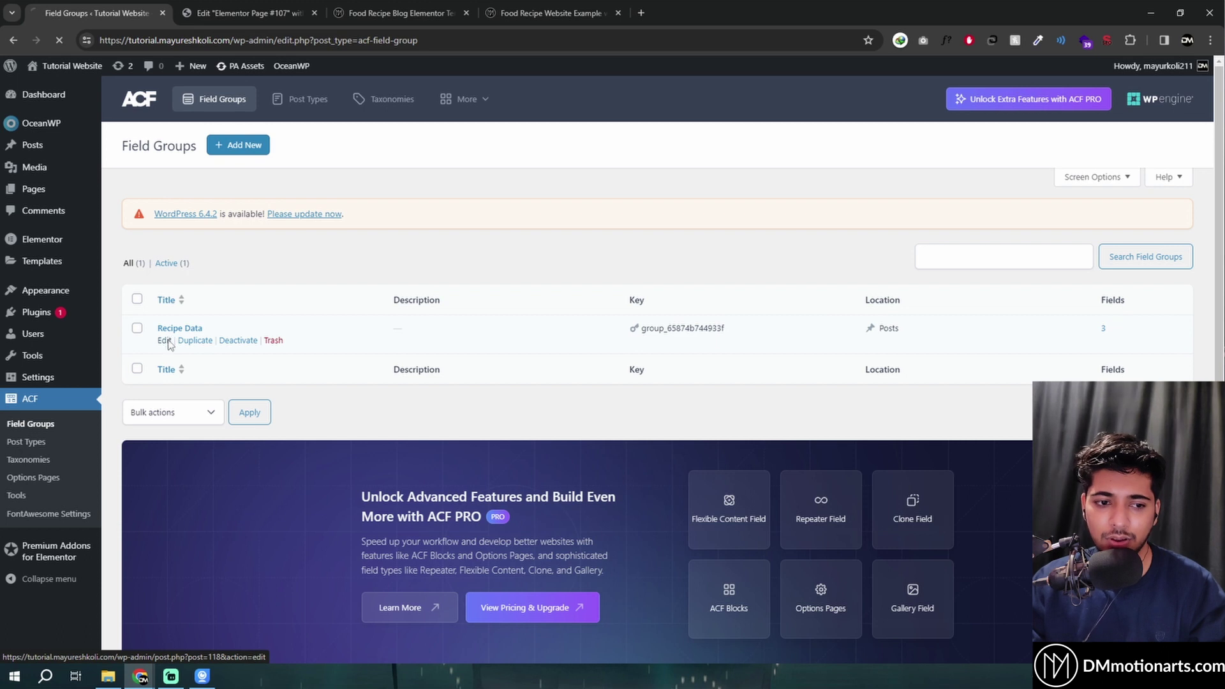
click(168, 341)
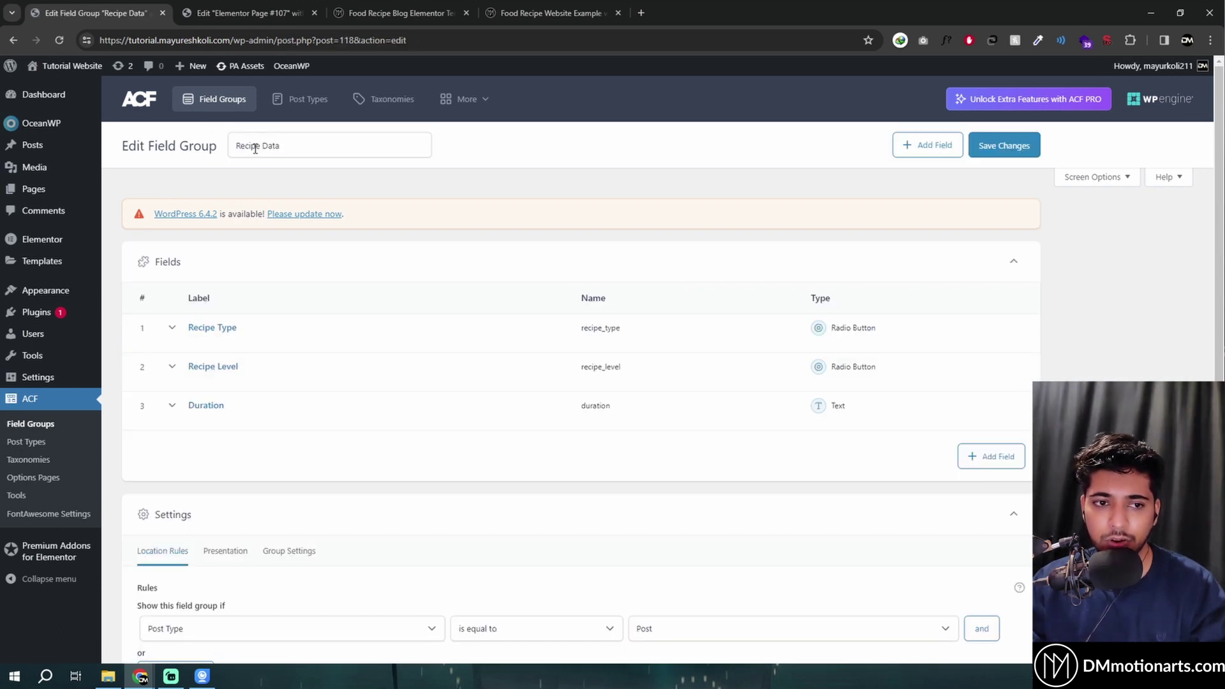
Rename the field group as "Recipe Info" and look over its fields and location rules.
triple_click(254, 148)
text(REcip)
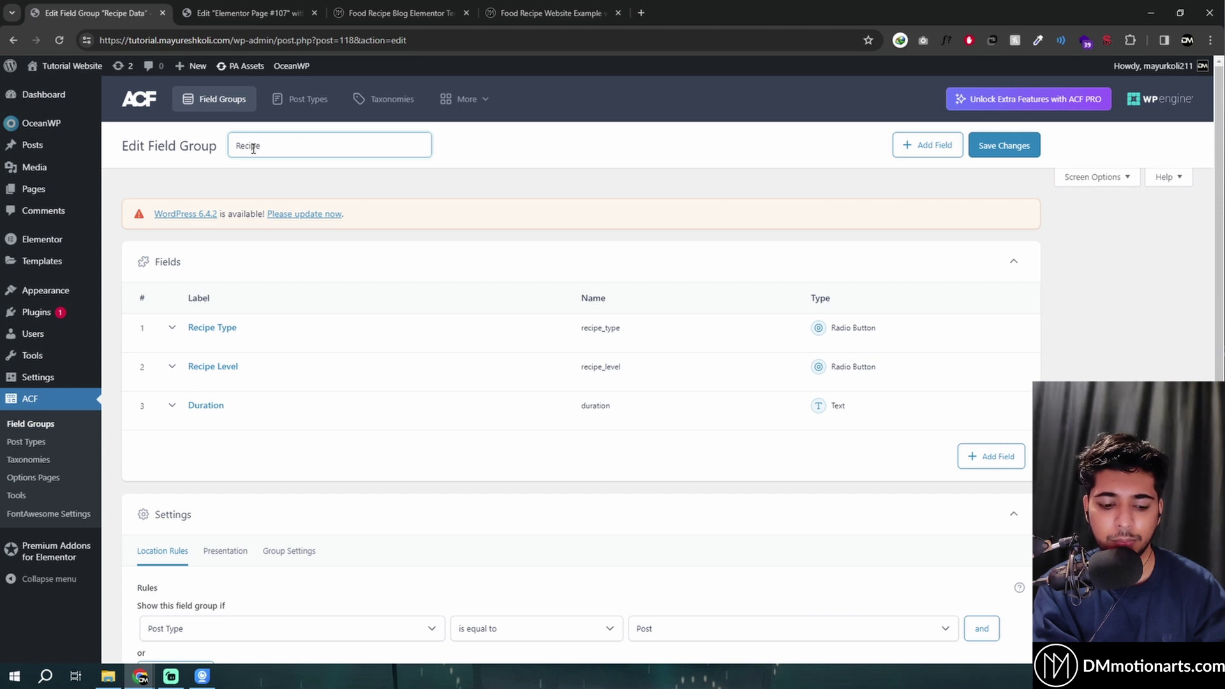
click(416, 329)
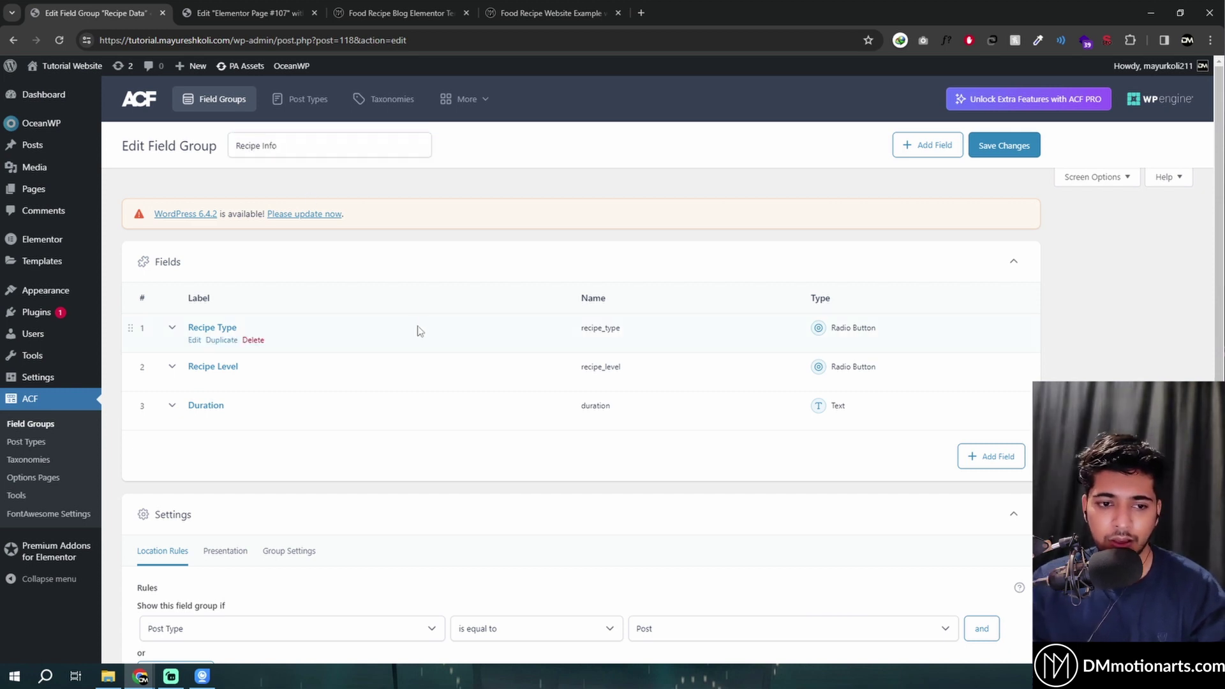
scroll(349, 221, down, 2)
click(349, 220)
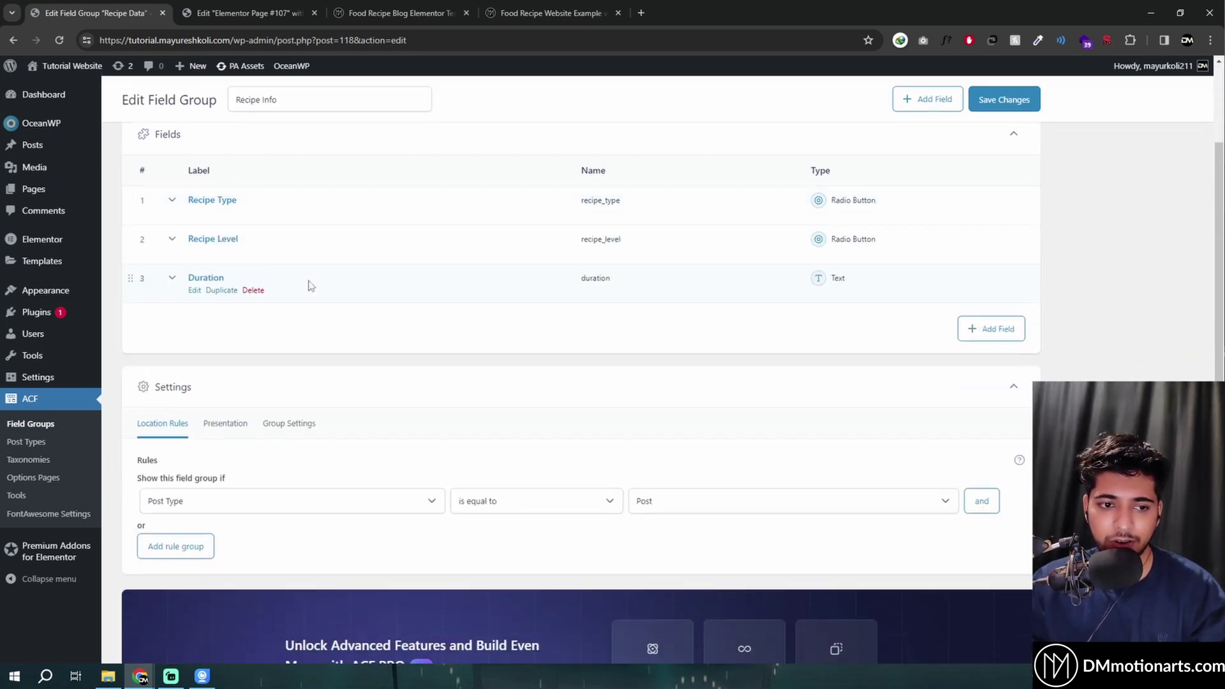
Add a fourth field to the Recipe Info group and set its field type to Radio Button.
click(331, 249)
click(331, 249)
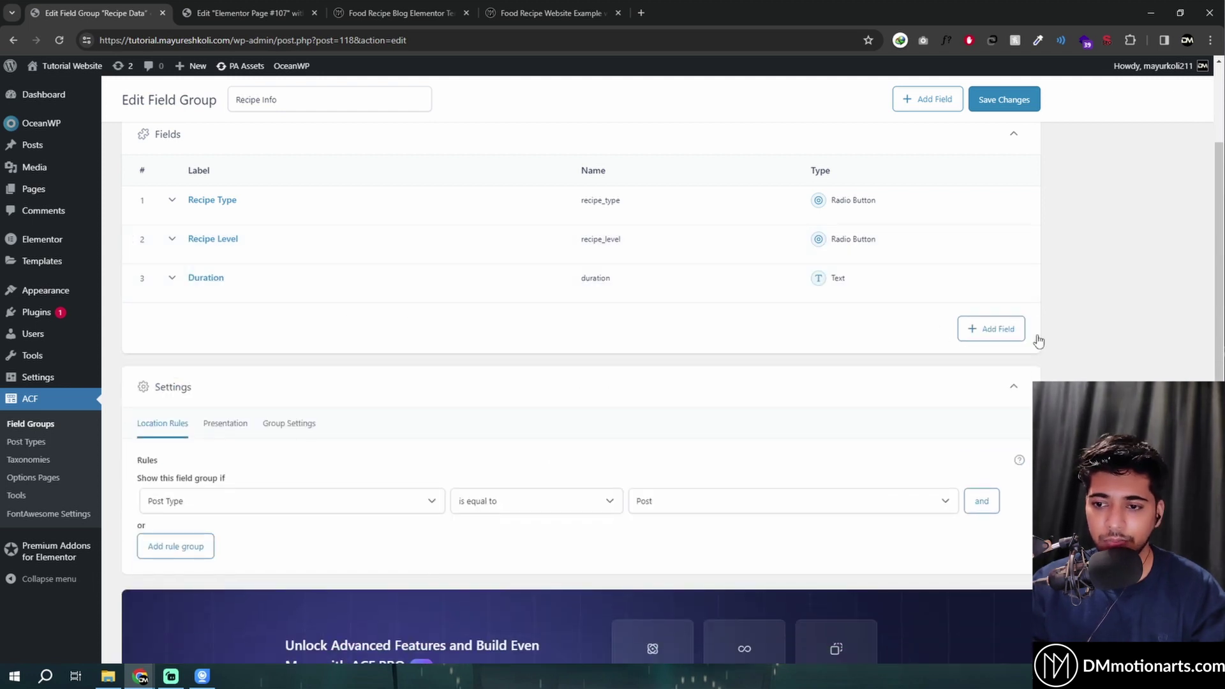
click(981, 335)
scroll(361, 397, down, 4)
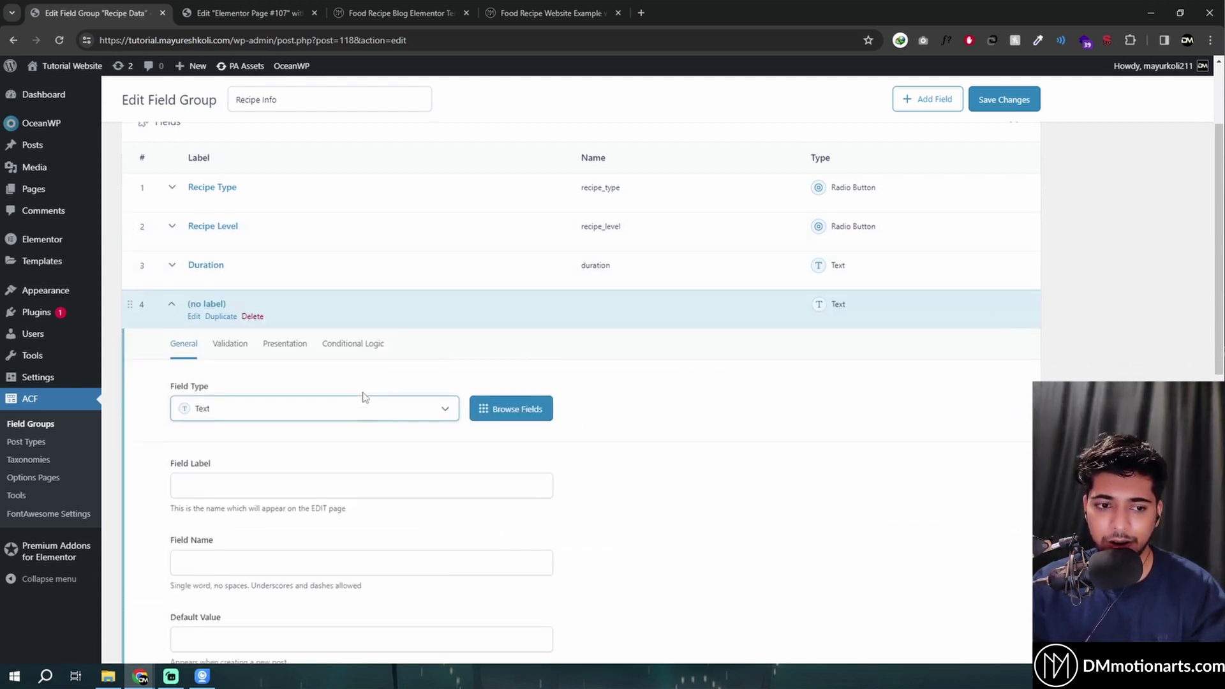
click(260, 179)
scroll(237, 419, down, 3)
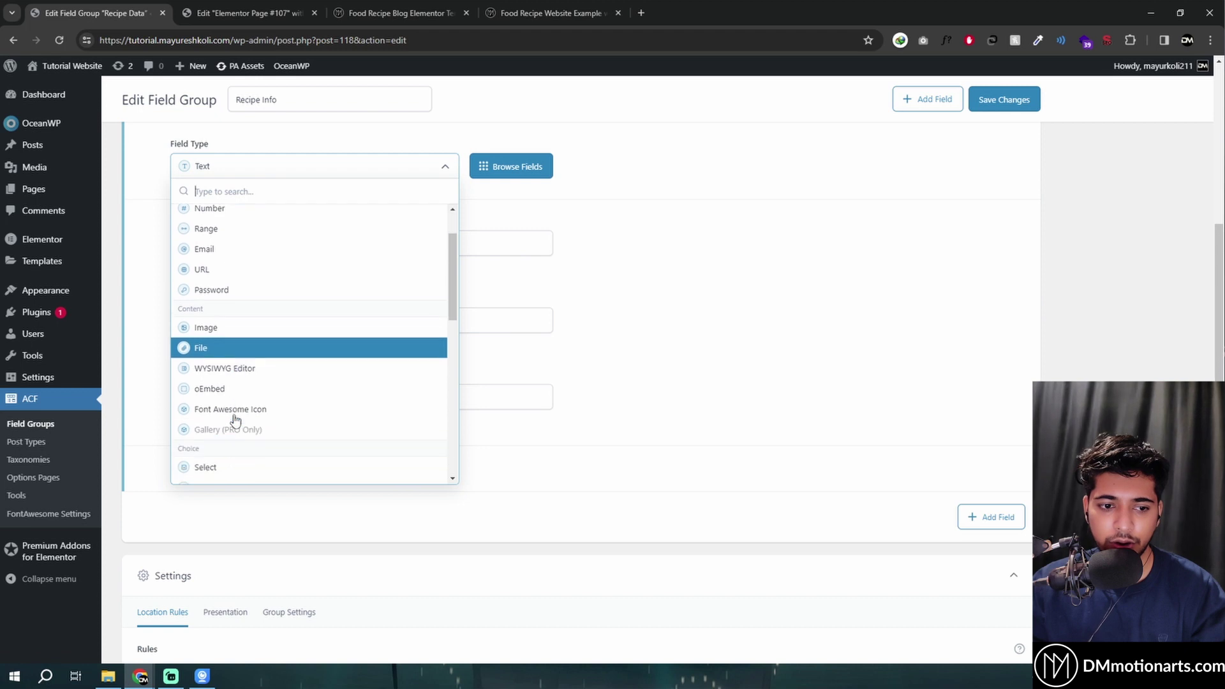
click(236, 443)
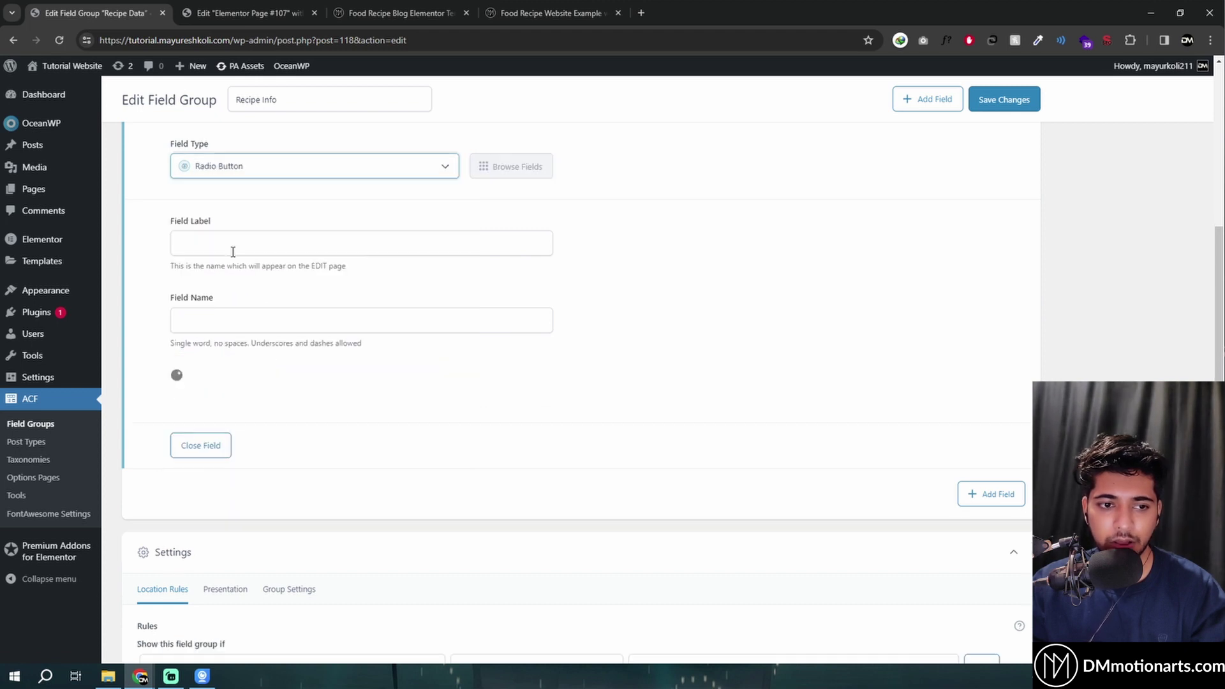
Label the new radio button field "Recipe Type" and let its field name fill in from the label.
click(331, 373)
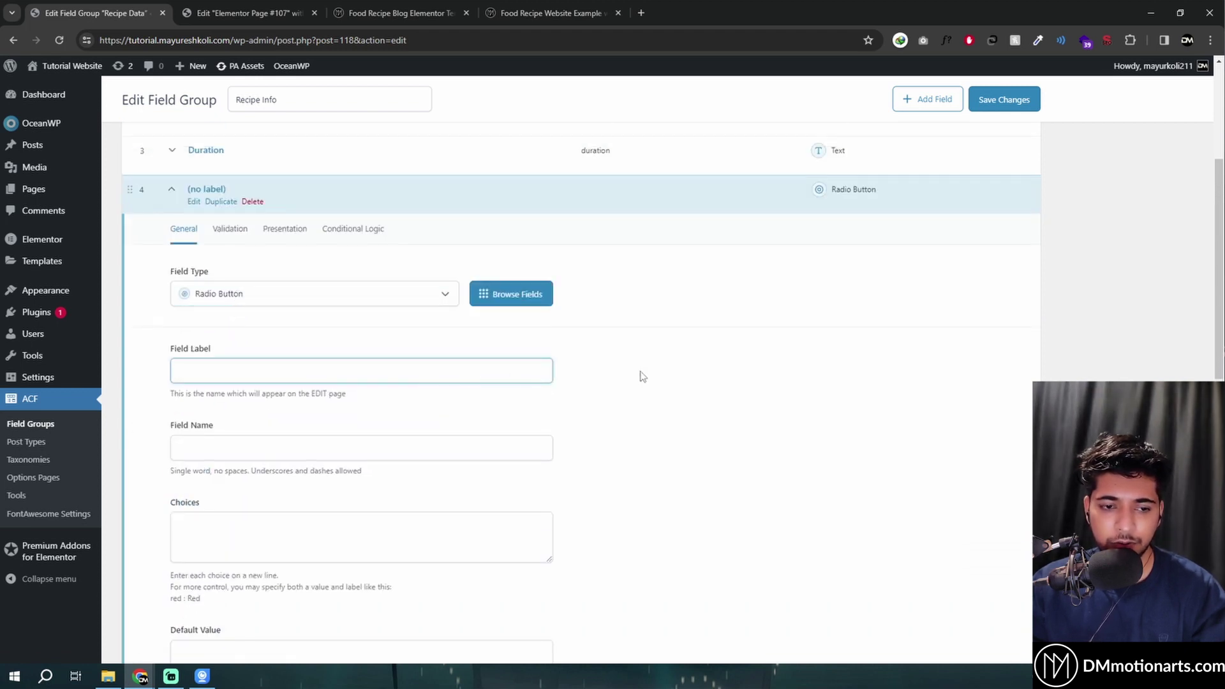
text(Re)
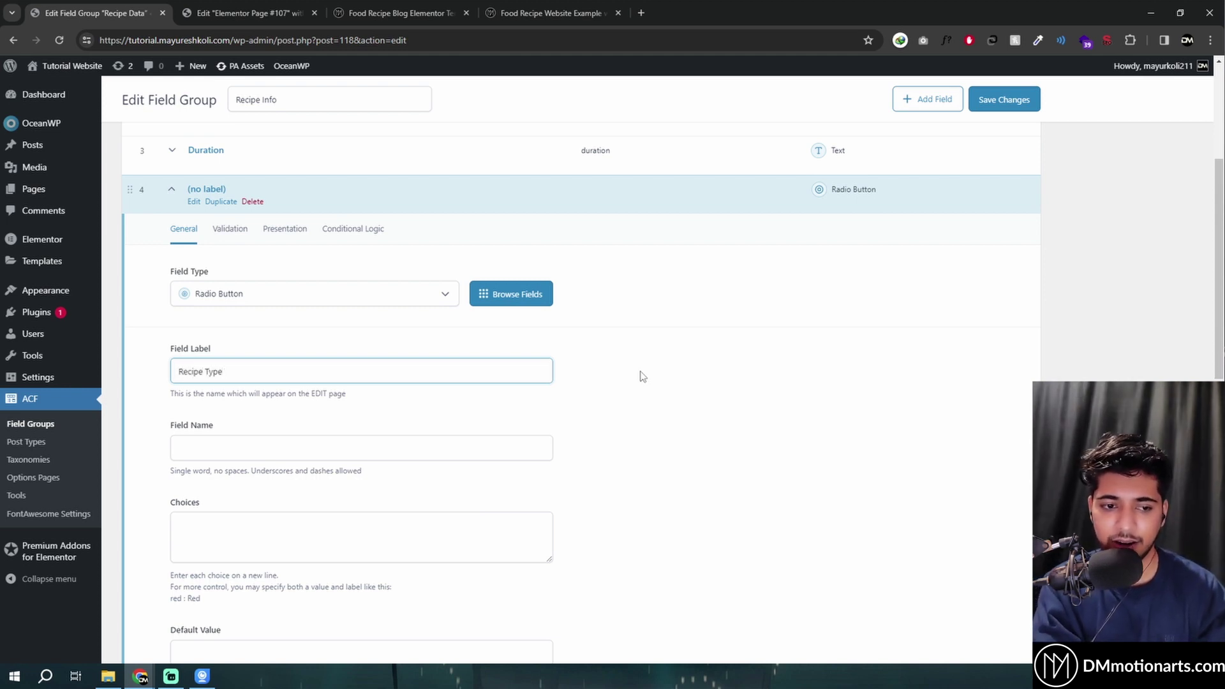
text(cipe Type)
click(245, 454)
Open the existing first Recipe Type field to examine its choices, collapse it, and return to the new field's settings.
scroll(290, 328, up, 3)
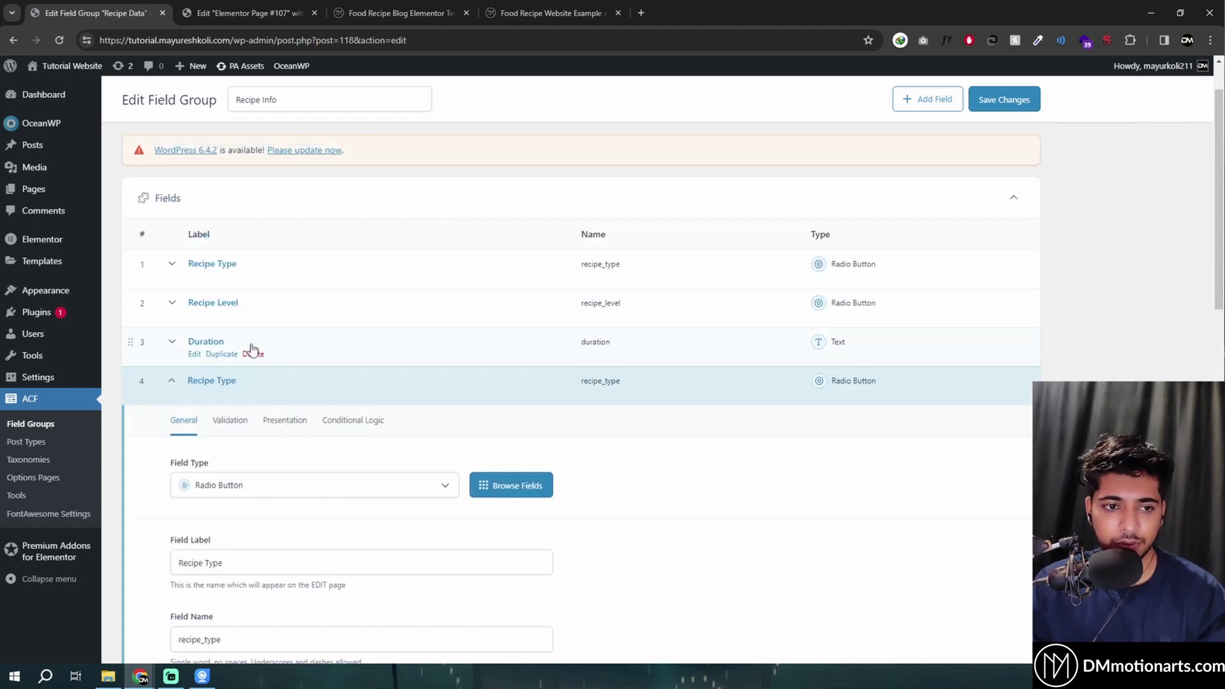
click(326, 267)
scroll(246, 378, down, 2)
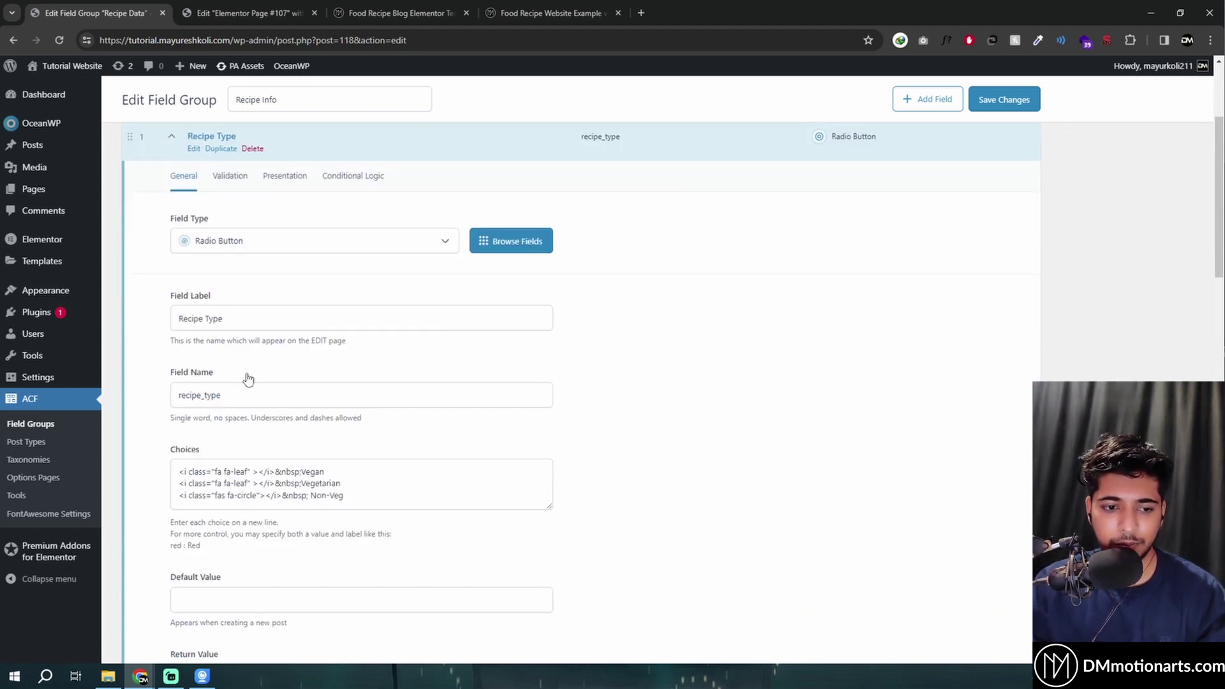
scroll(320, 274, up, 2)
click(319, 272)
scroll(288, 406, down, 4)
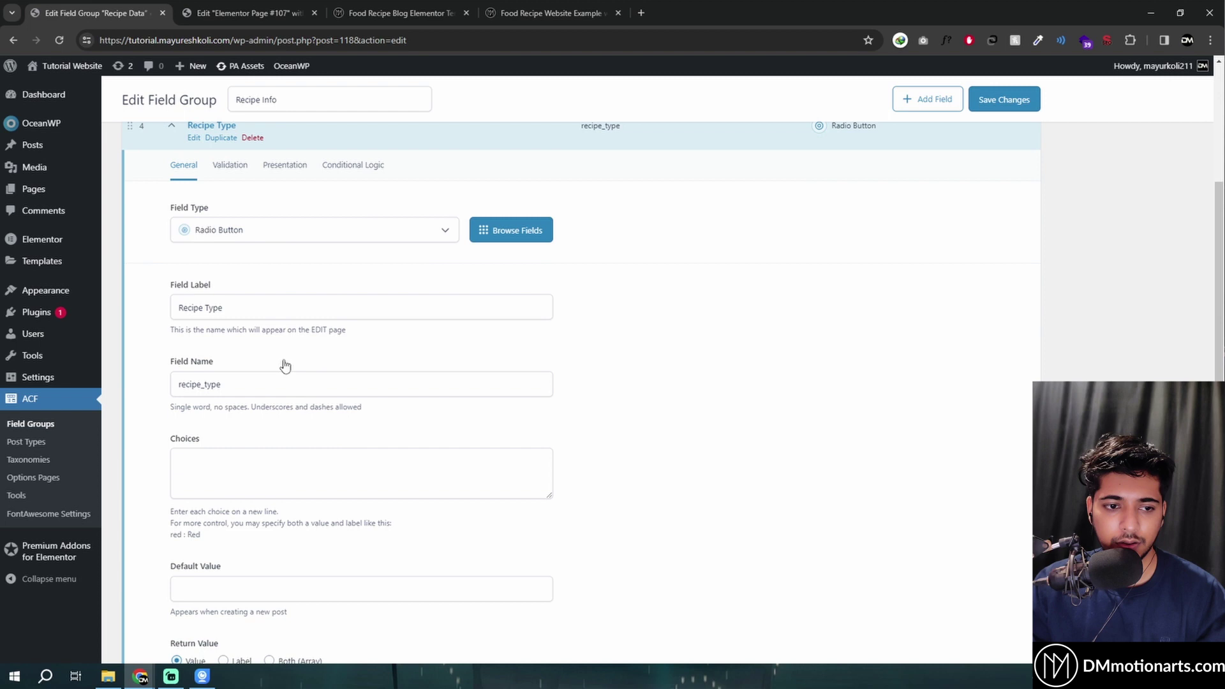
Try changing the new Recipe Type field's name to recipe_type2.
click(278, 302)
drag(178, 308, 267, 311)
click(267, 311)
drag(179, 384, 228, 387)
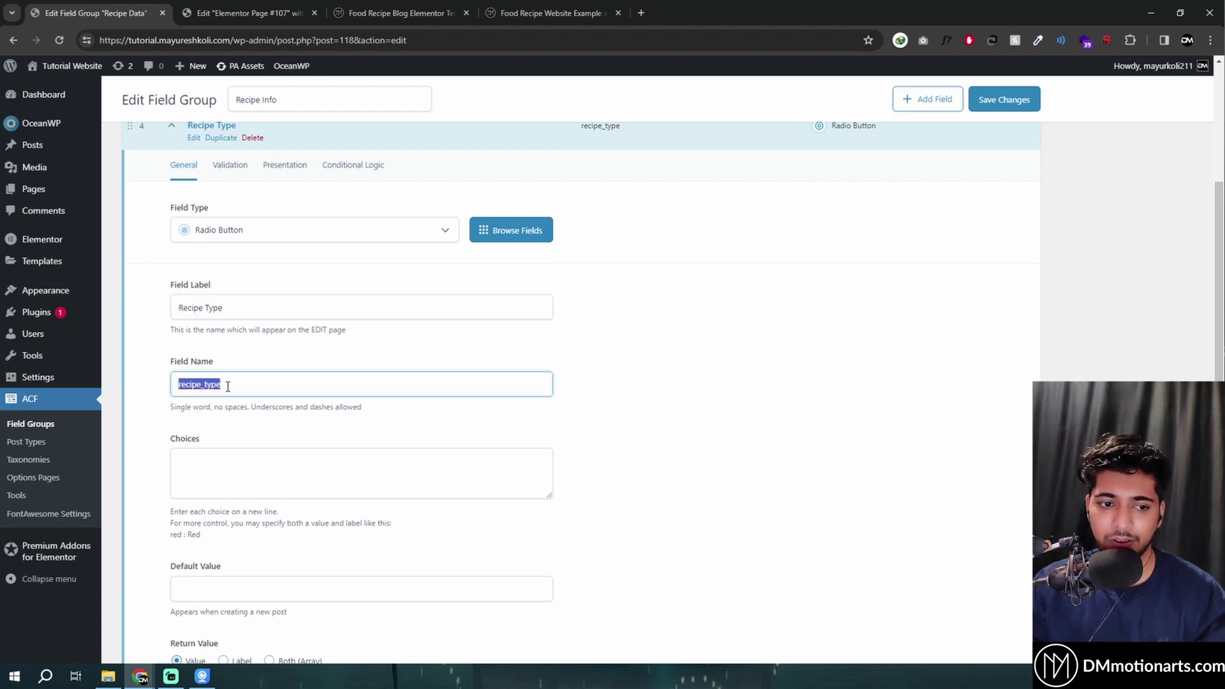
click(237, 387)
text(2)
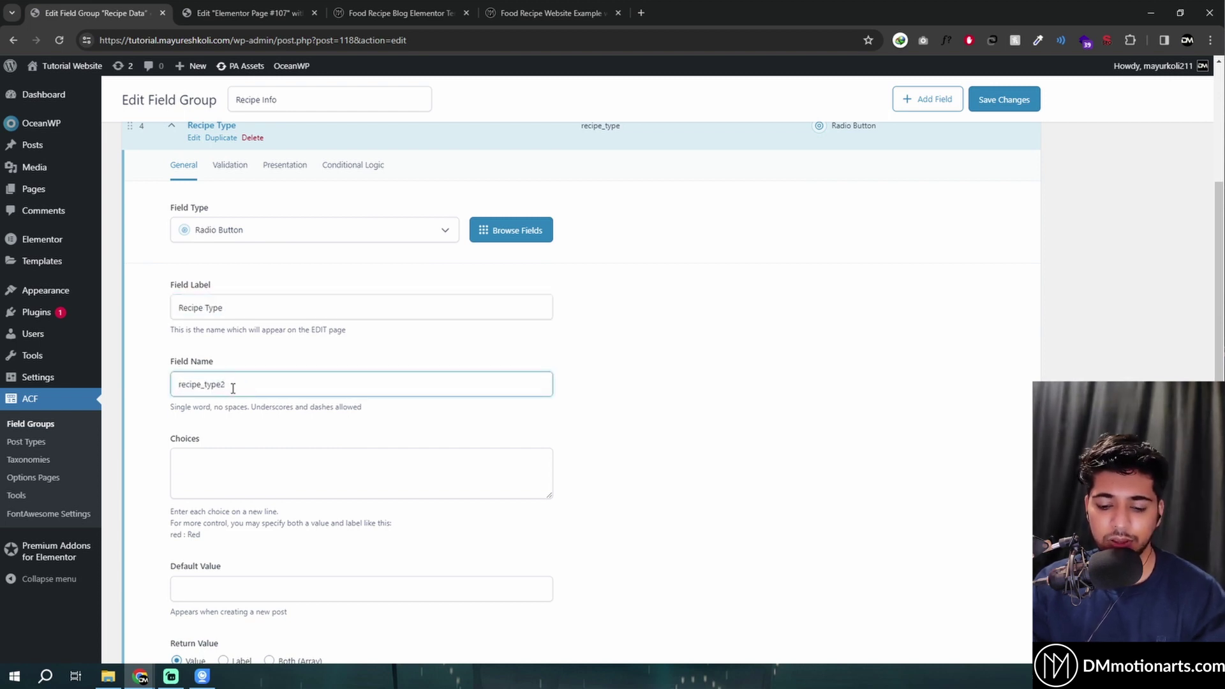
Enter Vegan, Non-Veg and Vegetarian as the new field's choices, one per line, and save the field group.
click(274, 458)
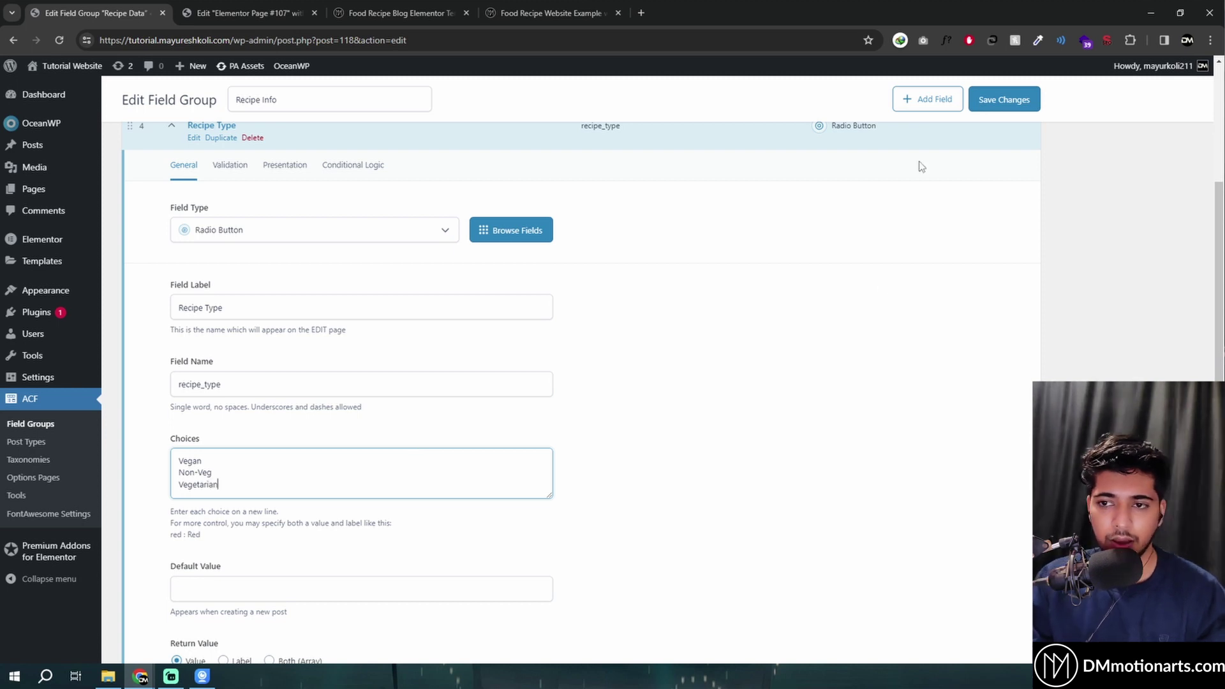
click(1023, 105)
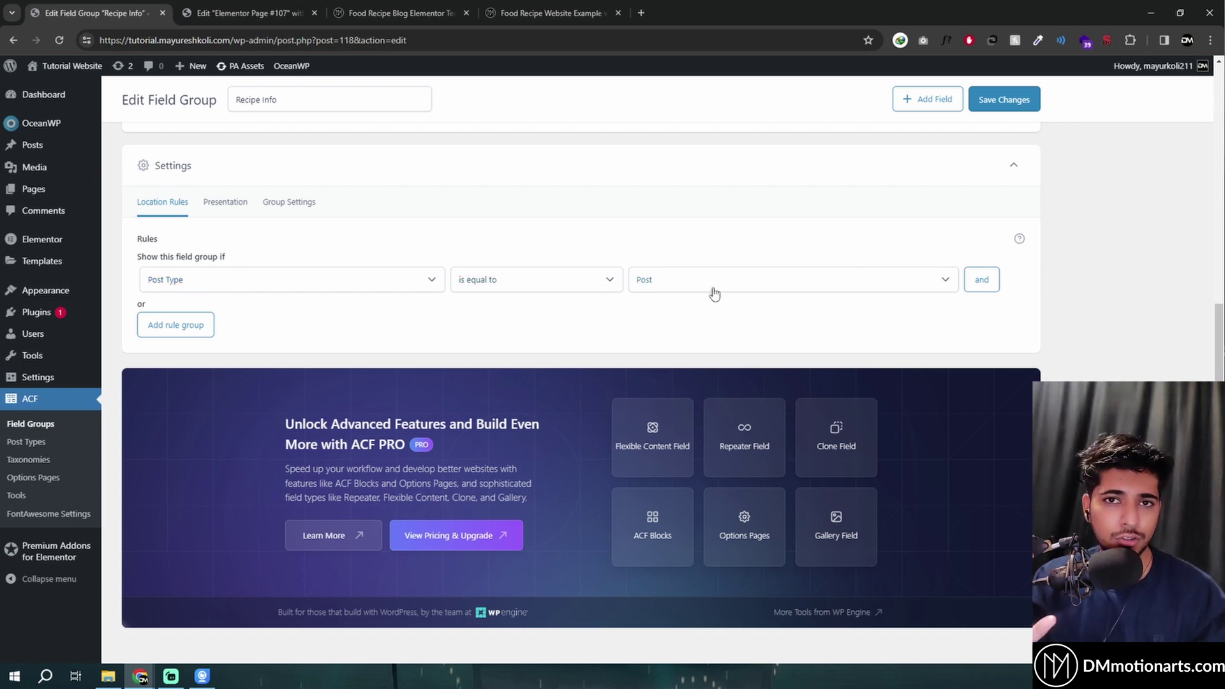
Try a location rule based on Post Category, choosing Recipe and then Vegan Recipe as its value.
click(314, 290)
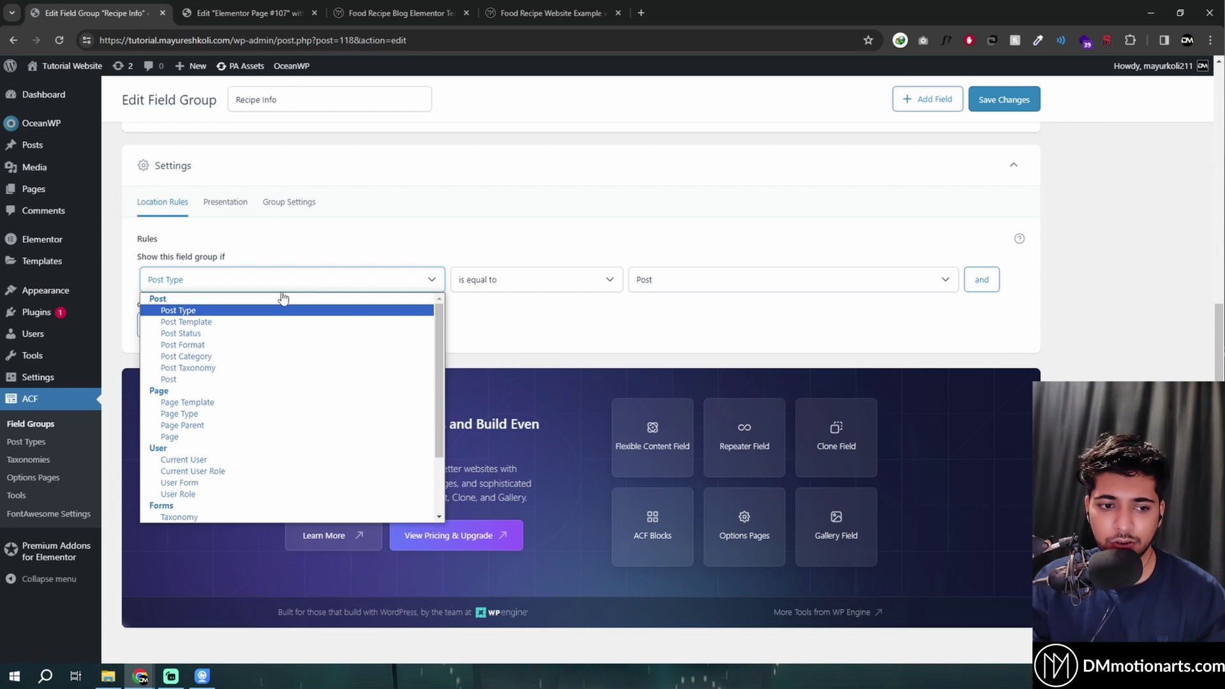
click(206, 356)
click(704, 280)
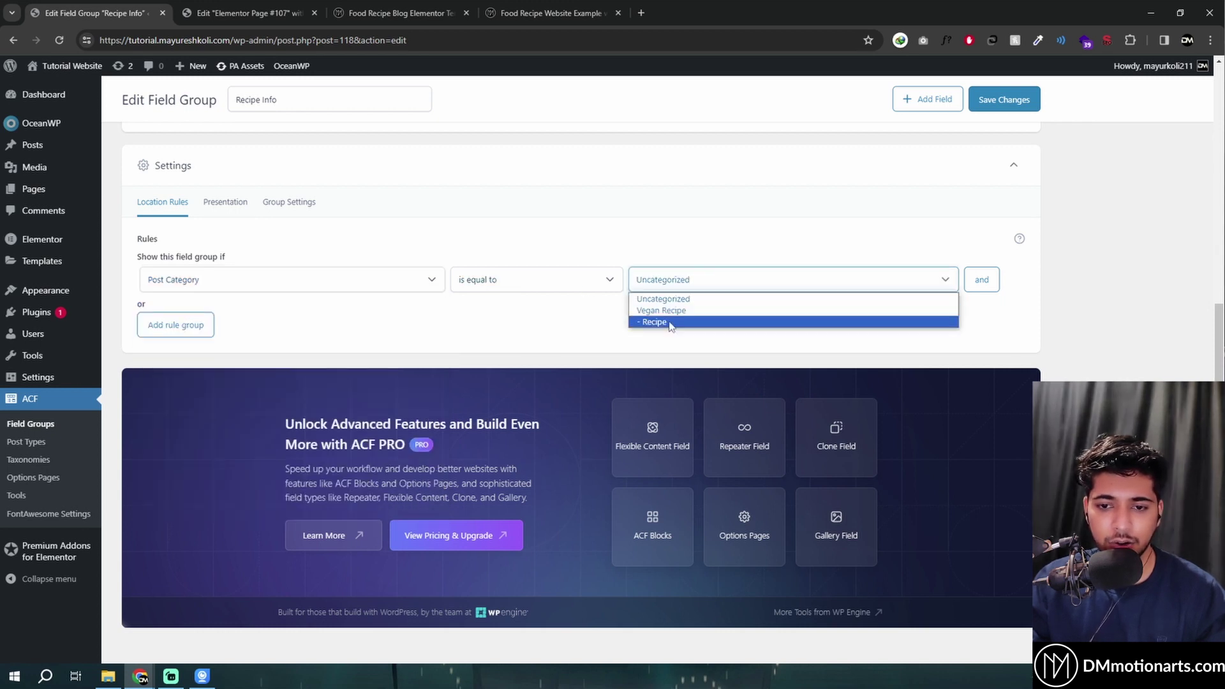
click(674, 322)
click(852, 294)
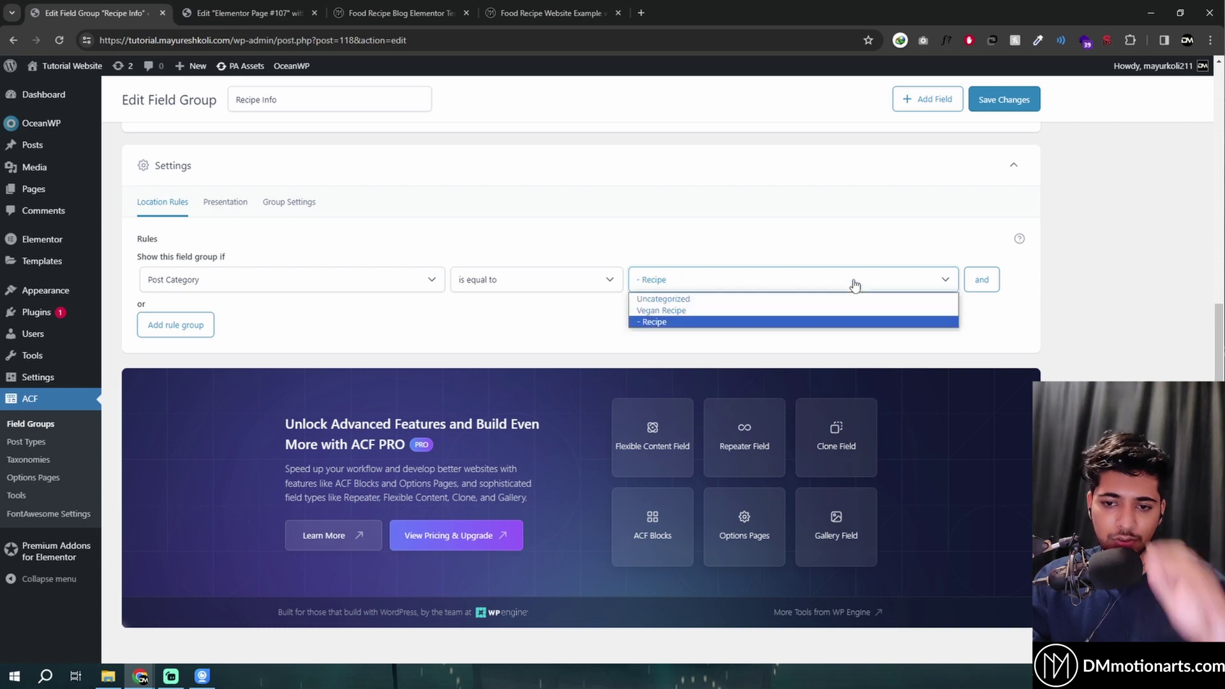
click(727, 311)
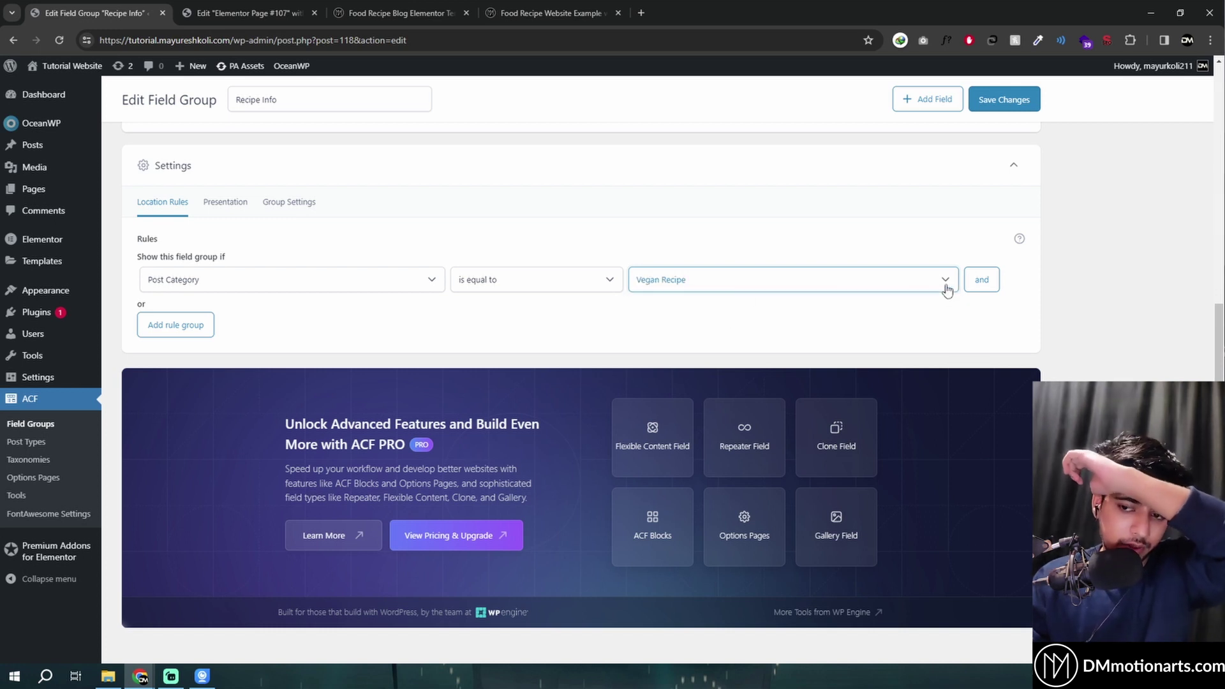
Set the location rule back to Post Type is equal to Post and save the field group.
click(275, 295)
click(192, 310)
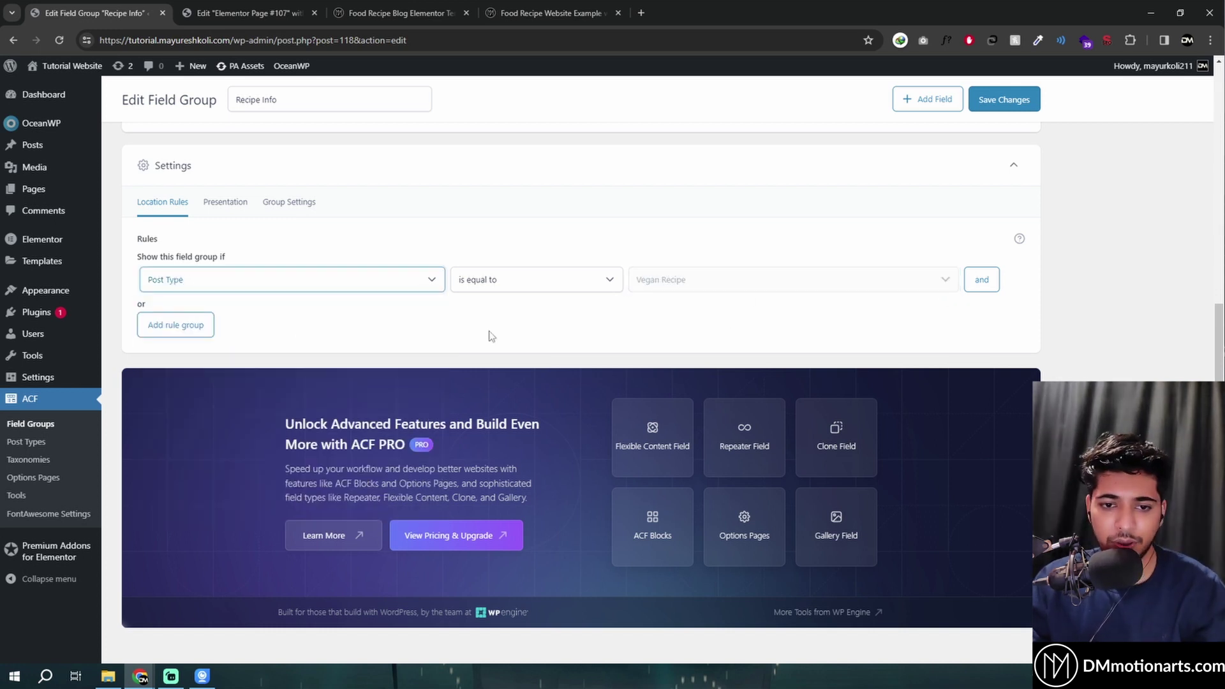
click(999, 103)
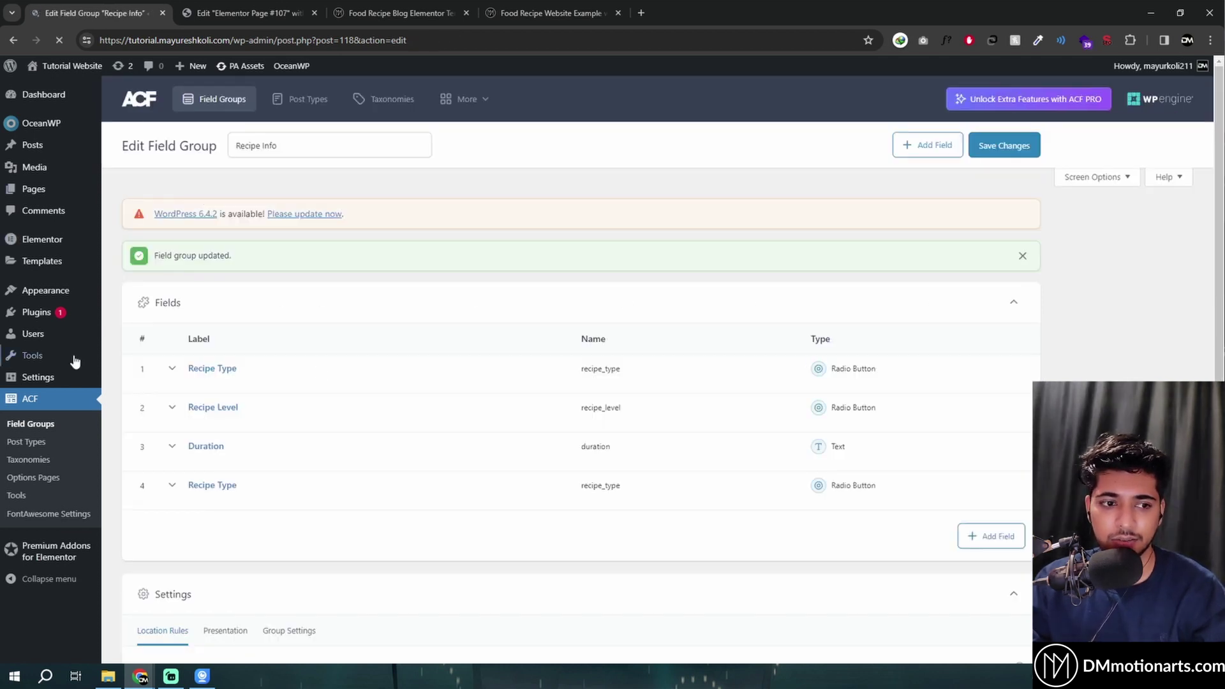
Open the list of all posts in a new tab and, from it, the Pizza Package post for editing in another.
mouse_move(32, 156)
scroll(64, 153, down, 1)
middle_click(128, 147)
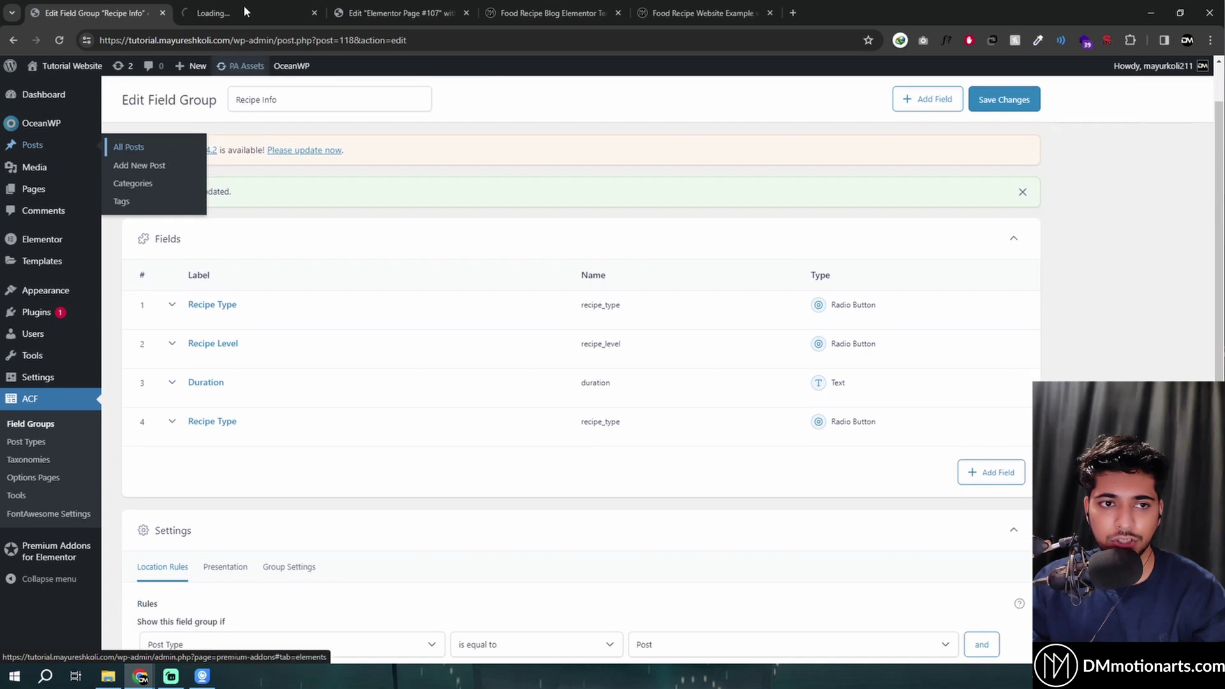
click(246, 5)
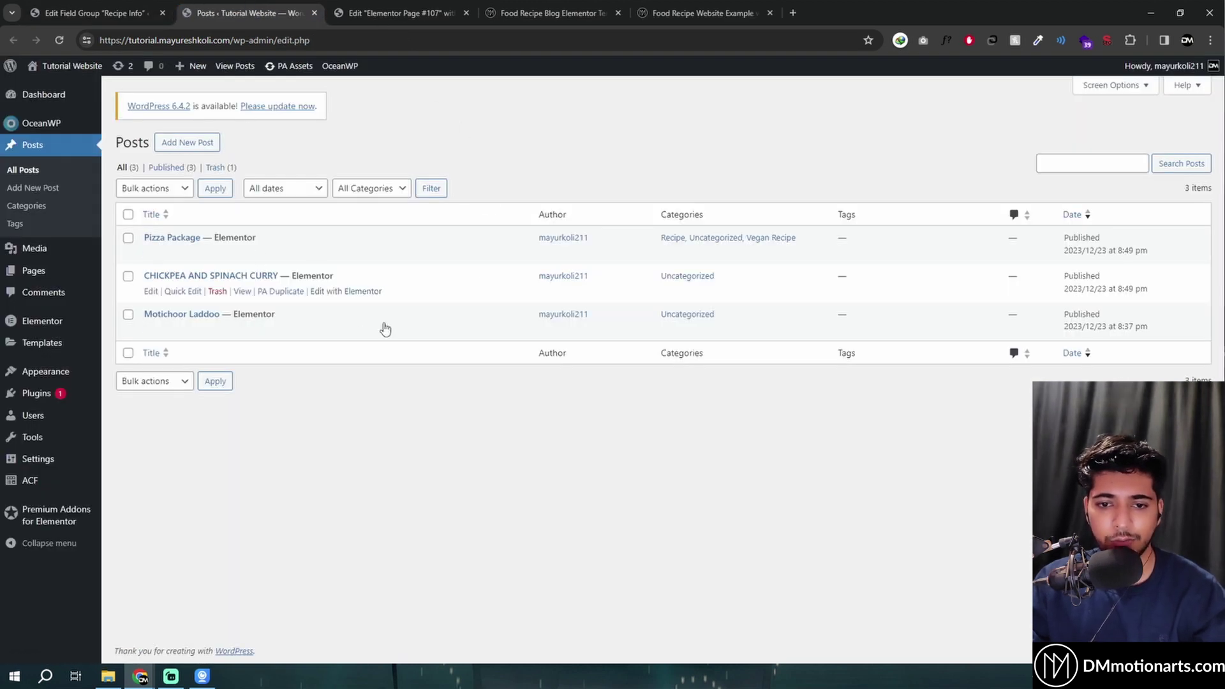
middle_click(151, 254)
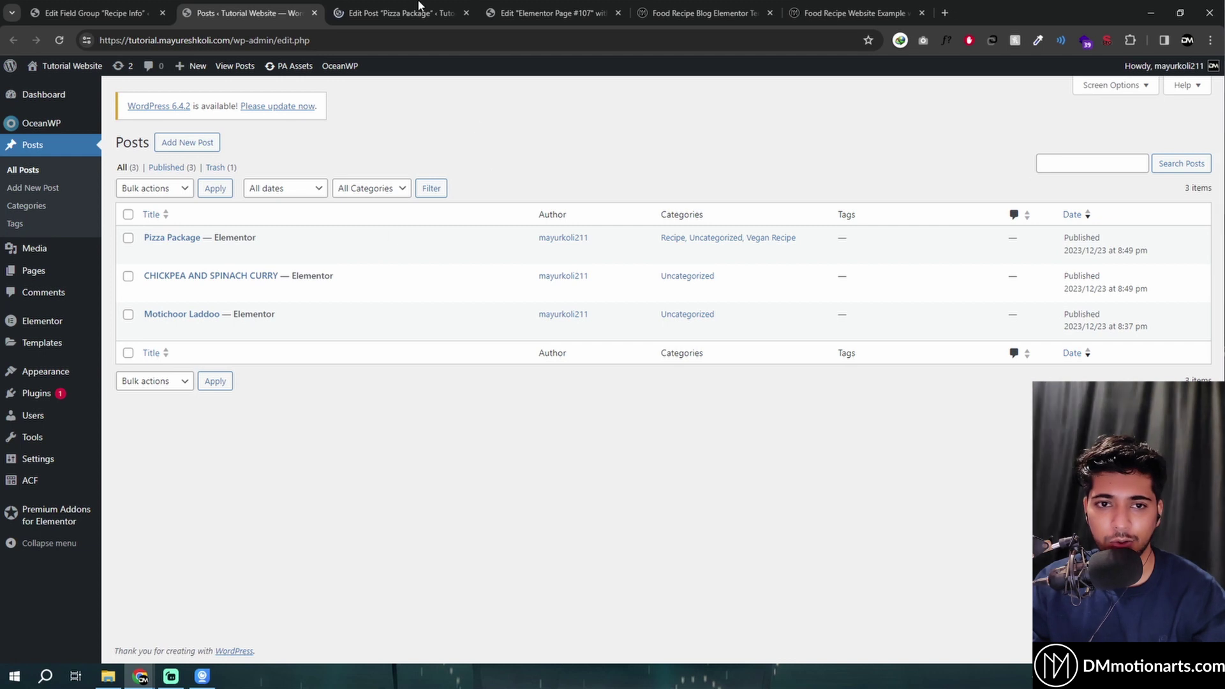
click(402, 13)
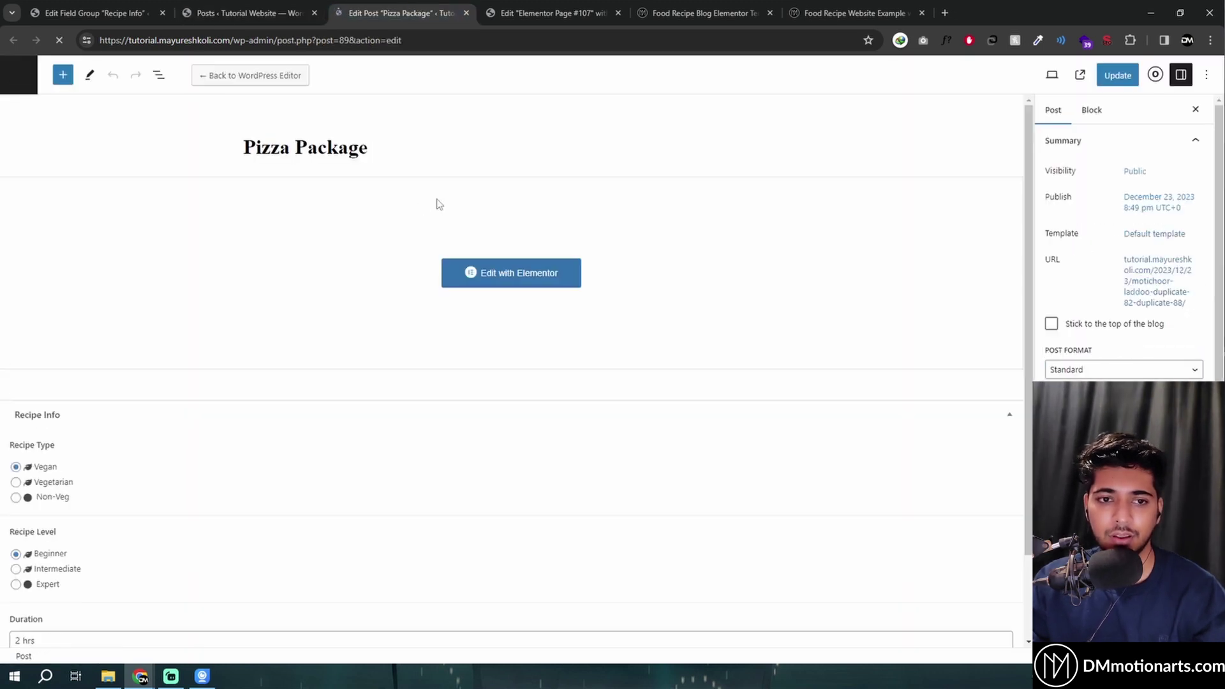
Try the choices of the new Recipe Type field below Duration, leaving Non-Veg selected for Pizza Package.
scroll(322, 439, down, 2)
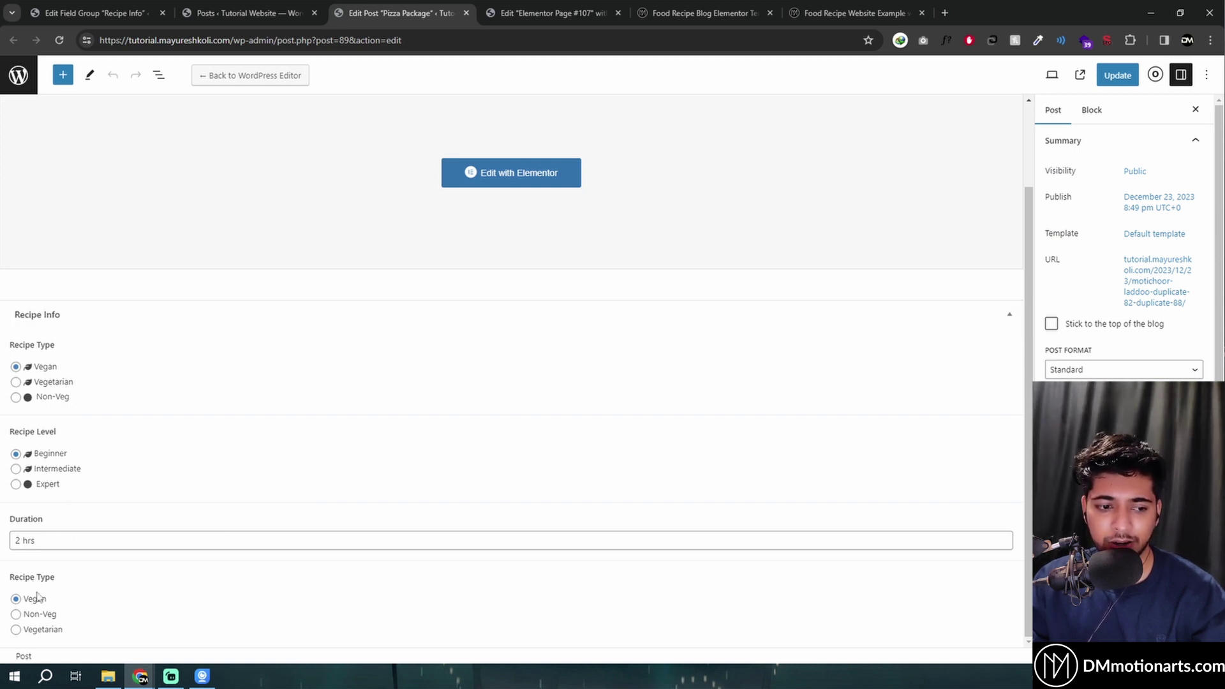
click(35, 615)
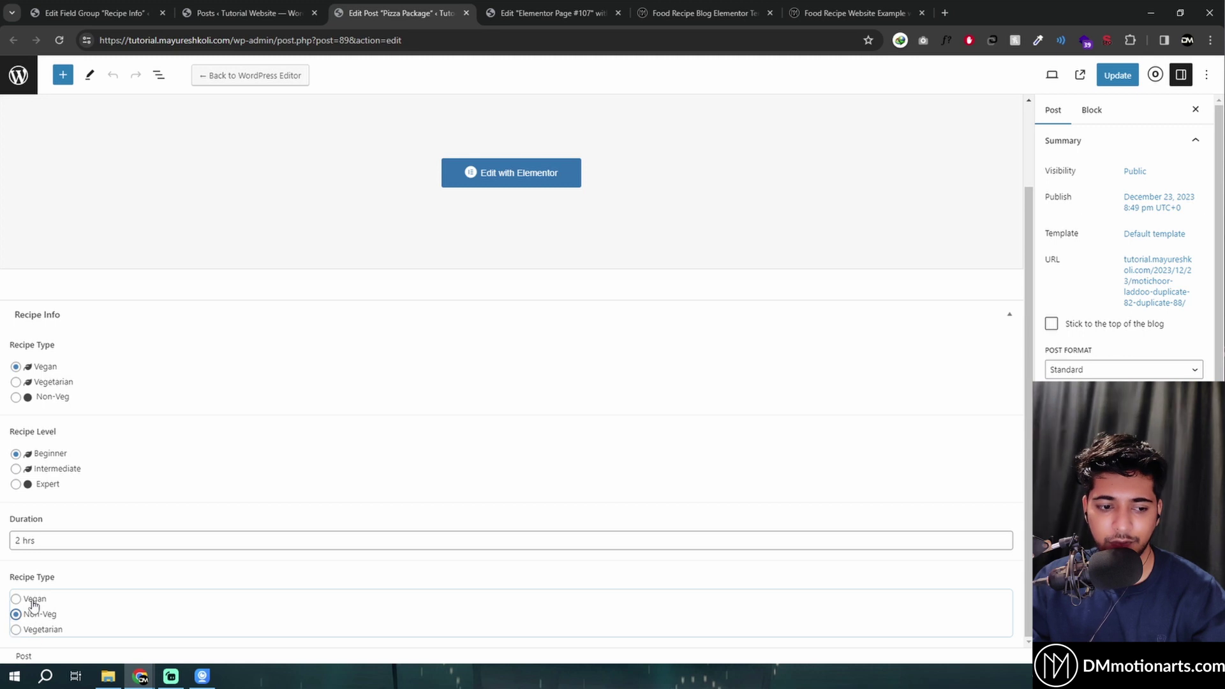
click(42, 615)
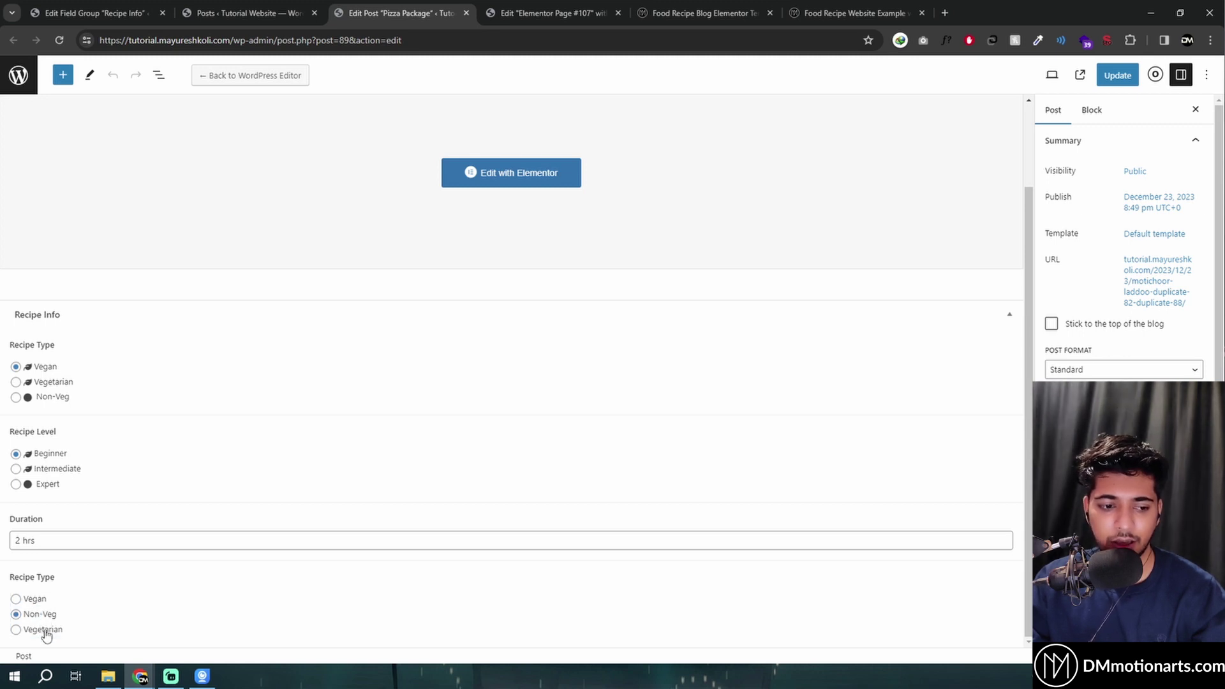
click(32, 601)
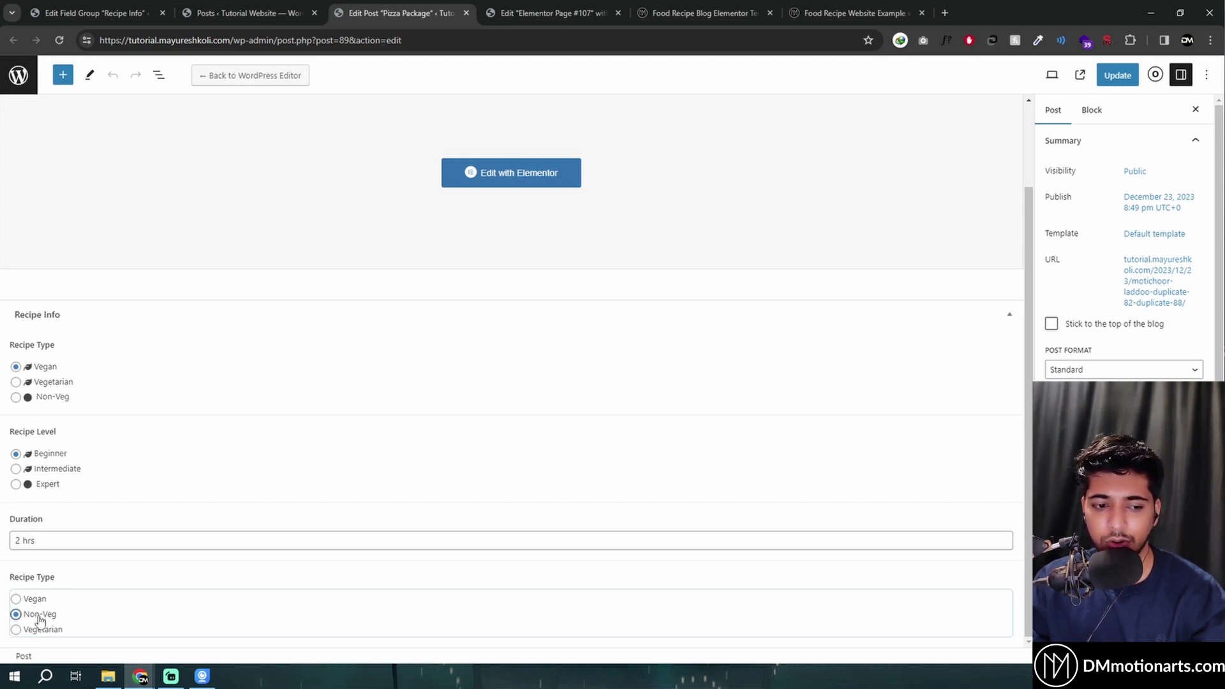
click(38, 629)
click(36, 612)
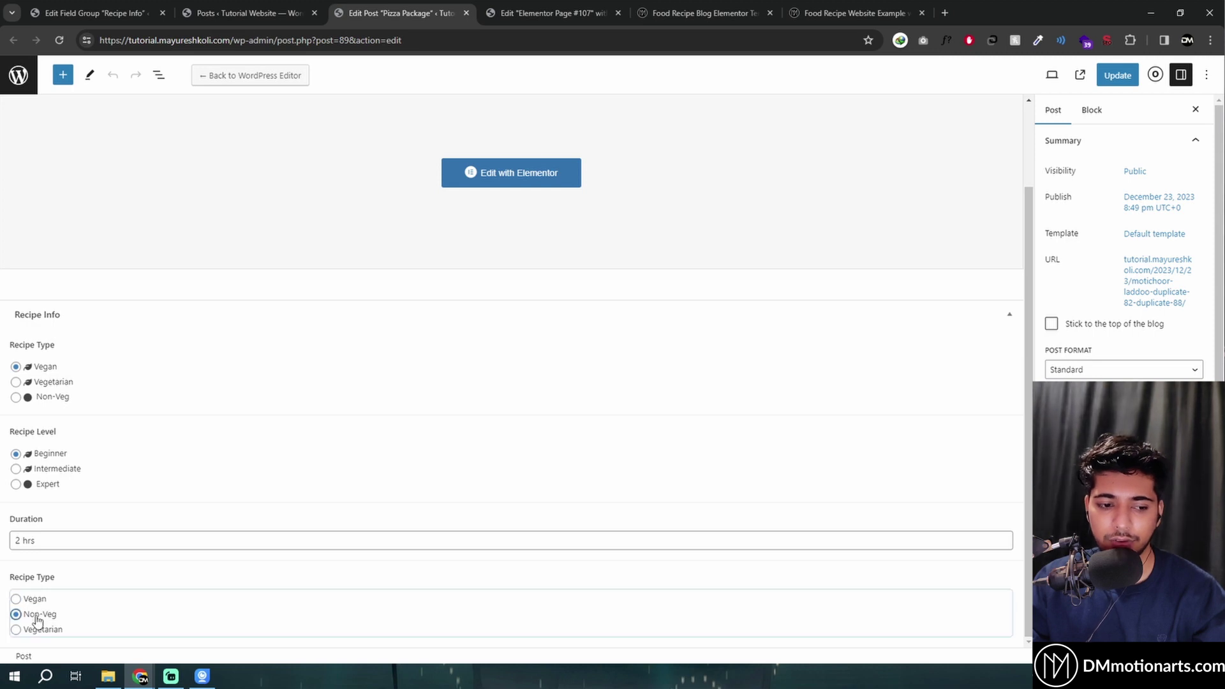
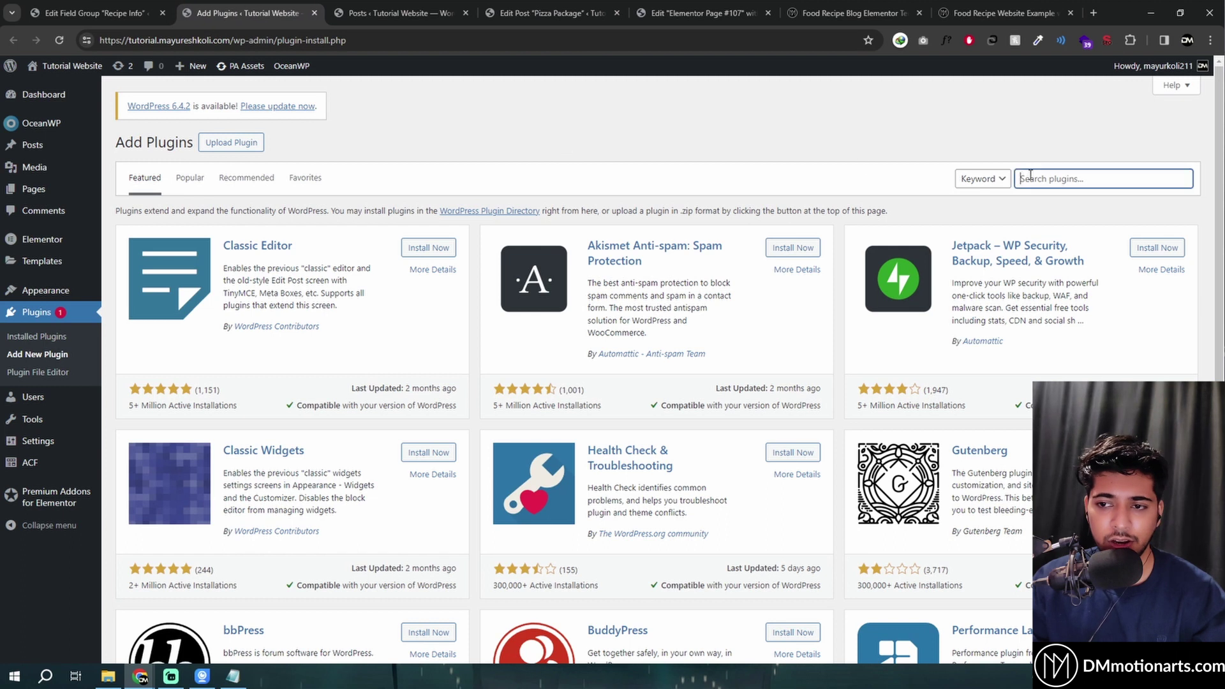
Search the plugin directory for "acf" and look over the results.
text(acf)
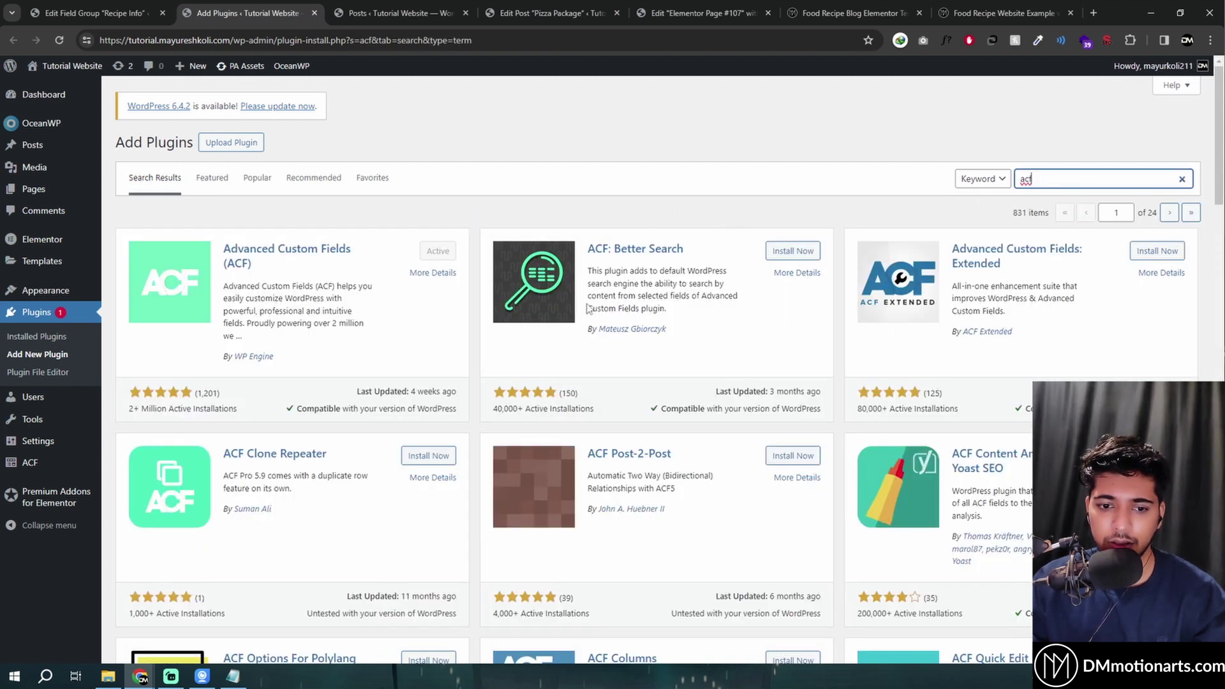
scroll(583, 351, down, 3)
scroll(583, 351, up, 3)
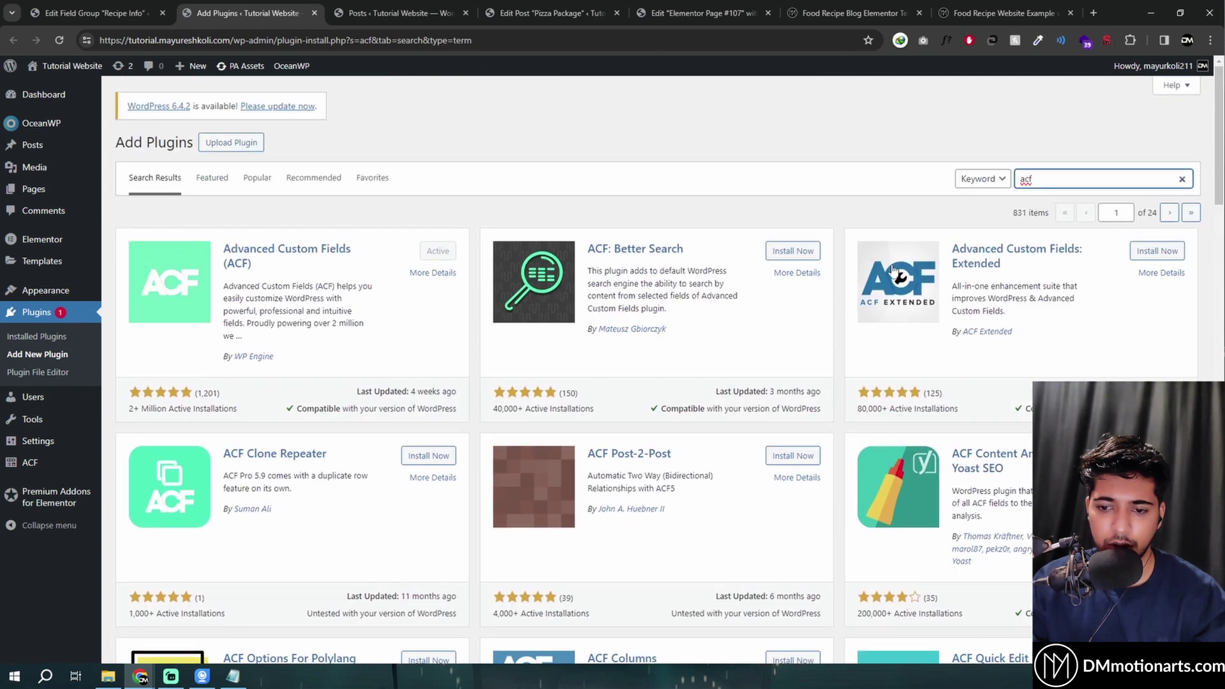
Search the plugin directory for "acf font" to find the Advanced Custom Fields: Font Awesome Field add-on.
double_click(1044, 179)
text(adv)
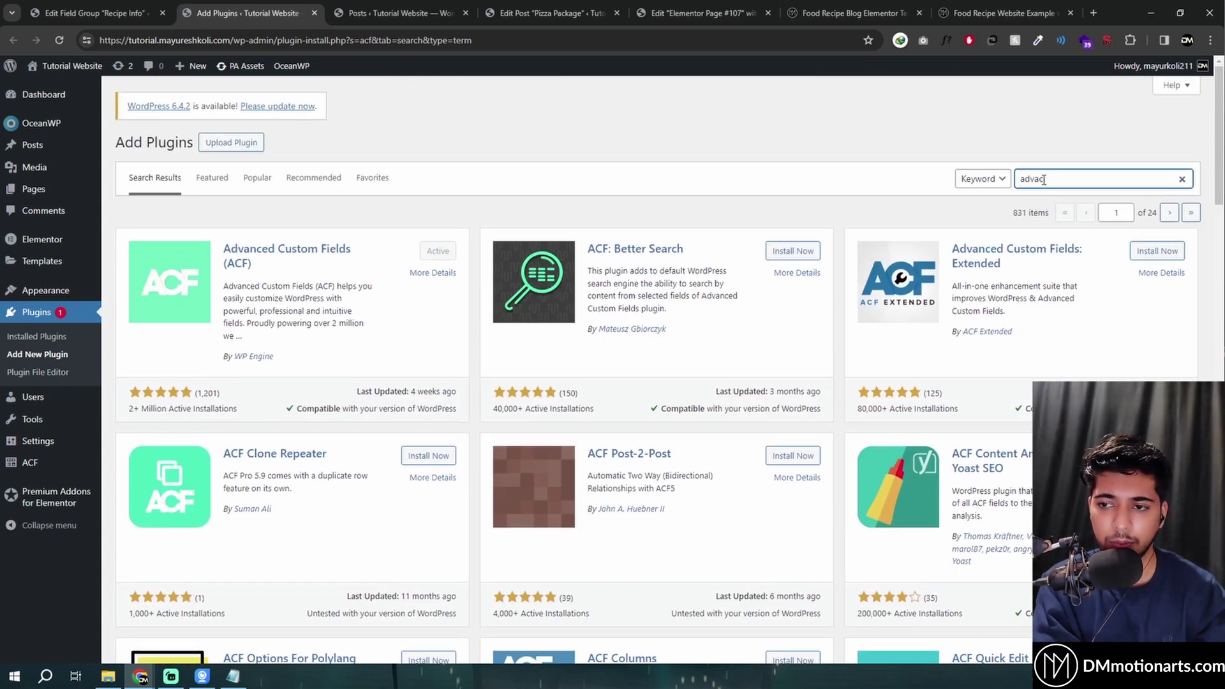
double_click(1044, 179)
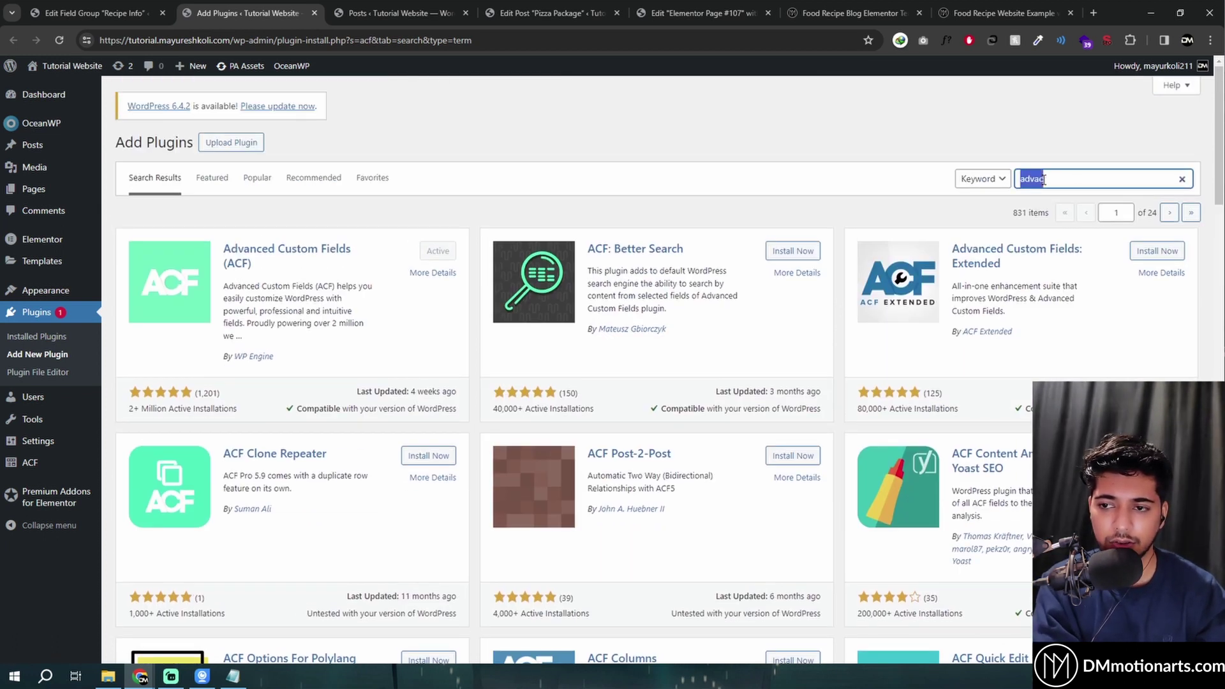
text(ad)
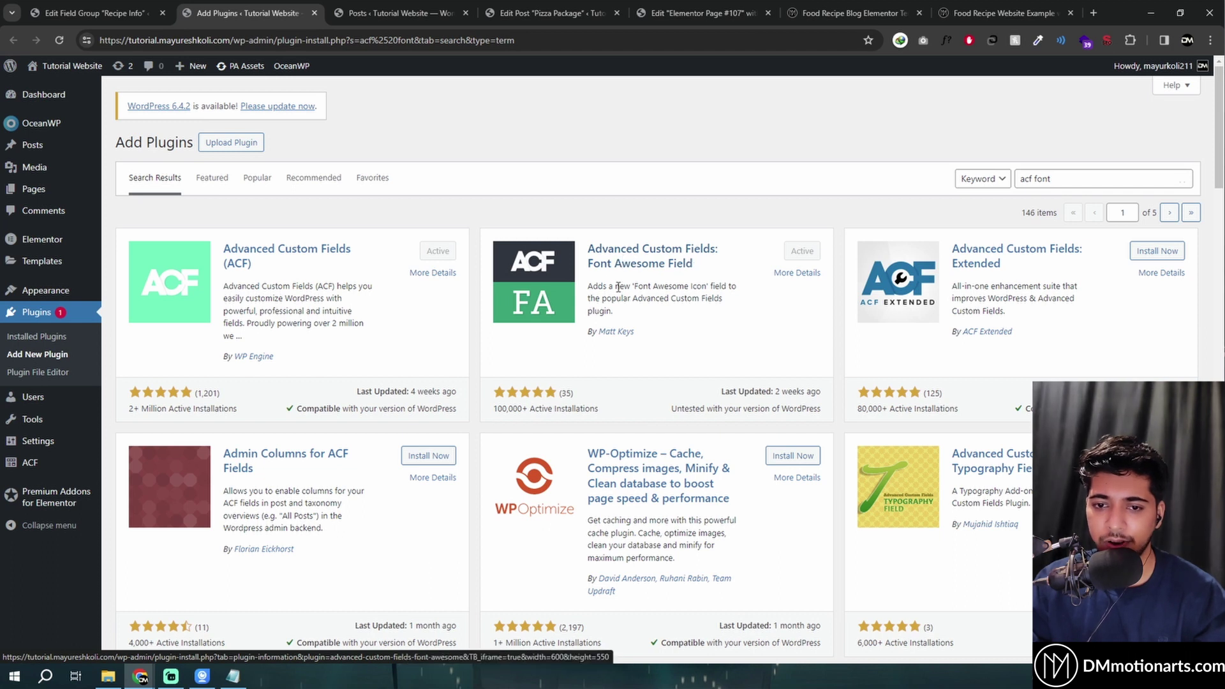
click(1064, 180)
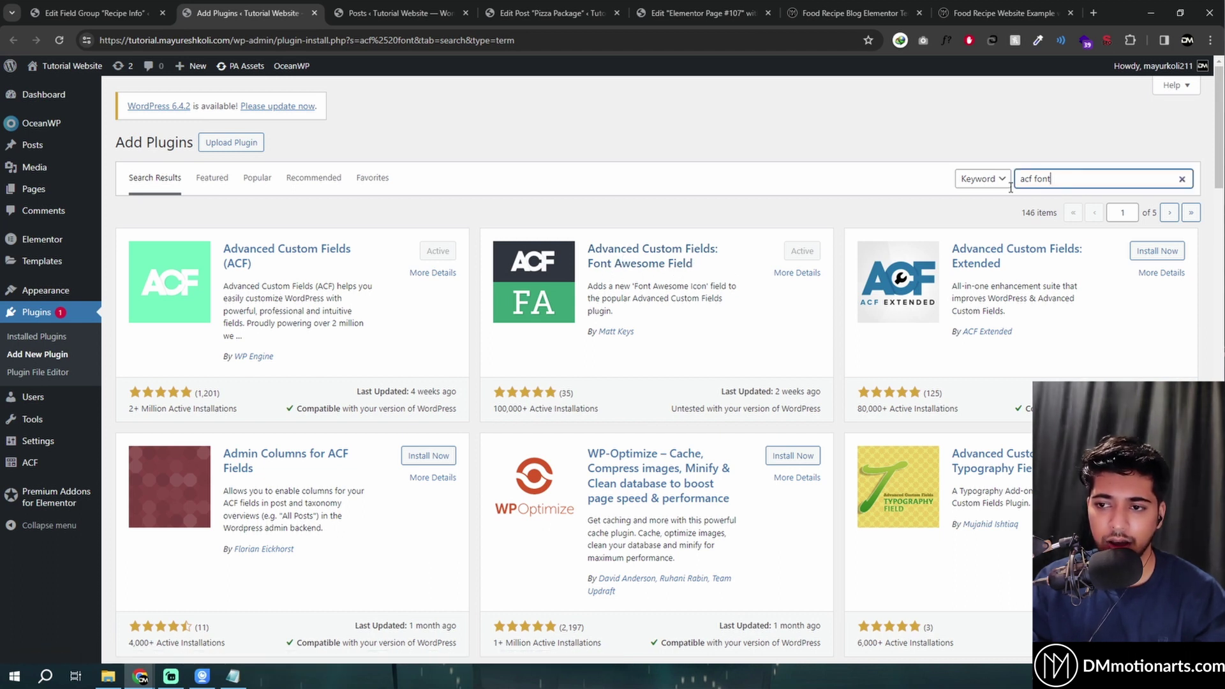
Close the plugin directory search tab and return to the Recipe Info field group.
click(395, 13)
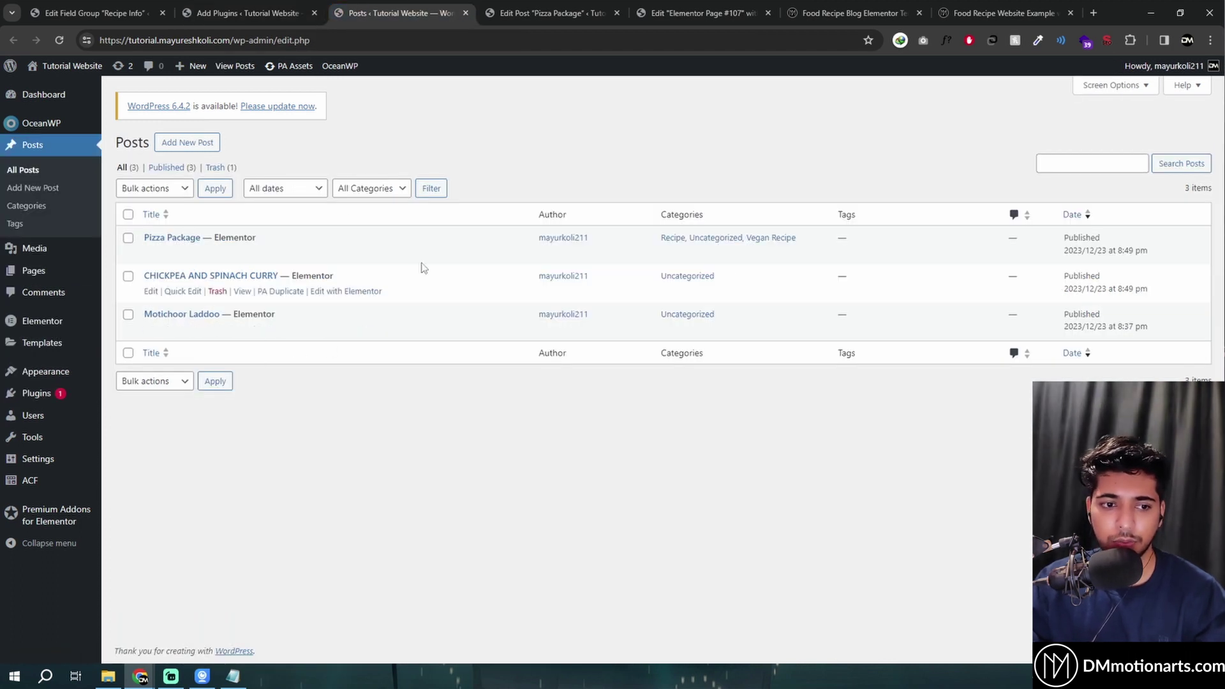
click(255, 13)
click(95, 13)
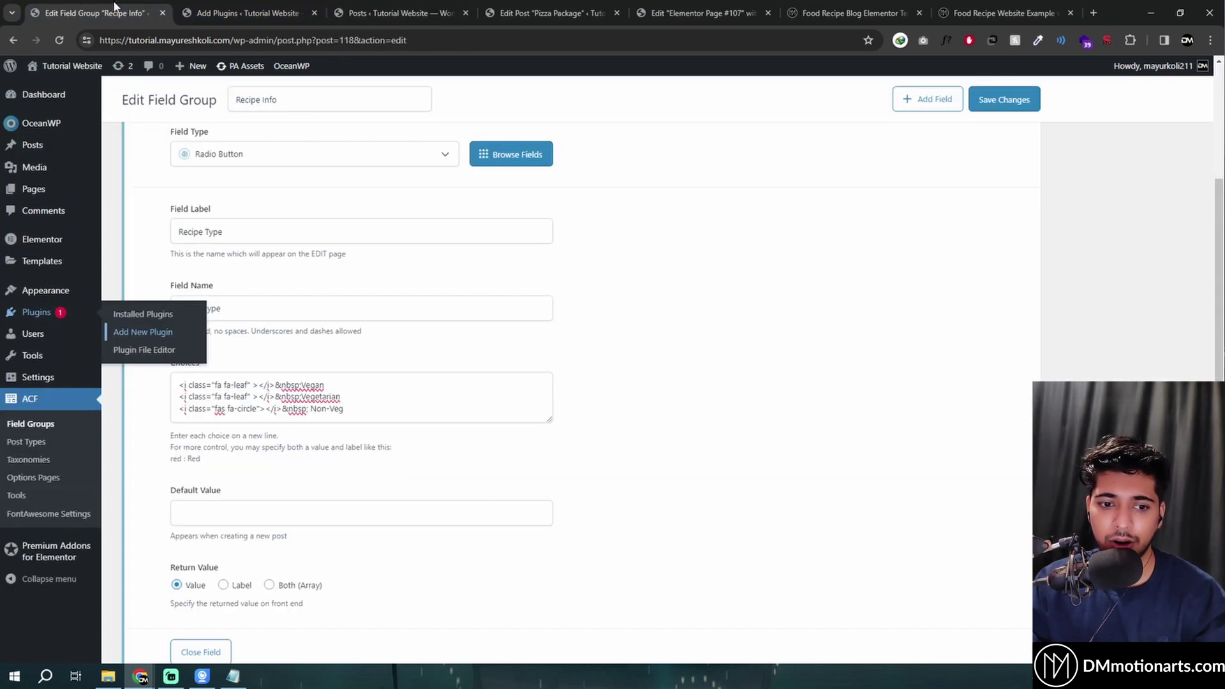
click(261, 14)
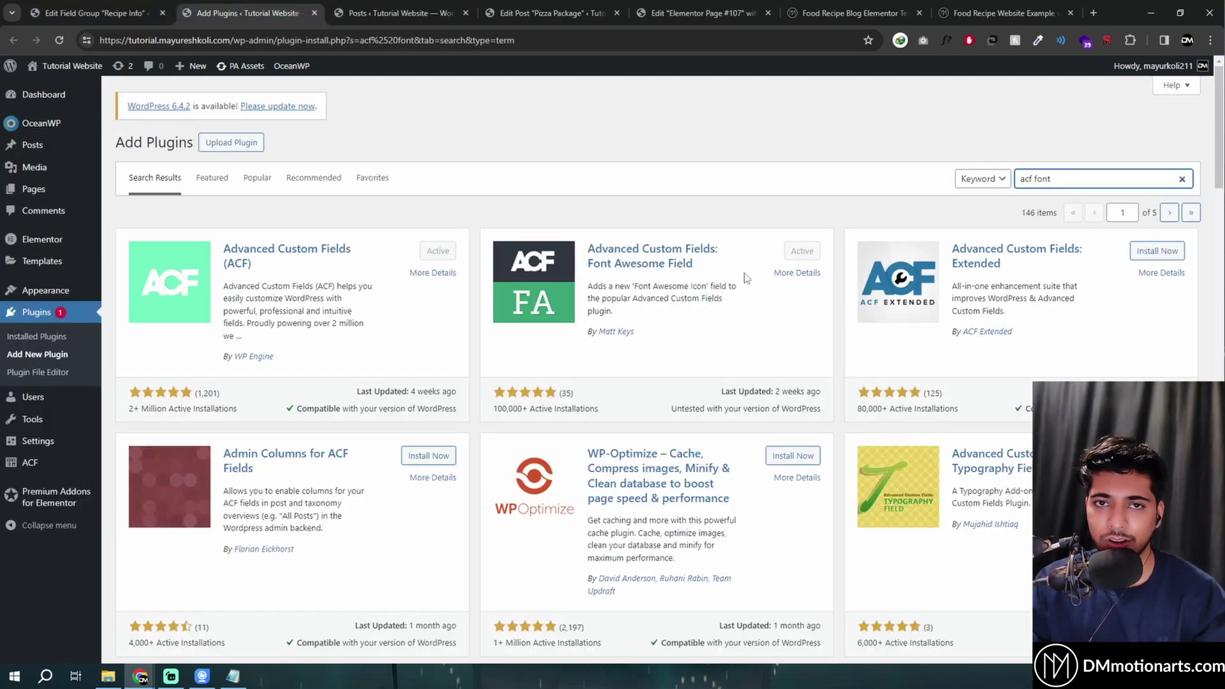
click(96, 12)
scroll(281, 358, down, 3)
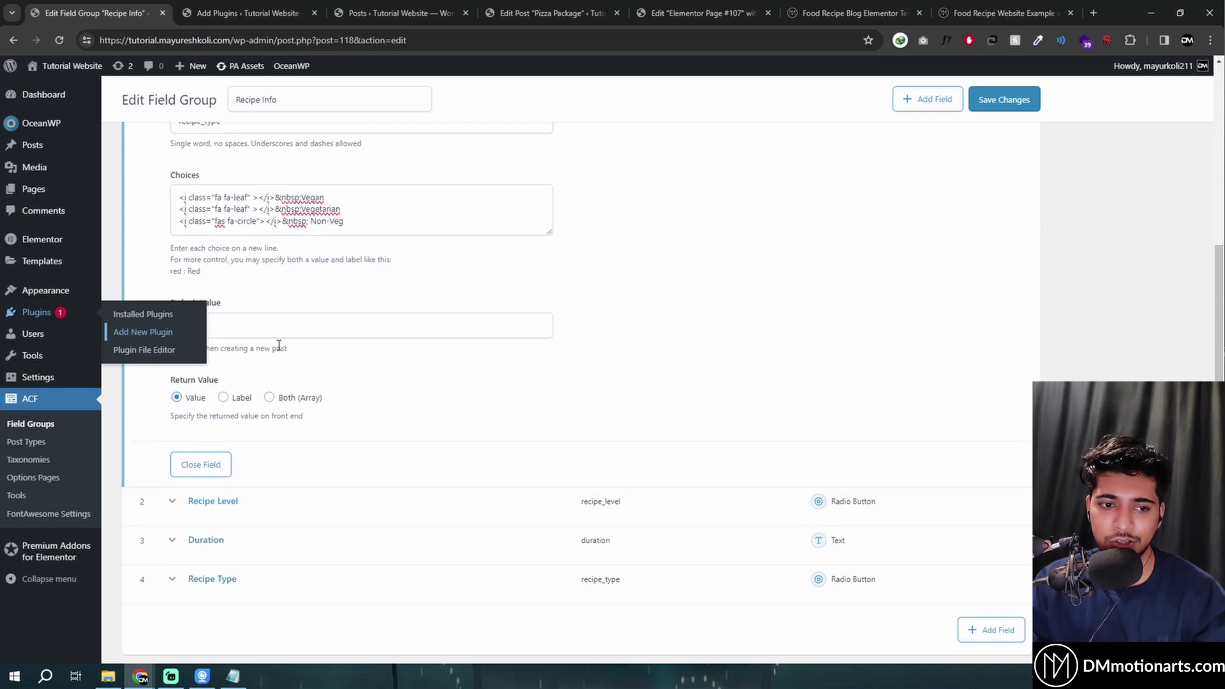
scroll(279, 346, up, 1)
click(395, 13)
click(314, 13)
click(96, 13)
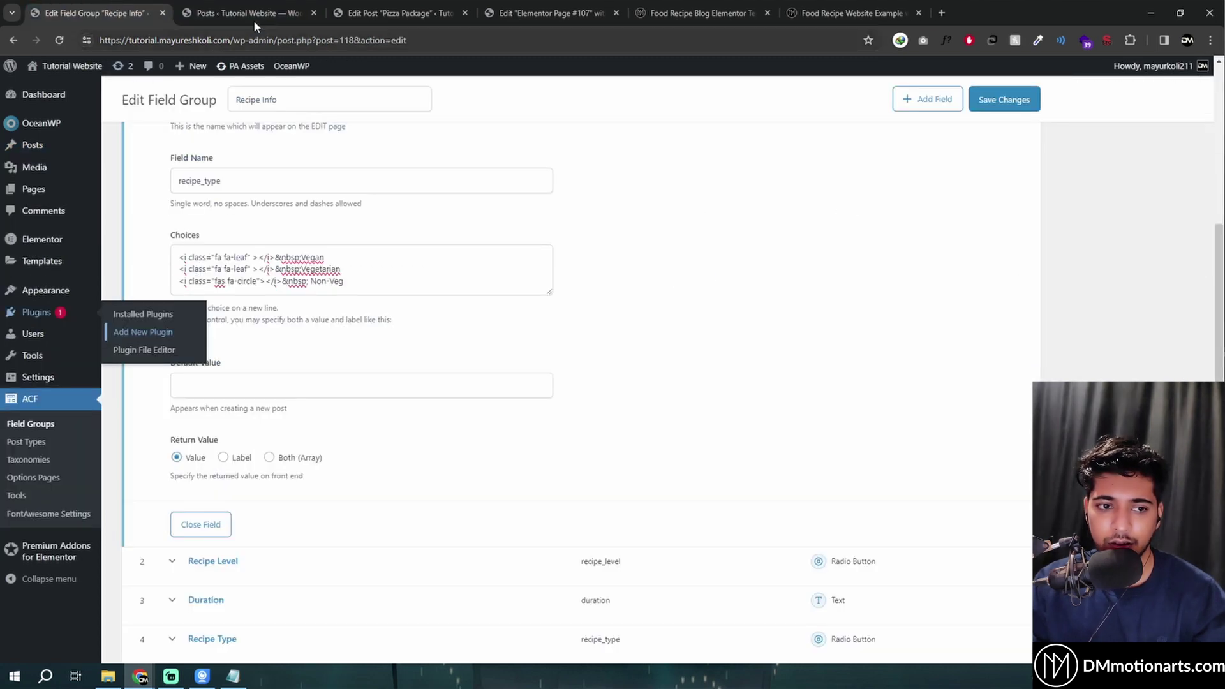
Compare the icon choices in the Pizza Package post with the icon markup in the Recipe Type field's Choices.
click(254, 18)
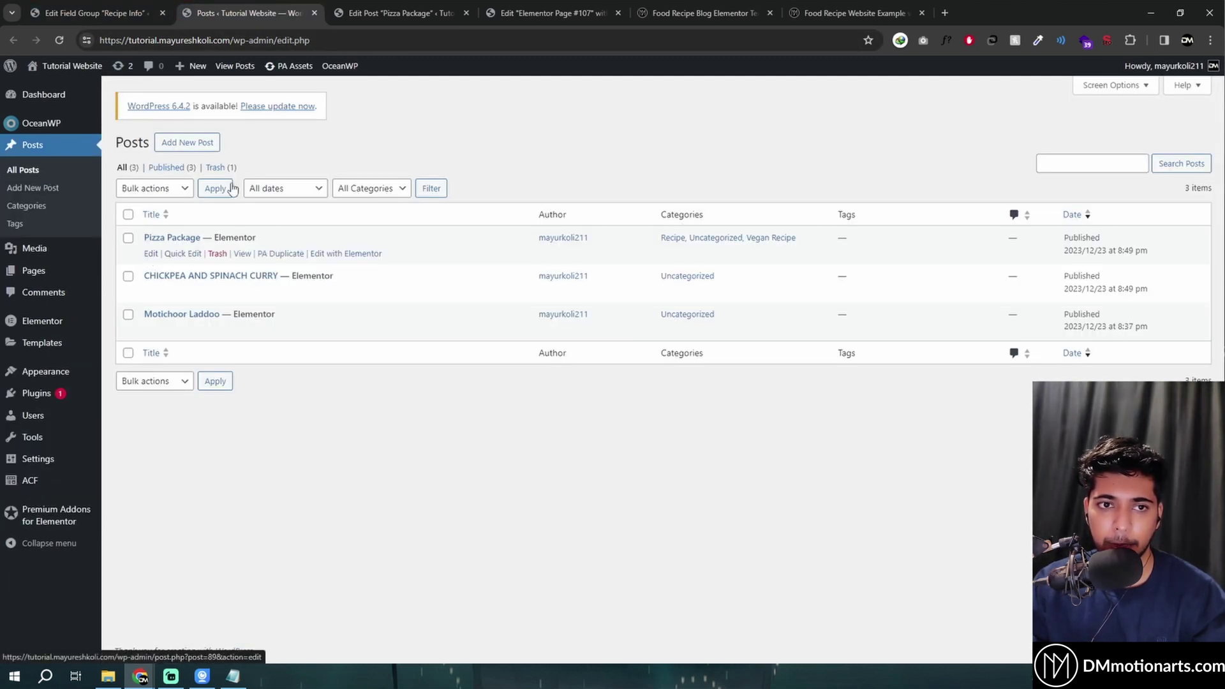
key(ctrl+Tab)
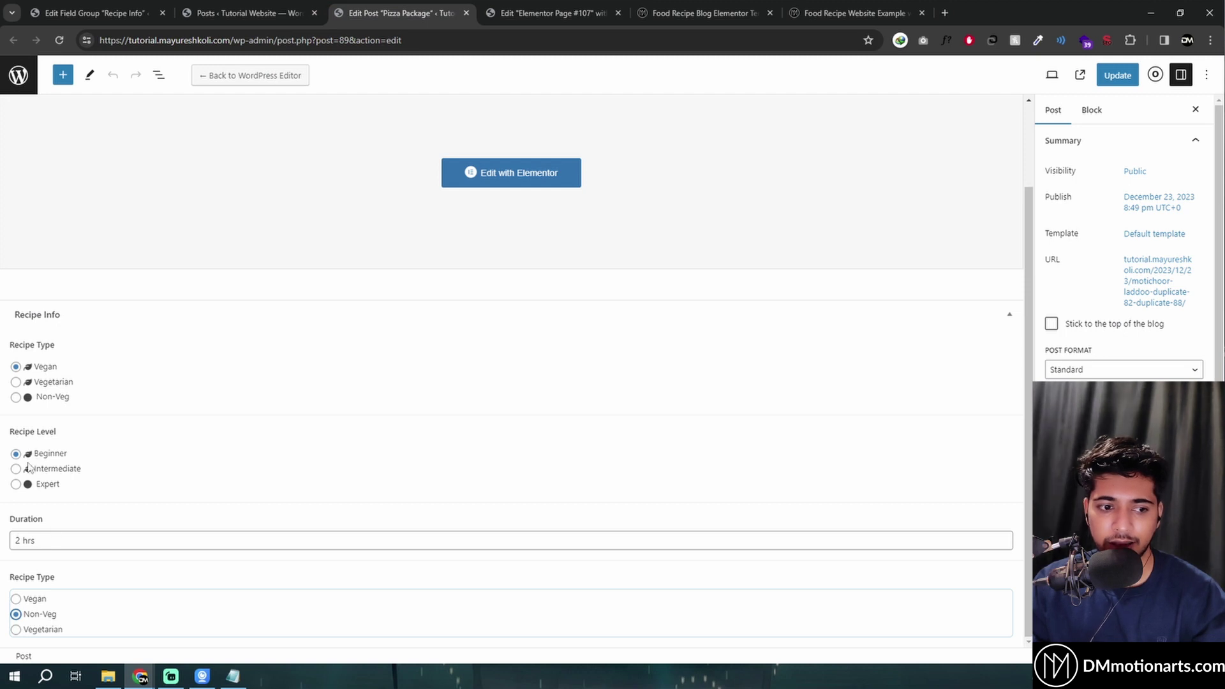
key(ctrl+1)
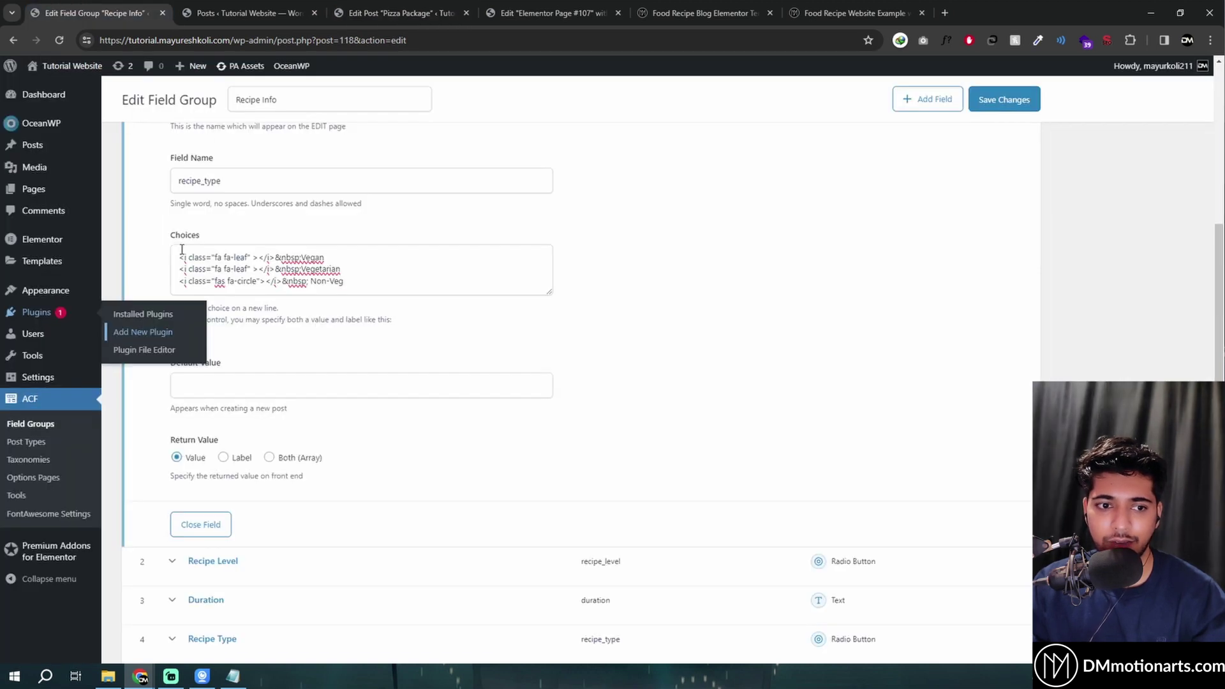
drag(182, 251, 273, 258)
In the Pizza Package post, try Vegan and leave Vegetarian selected for the Recipe Type field below Duration.
key(ctrl+3)
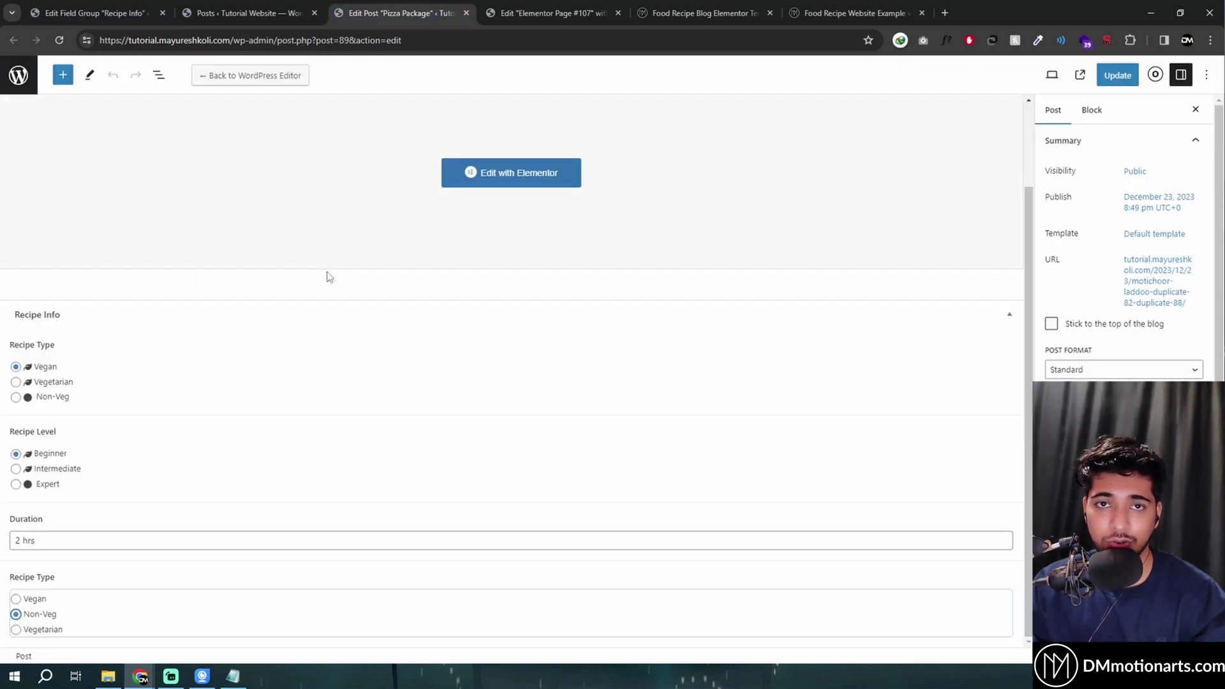
click(15, 598)
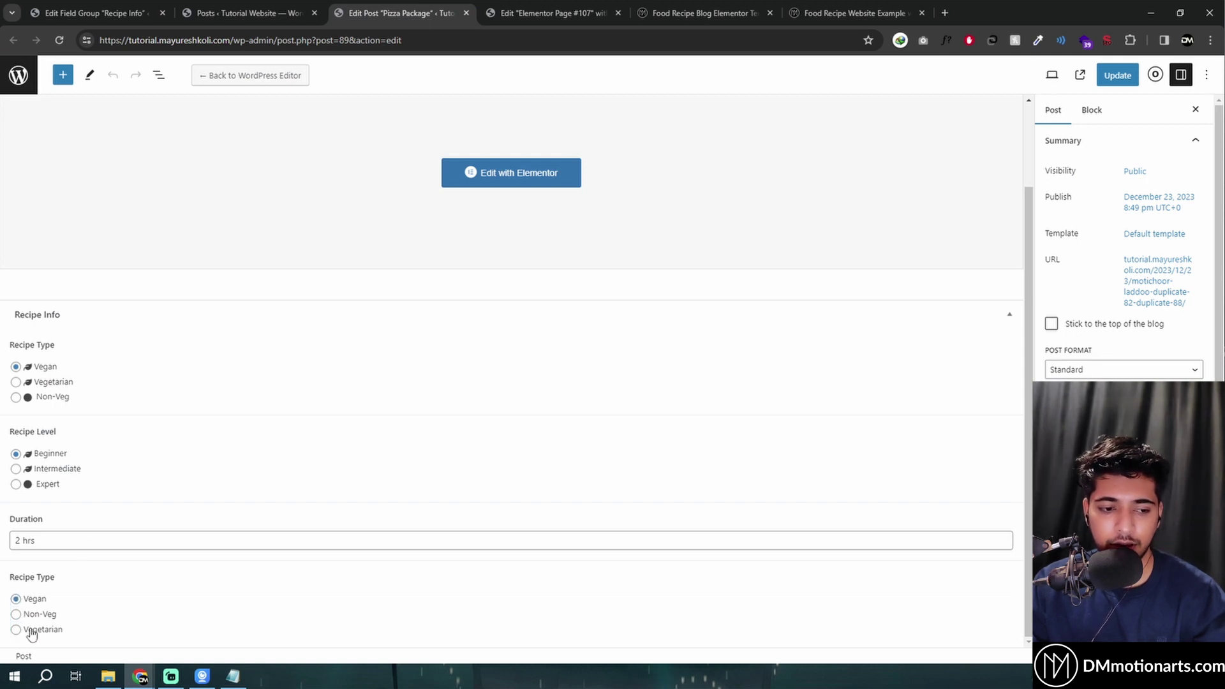
click(30, 630)
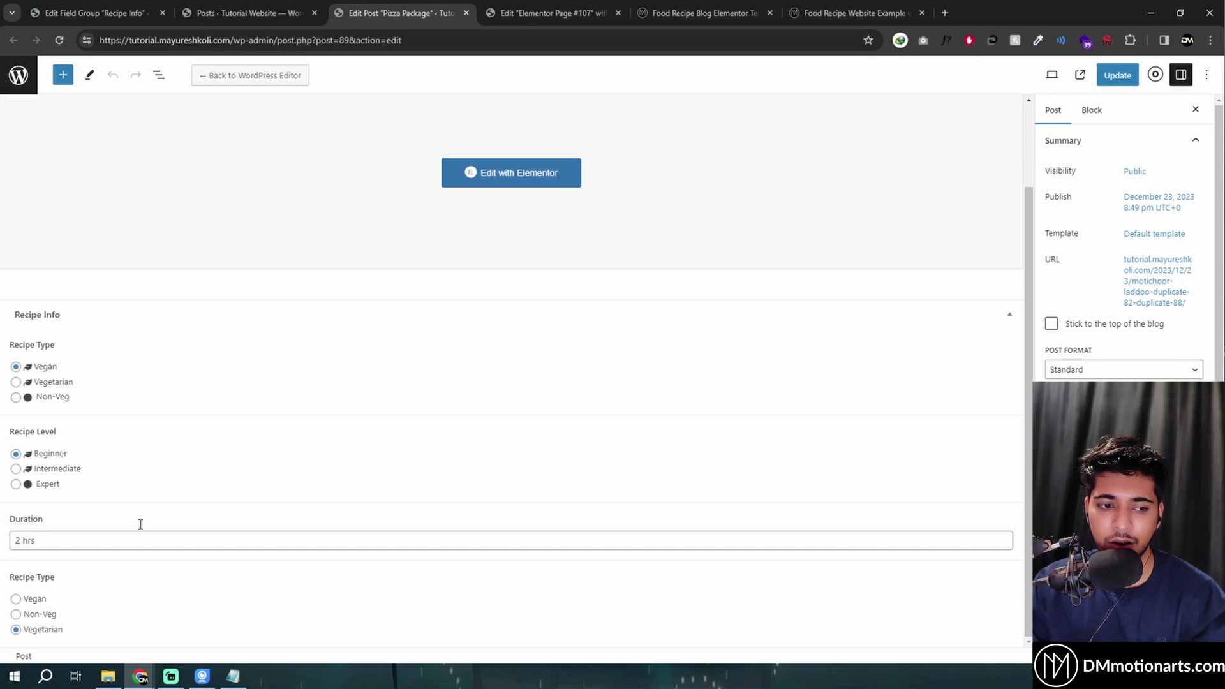
Copy the leaf icon tag from the Vegan choice in the Recipe Info field group and paste it into Notepad.
click(121, 13)
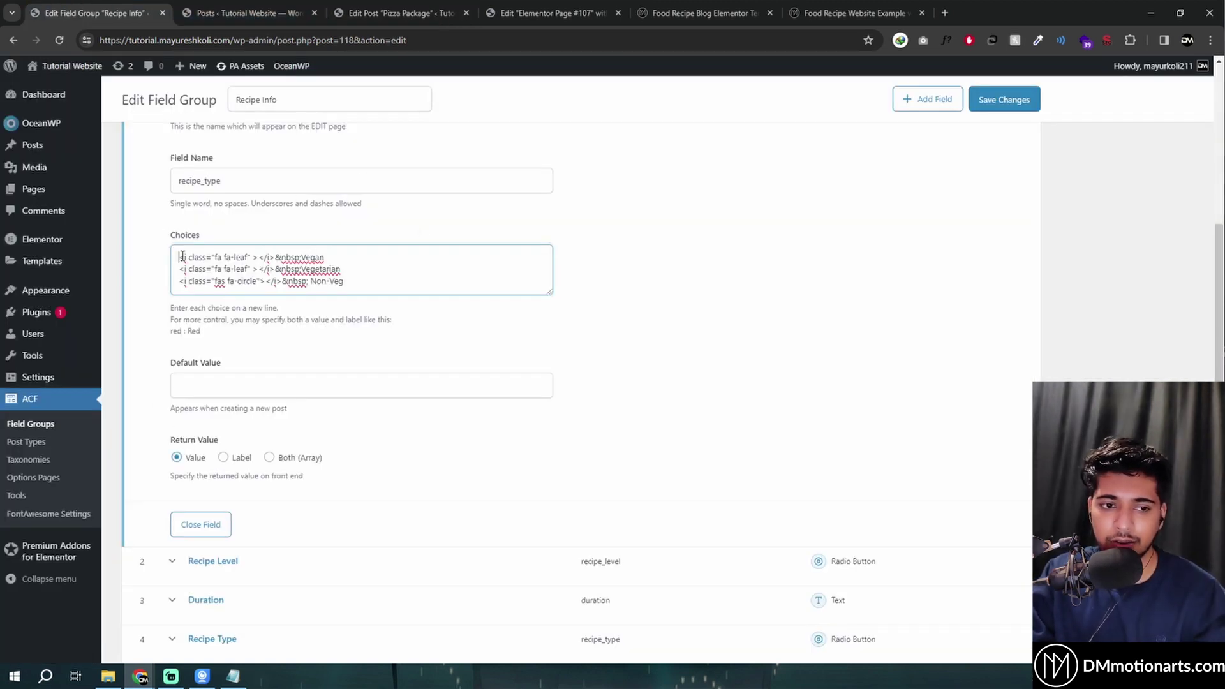
drag(182, 256, 271, 259)
right_click(275, 257)
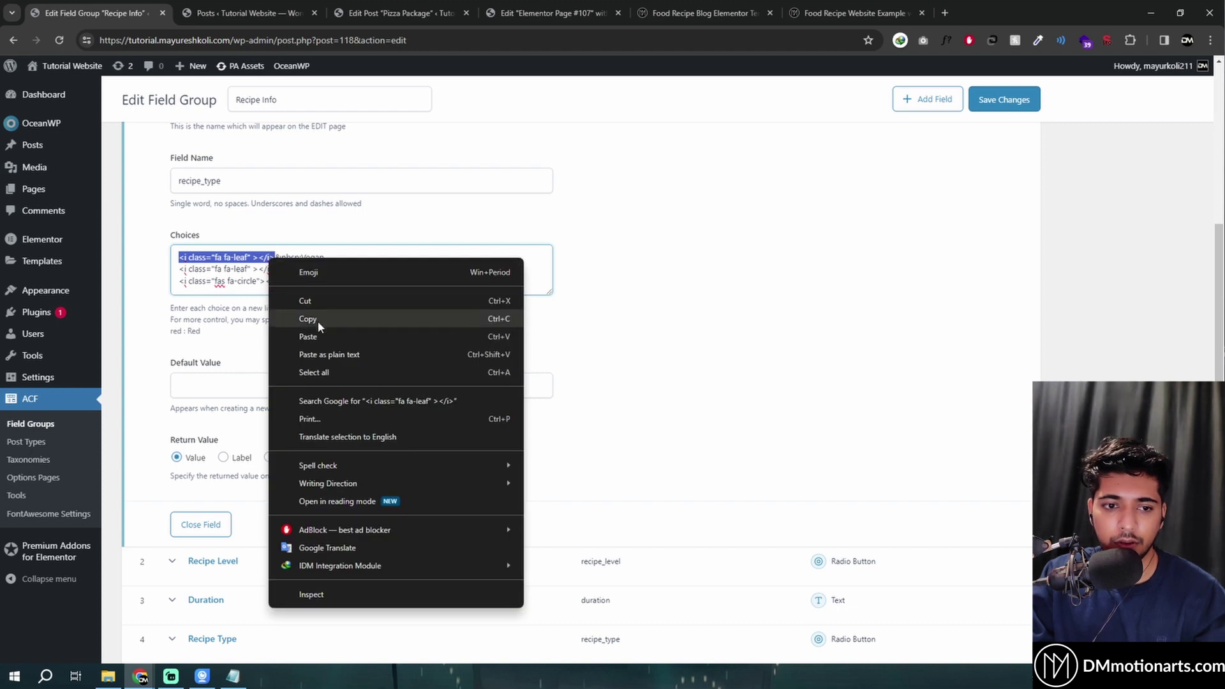
click(294, 317)
click(233, 676)
key(ctrl+v)
key(ctrl+a)
click(544, 230)
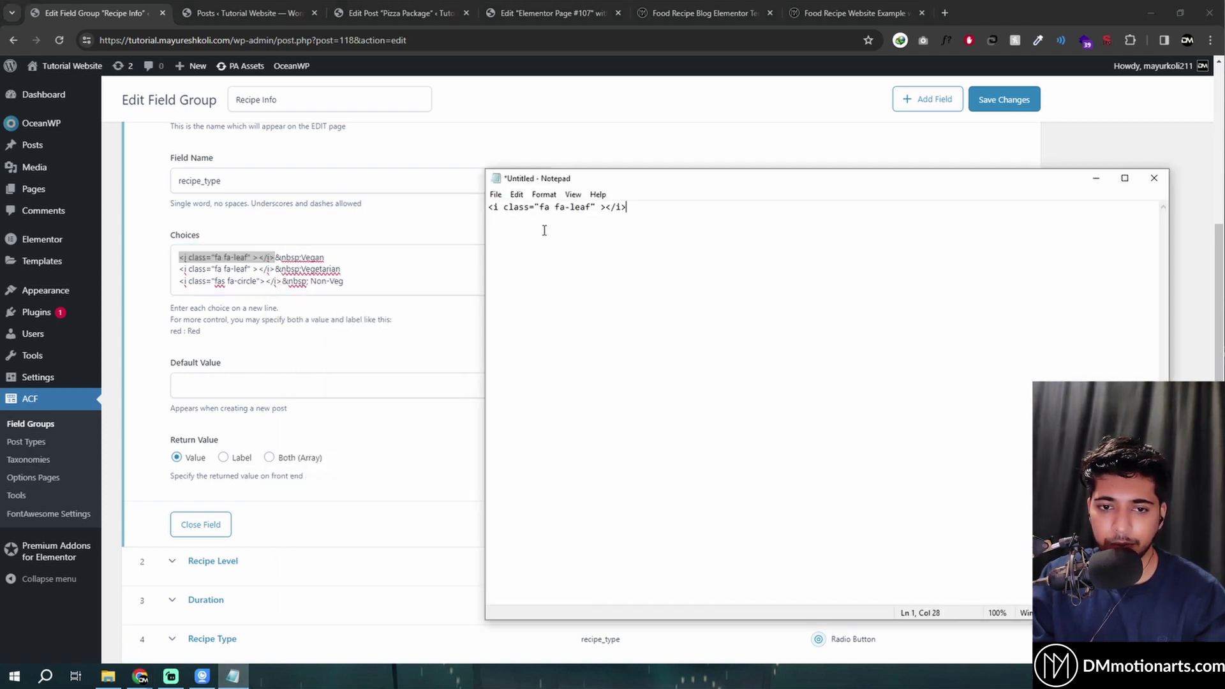
Remove the class names "fa fa-leaf" from the icon tag in Notepad and undo the deletion.
drag(488, 207, 589, 212)
click(539, 211)
key(BackSpace)
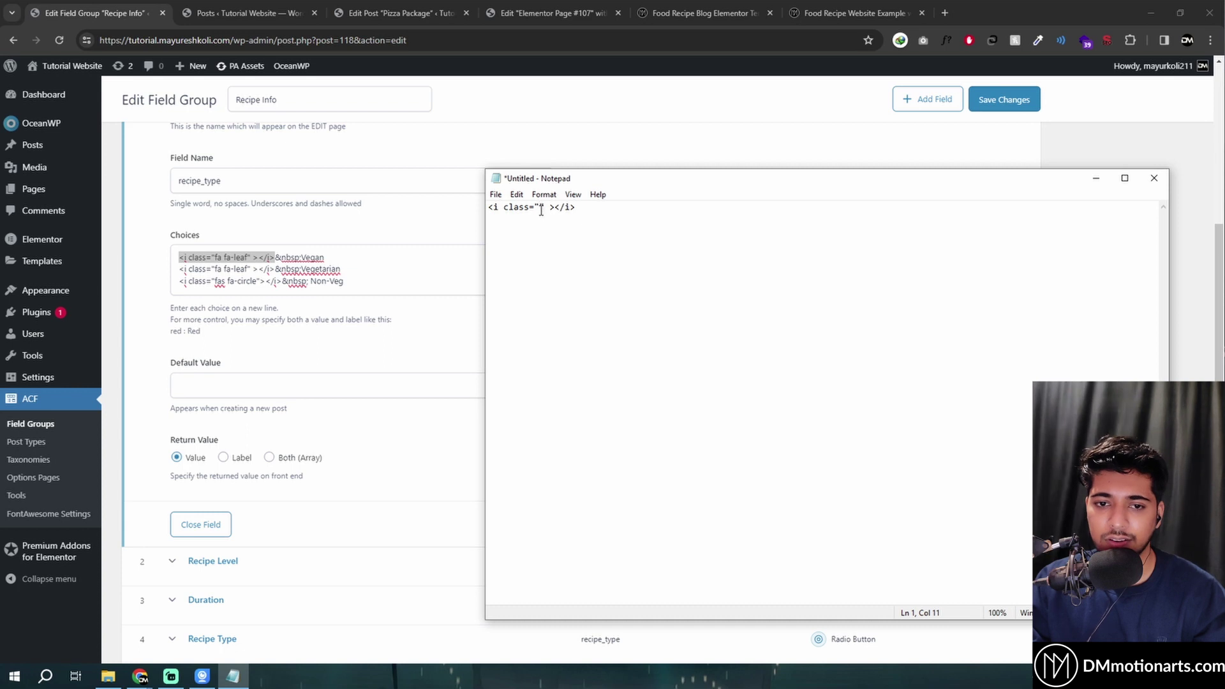
key(ctrl+z)
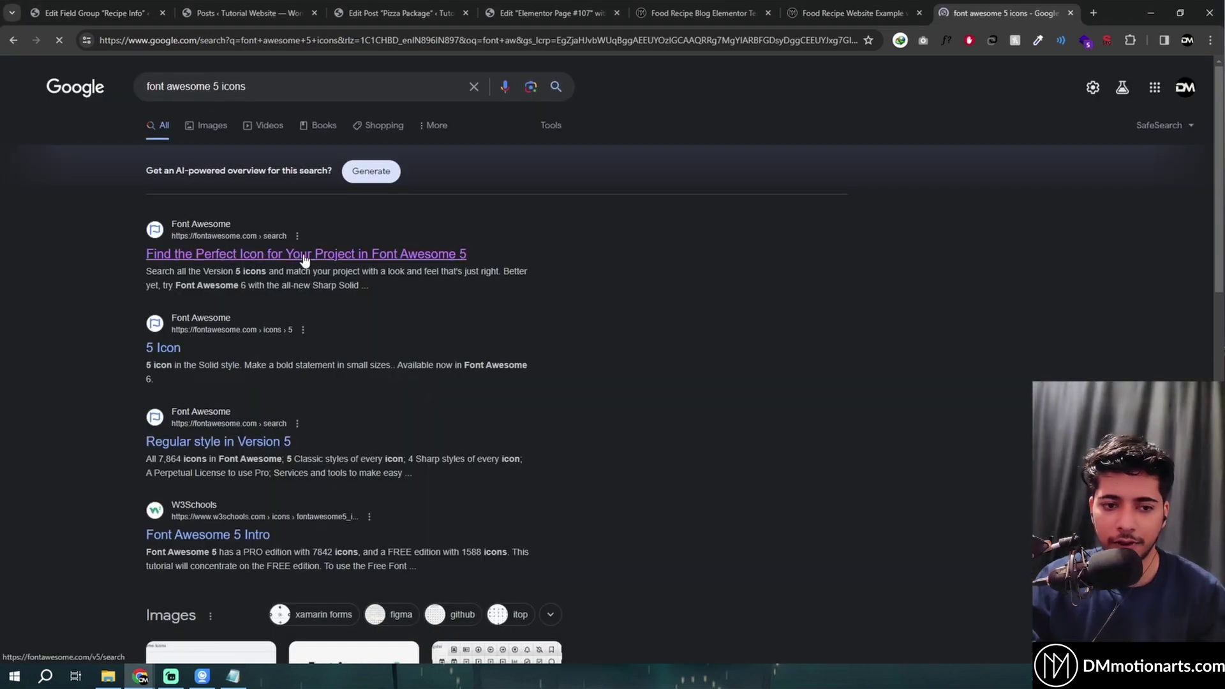
In the browser, open the Font Awesome 5 icon search, find "plus" and copy the solid plus icon's HTML snippet.
click(303, 255)
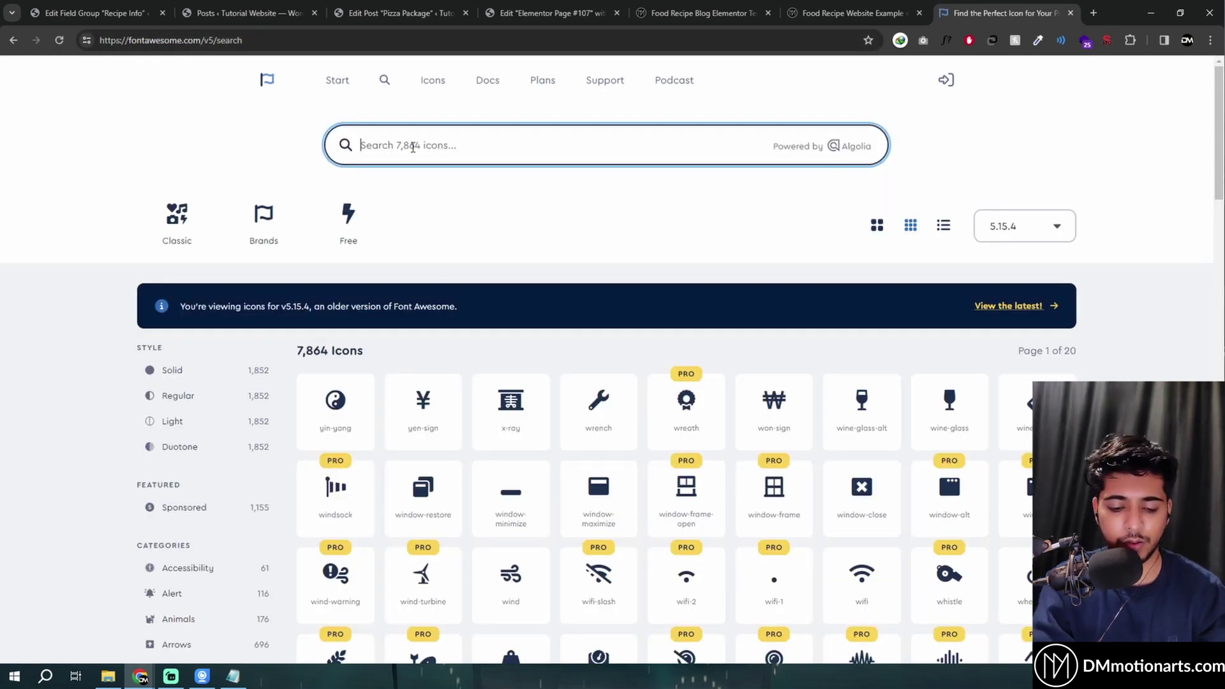
text(plus)
click(364, 418)
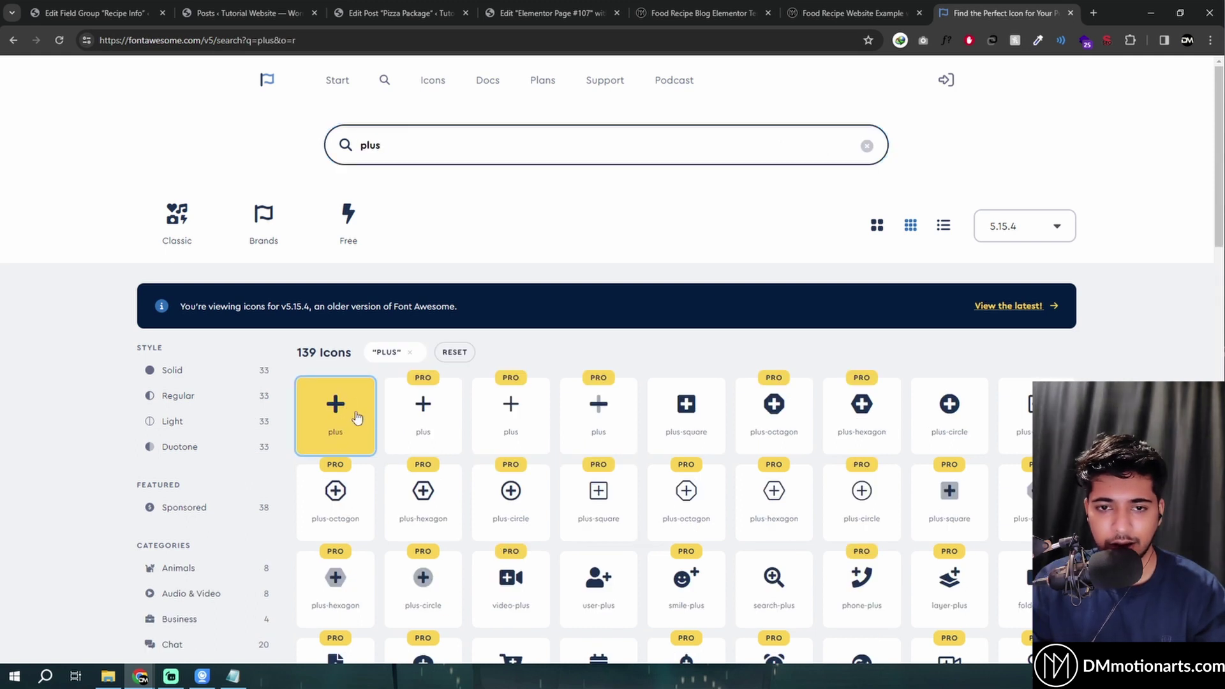
click(335, 411)
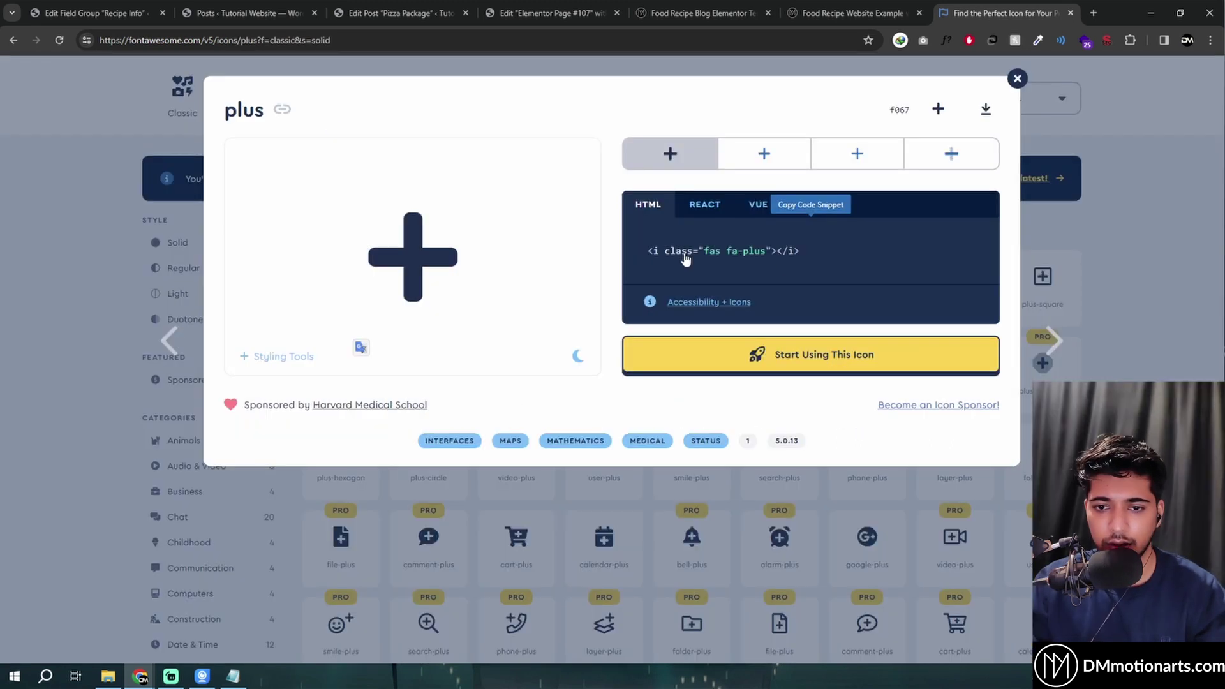
click(745, 260)
Replace the leaf tag in Notepad with the copied <i class="fas fa-plus"></i> snippet and highlight the "s" in "fas".
key(alt+Tab)
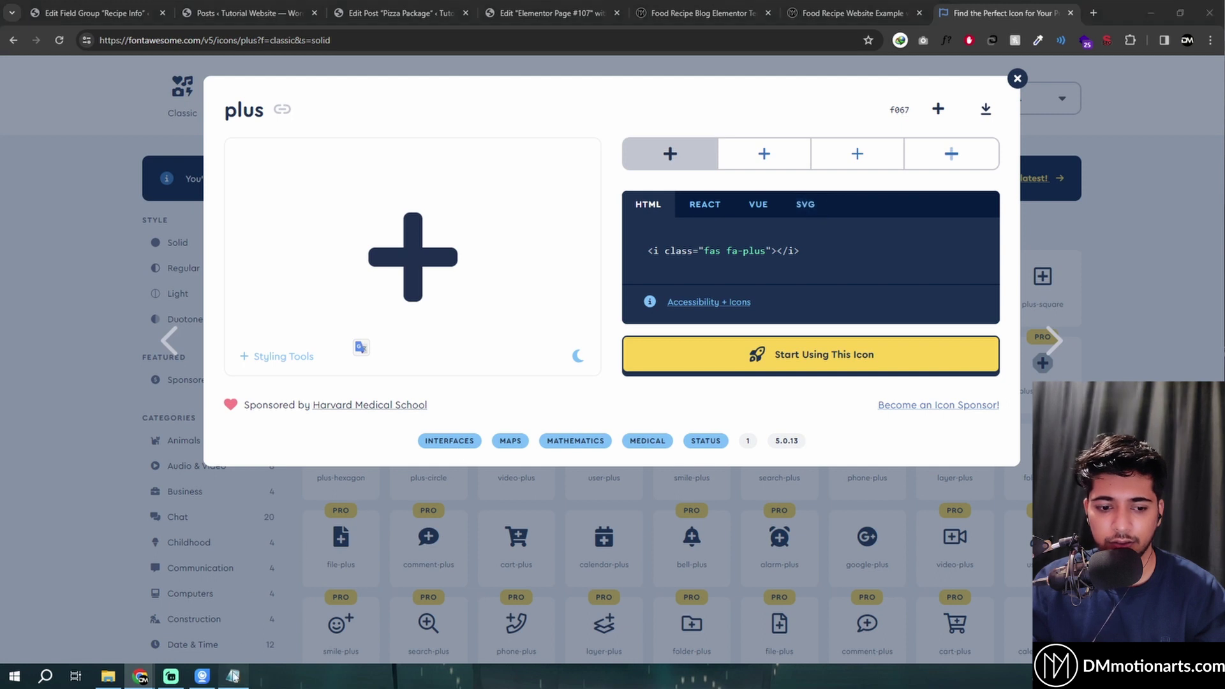
key(Right)
key(Right)
key(Right)
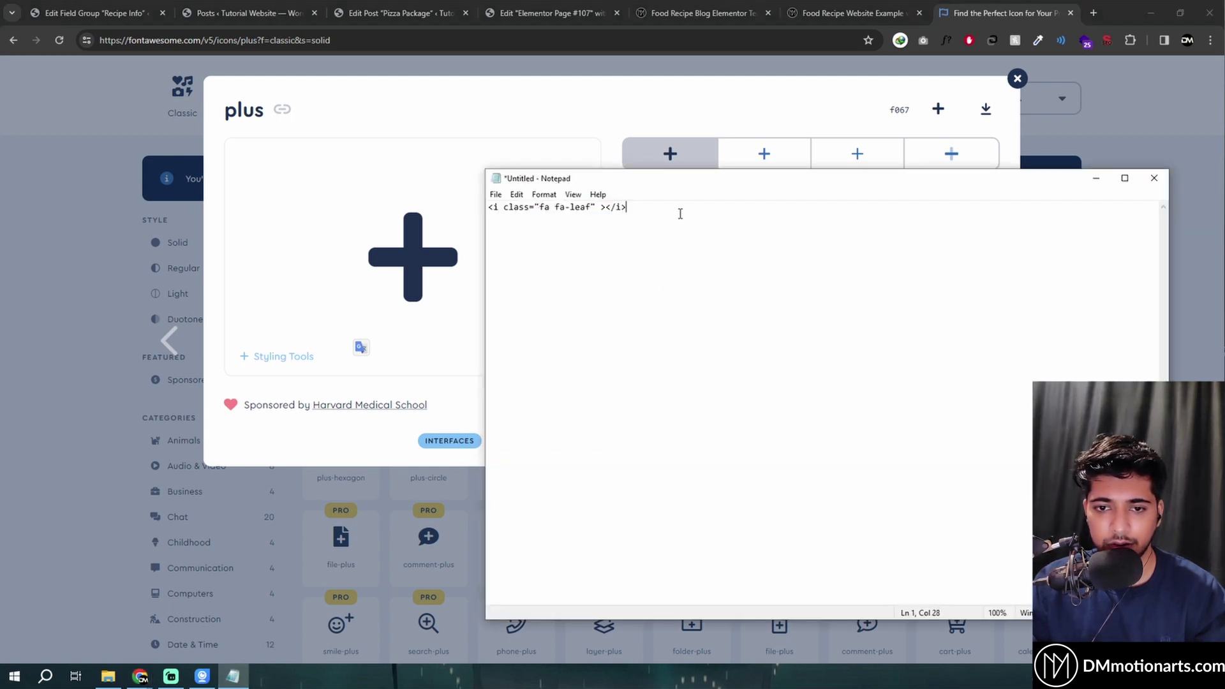
key(ctrl+a)
key(ctrl+v)
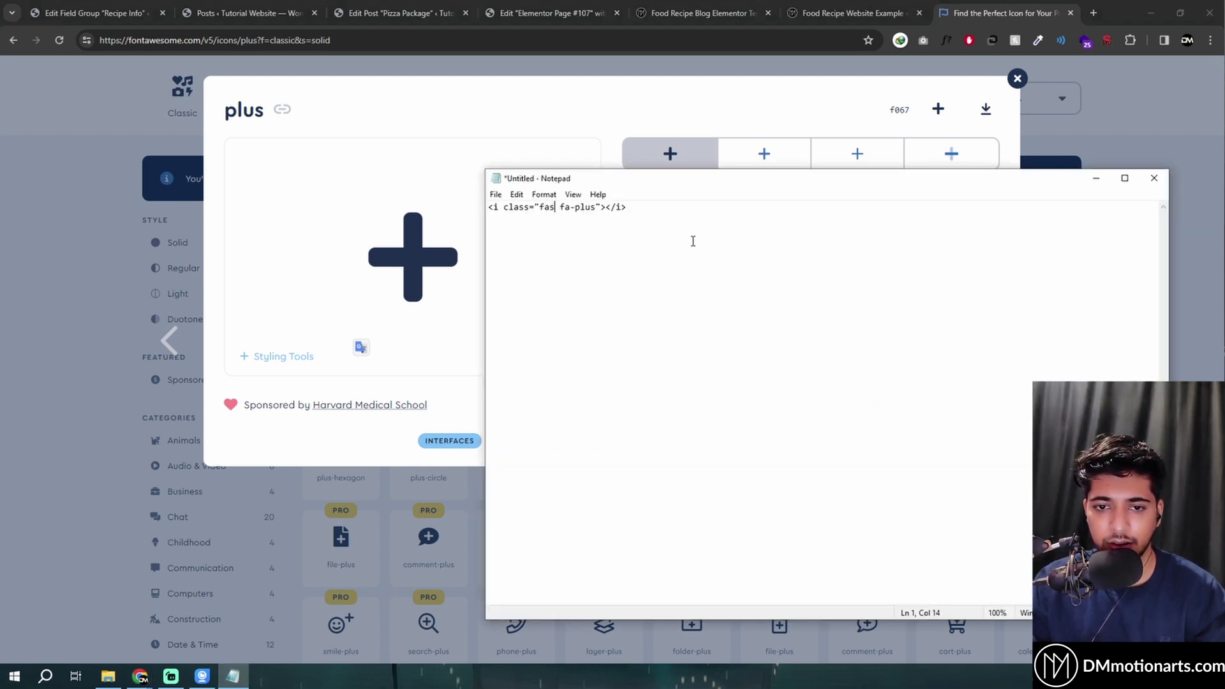
drag(649, 185, 525, 320)
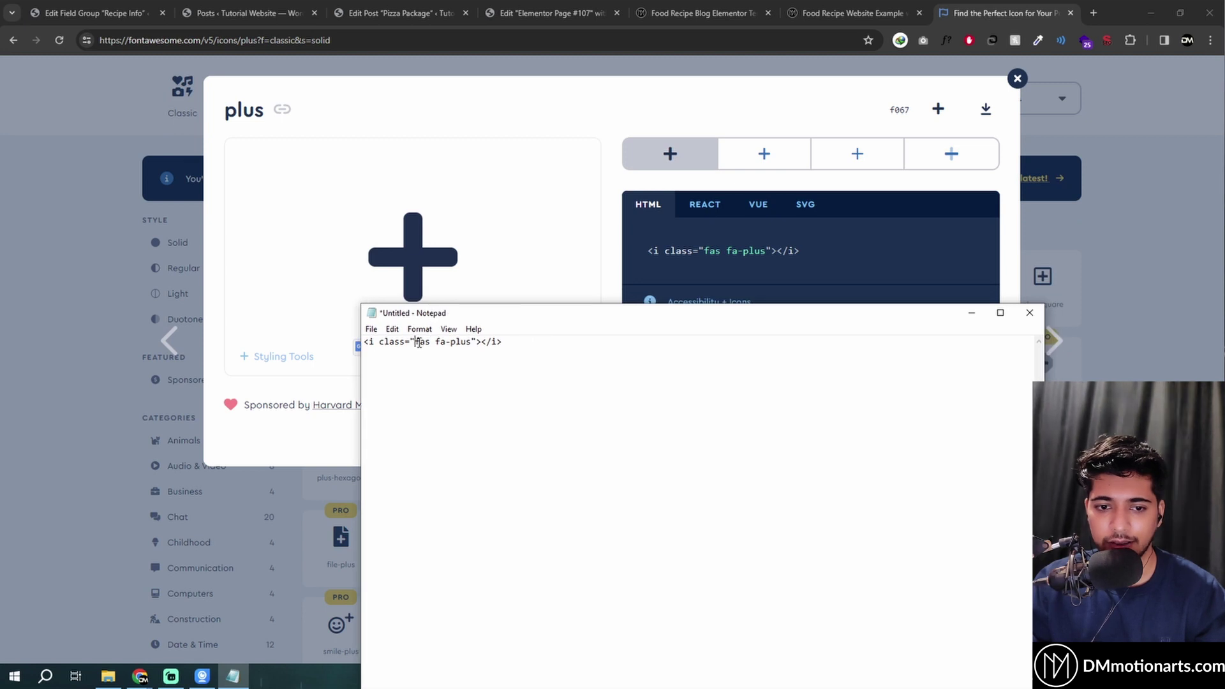
double_click(418, 343)
click(430, 345)
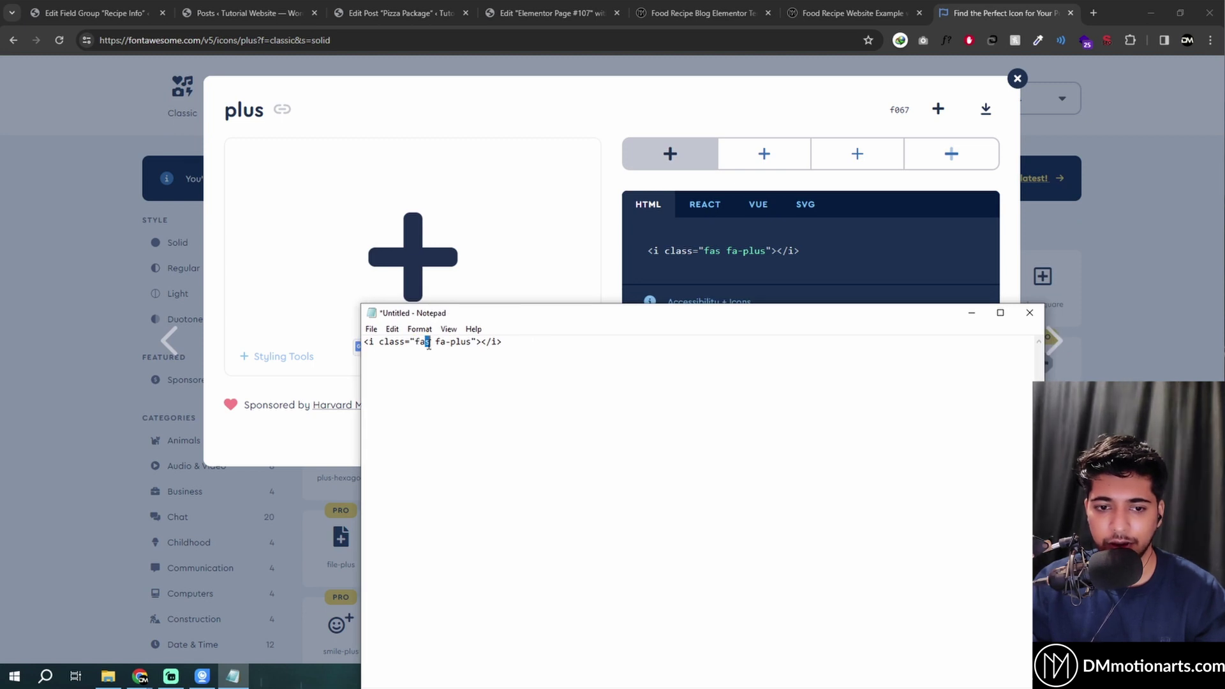
In the browser, compare the plus icon's solid, regular and light styles and close its details.
click(669, 167)
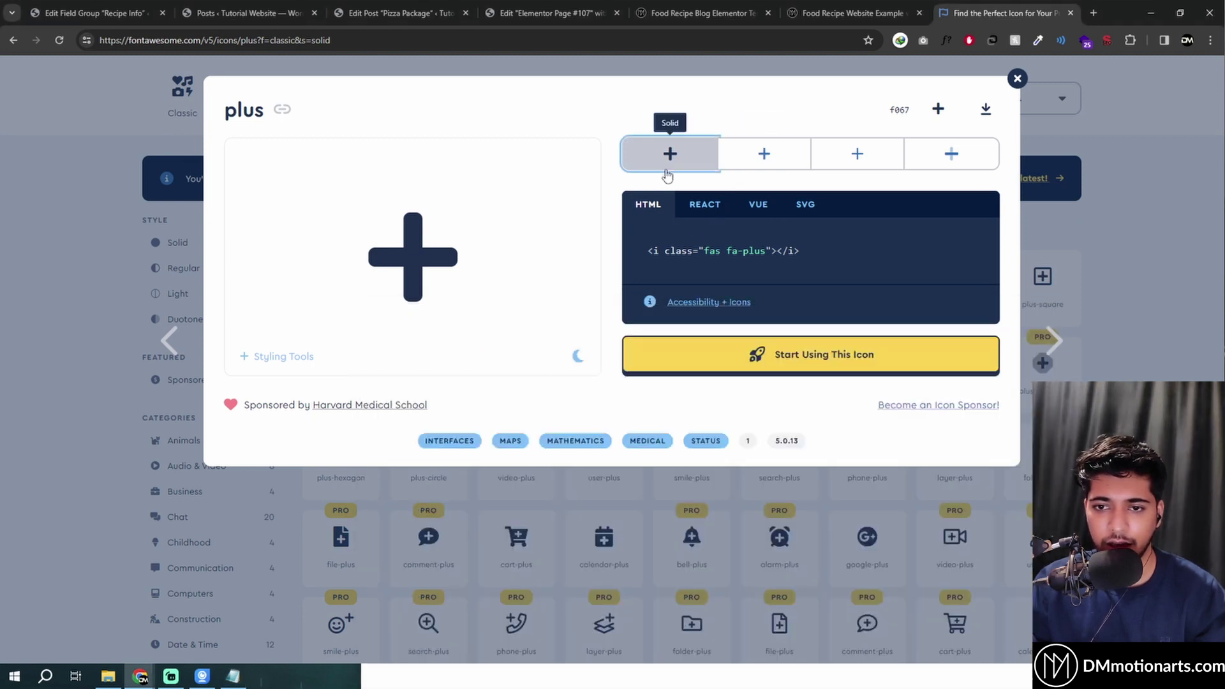
click(749, 167)
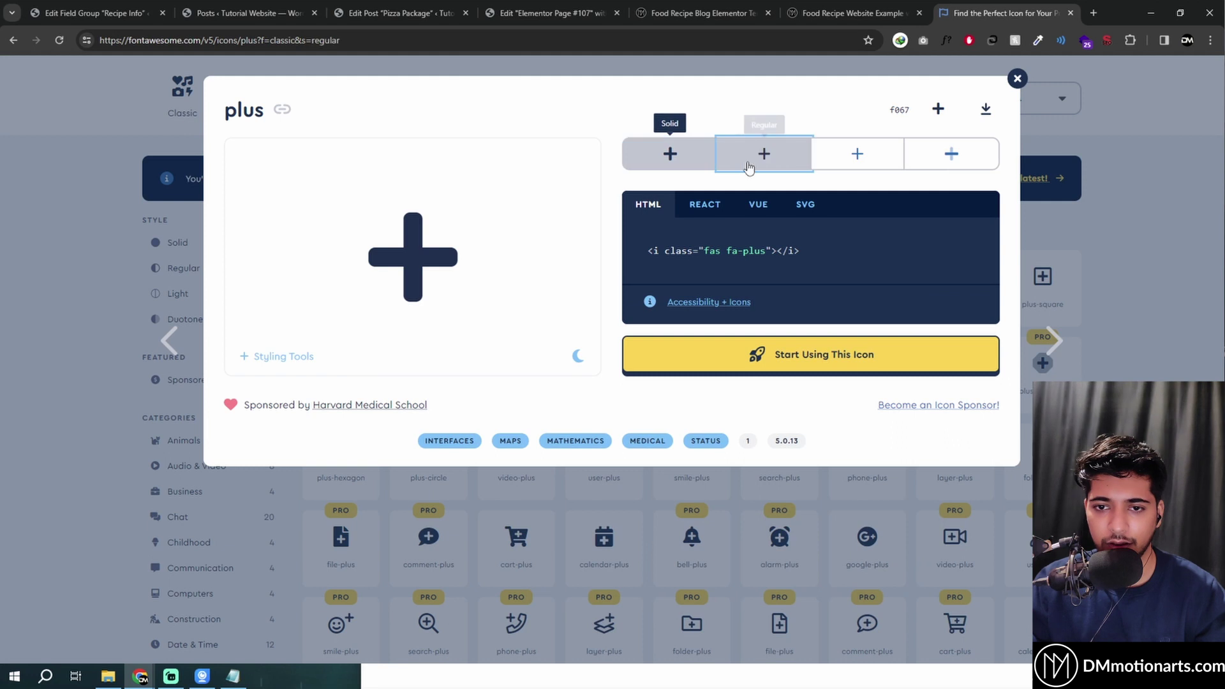
click(842, 159)
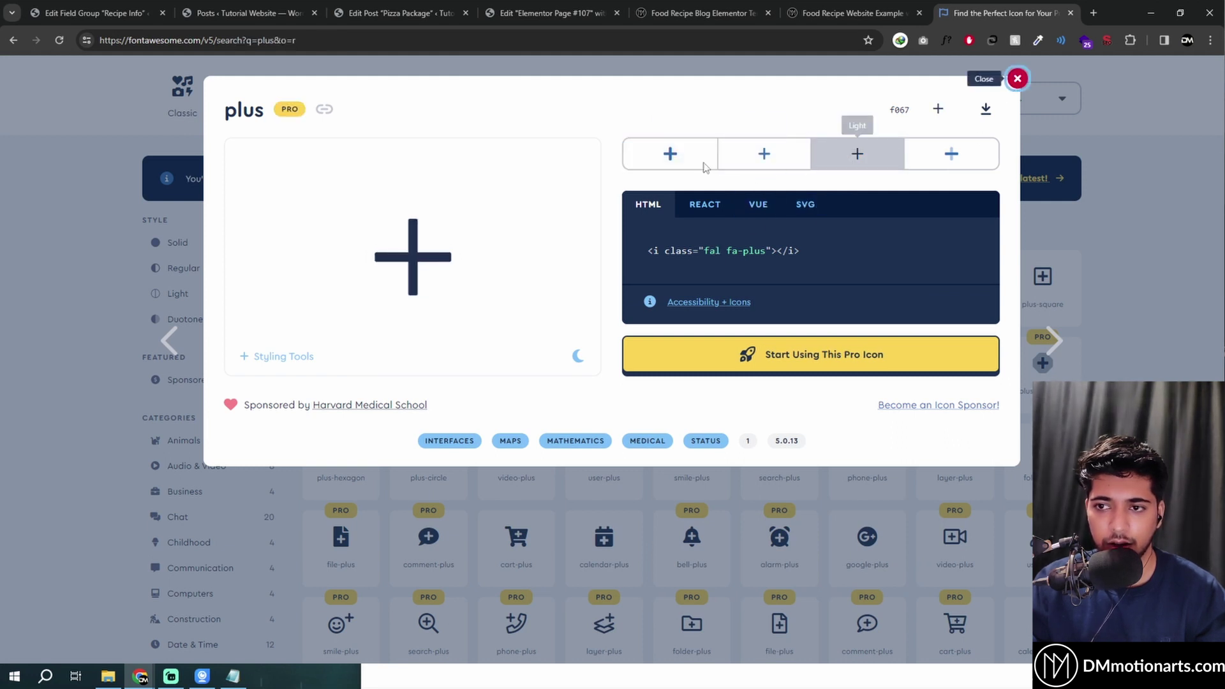
click(1017, 77)
Search Font Awesome for "envelope" and compare the HTML code of the icon's solid, regular, light and duotone styles.
double_click(399, 140)
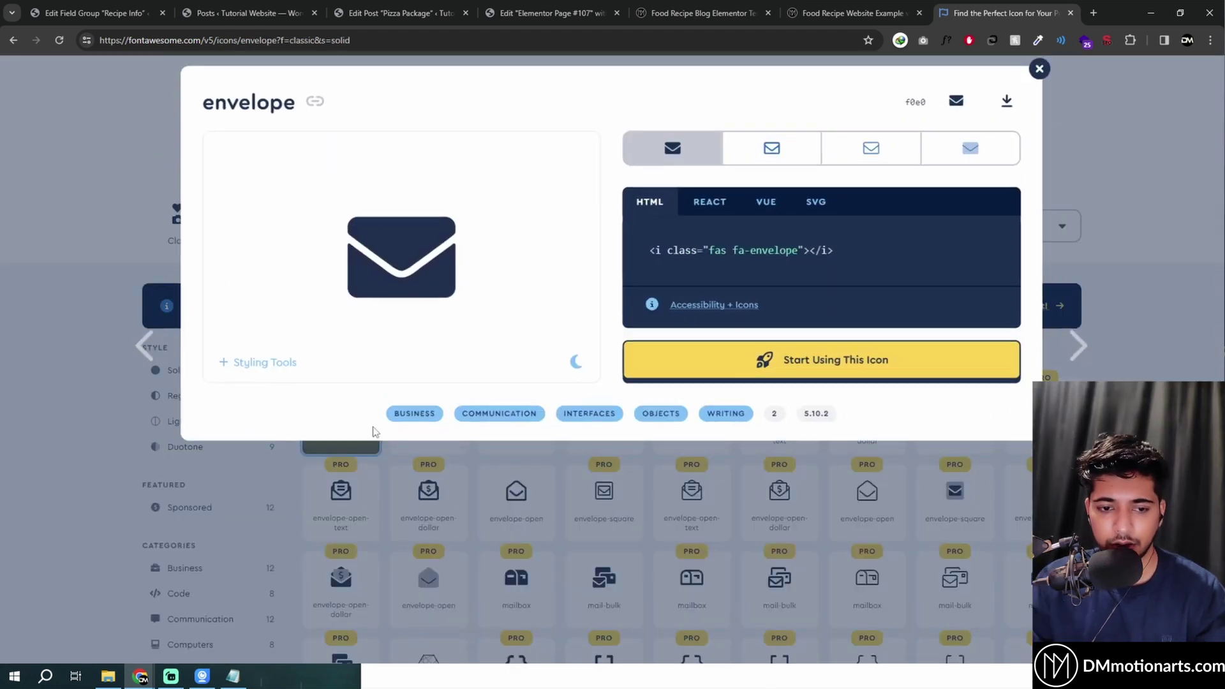
click(765, 156)
click(686, 166)
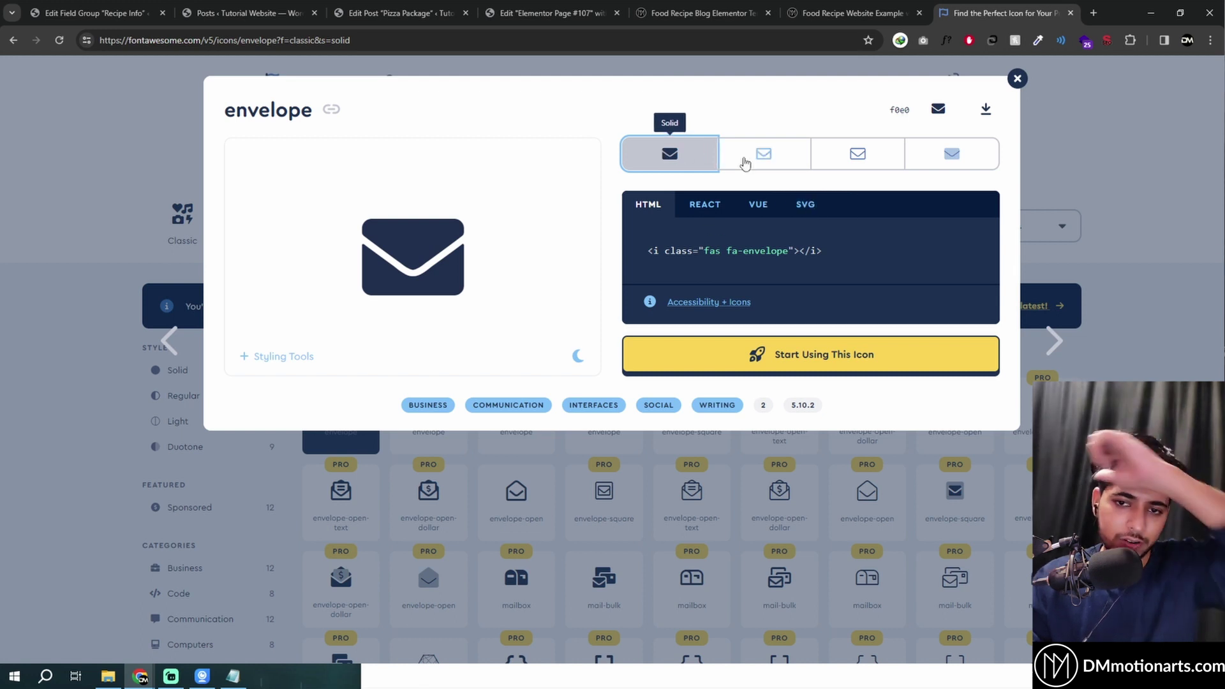
click(764, 155)
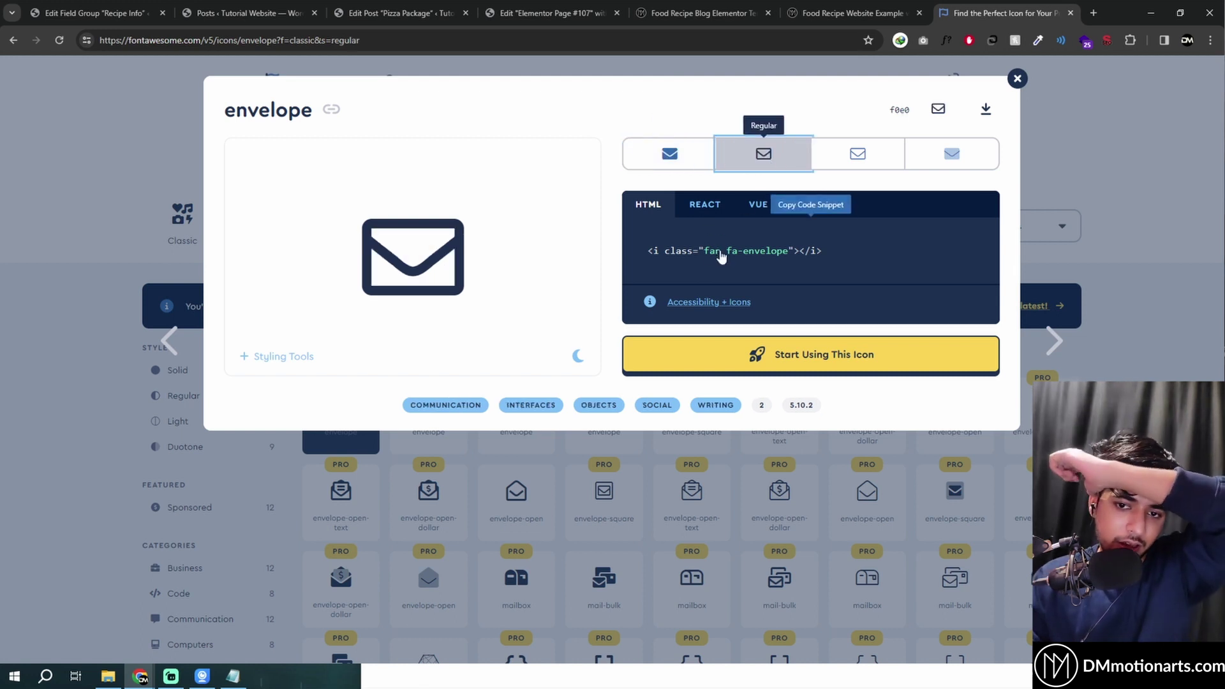
click(852, 160)
click(951, 156)
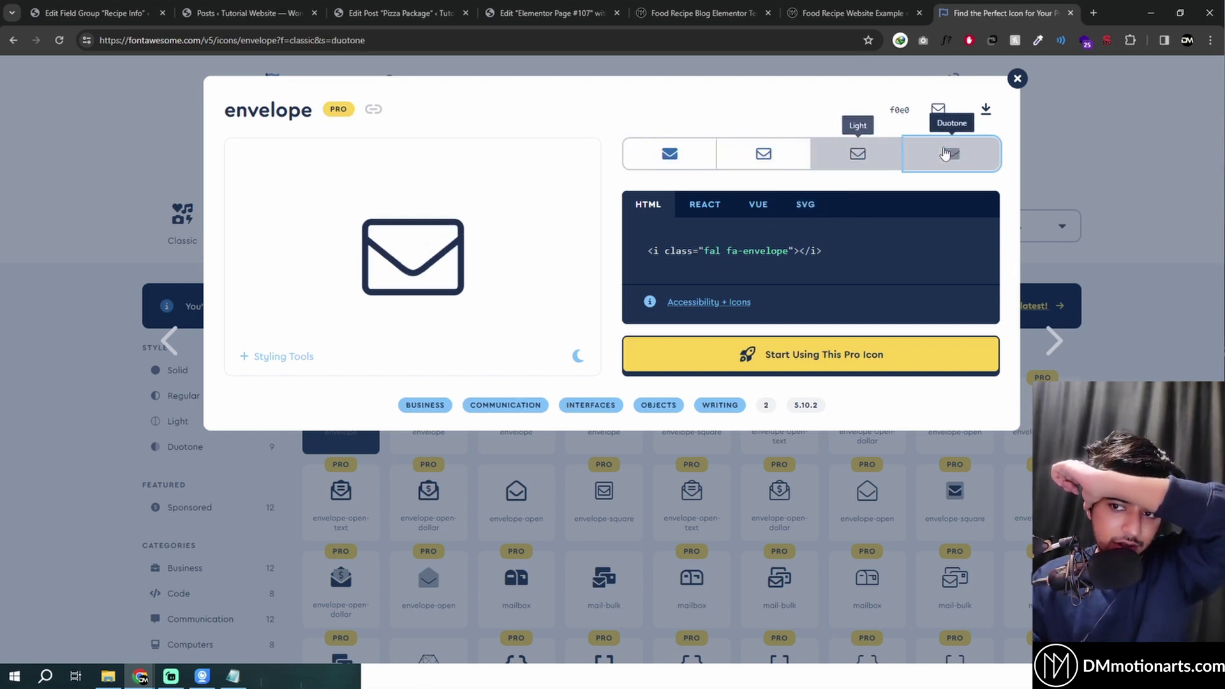
click(668, 155)
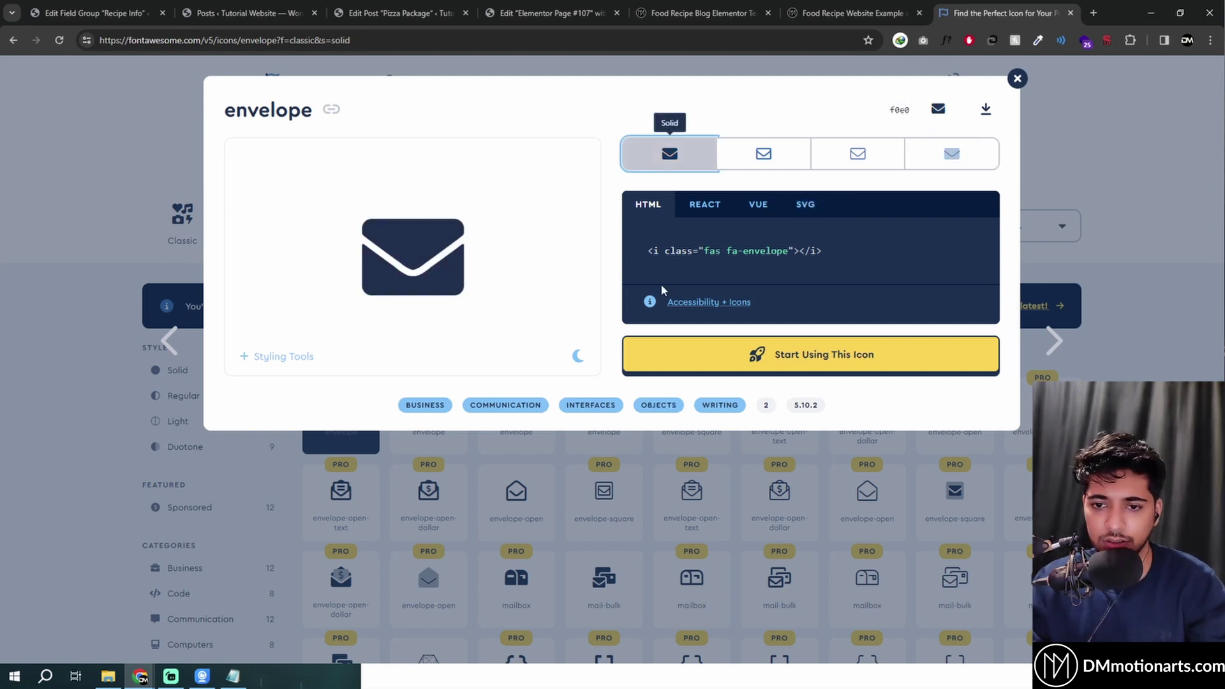
click(1018, 79)
In Notepad, change the plus tag's class prefix from "fas" to "fa".
click(233, 676)
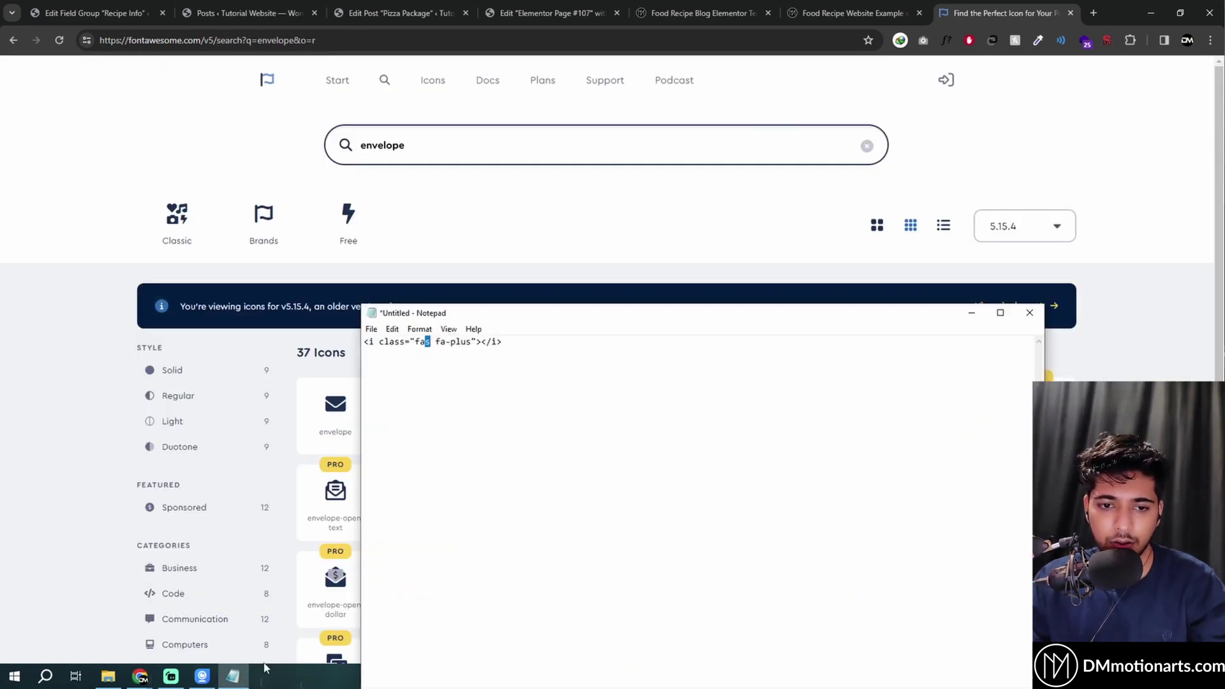
click(430, 343)
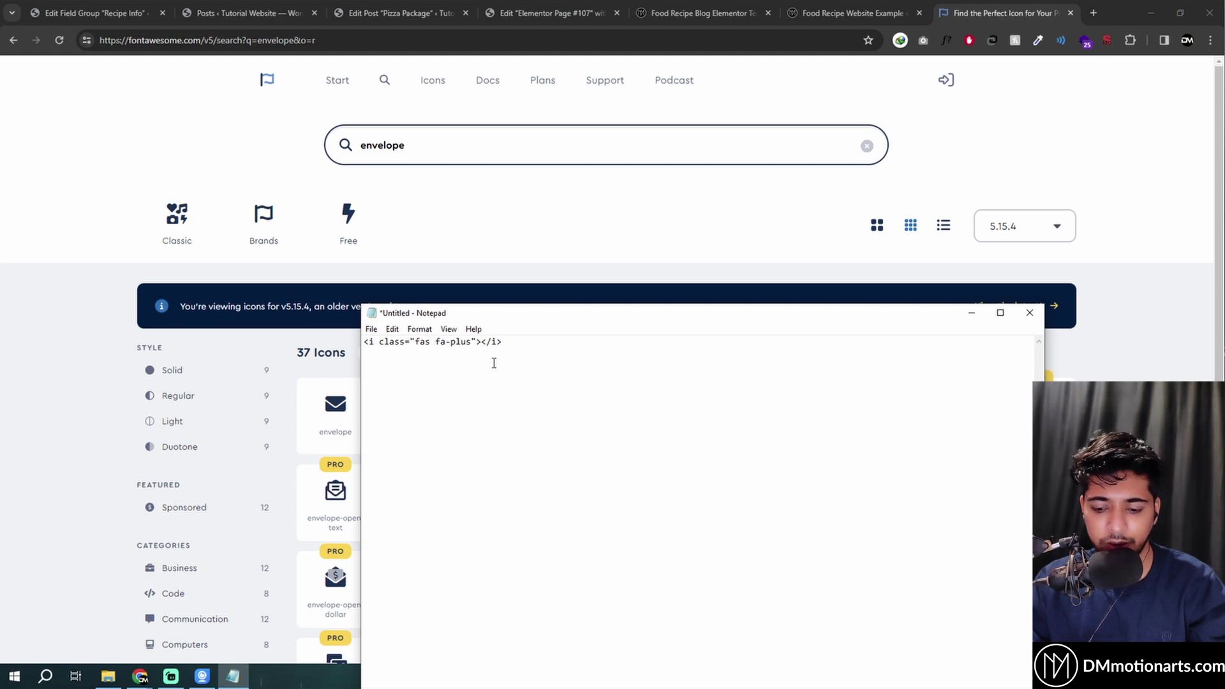
key(BackSpace)
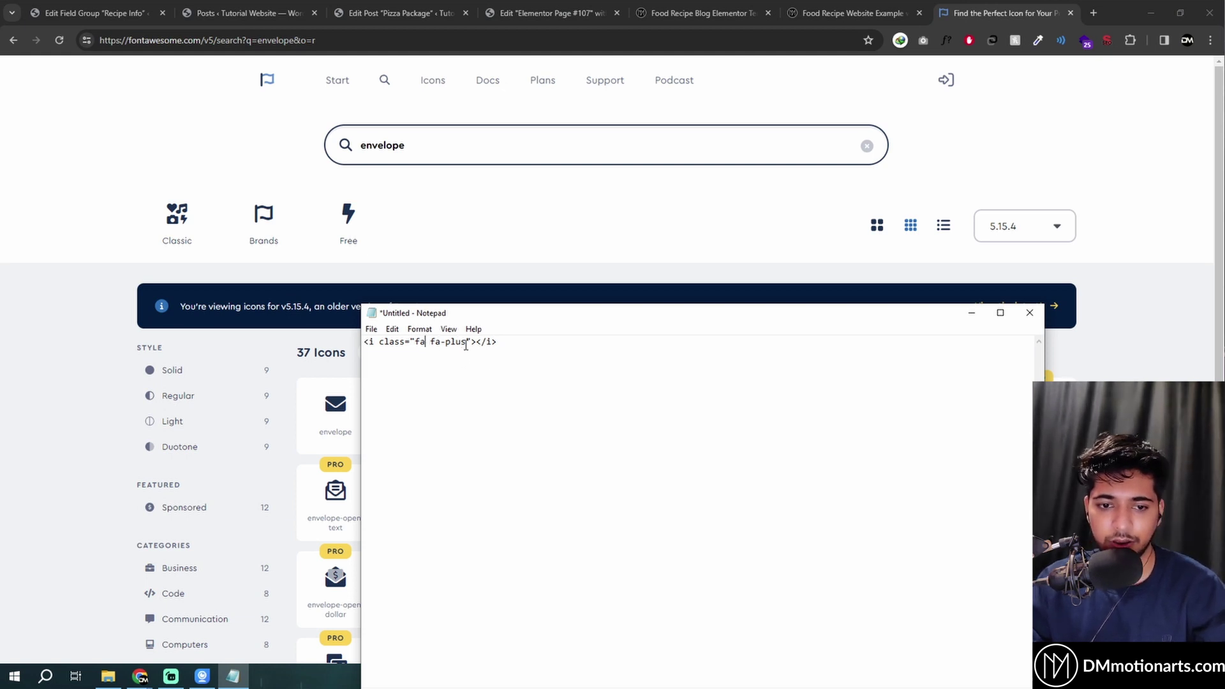
In Notepad, restore the plus tag's class prefix to "fas", copy the whole tag and return to the browser.
text(s)
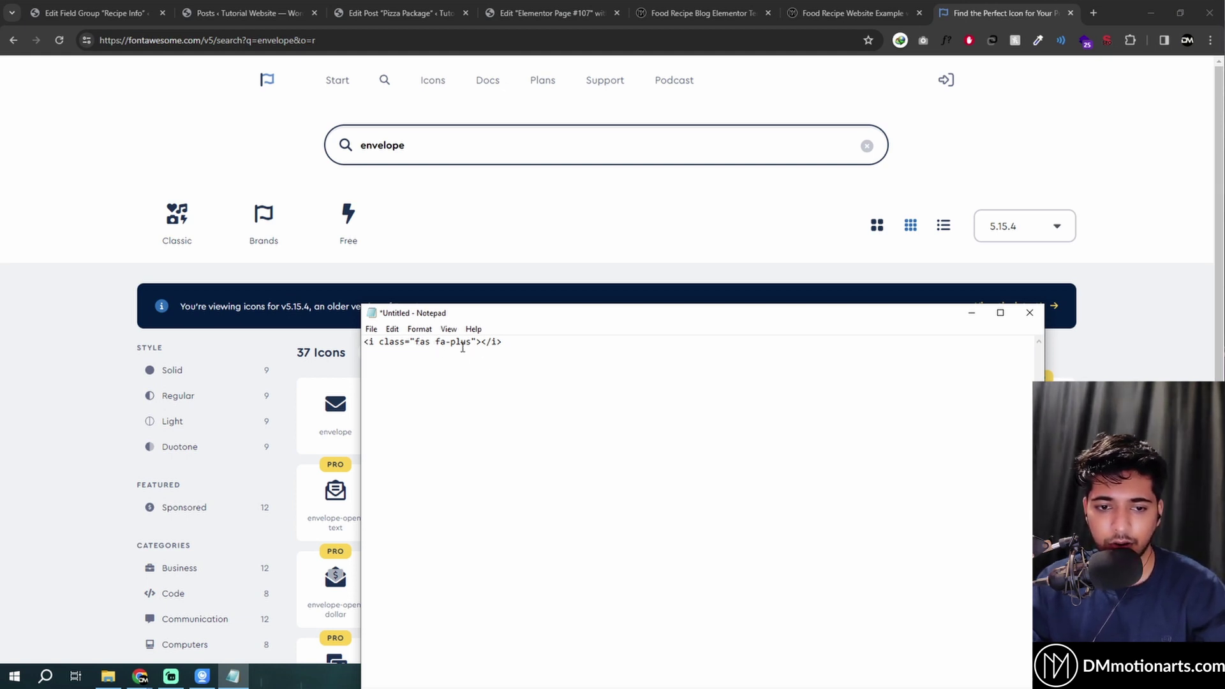
key(ctrl+a)
key(ctrl+c)
click(731, 141)
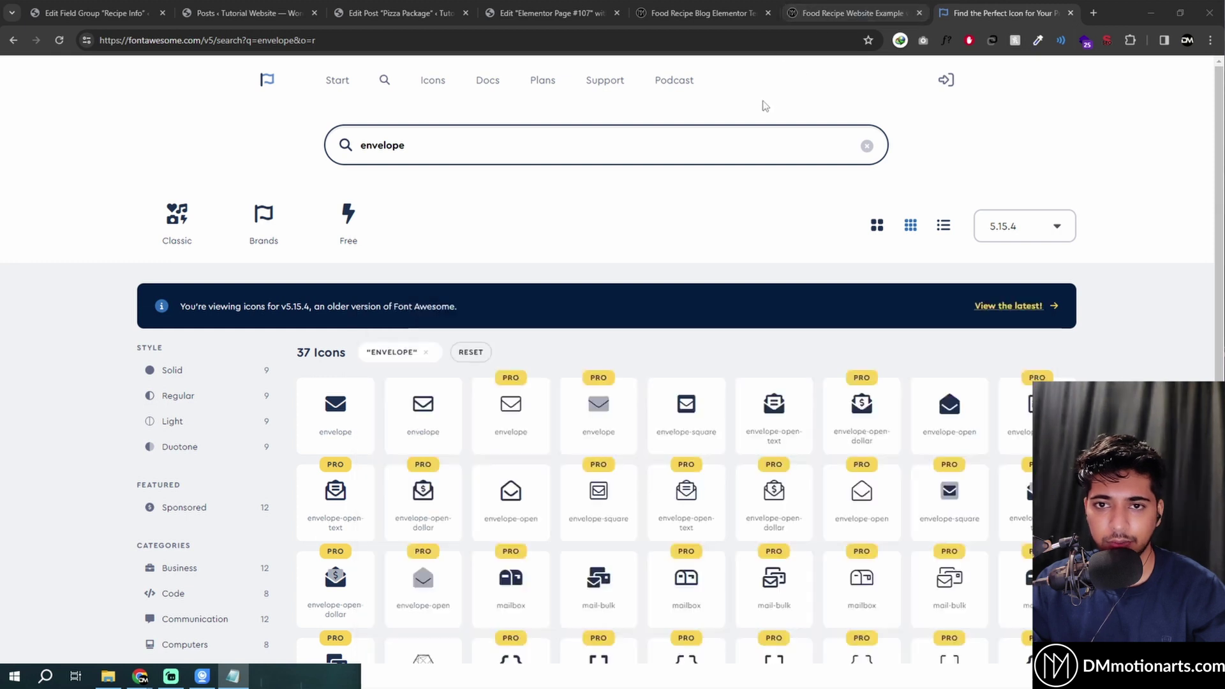
In the Recipe Info field group, paste the plus tag before Vegan in the fourth field's choices and save the changes.
click(408, 11)
click(284, 7)
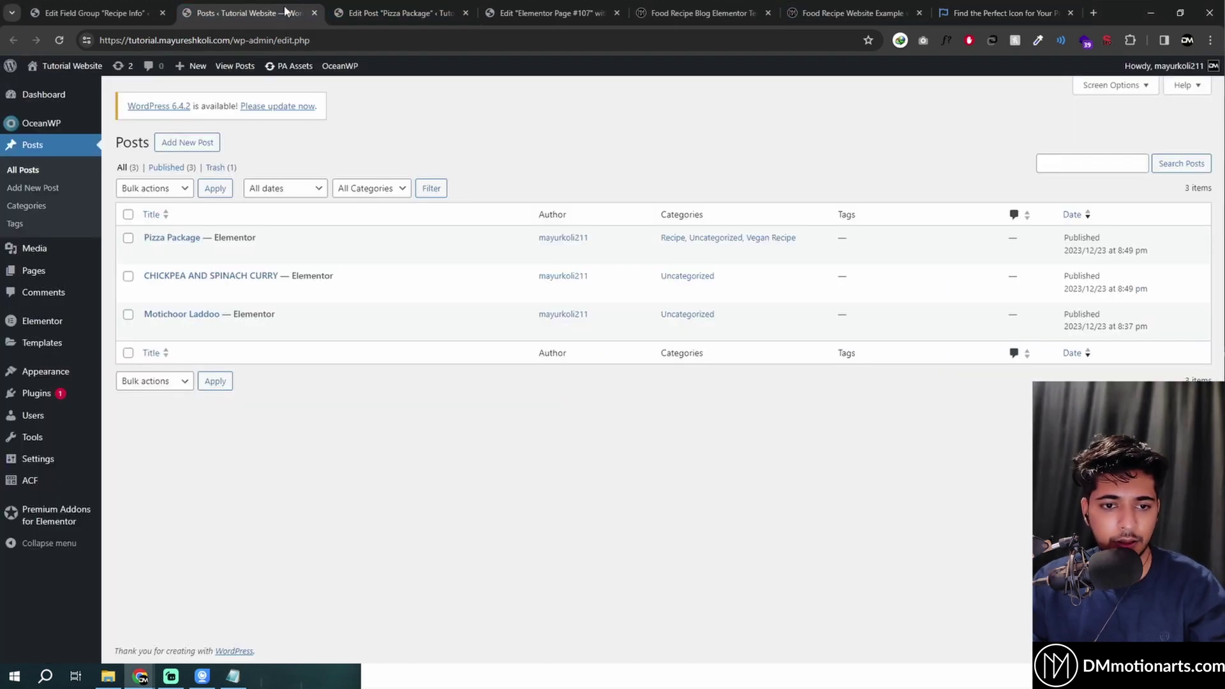
click(96, 13)
scroll(217, 332, down, 4)
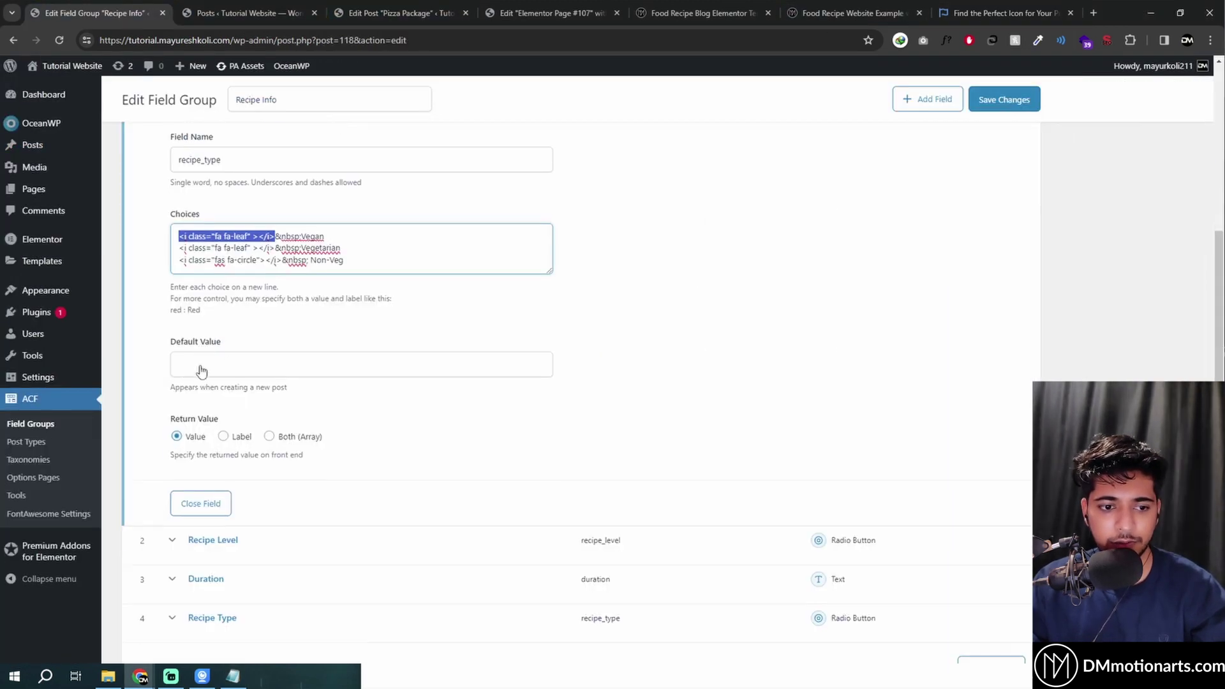
click(278, 380)
scroll(220, 416, down, 5)
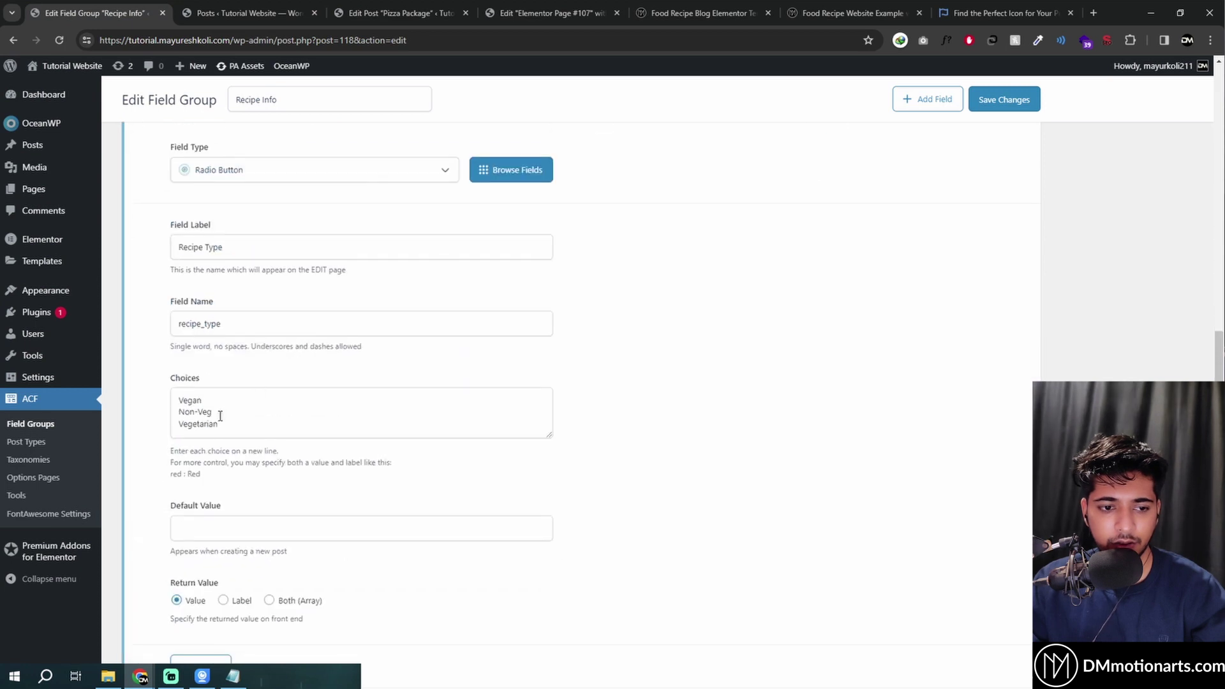
click(179, 400)
key(ctrl+v)
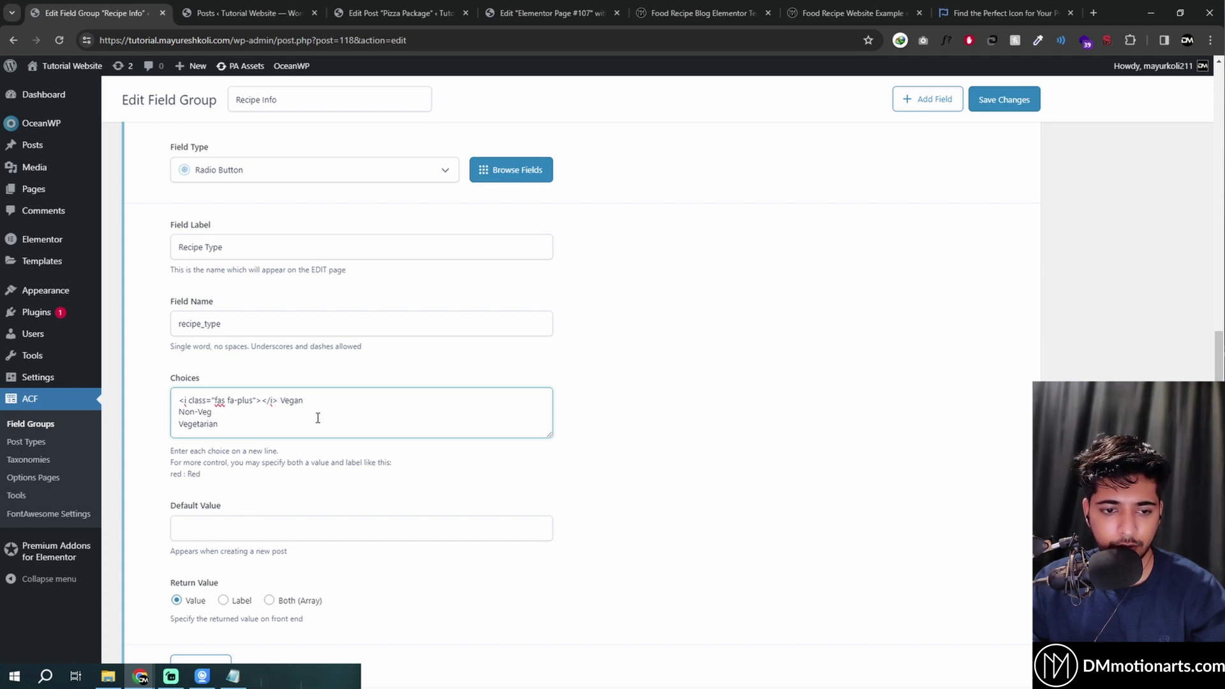
click(1008, 100)
Reload the Pizza Package post editor and select Vegan in the lower Recipe Type field to check its icon.
click(281, 12)
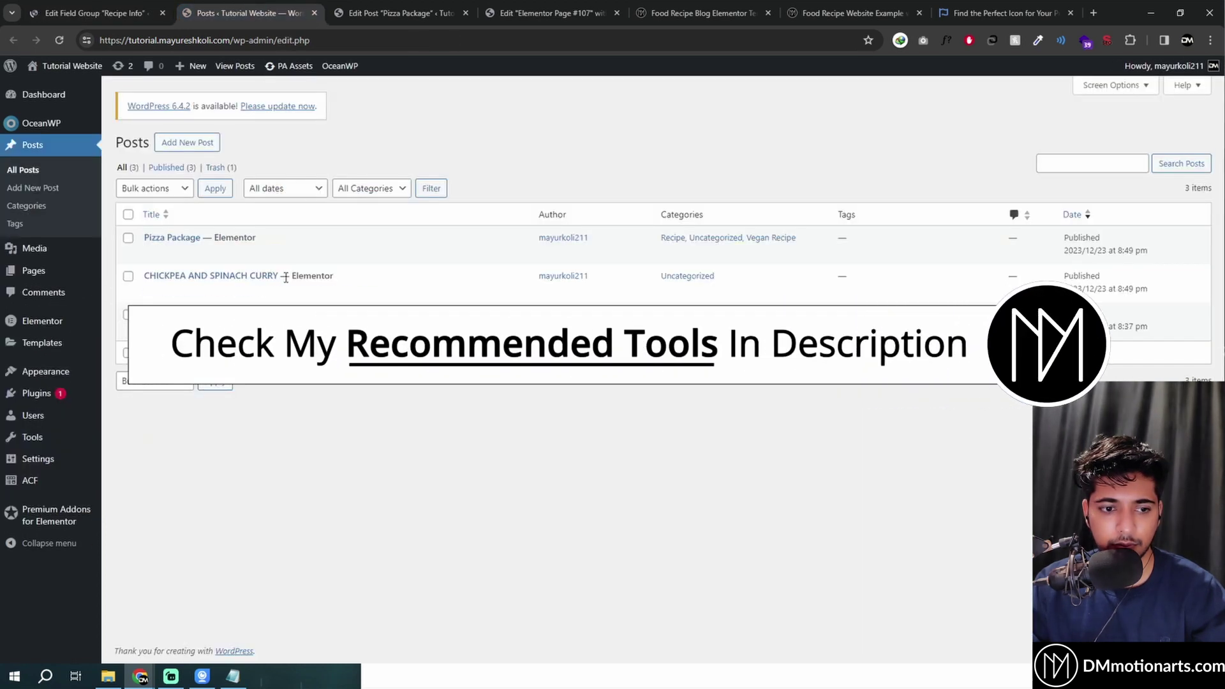
click(383, 13)
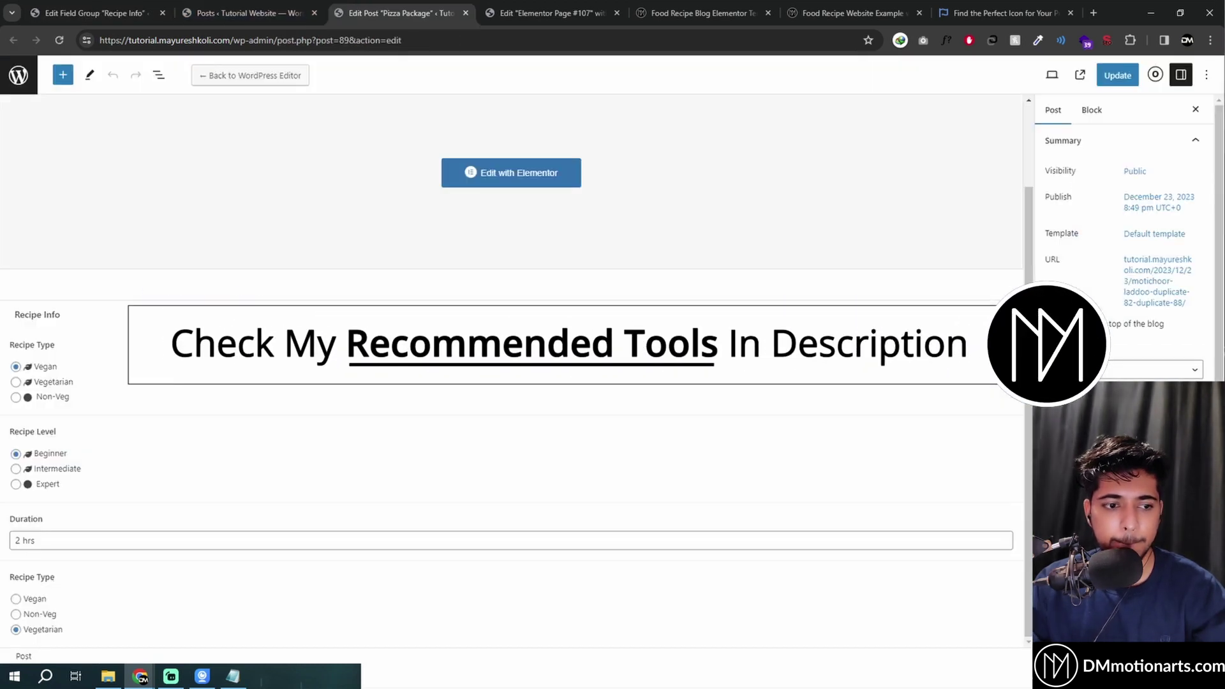
right_click(291, 57)
click(347, 90)
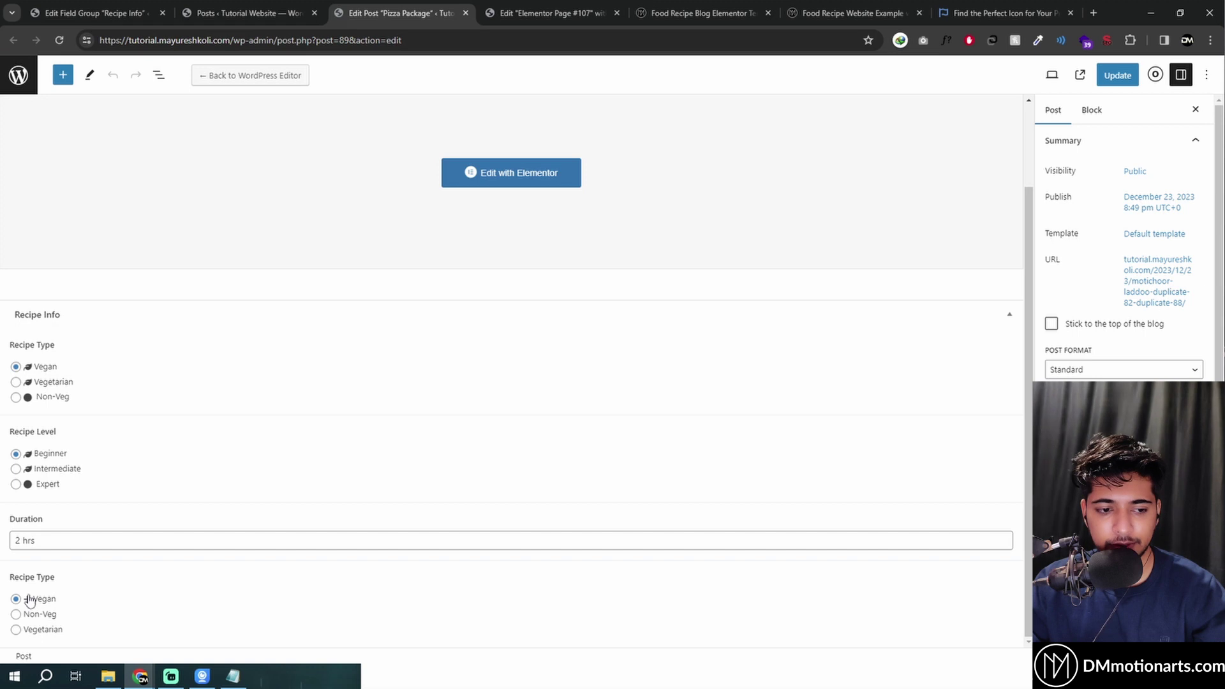
Back in the Recipe Info field group, expand the fourth field and remove the spaces between the plus tag and Vegan.
click(102, 14)
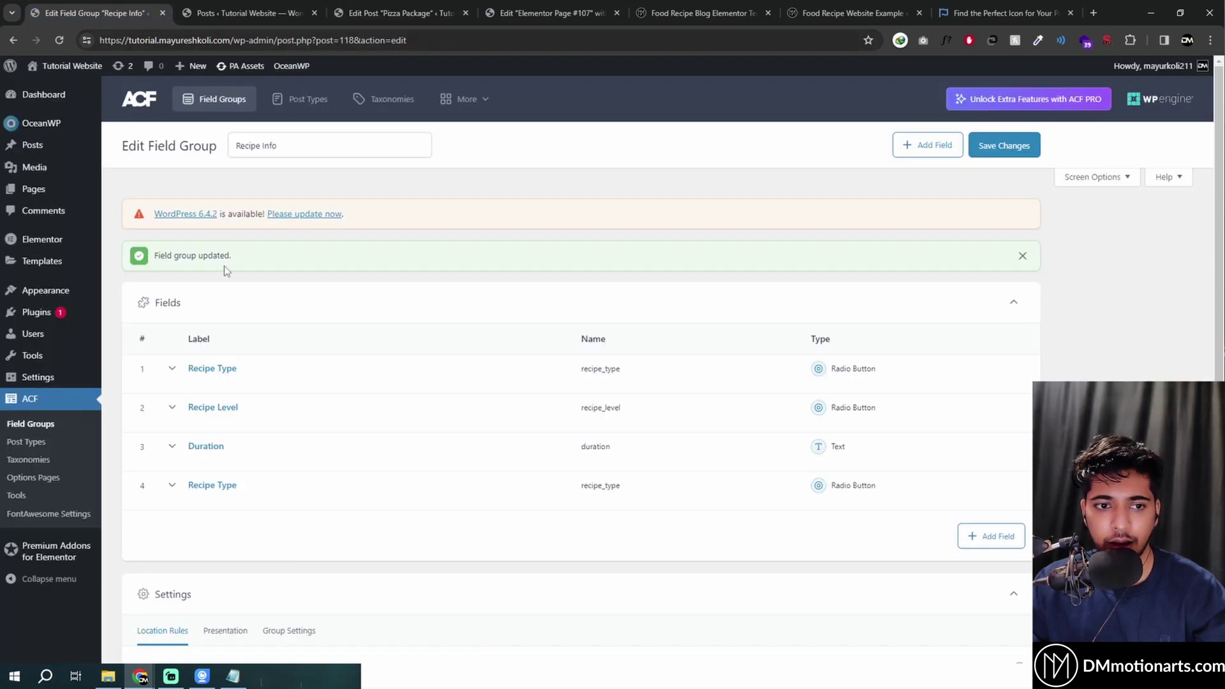
click(337, 481)
scroll(333, 364, down, 5)
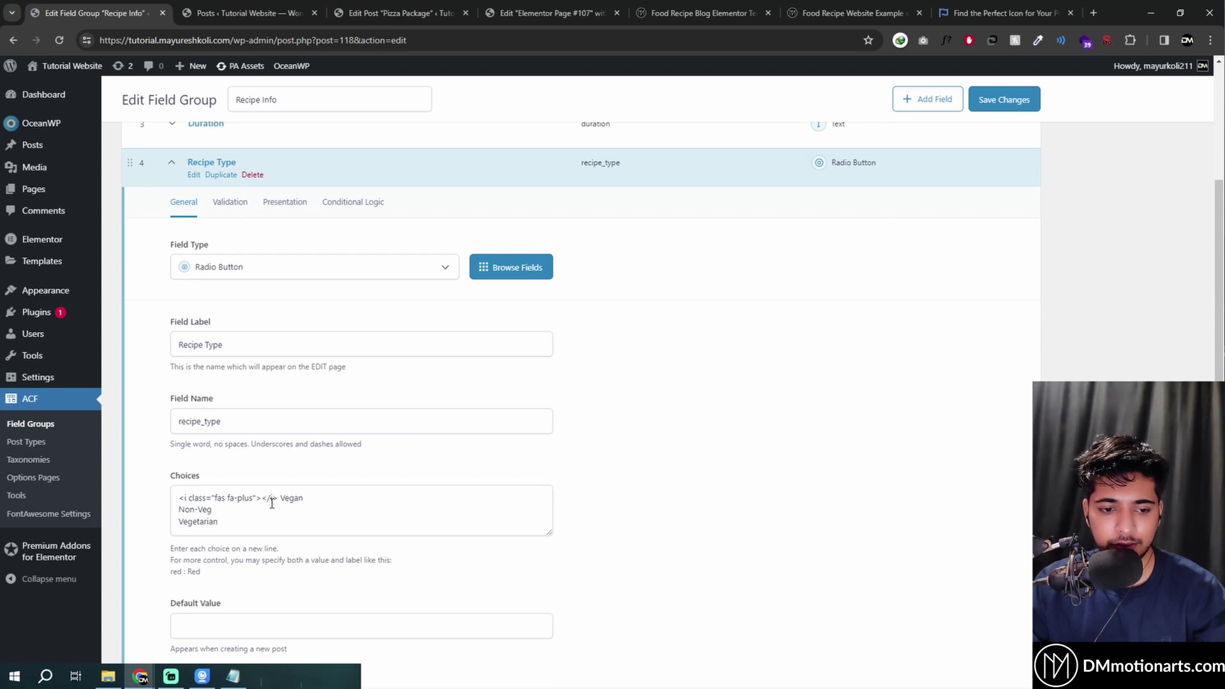
scroll(275, 501, down, 2)
click(283, 376)
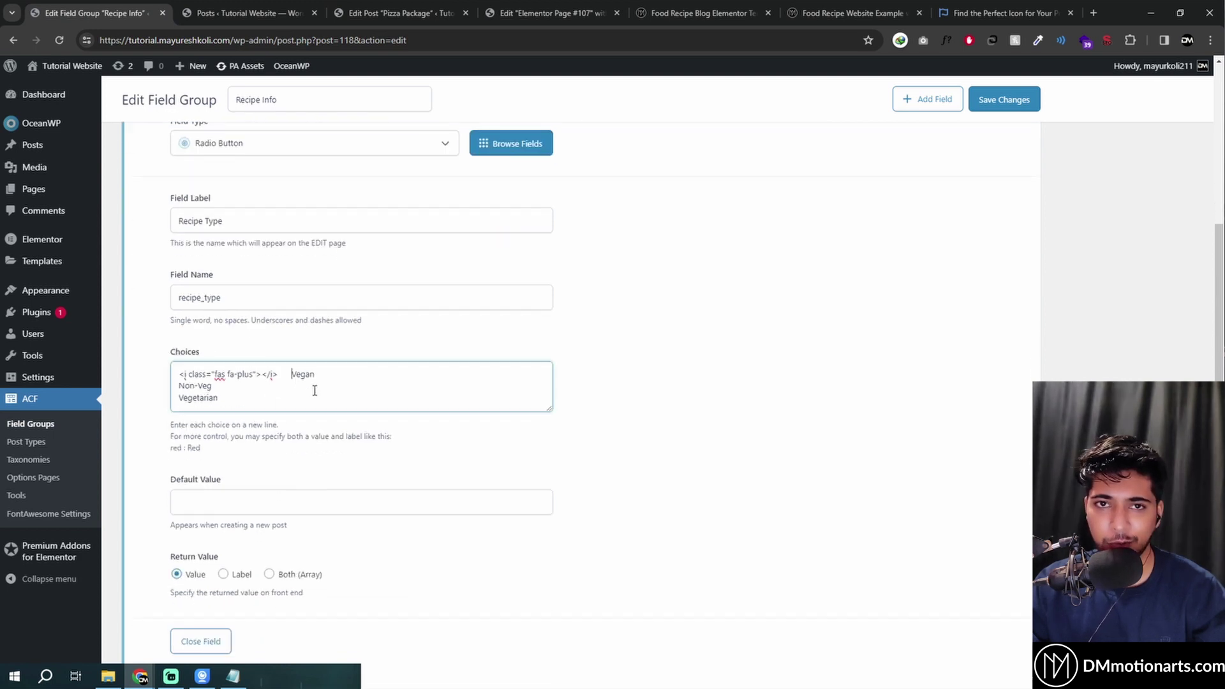
drag(292, 375, 275, 377)
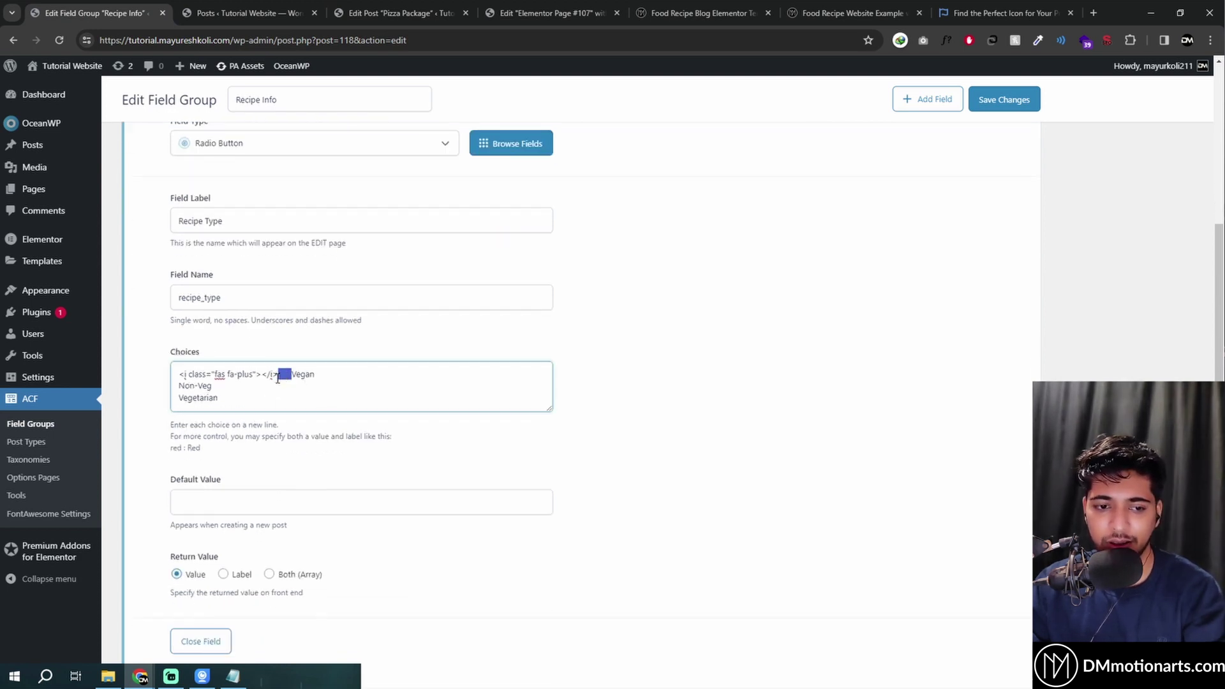
key(BackSpace)
key(ctrl+s)
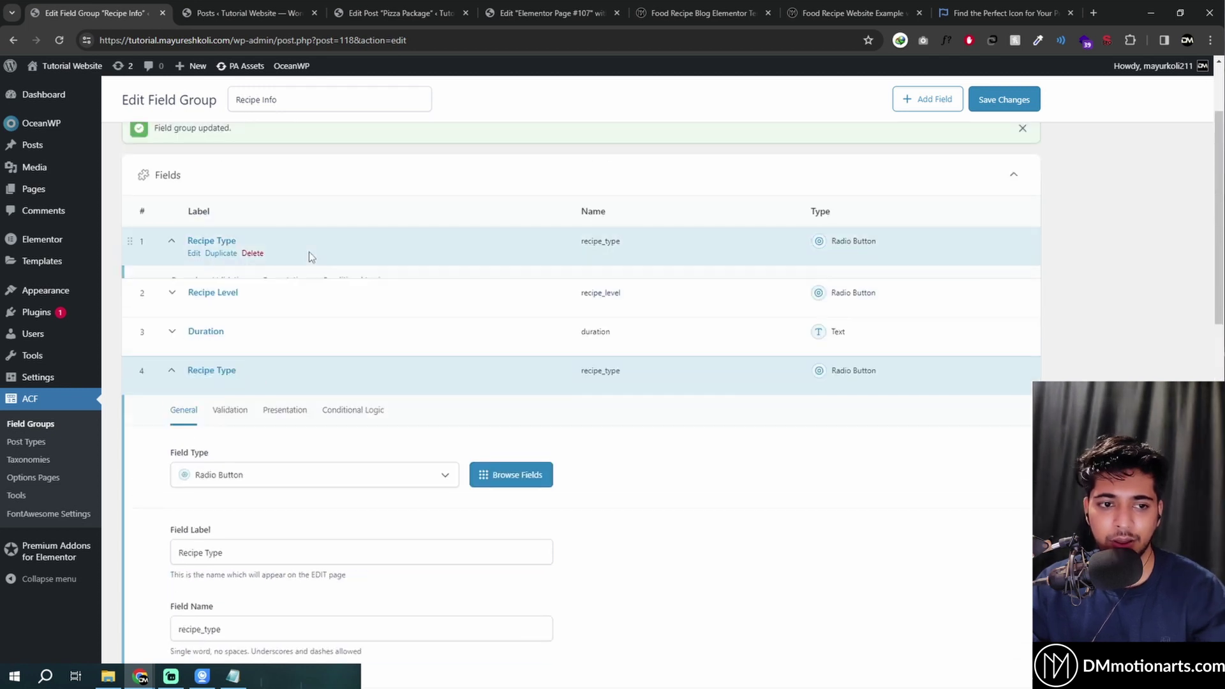
Highlight the &nbsp; entity before Vegan in the first Recipe Type field's choices.
scroll(287, 441, down, 2)
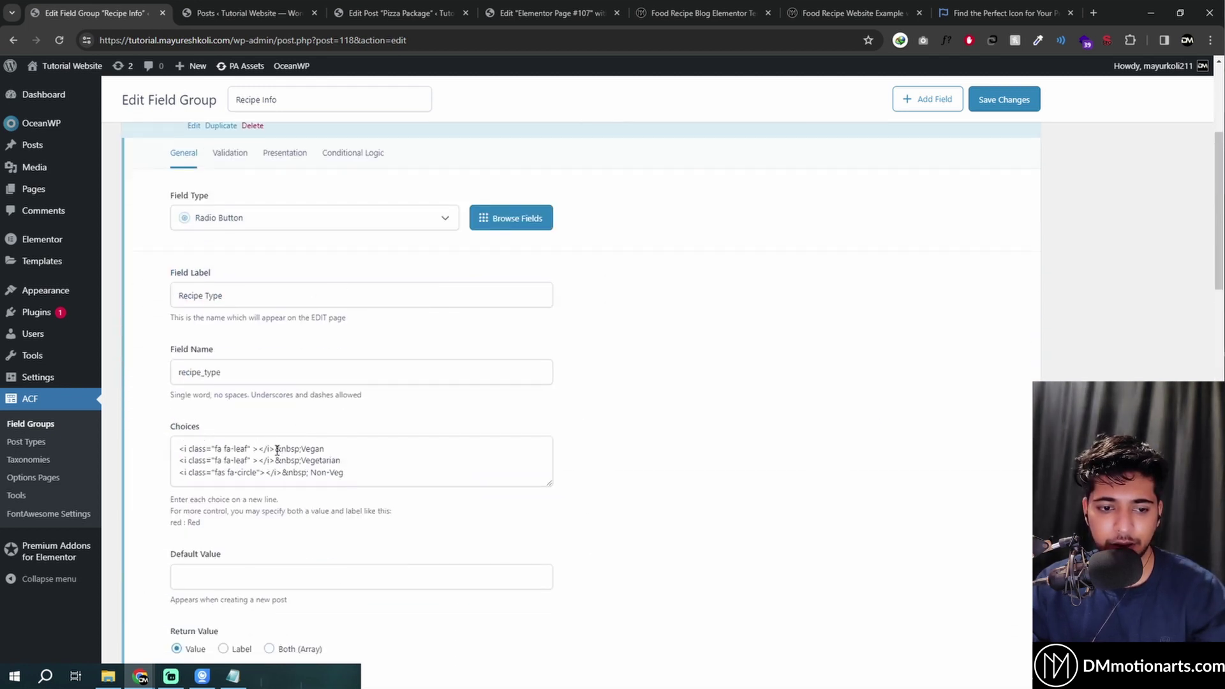
drag(277, 451, 294, 452)
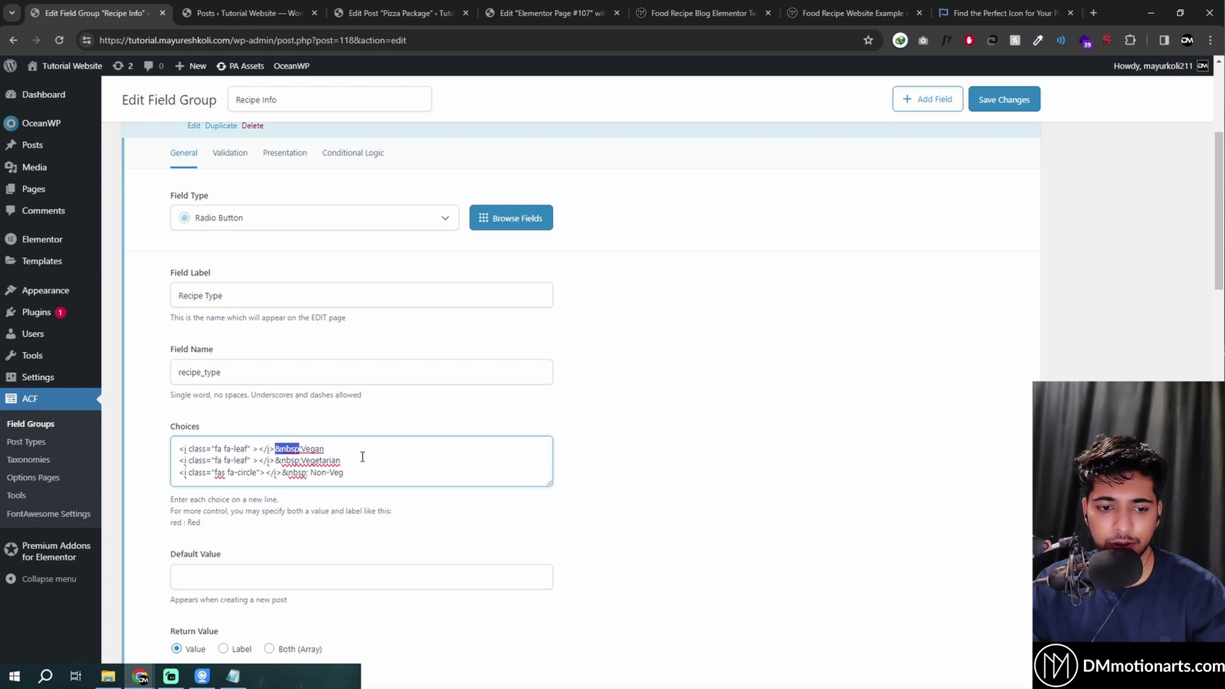
click(302, 449)
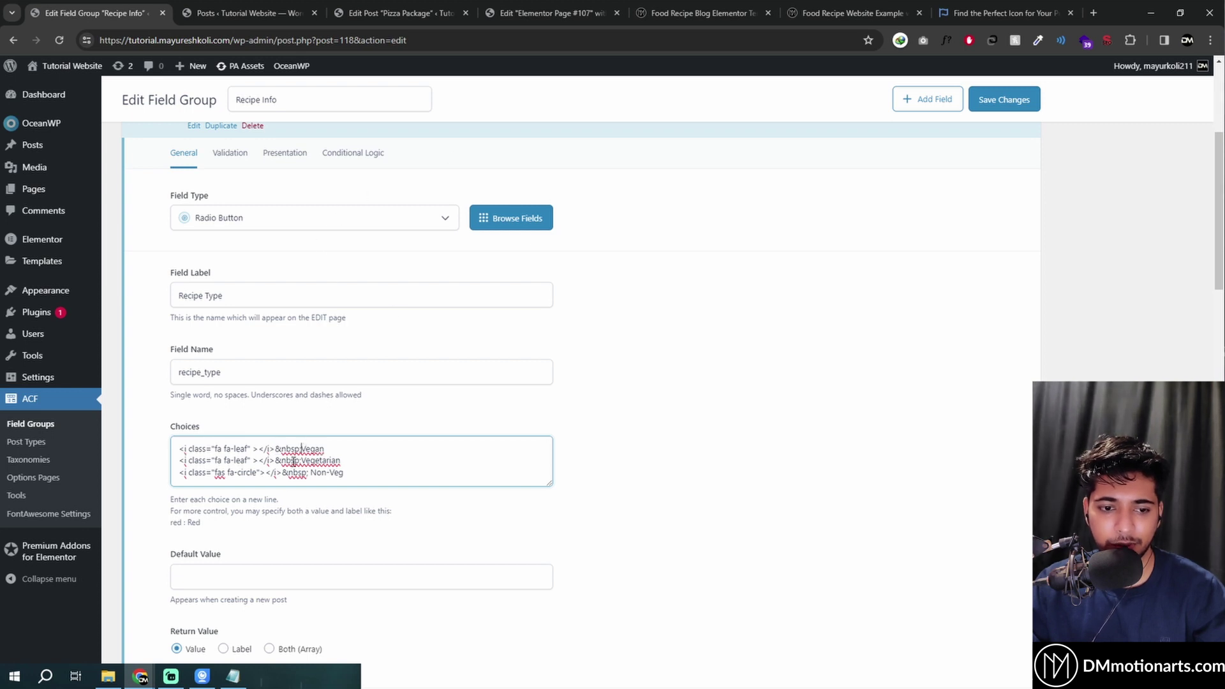
drag(280, 450, 302, 450)
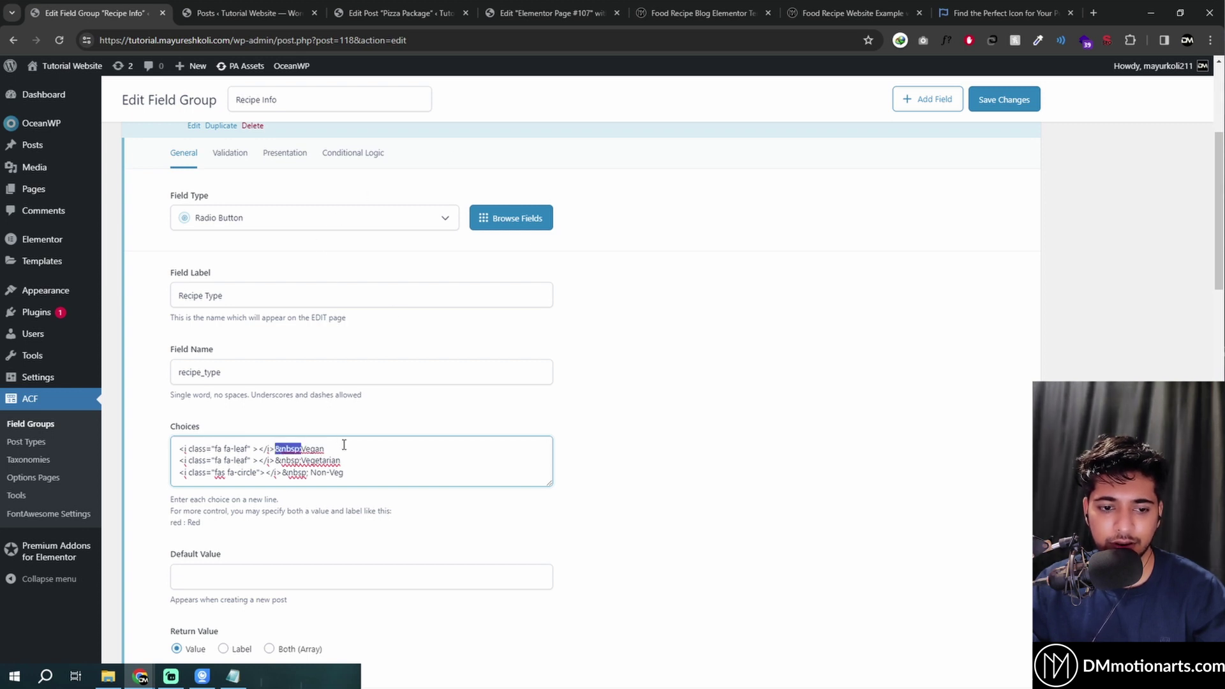
Insert &nbsp; between the plus tag and Vegan in the fourth field's choices.
scroll(430, 391, up, 3)
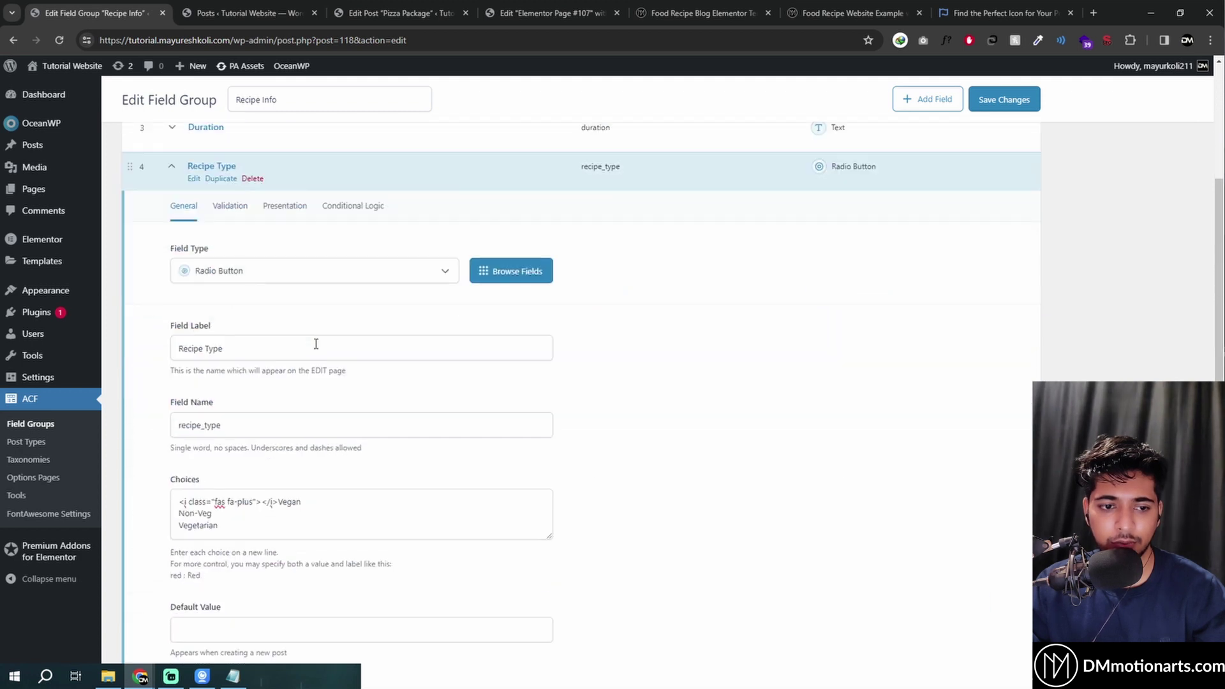
scroll(253, 489, down, 2)
click(279, 375)
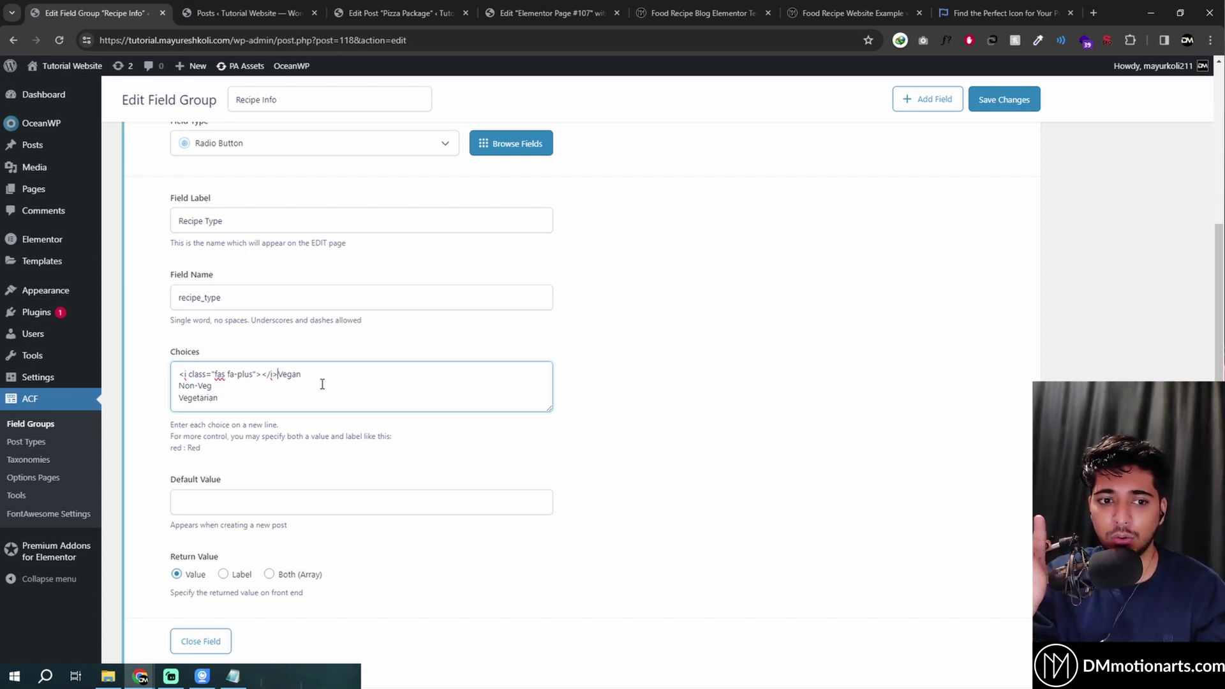
text(&nbsp;)
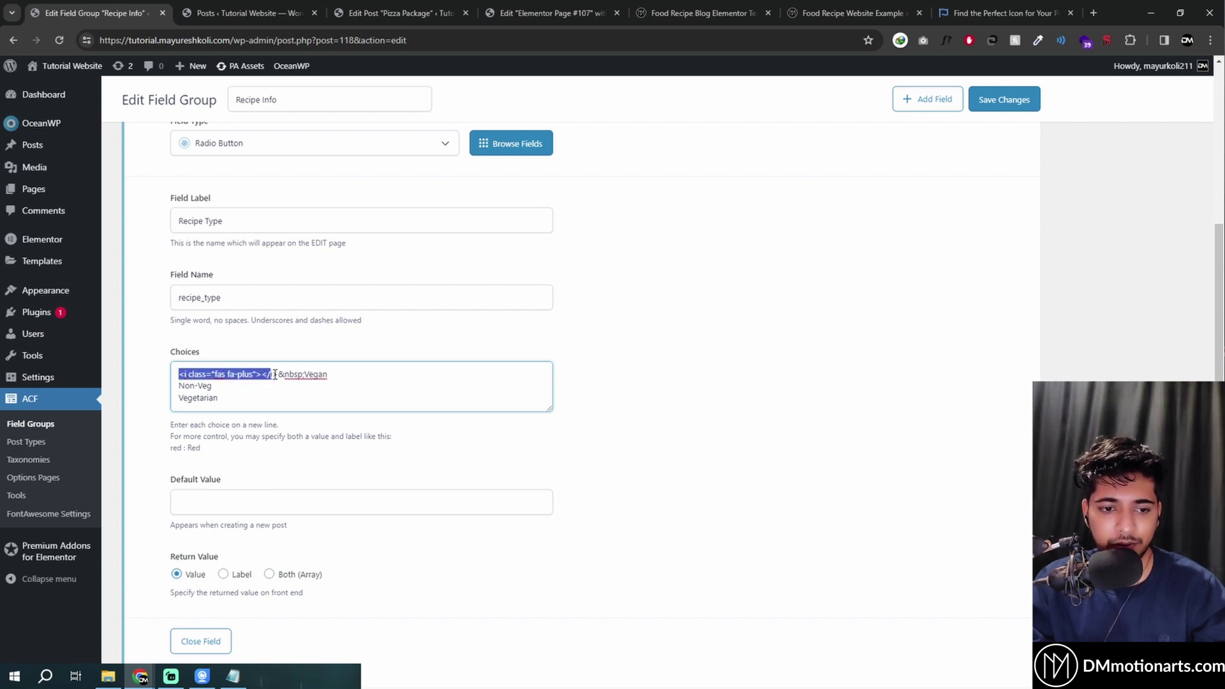
Copy the plus tag in front of the Non-Veg and Vegetarian choices of the fourth field.
key(ctrl+c)
click(178, 385)
key(ctrl+v)
click(178, 397)
key(ctrl+v)
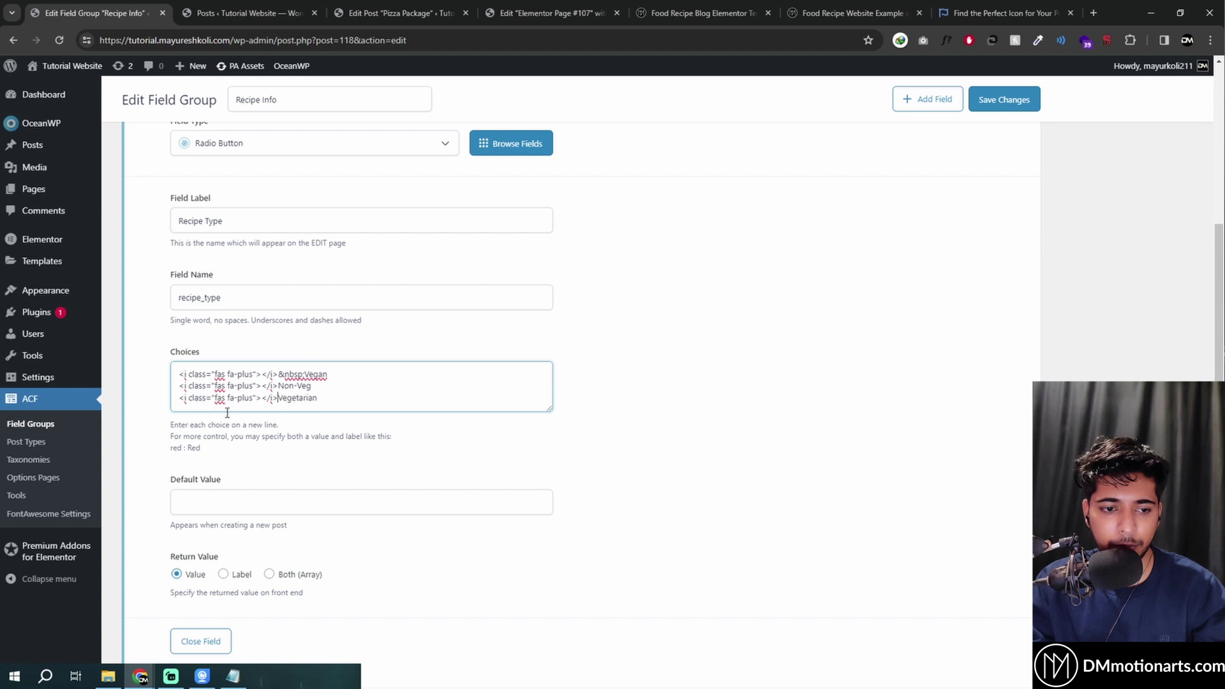
On Font Awesome, open the solid envelope icon and copy its HTML tag.
click(1045, 6)
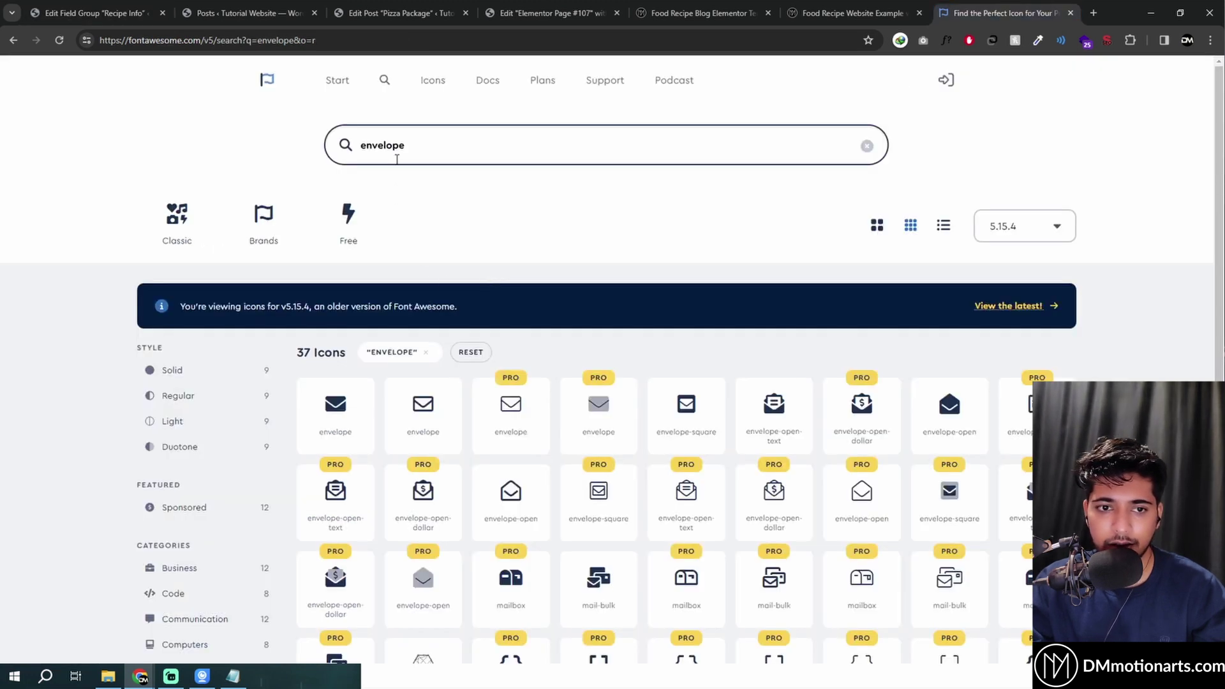
click(338, 412)
click(778, 261)
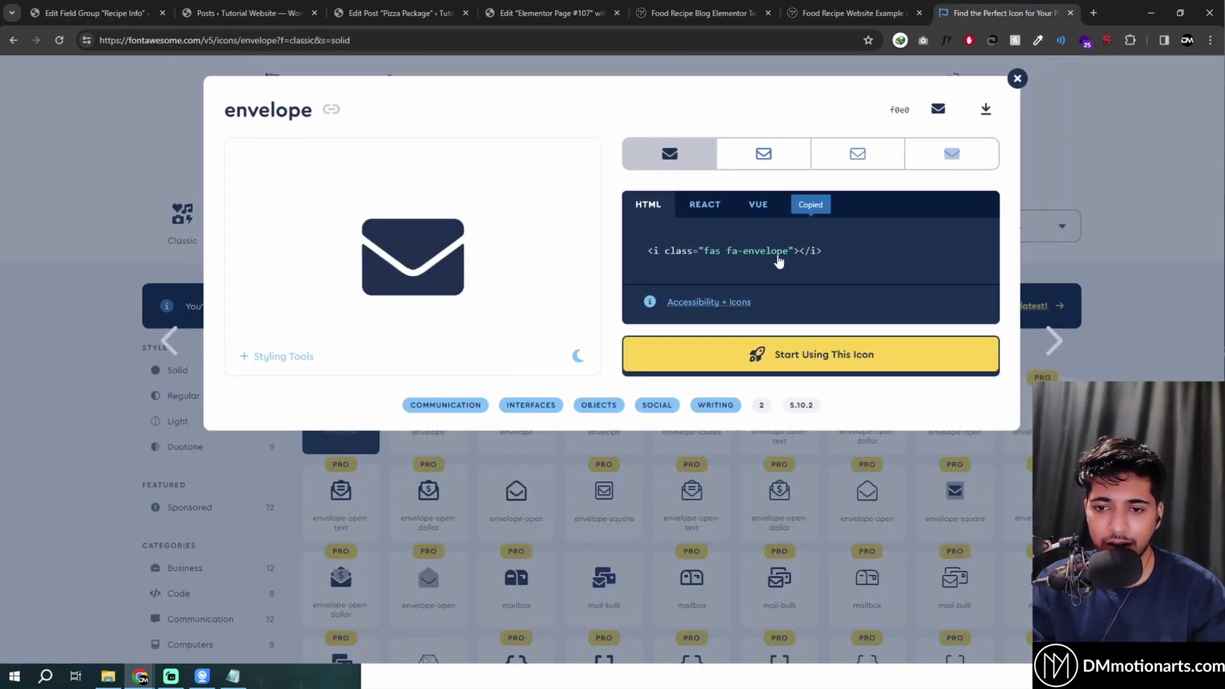
Return to the Recipe Info field group and save it with the edited icon choices of the fourth field.
click(549, 13)
click(395, 13)
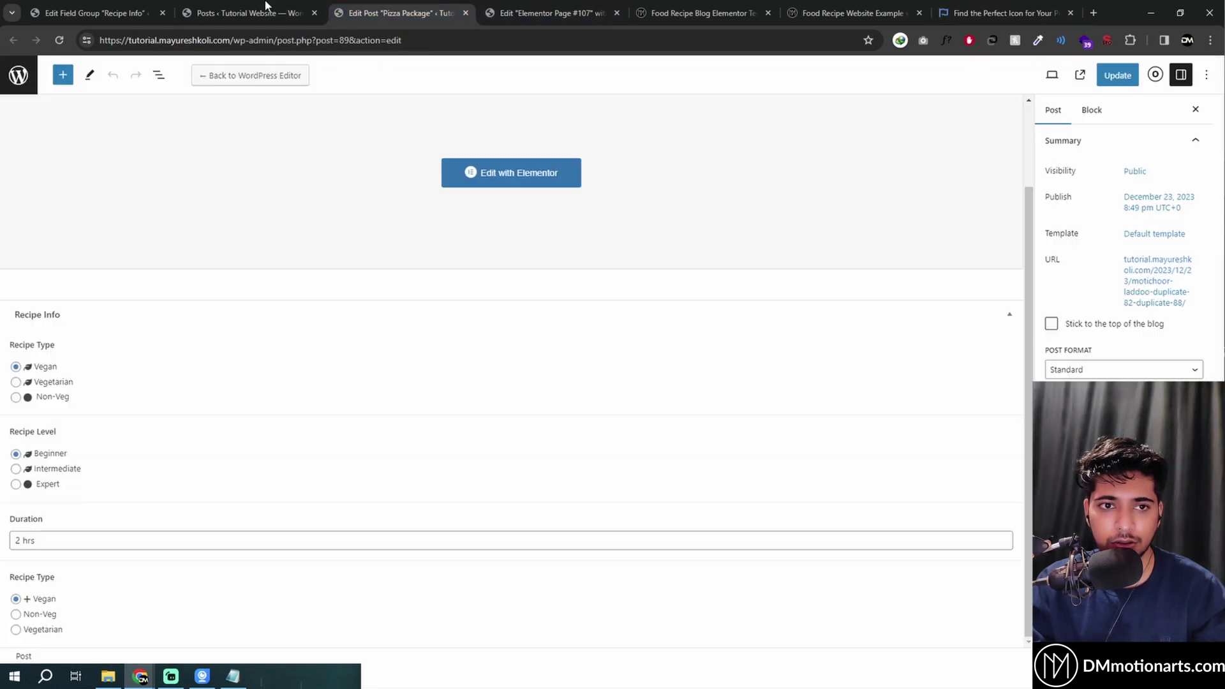
click(249, 12)
click(89, 13)
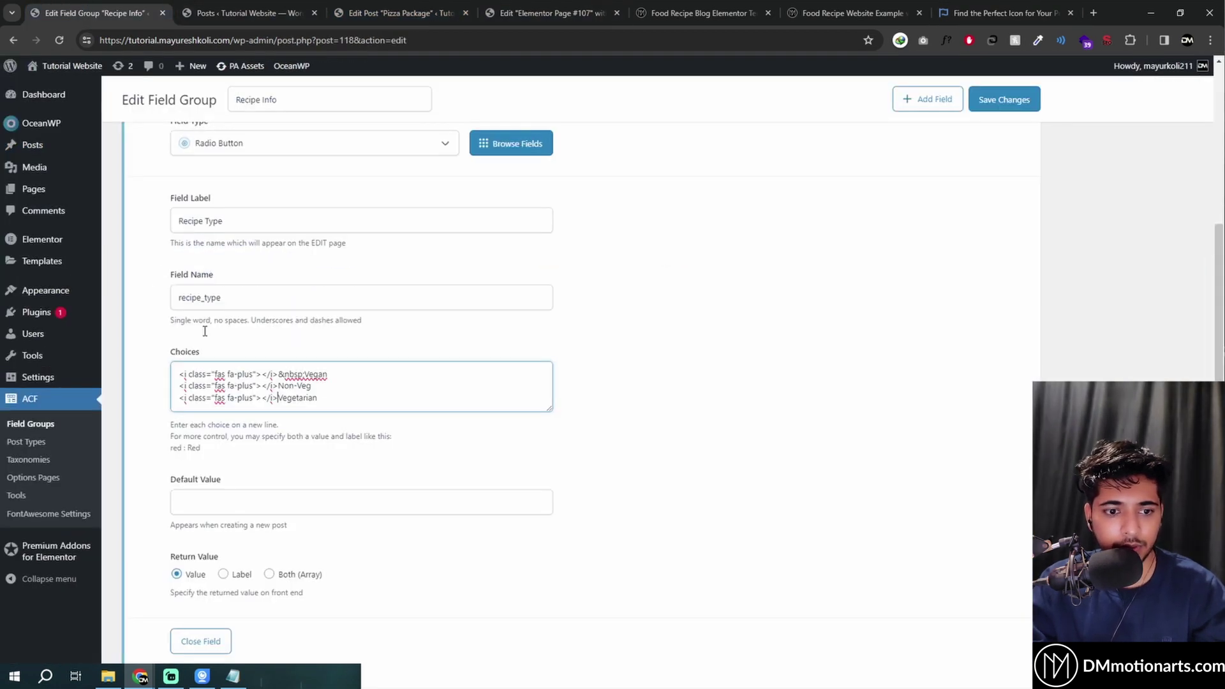
scroll(614, 393, up, 4)
click(1001, 99)
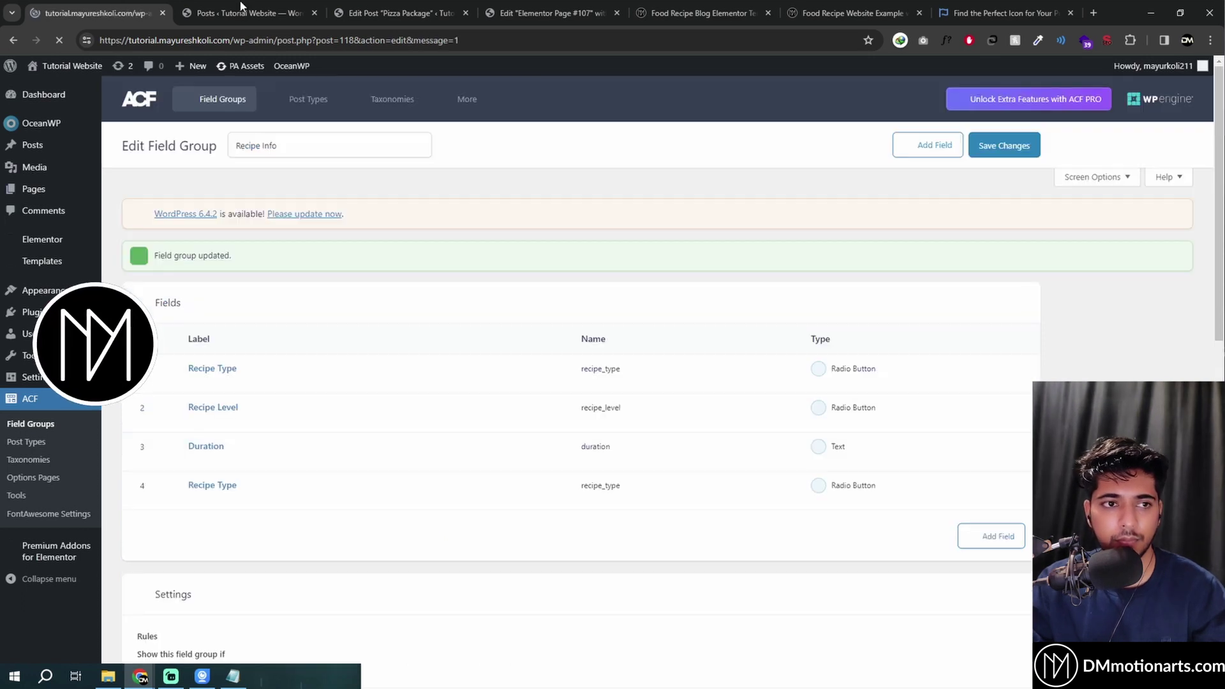
Reload the Pizza Package post editor, try the lower Recipe Type field's icon choices and leave Non-Veg selected.
click(245, 13)
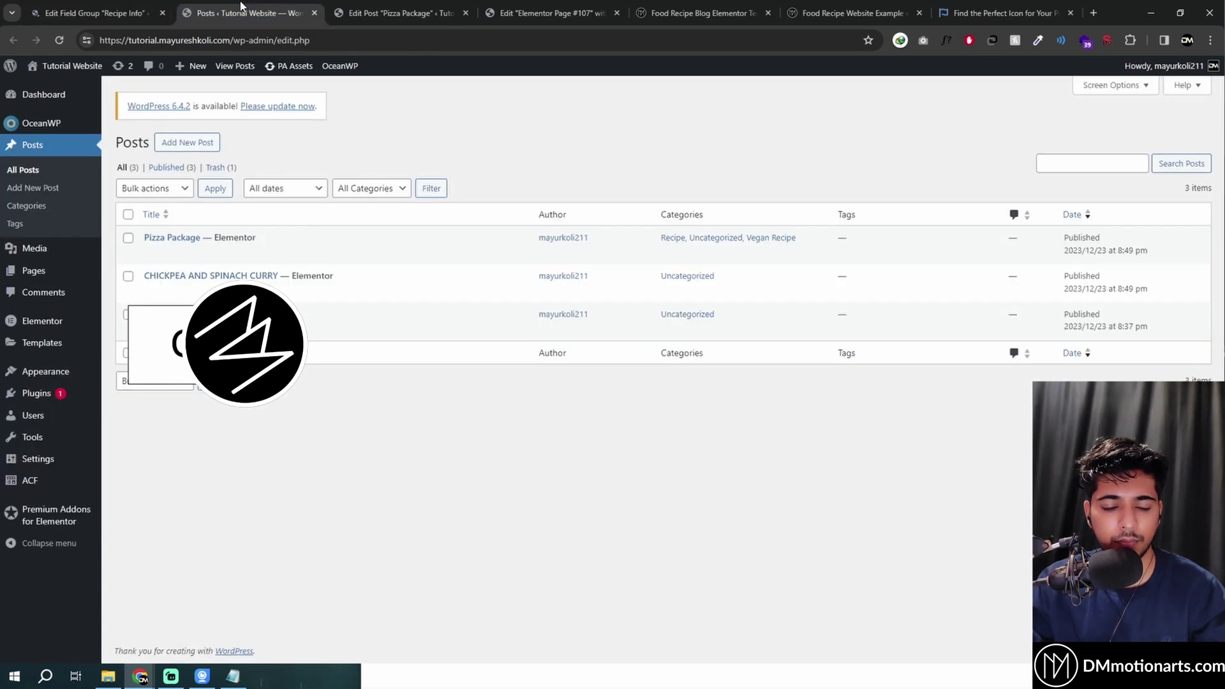
key(ctrl+Tab)
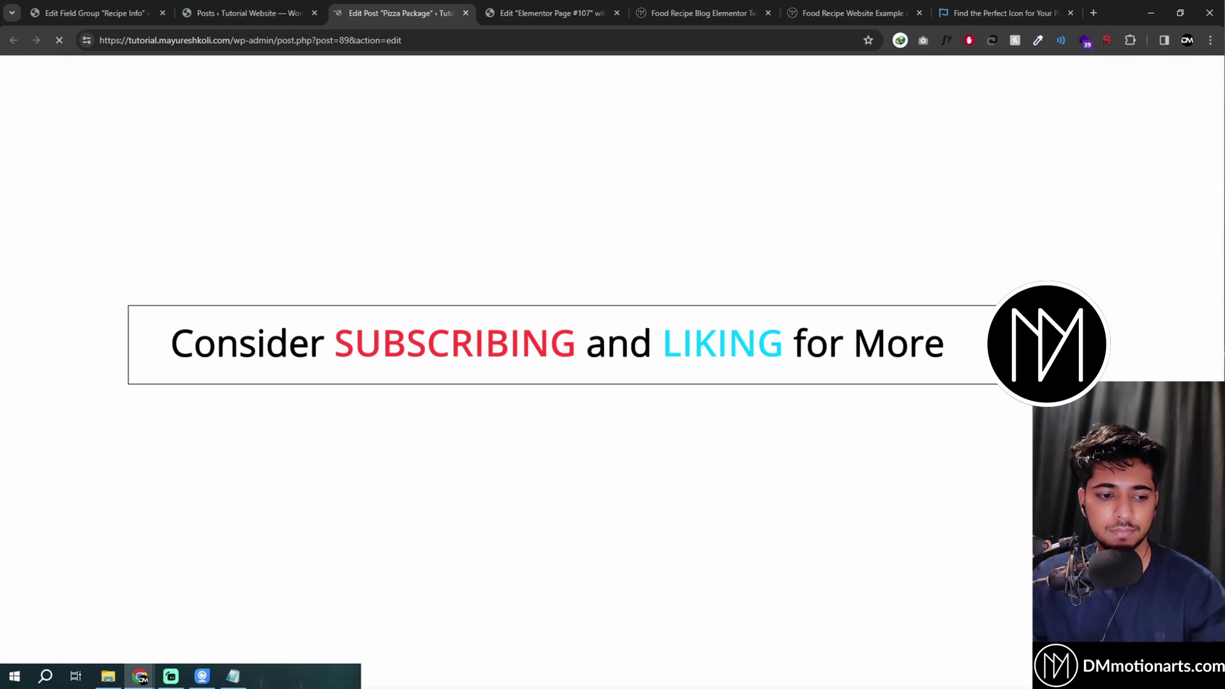
scroll(224, 520, down, 2)
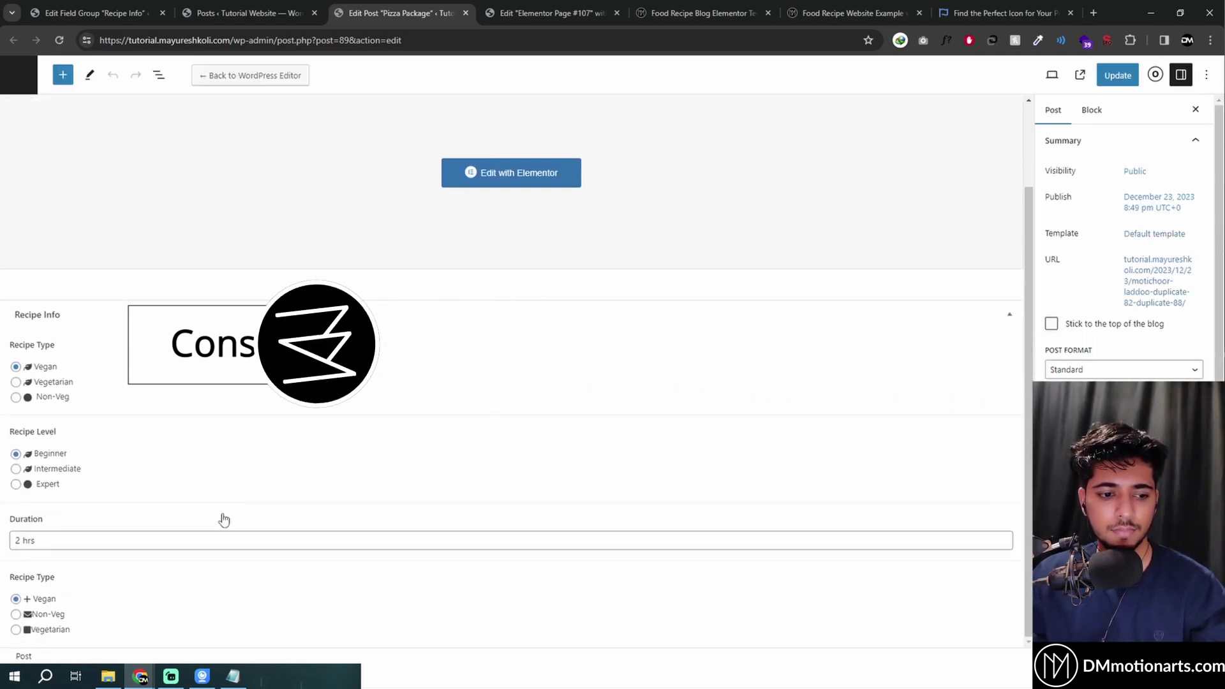
click(49, 616)
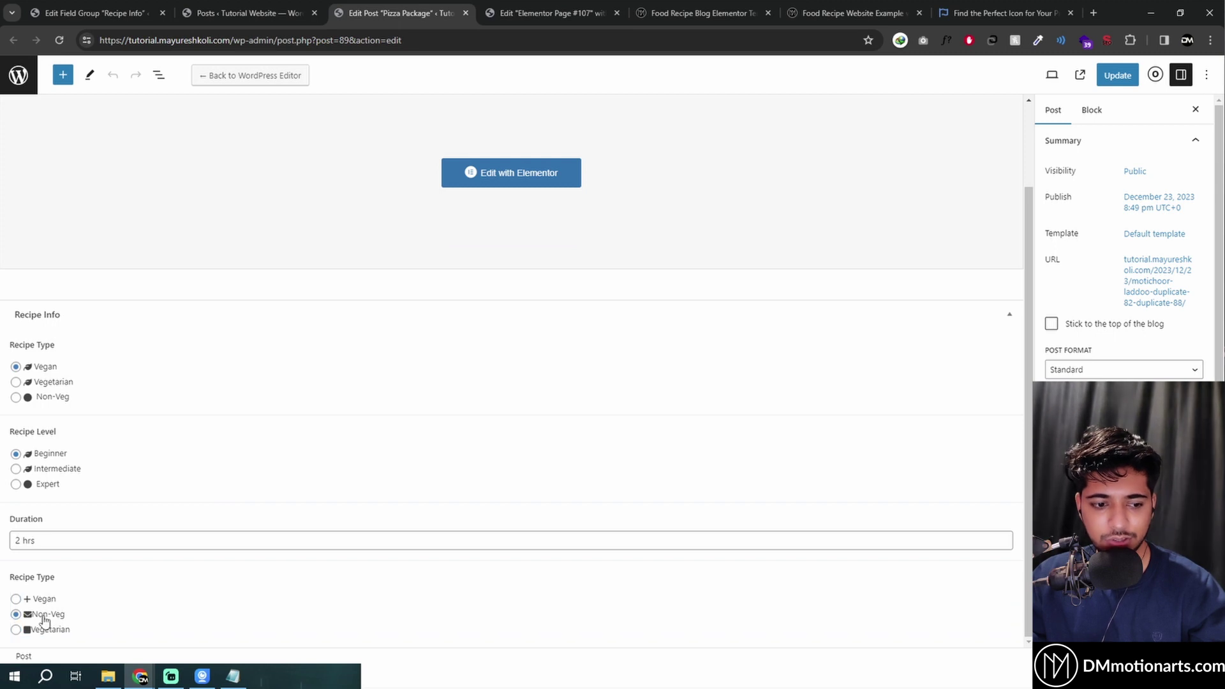
click(42, 631)
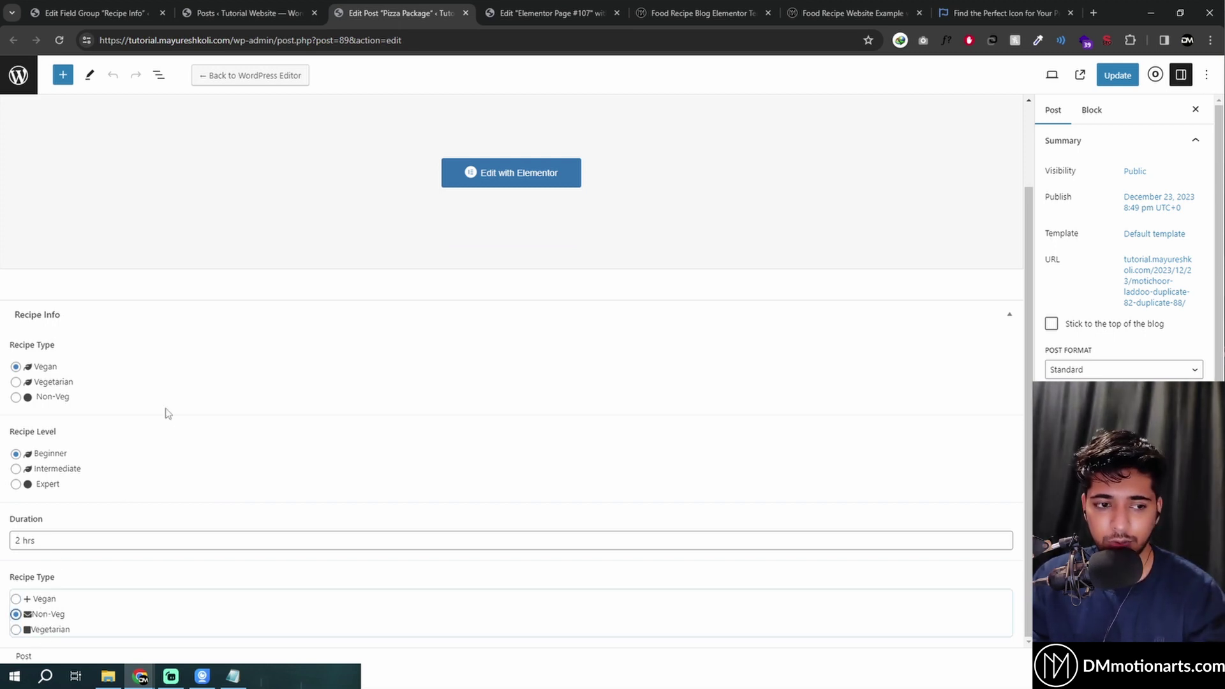
In the Pizza Package post, switch the upper Recipe Type field to Vegetarian and finally to Non-Veg.
click(96, 13)
click(396, 13)
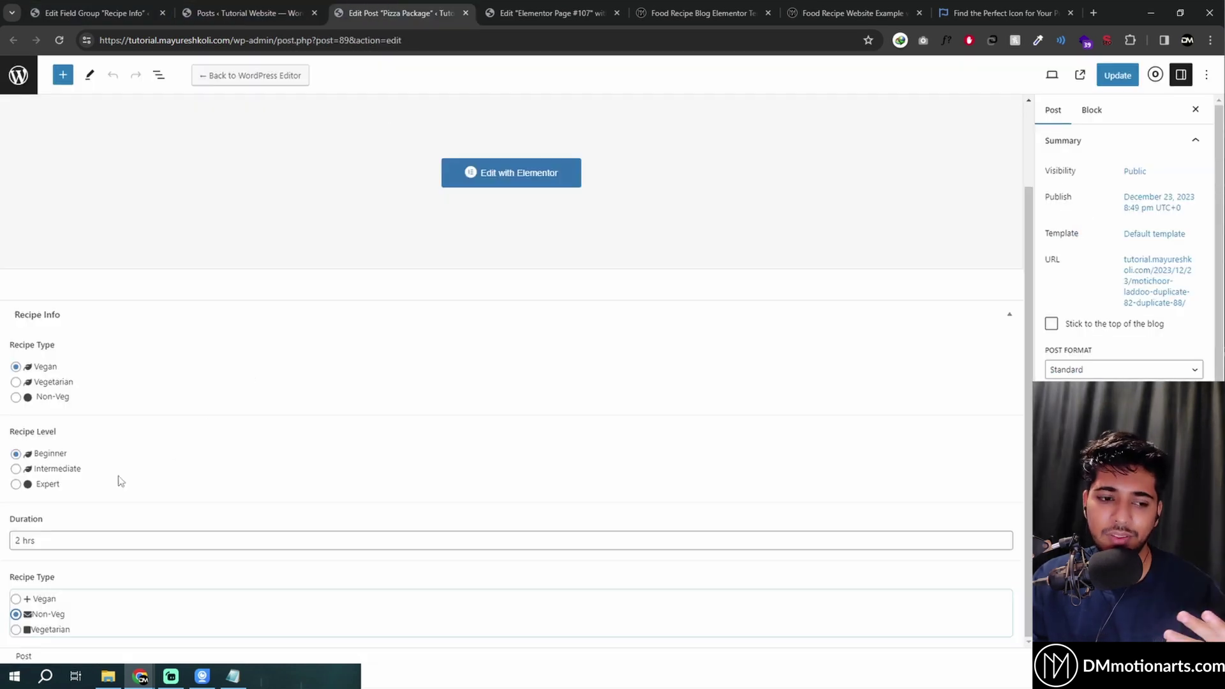
scroll(281, 542, up, 2)
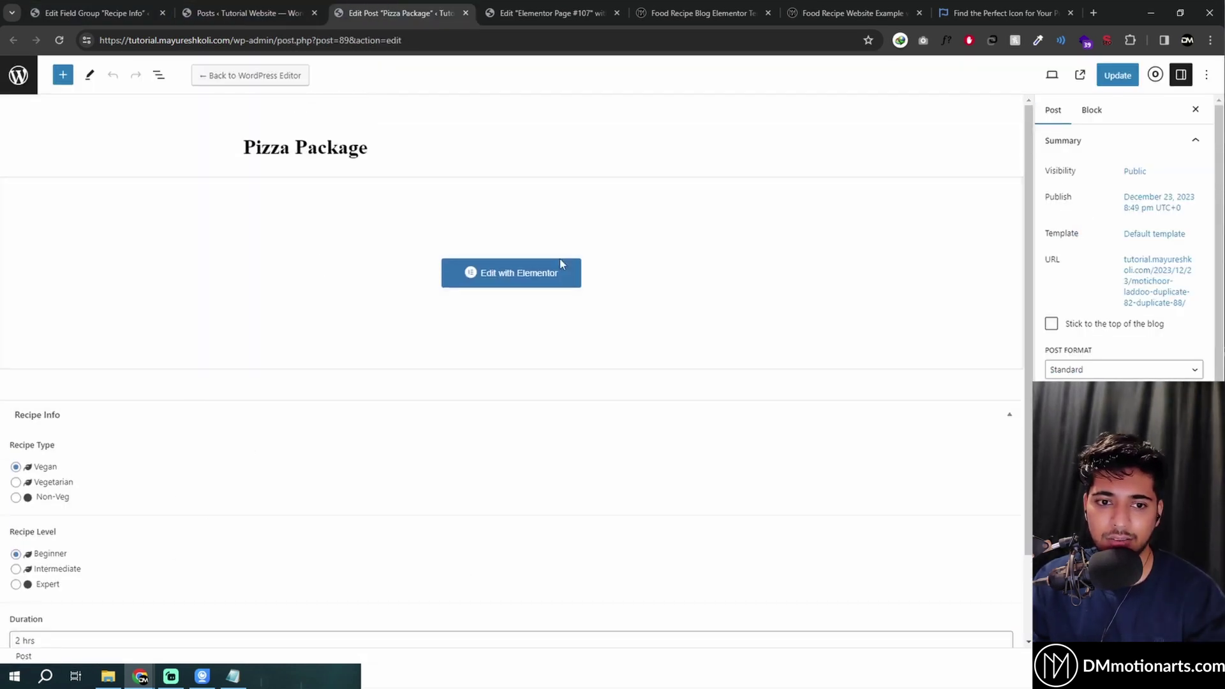
click(38, 482)
click(39, 498)
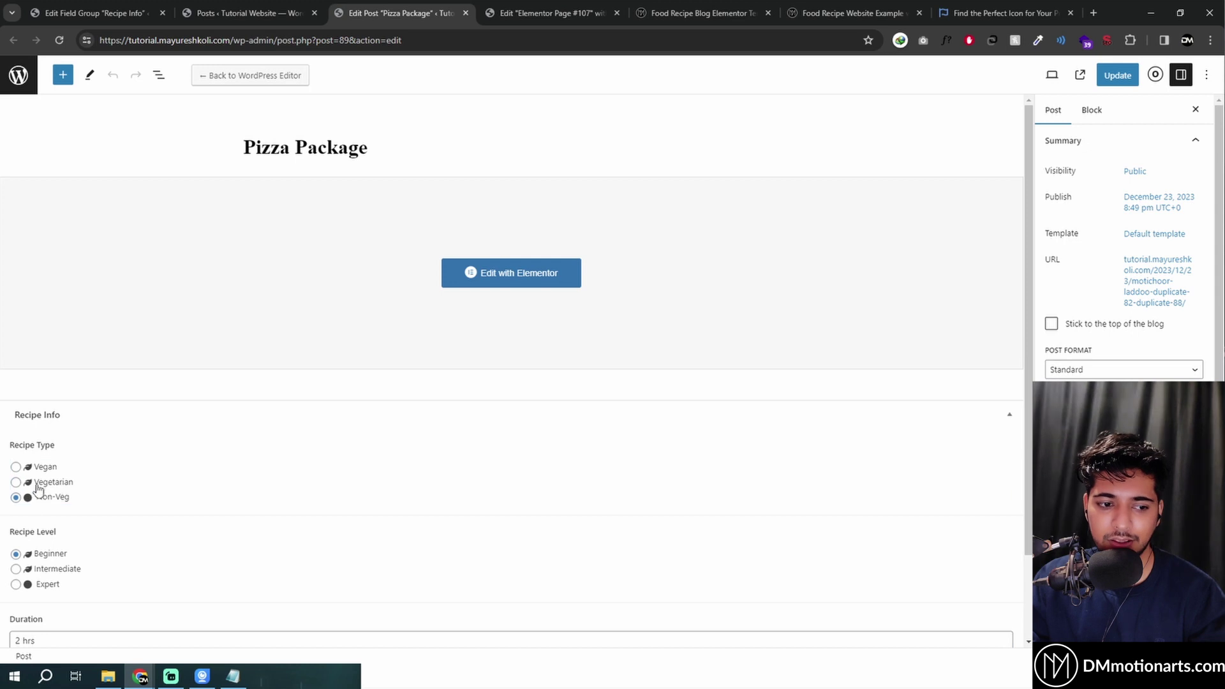
In the Pizza Package post, try the upper Recipe Type choices, leaving Non-Veg selected, and set Recipe Level to Expert.
click(38, 471)
click(38, 484)
click(42, 503)
click(39, 568)
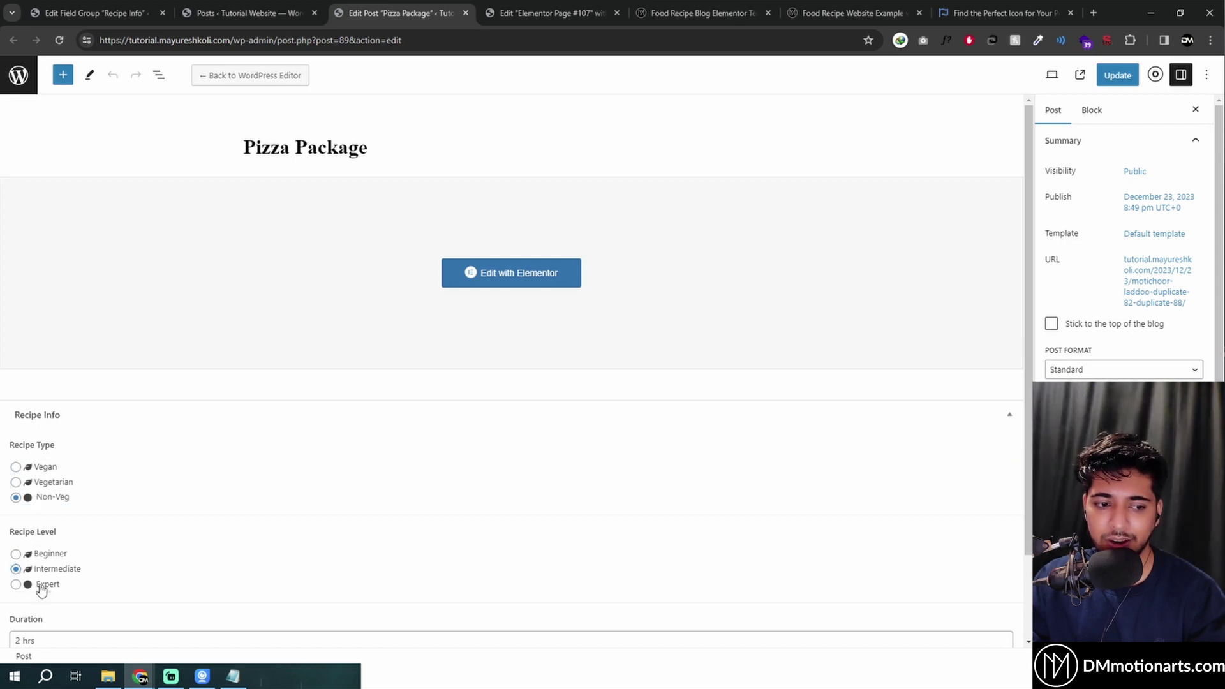
click(39, 584)
Switch the lower Recipe Type field to Vegetarian and back to Non-Veg.
scroll(39, 529, down, 2)
drag(34, 596, 38, 613)
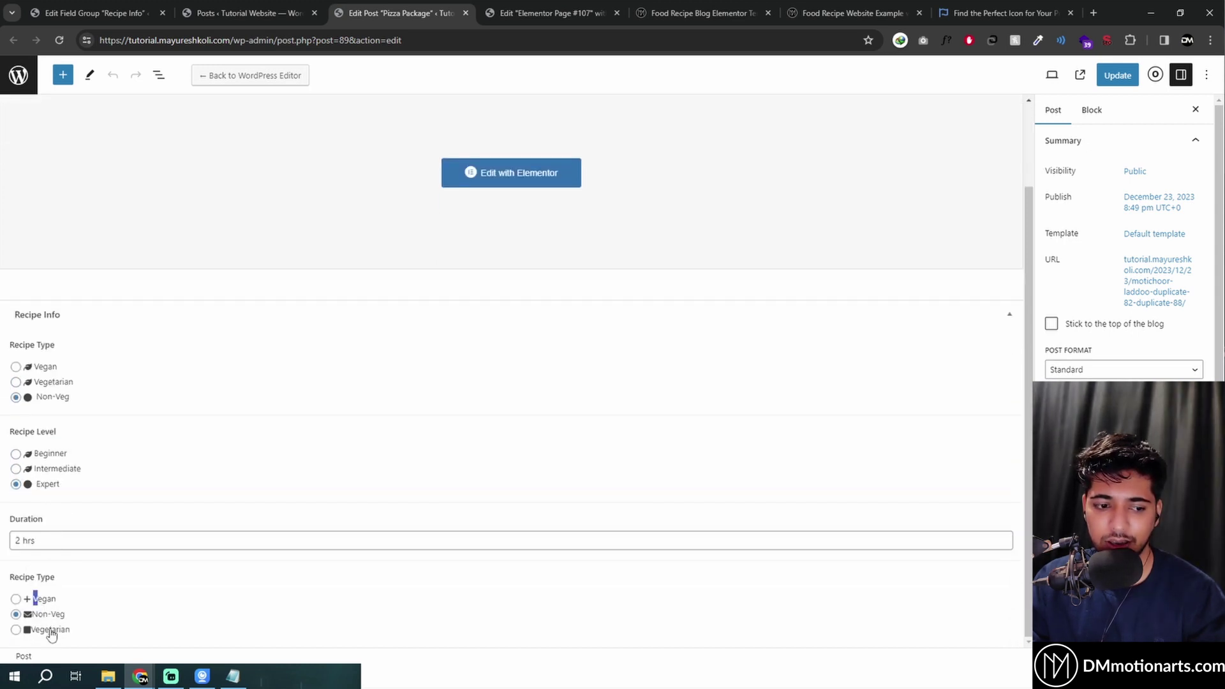
click(55, 616)
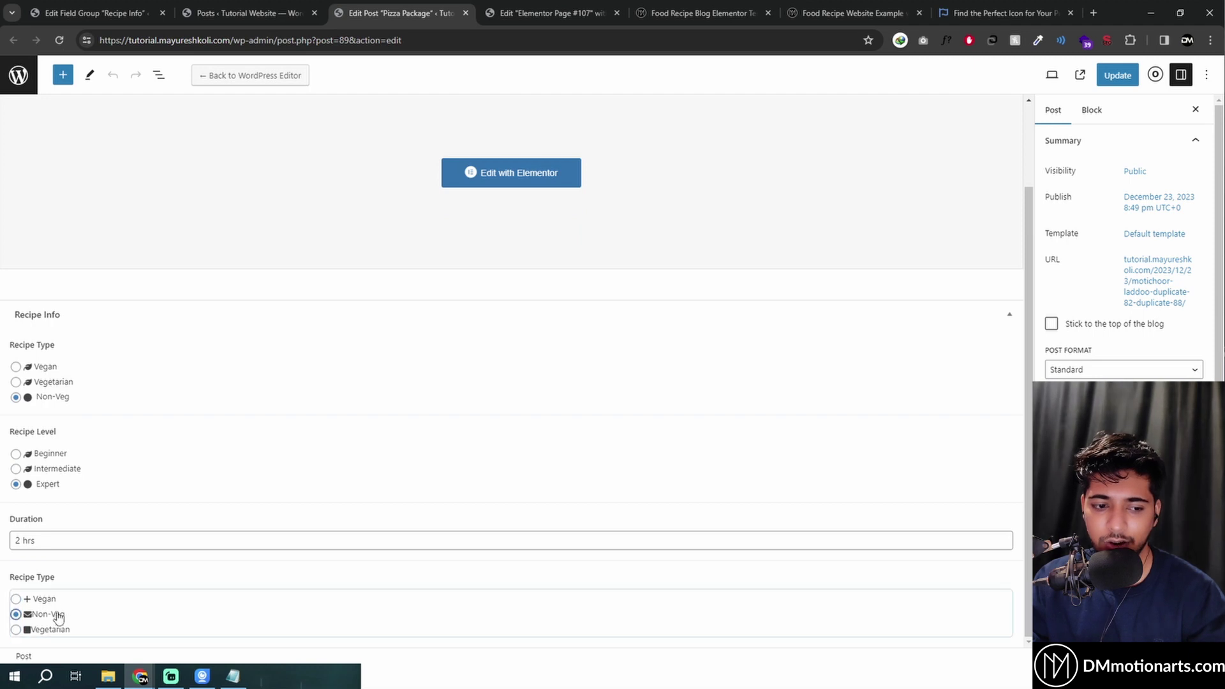
click(59, 616)
click(62, 629)
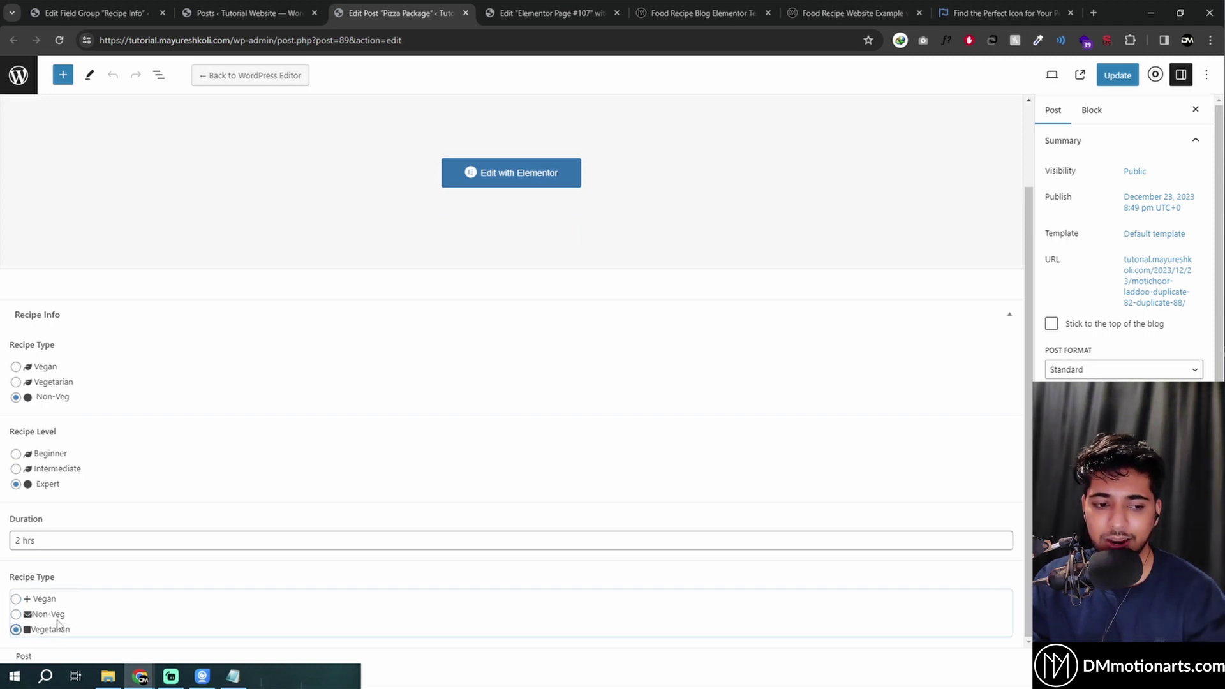
key(Down)
key(Down)
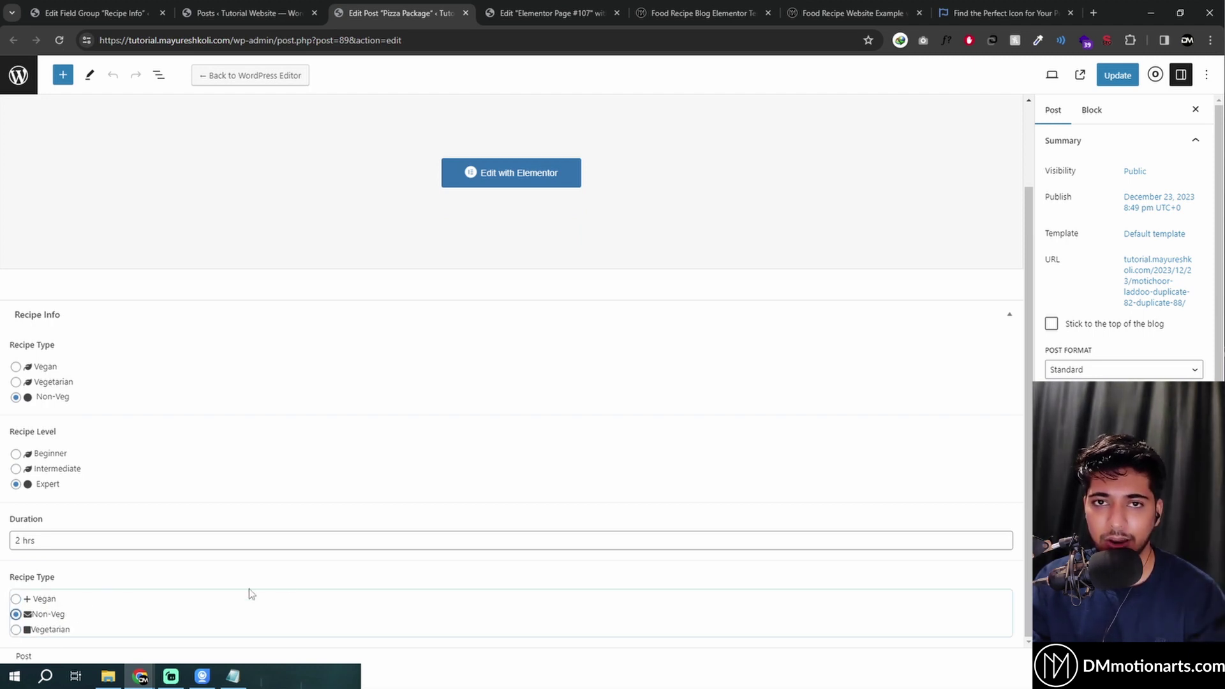
From the site's admin area, open the recipe post template for editing from the Theme Builder's Loop Item parts.
click(549, 13)
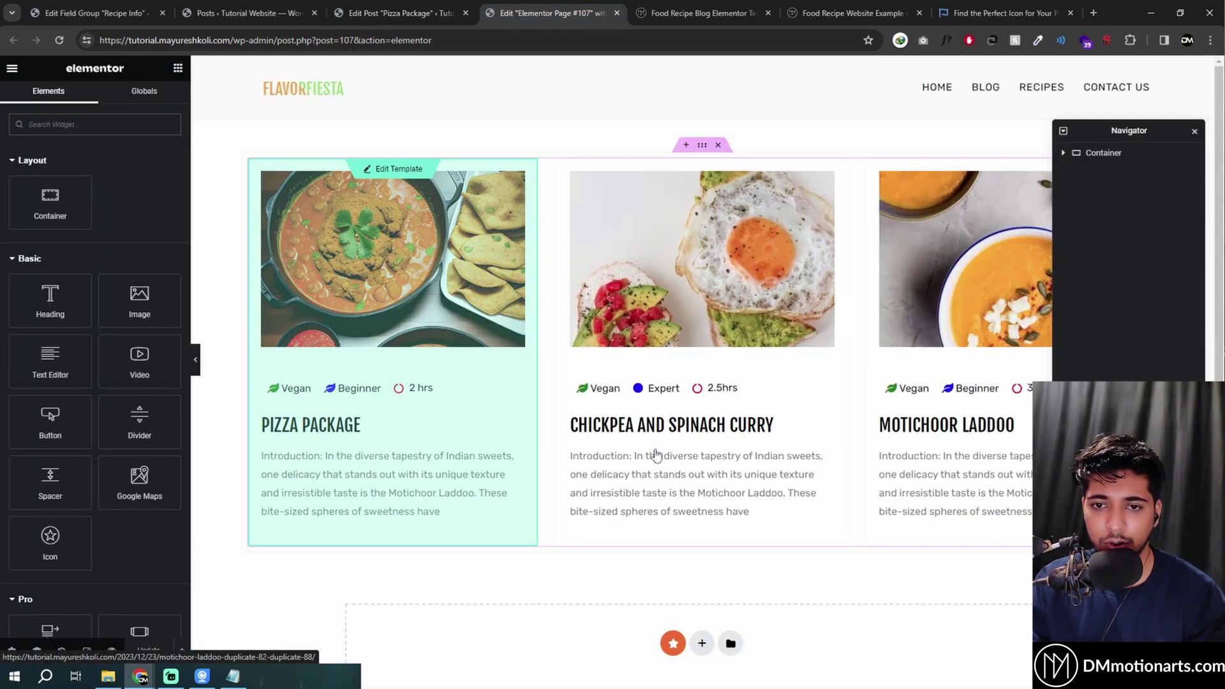
click(239, 12)
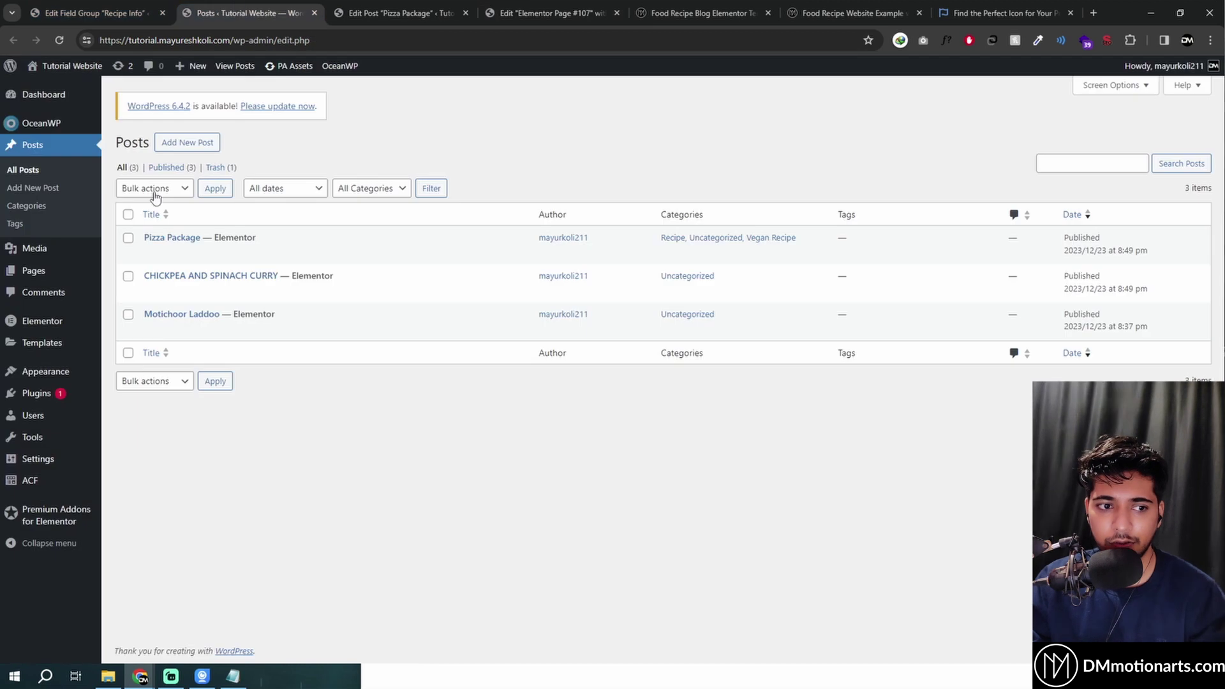
mouse_move(49, 343)
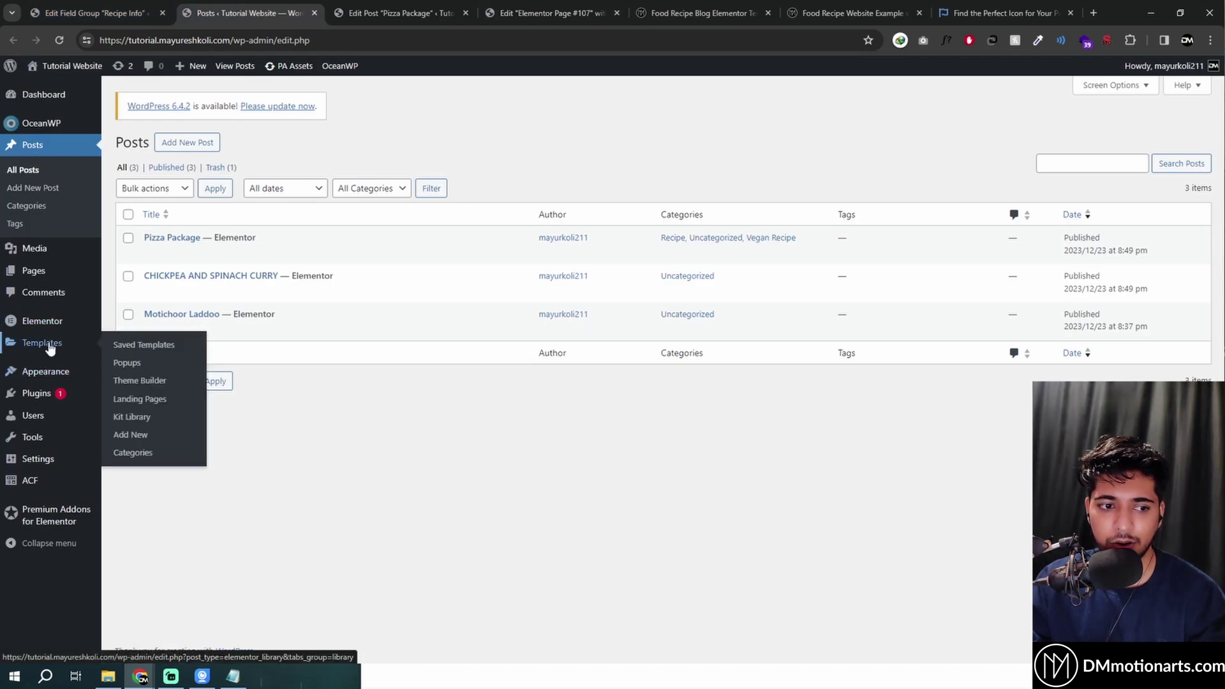
click(163, 386)
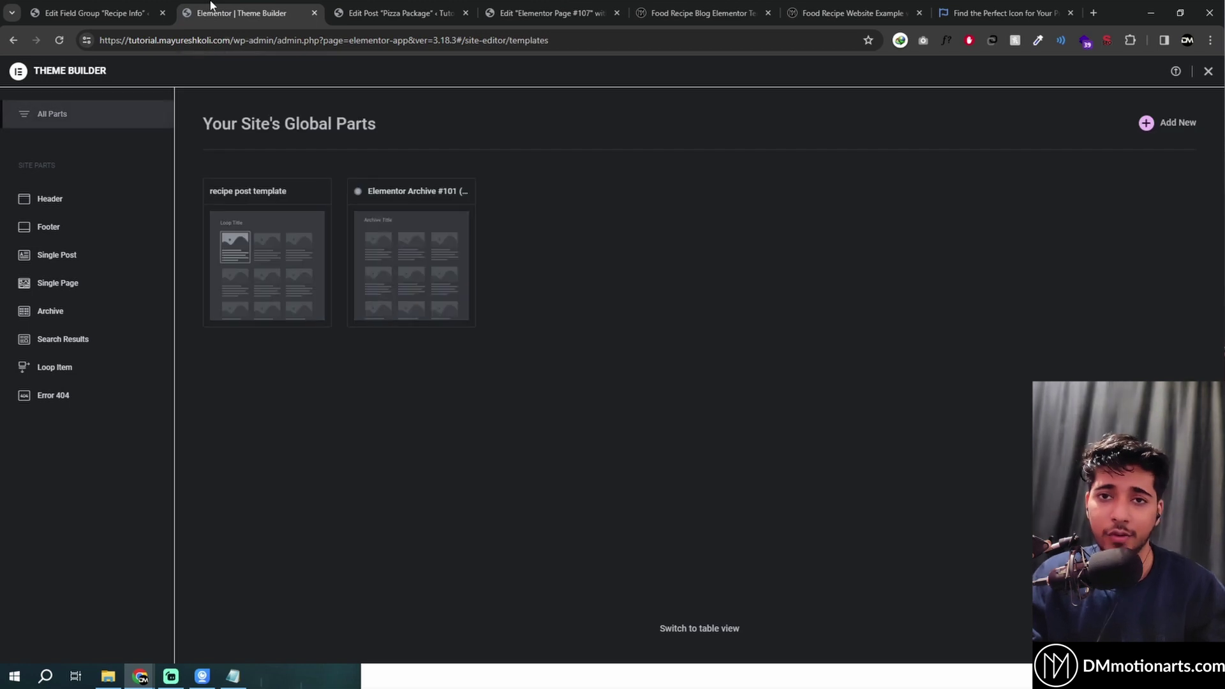
click(76, 369)
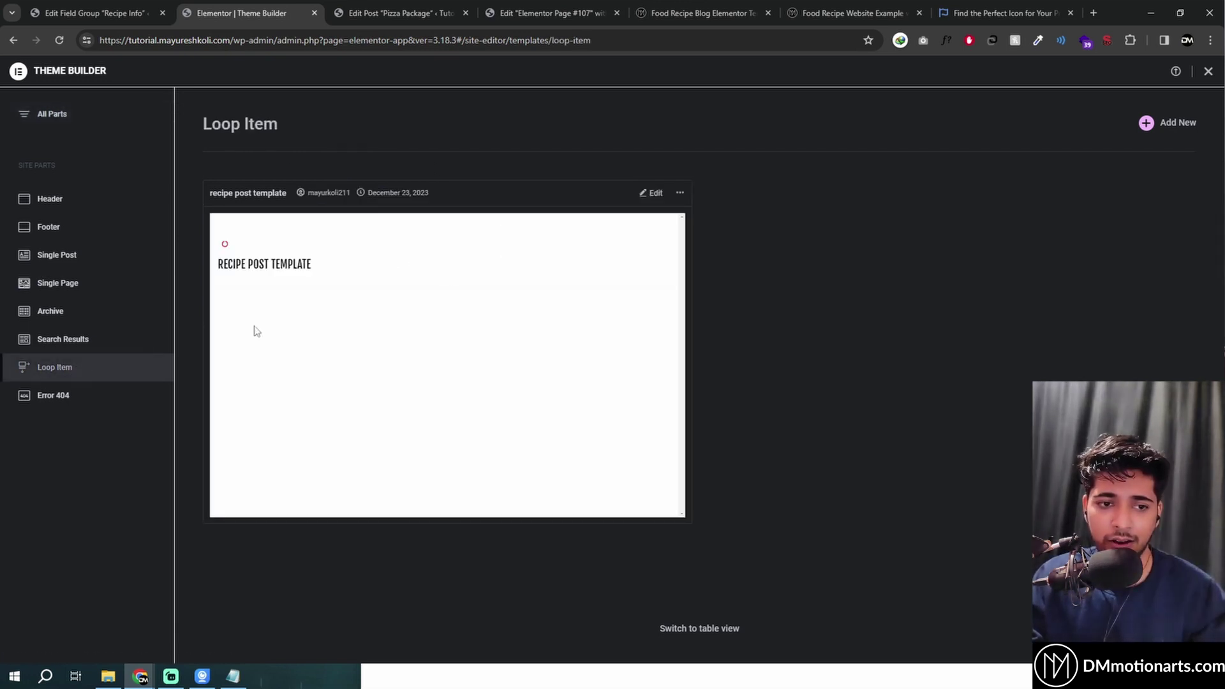
click(650, 198)
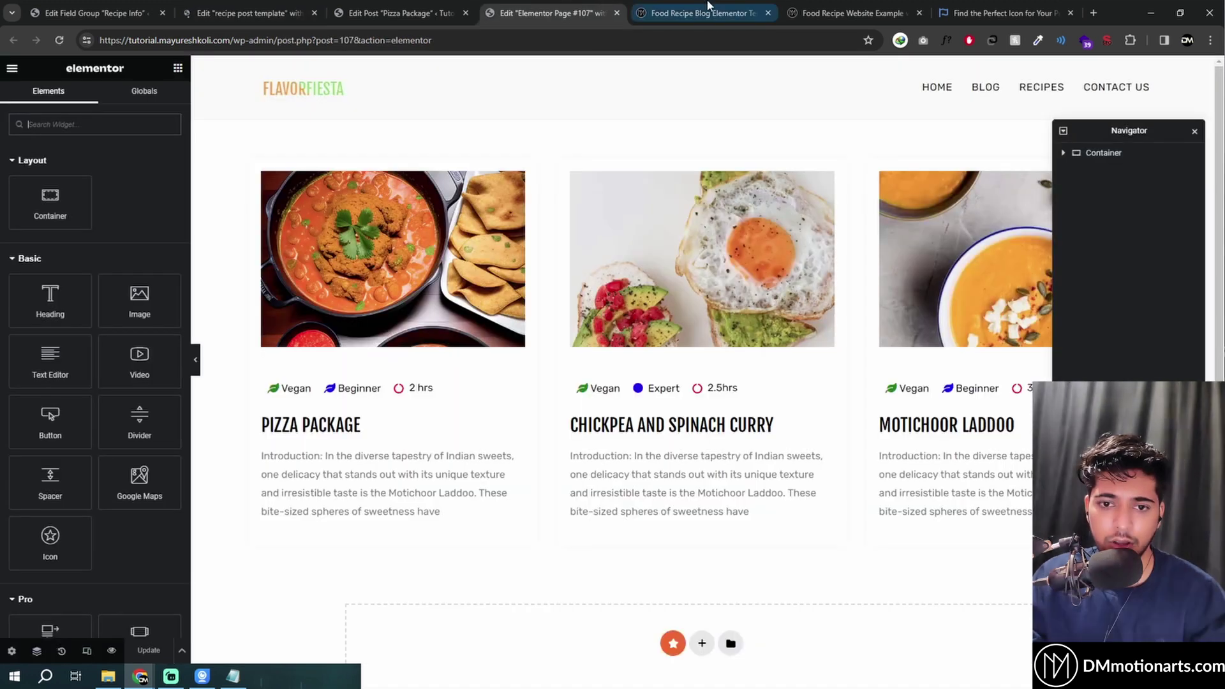
Compare the recipe cards on the Food Recipe Website Example page with the card in the recipe post template.
click(702, 13)
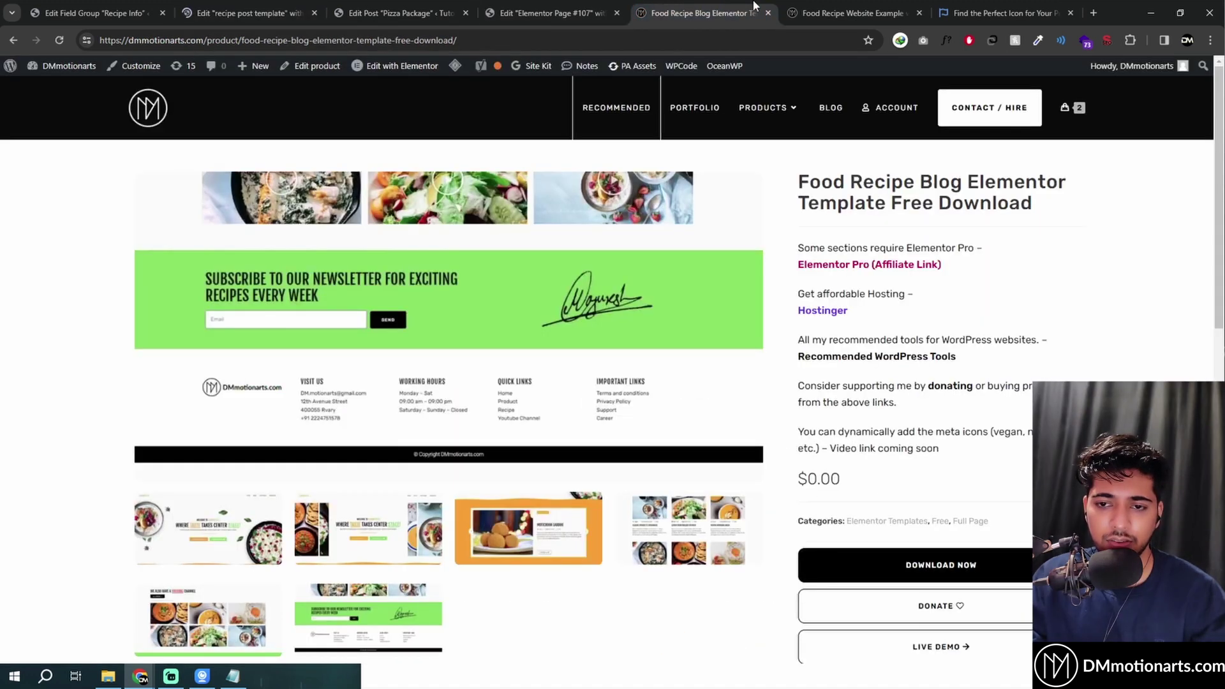
click(857, 7)
scroll(626, 342, down, 10)
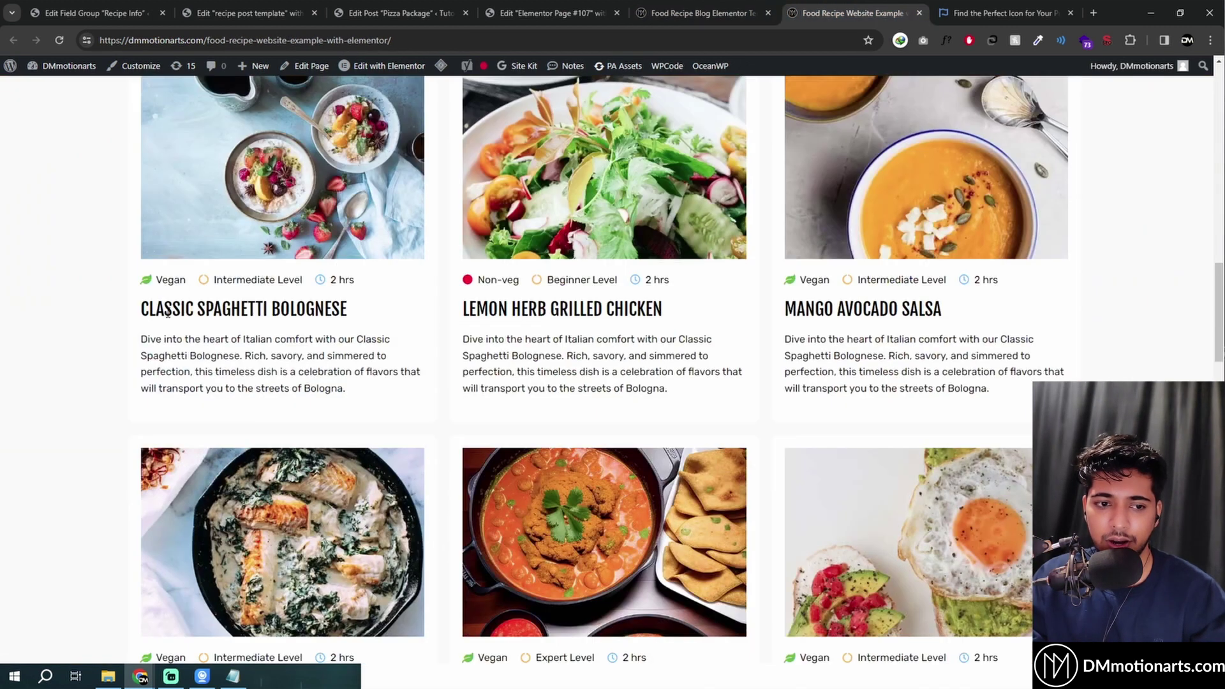
scroll(167, 312, up, 2)
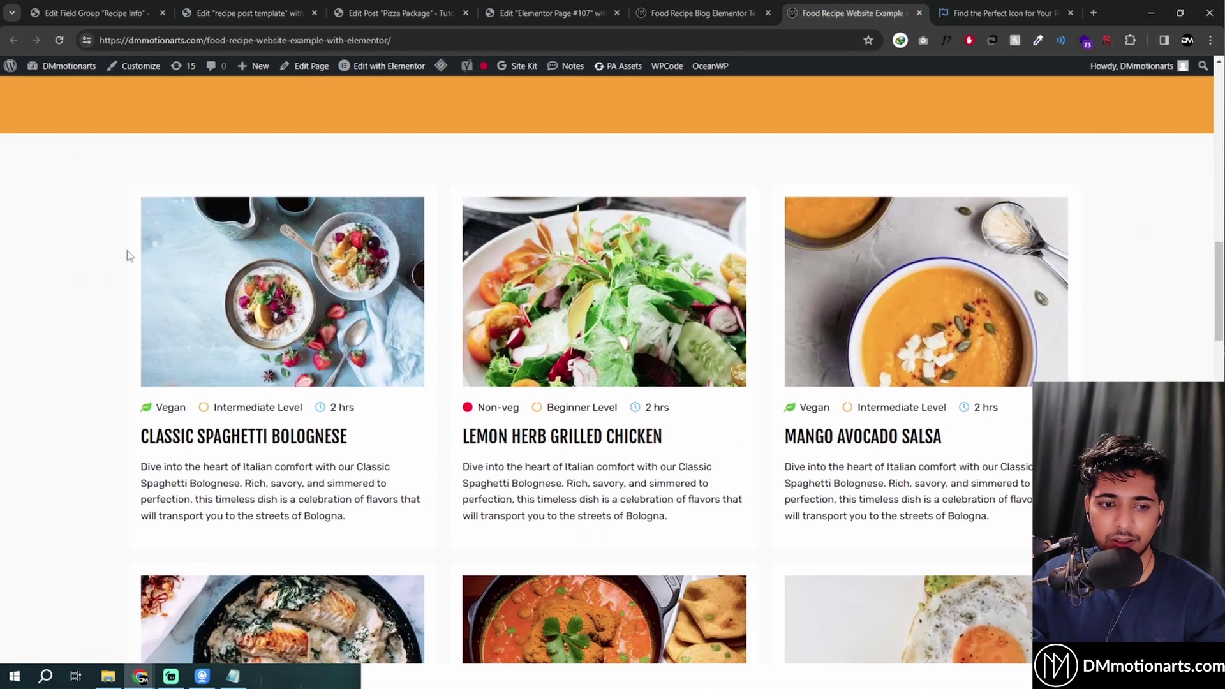
click(273, 12)
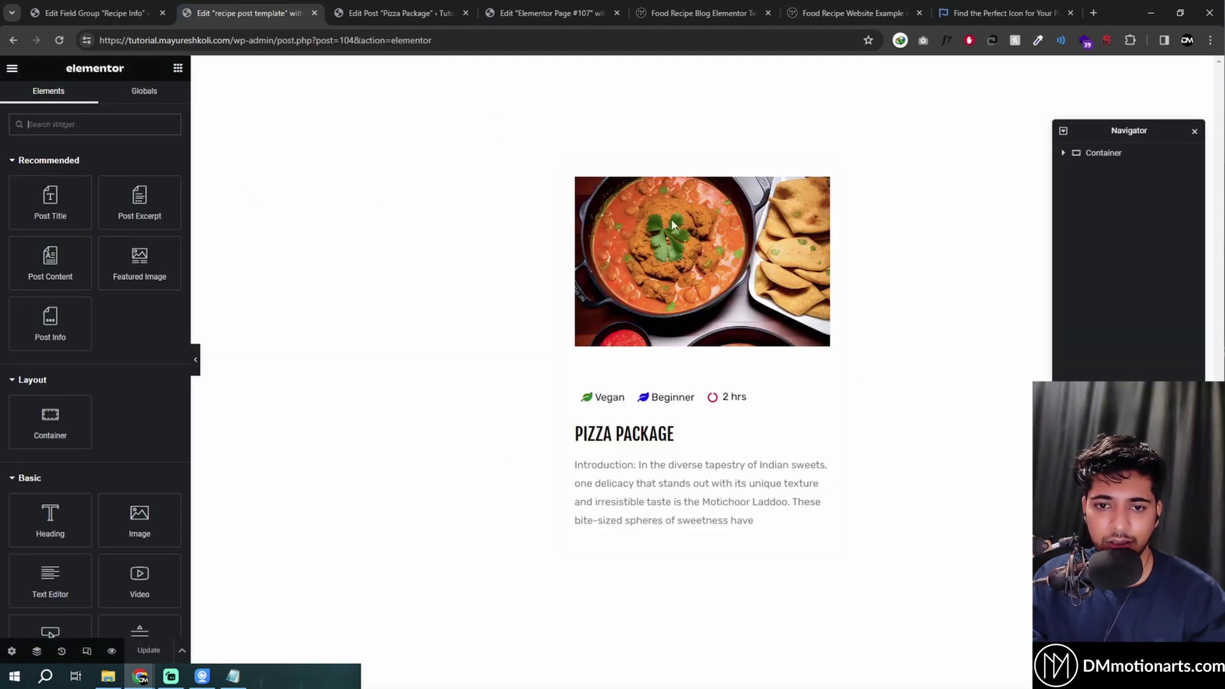
click(891, 5)
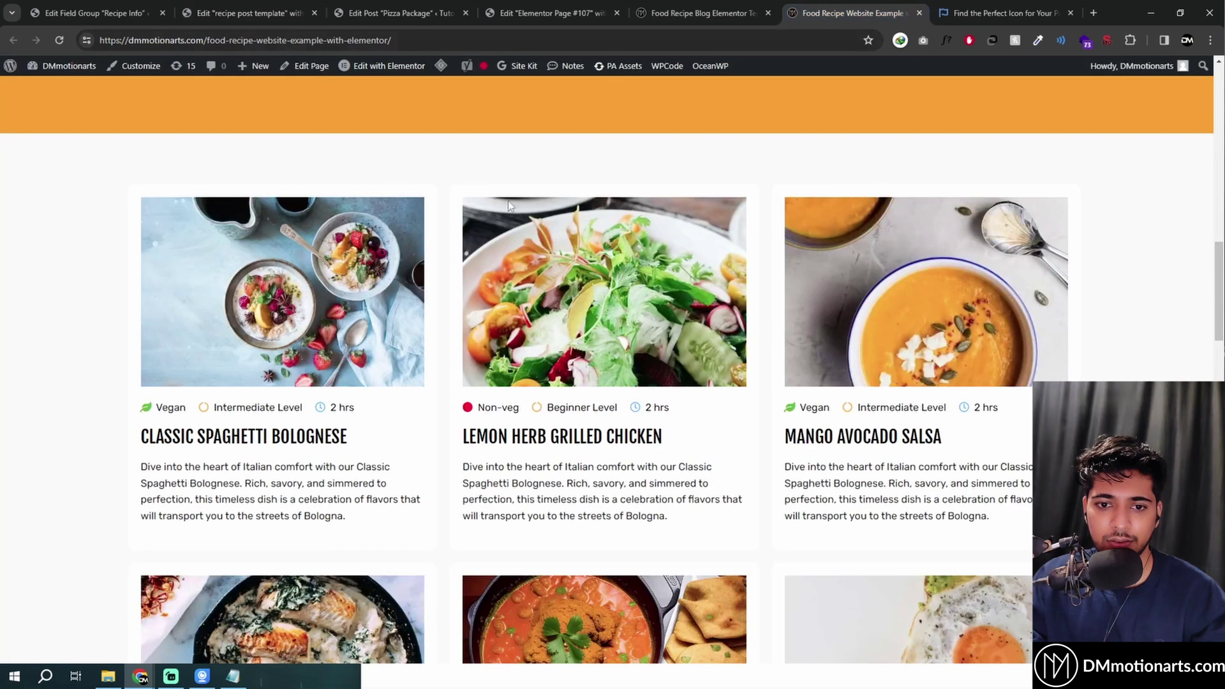
click(255, 13)
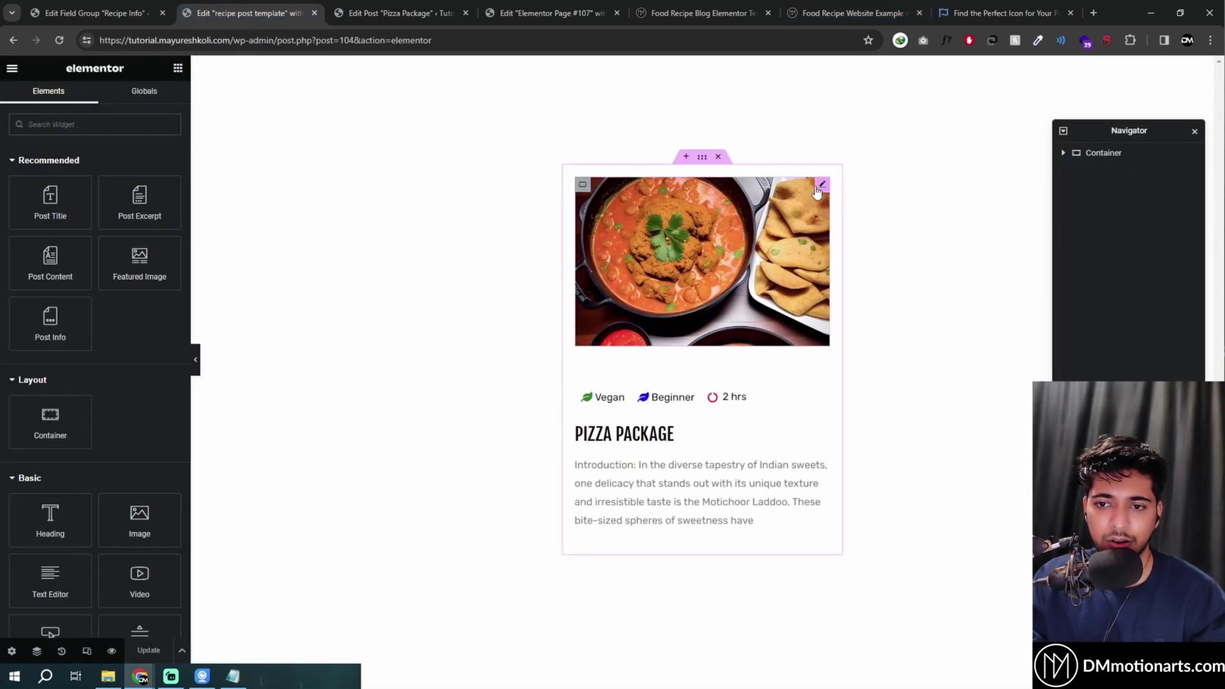
Try a new heading above the recipe title with the dynamic Post Title as its text, and delete that heading.
click(819, 195)
click(178, 68)
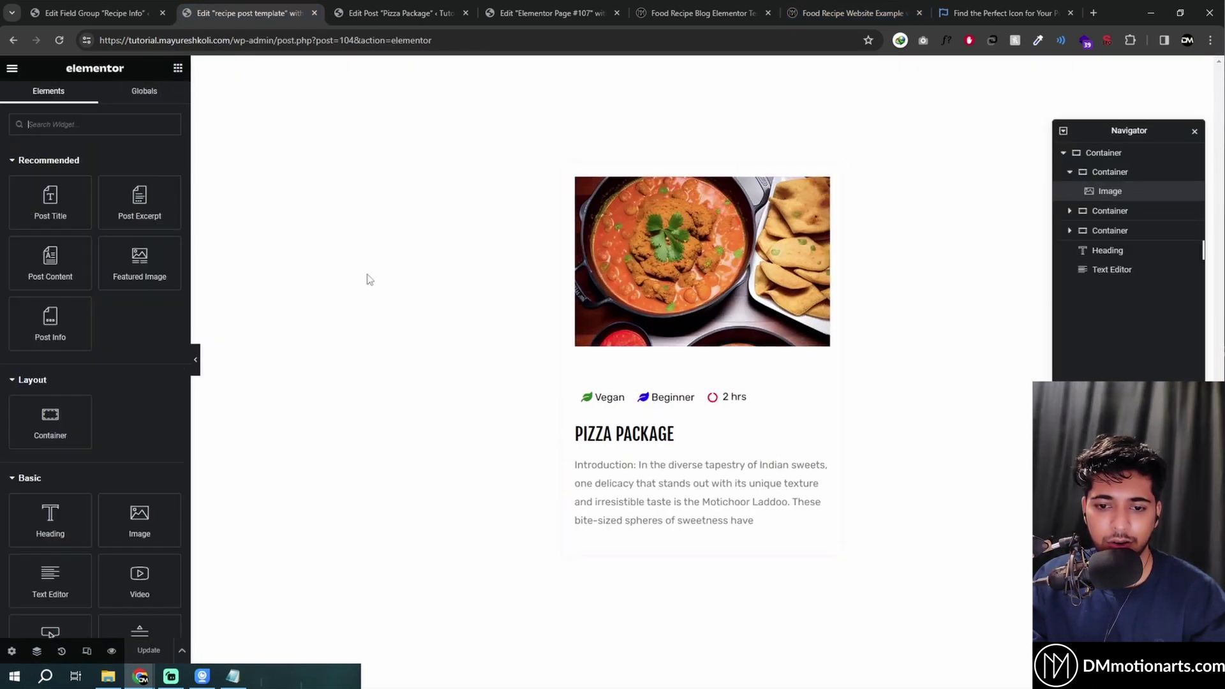
click(88, 125)
text(head)
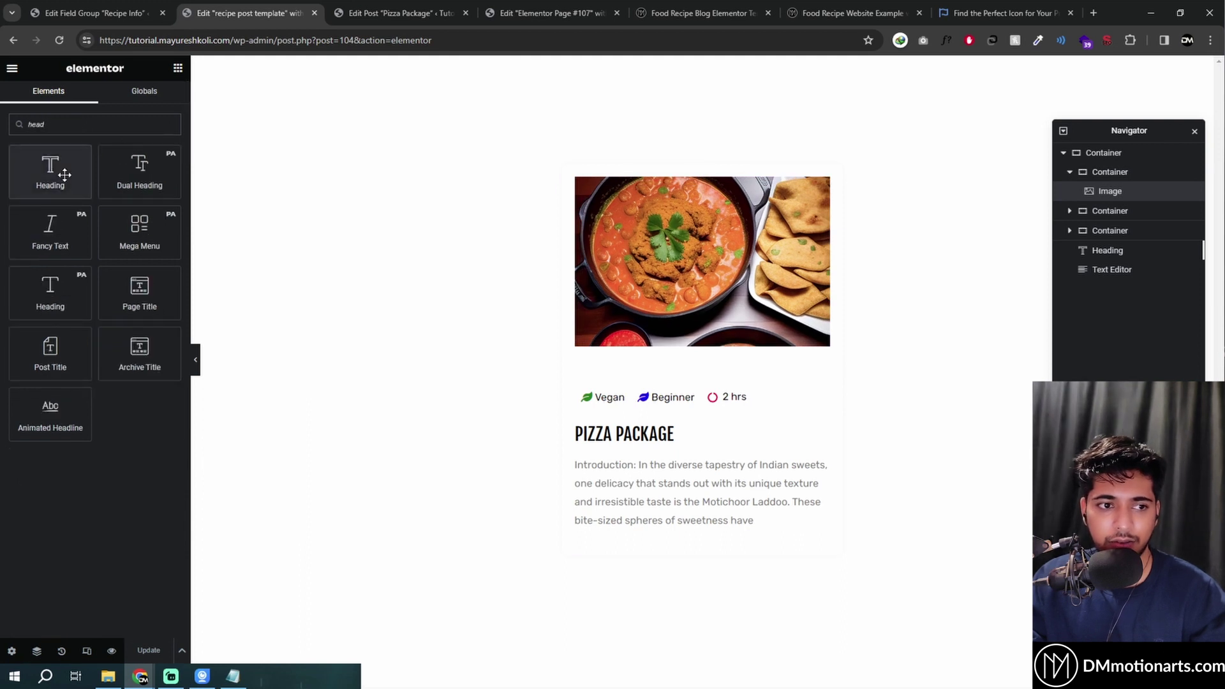
drag(49, 168, 660, 428)
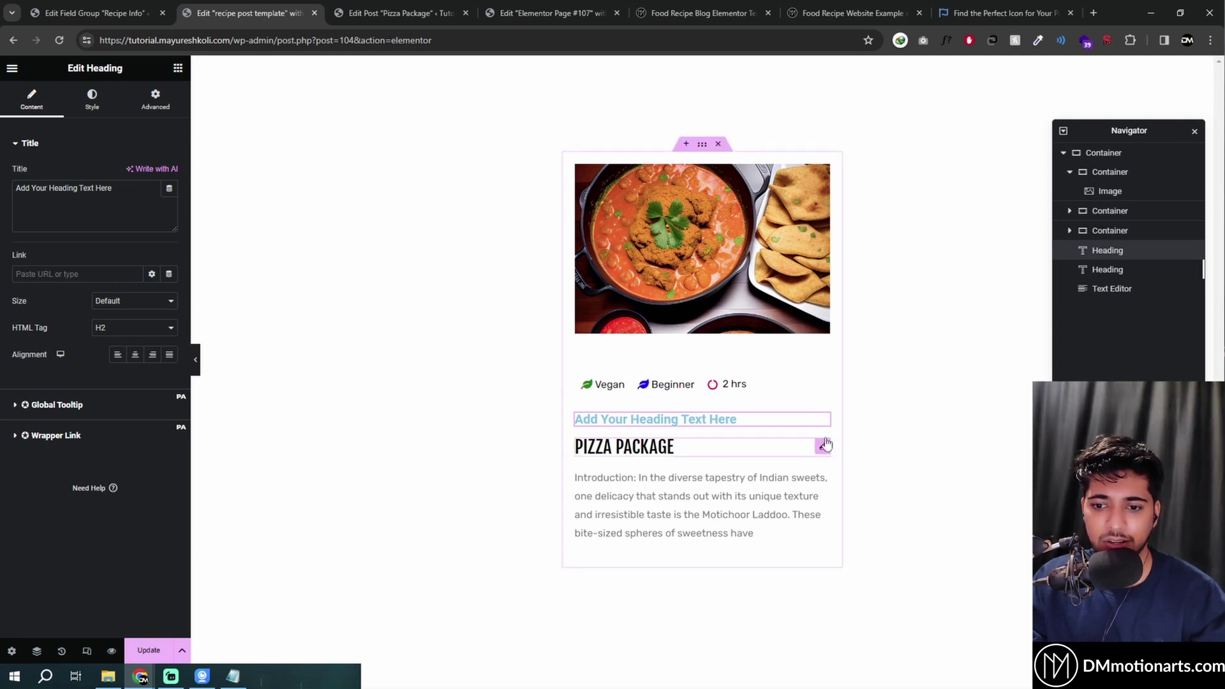
click(169, 188)
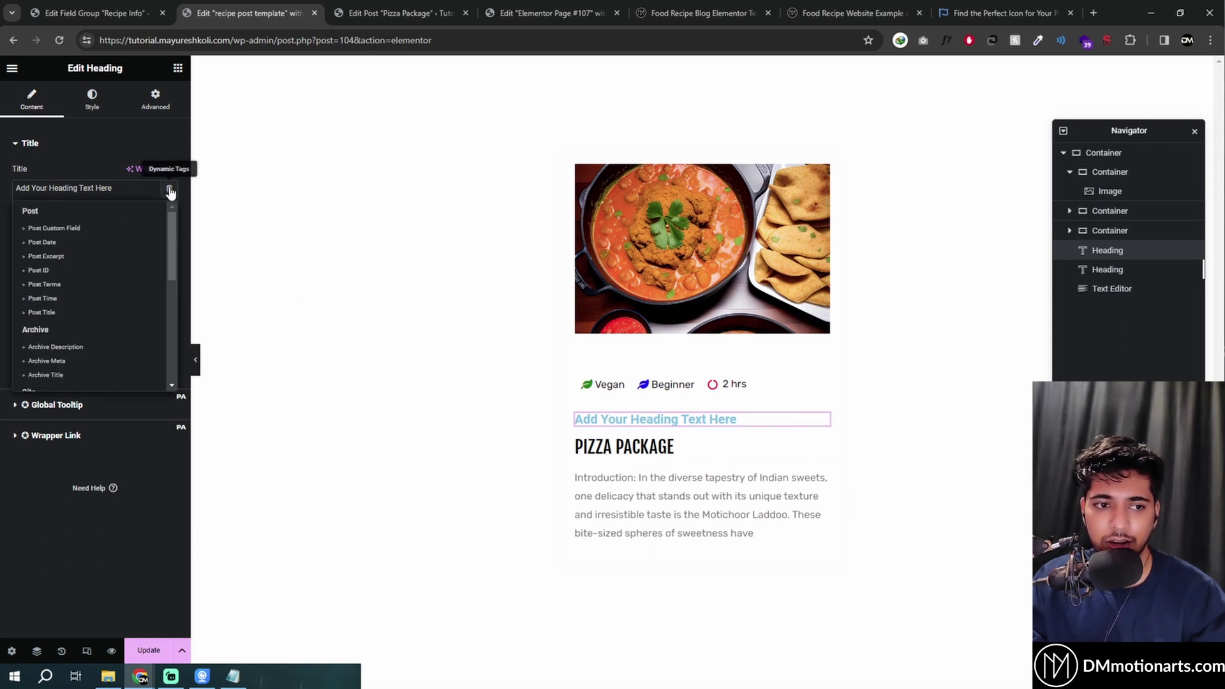
click(65, 312)
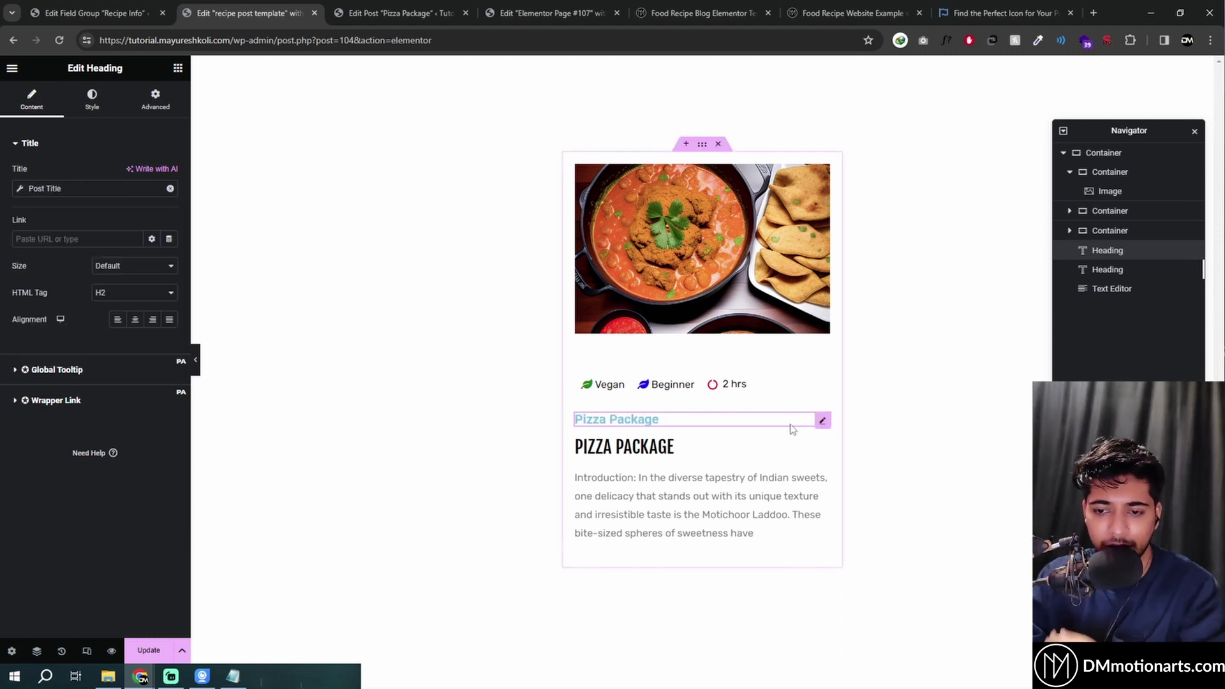
key(Delete)
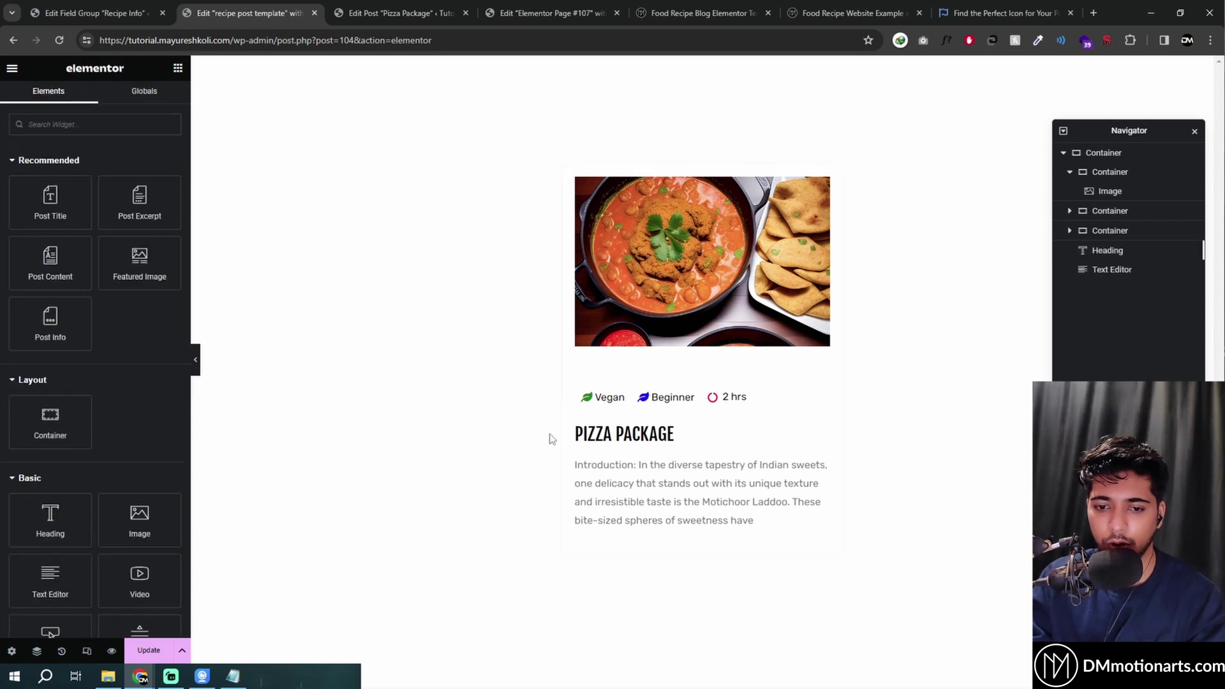
Examine the Post Excerpt dynamic tag settings of the card's description text, including excerpt length and use of post content.
click(825, 469)
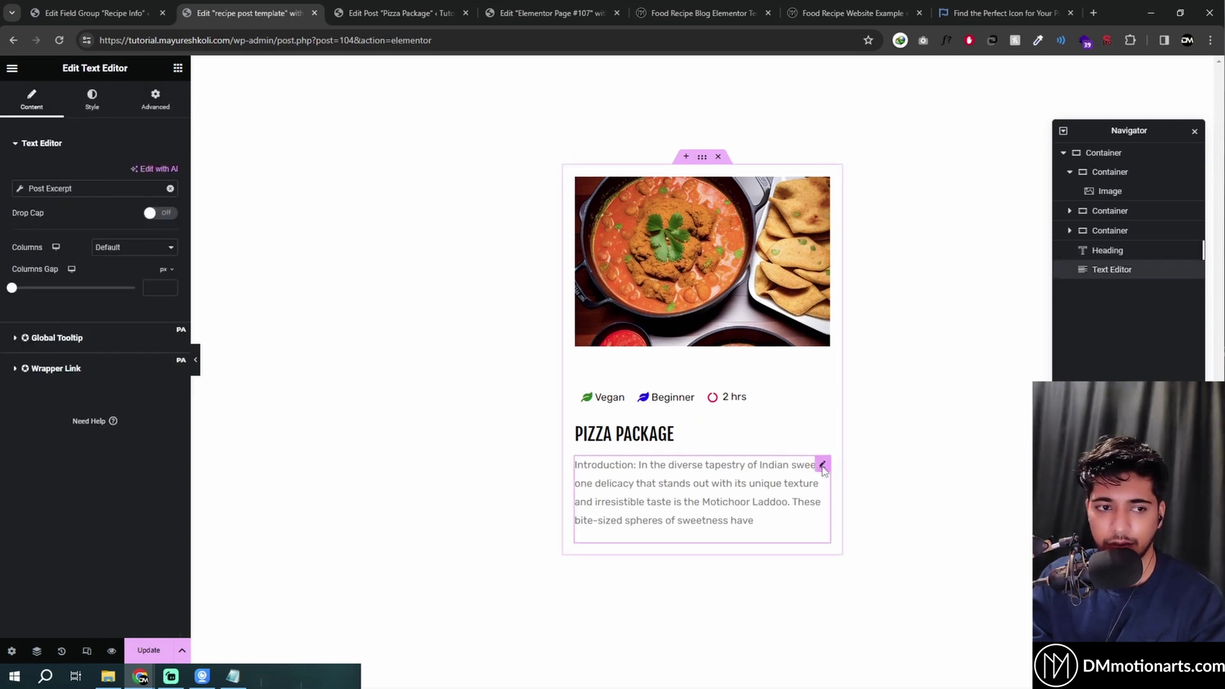
click(21, 193)
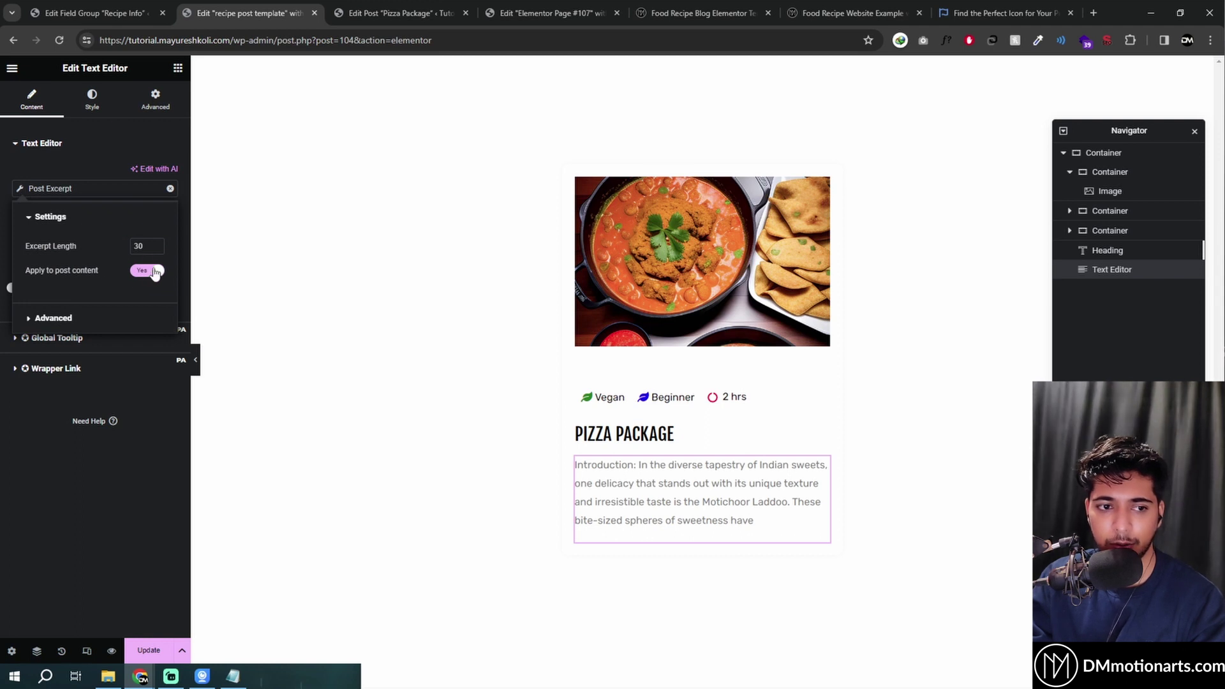
click(58, 426)
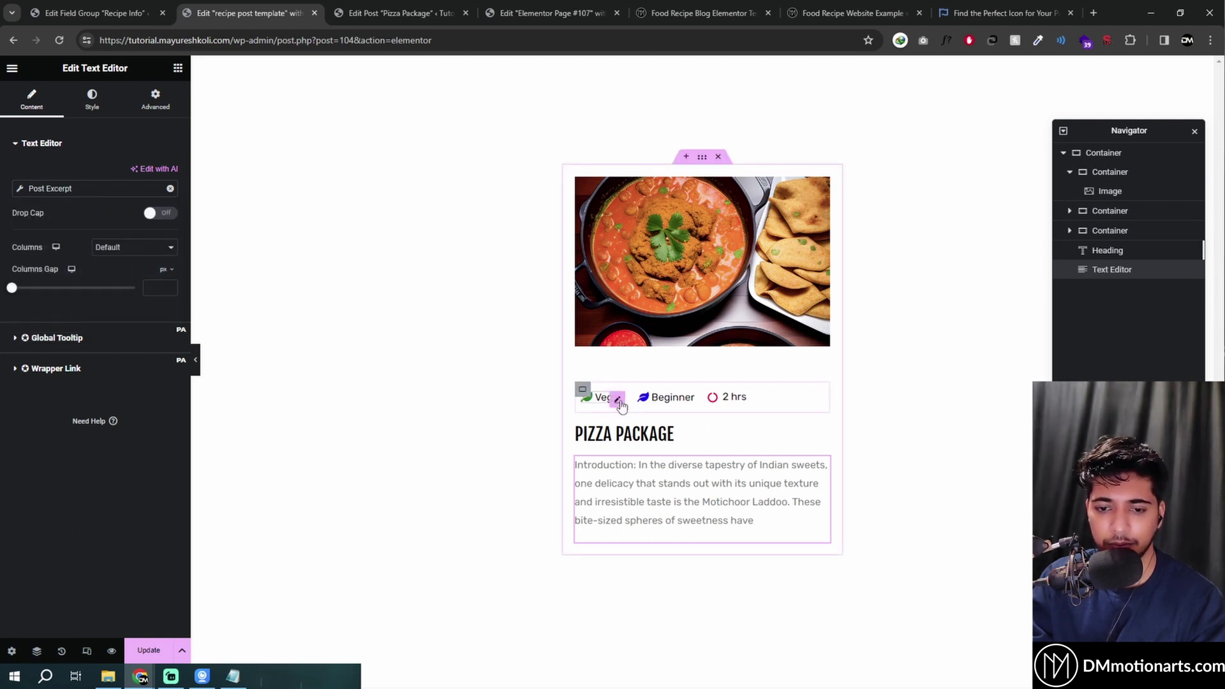
Clear the card image's dynamic source and assign Featured Image to it again.
click(814, 196)
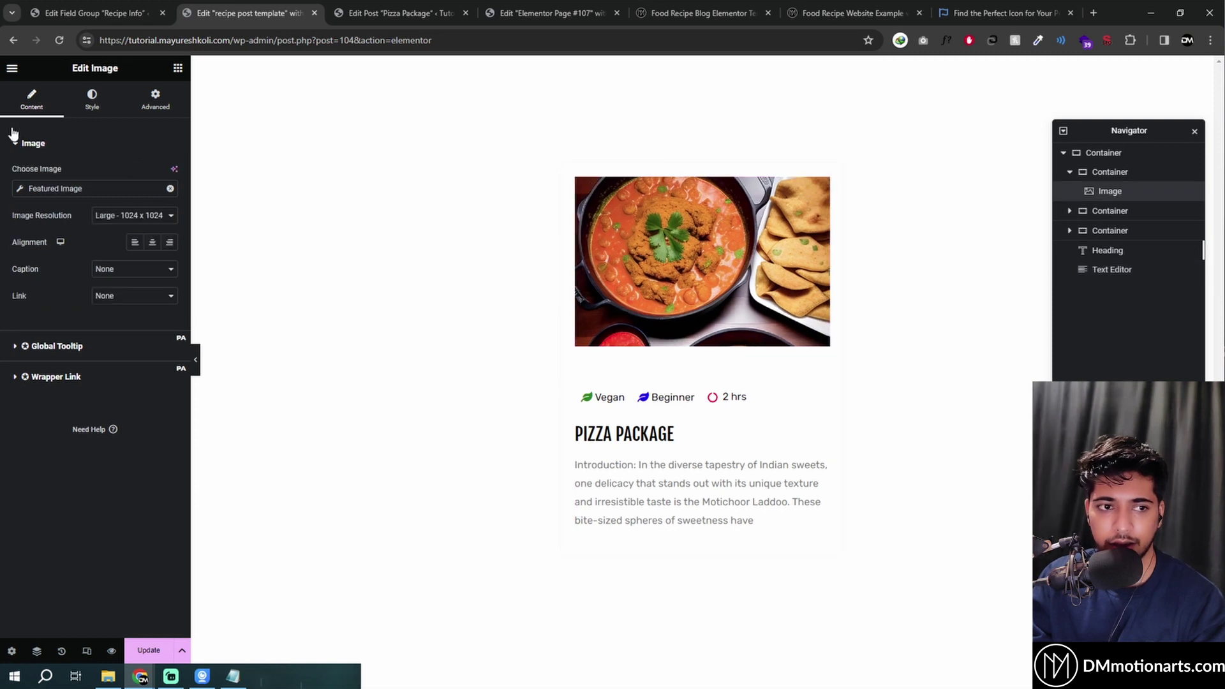
click(169, 189)
click(171, 250)
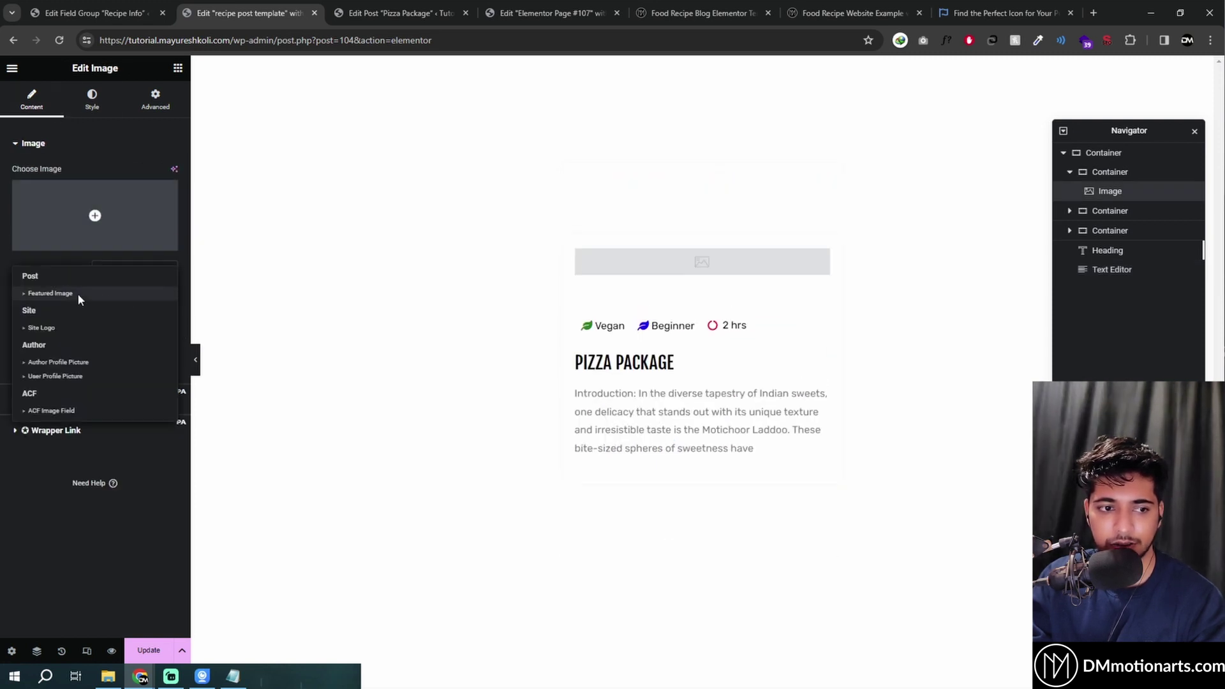
click(50, 293)
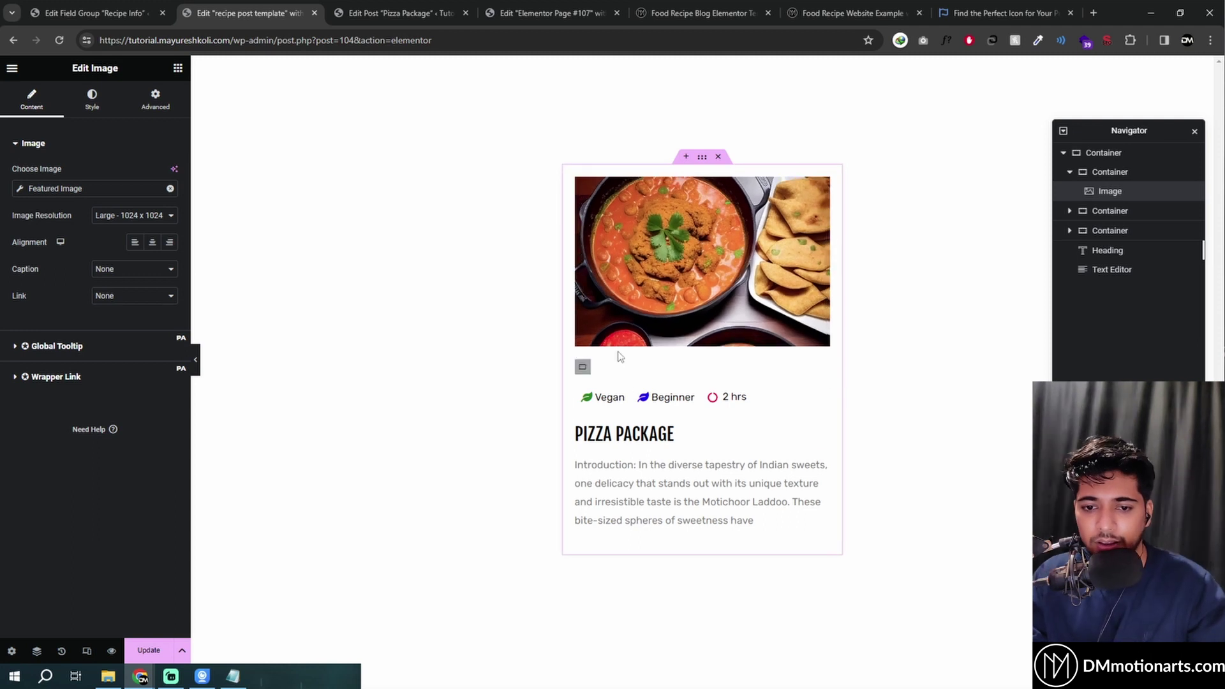
Delete the empty container between the card image and the recipe info row.
click(583, 368)
key(Delete)
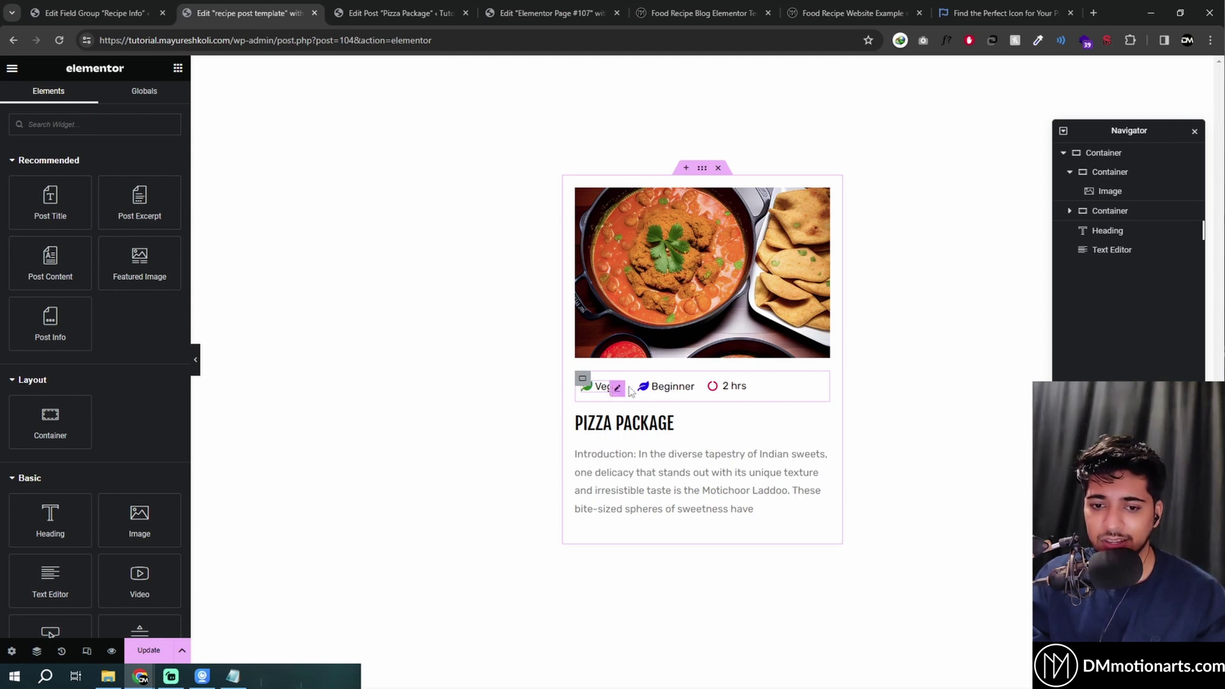
Examine which ACF fields feed the recipe type heading and the duration icon box in the card's info row.
click(667, 386)
click(724, 387)
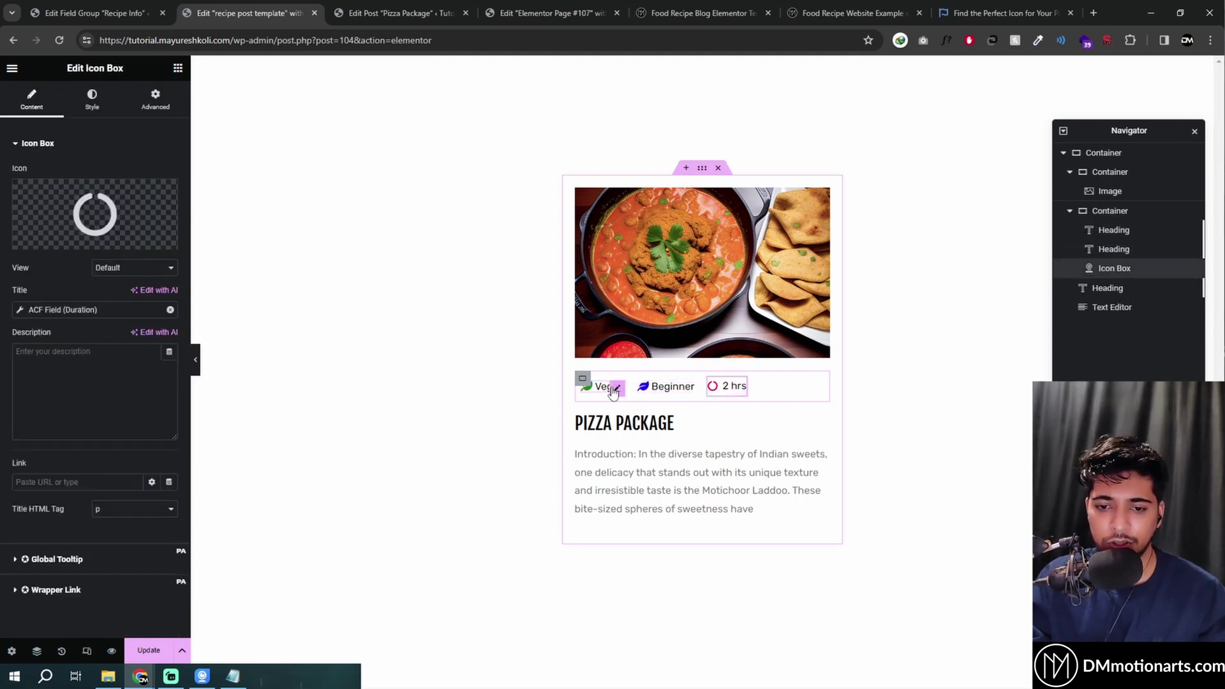
click(612, 391)
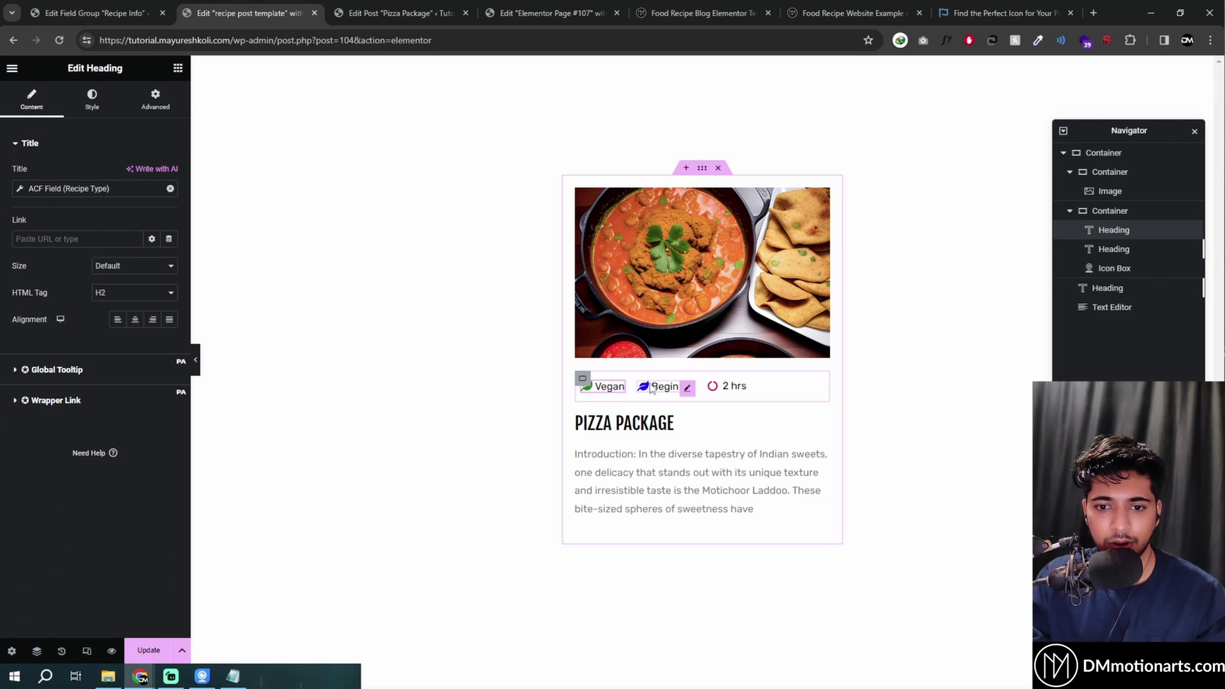
click(710, 388)
click(592, 389)
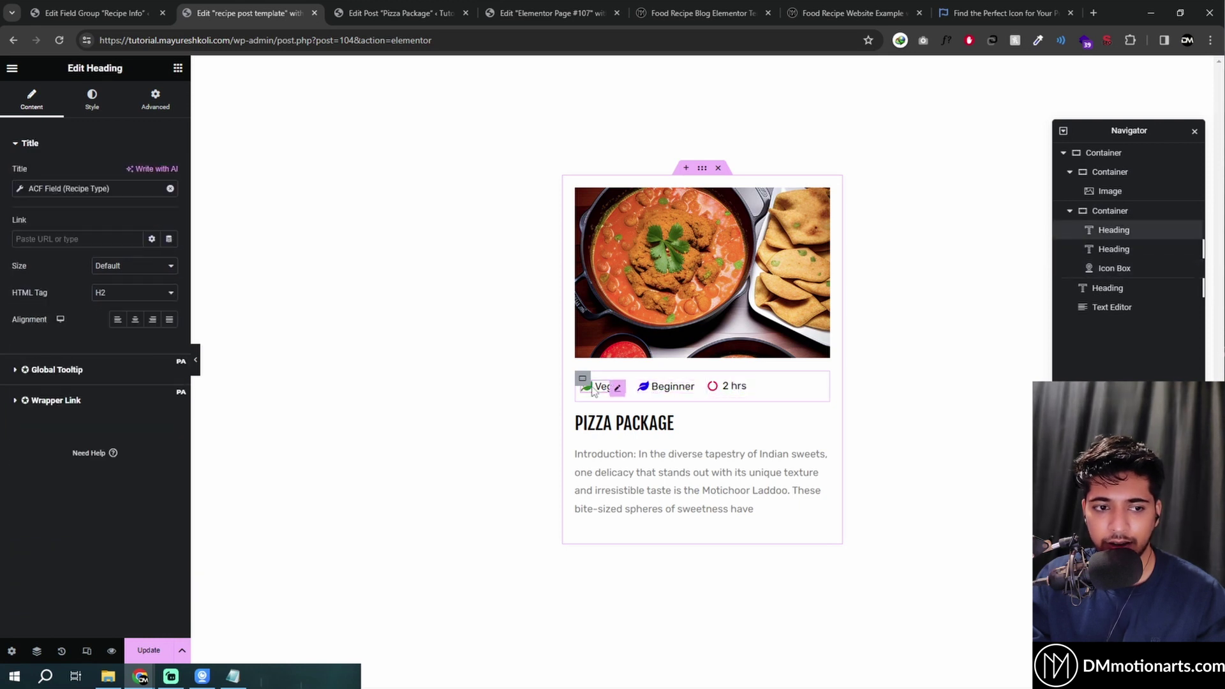
Find the Heading widget and place a new heading between the recipe info row and the recipe title.
click(583, 379)
click(178, 68)
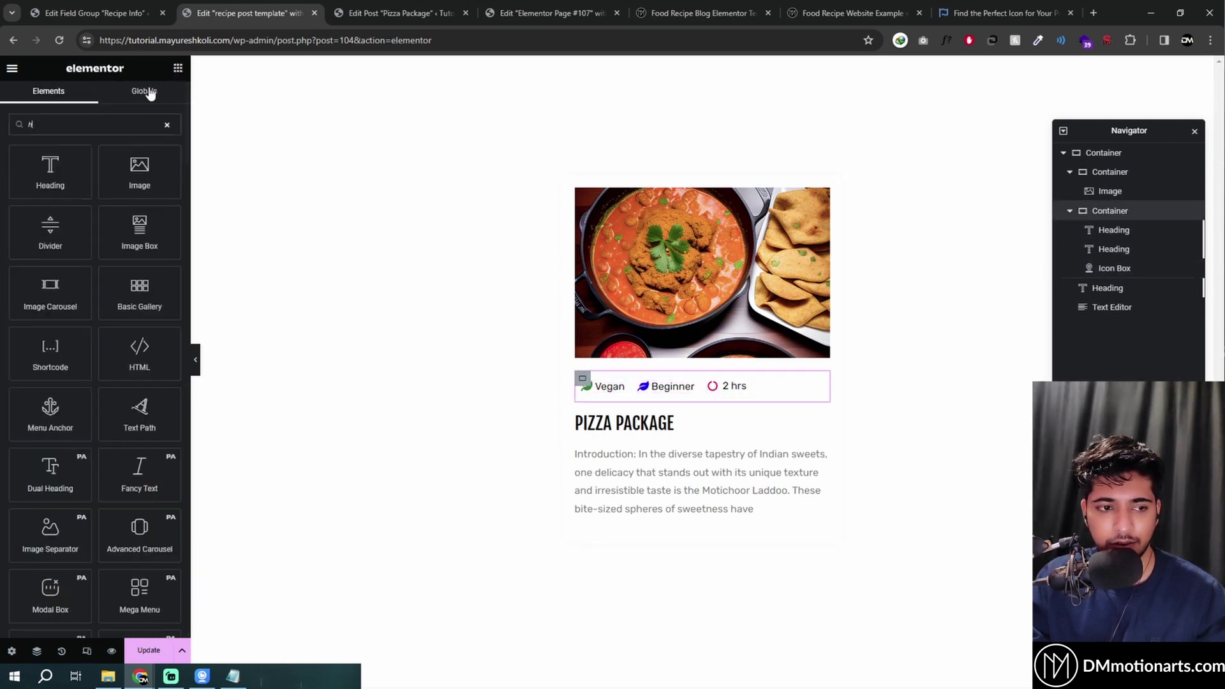
text(head)
drag(40, 186, 618, 415)
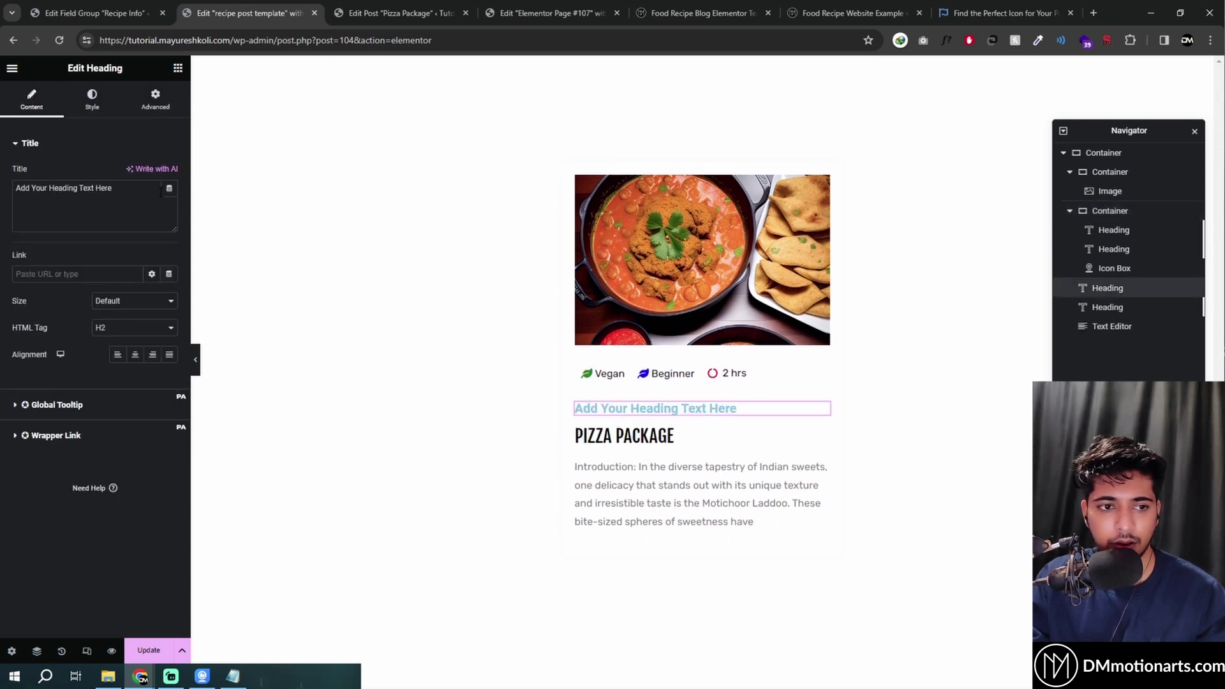
Link the new heading's title to an ACF Field with the second Recipe Type entry as its key.
click(168, 189)
scroll(69, 354, down, 5)
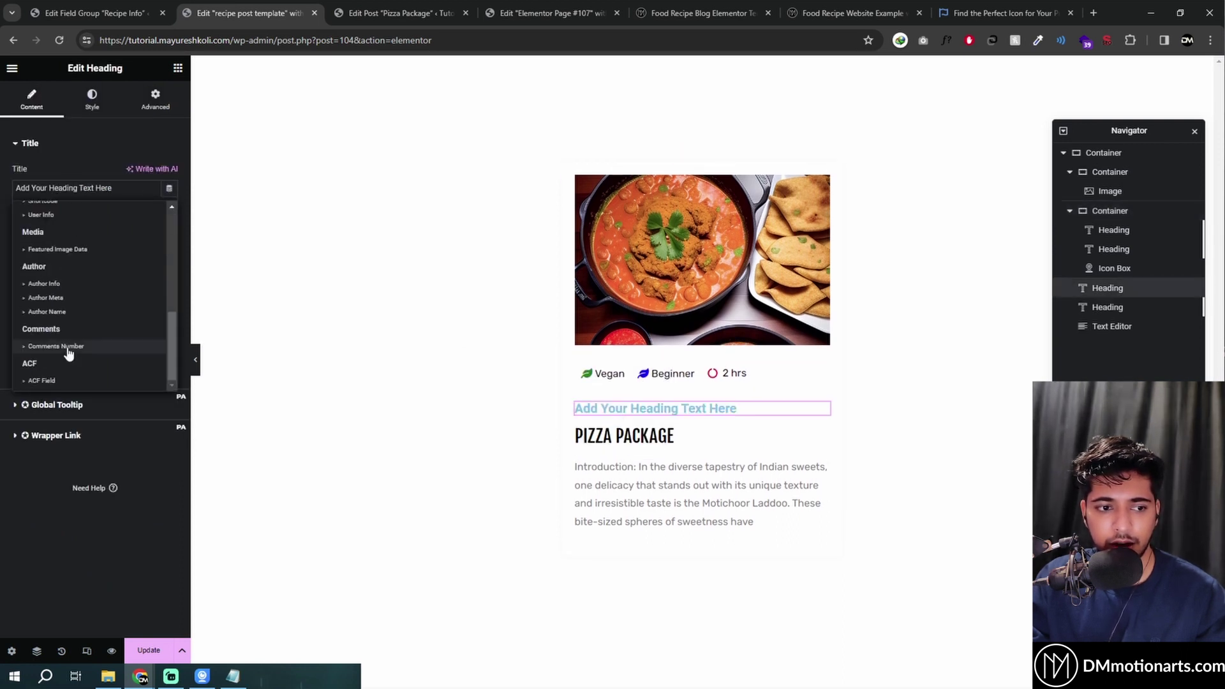
click(50, 381)
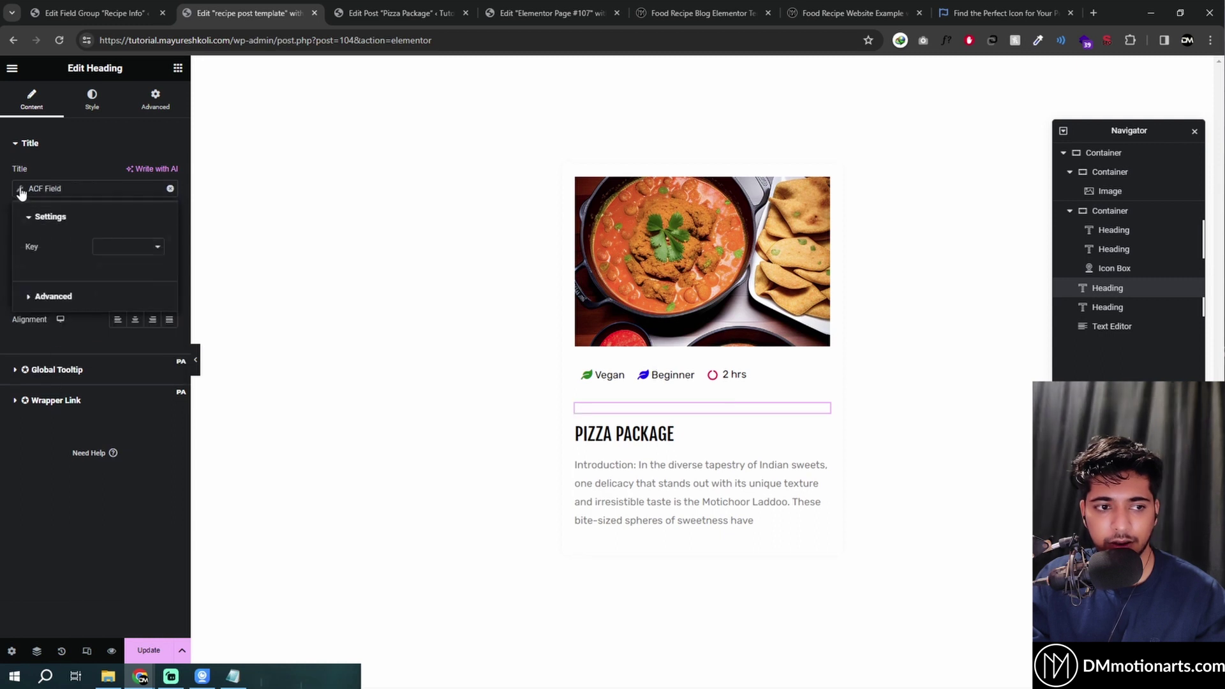
click(124, 247)
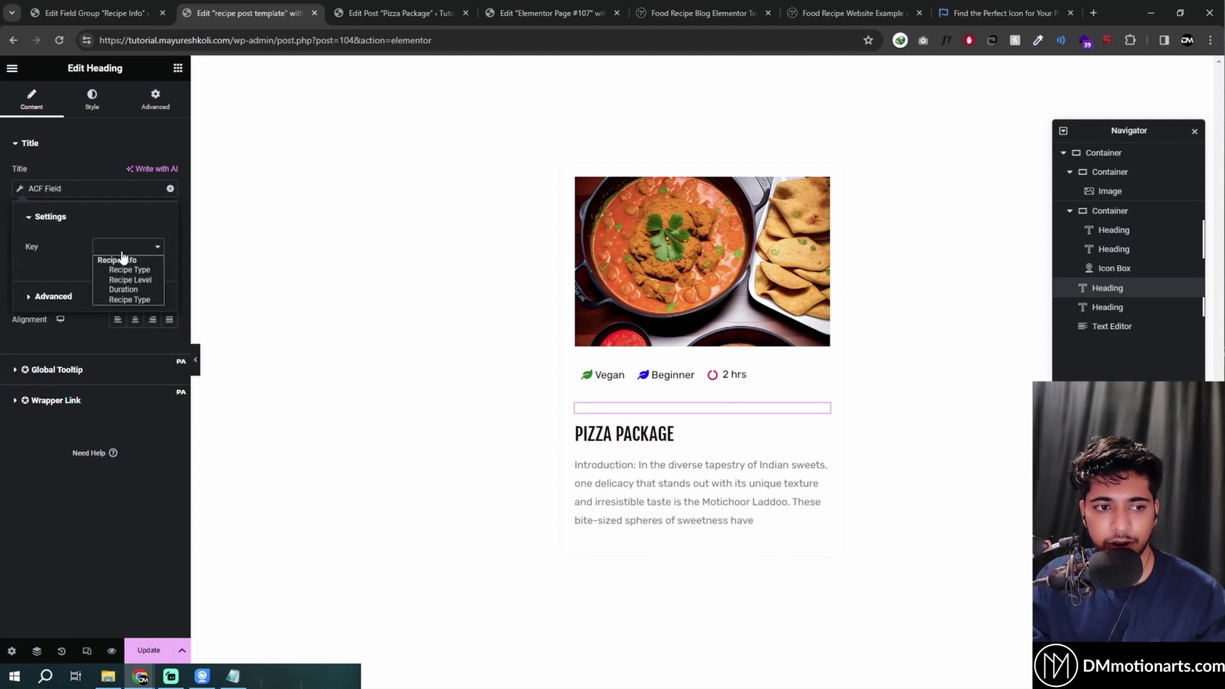
click(134, 299)
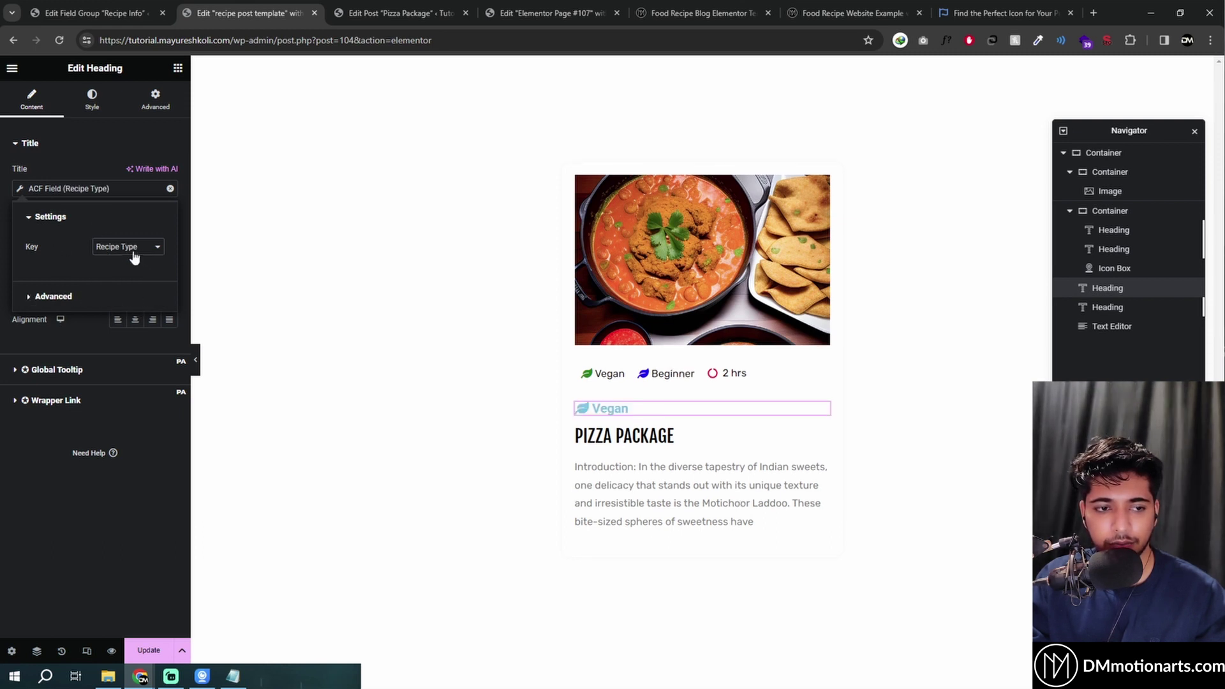
click(134, 250)
click(135, 300)
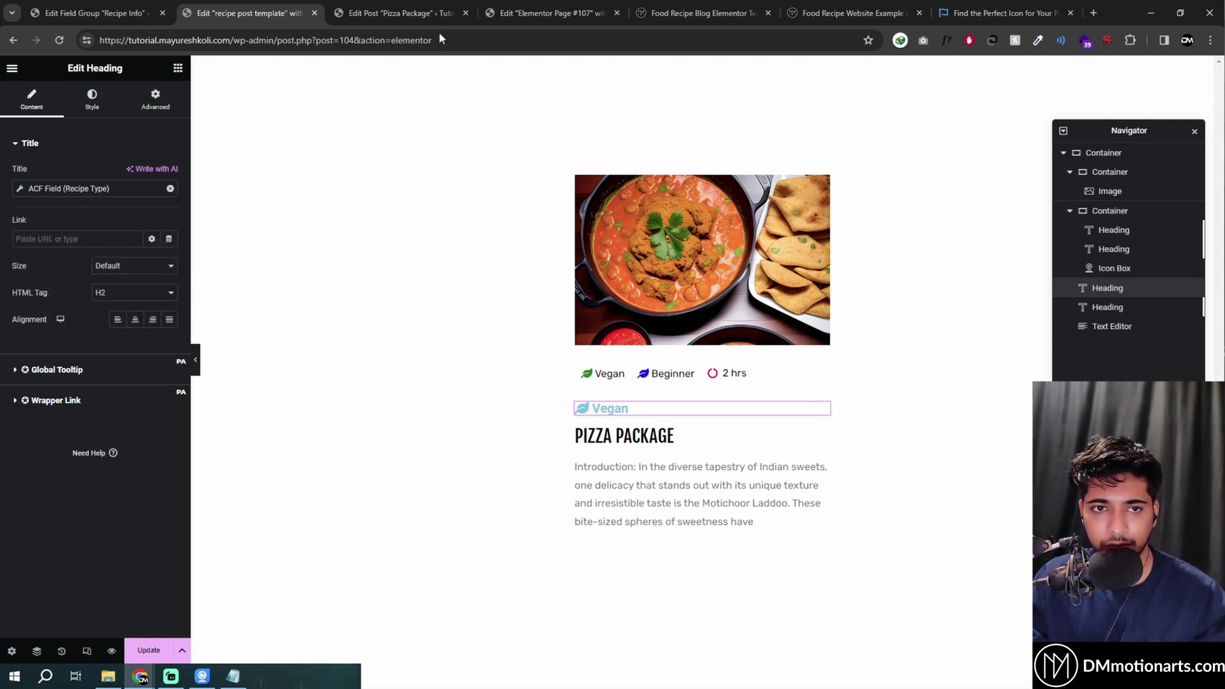
Rename the fourth Recipe Info field's name as recipe_type2 and save the field group.
click(159, 5)
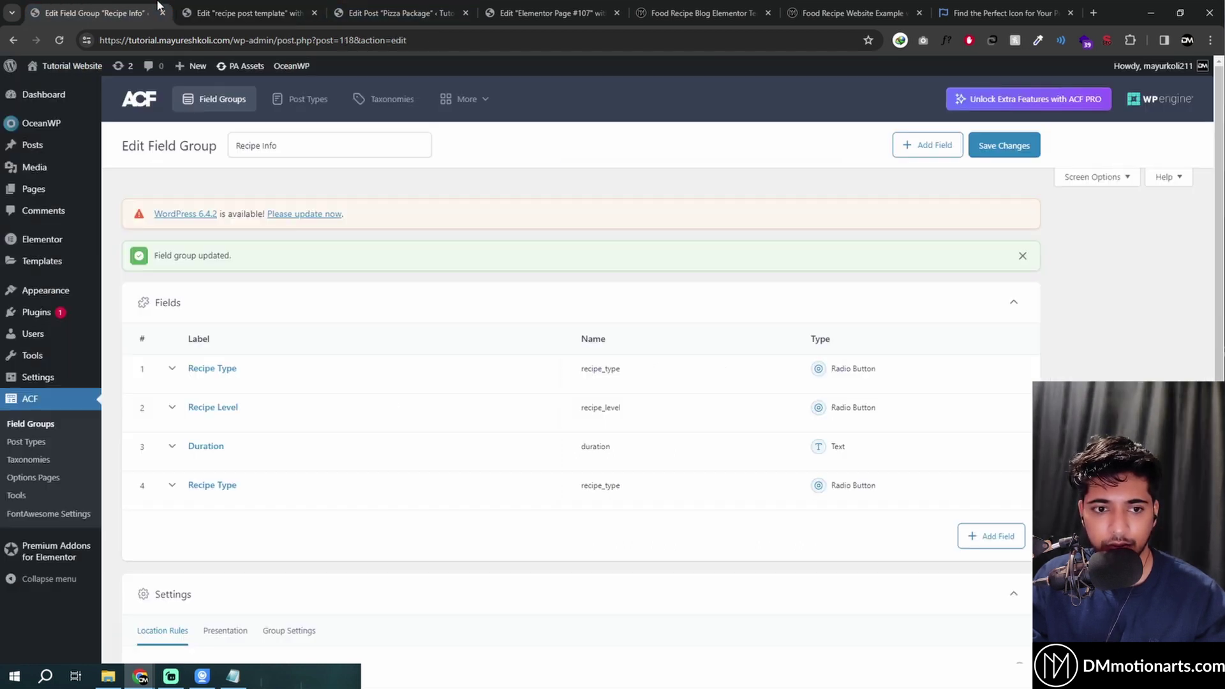
click(325, 504)
scroll(273, 400, down, 5)
click(276, 422)
text(2)
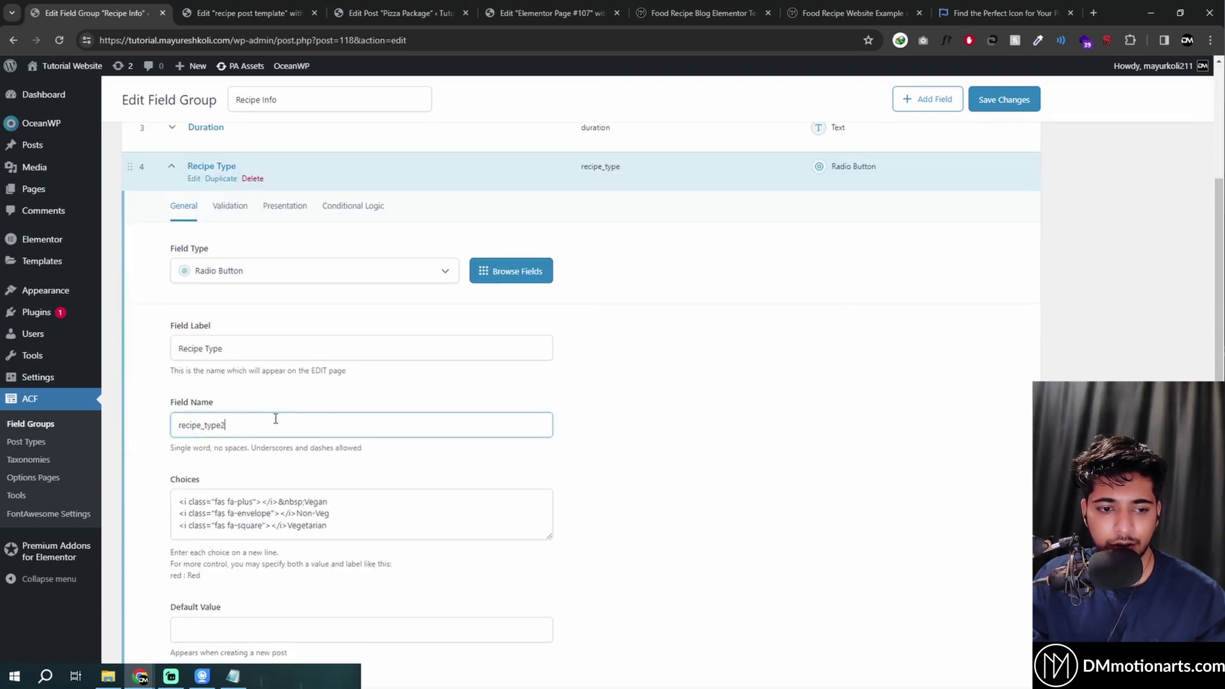
click(989, 100)
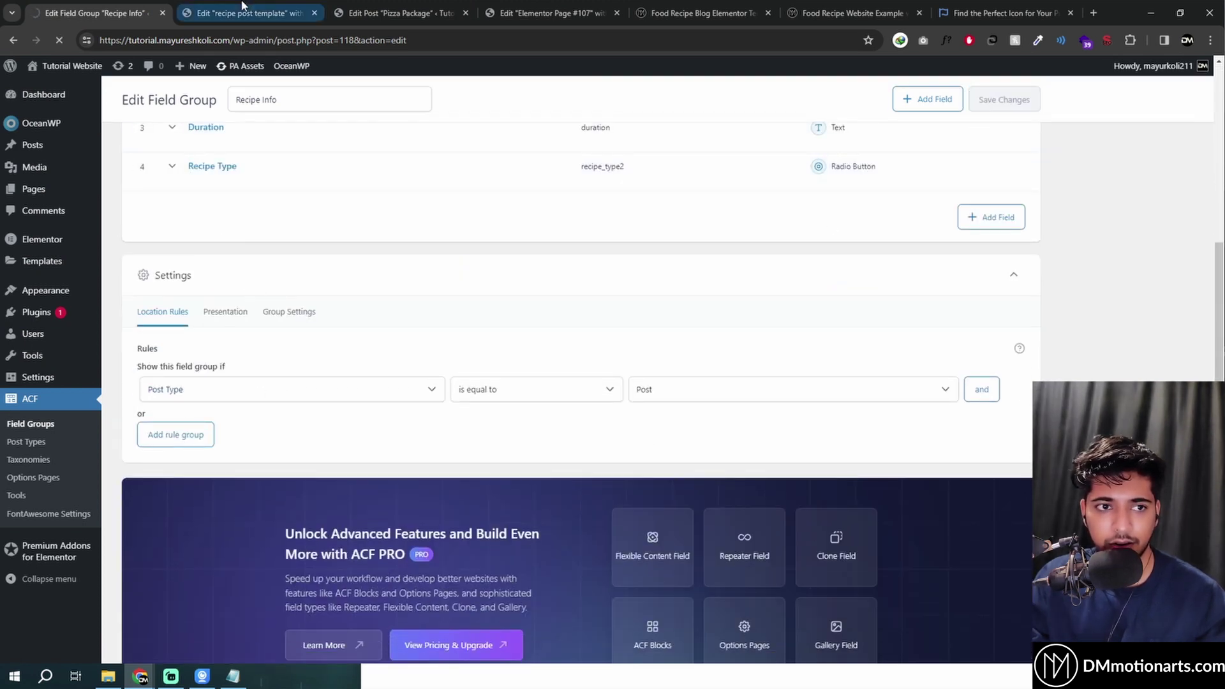
Move the Pizza Package post's browser tab next to the field group's tab and update the post.
click(244, 5)
click(392, 13)
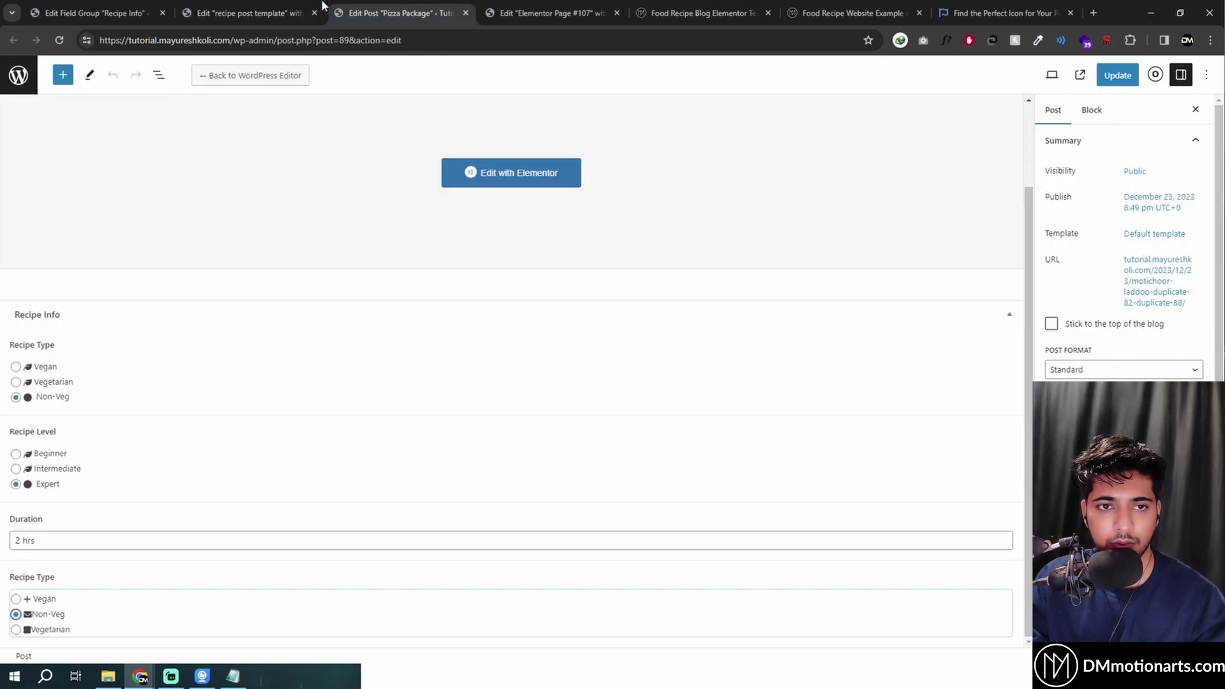
drag(393, 12, 293, 11)
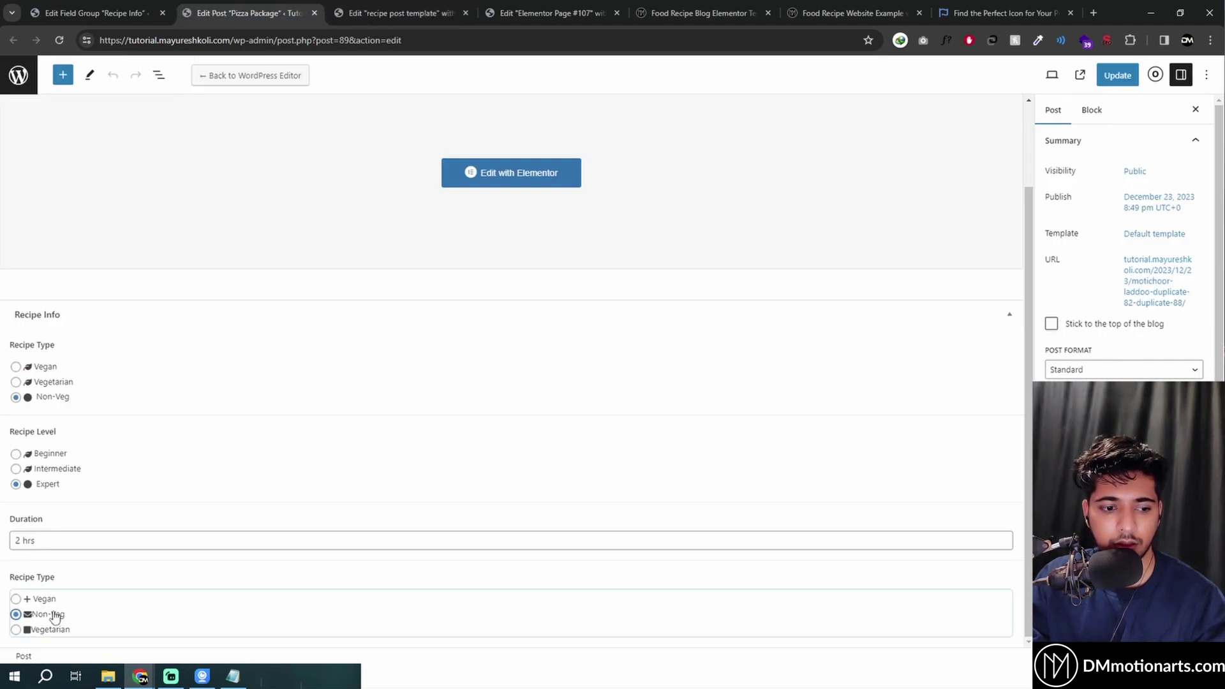
click(1111, 77)
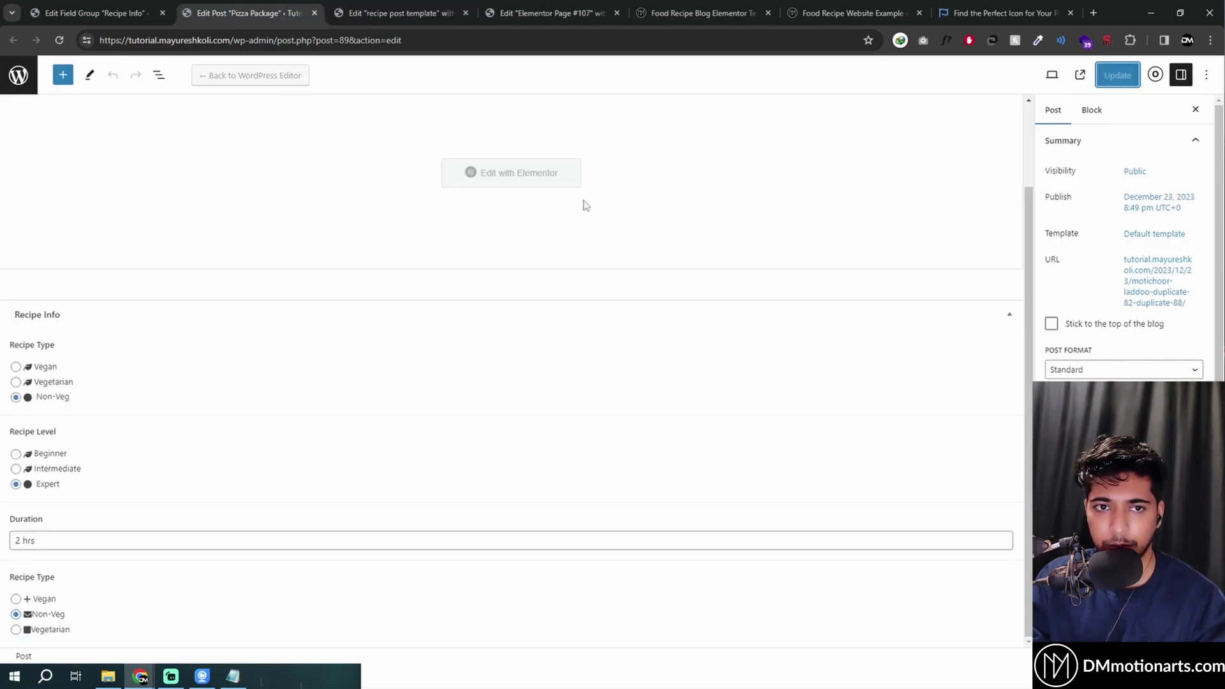
Inspect the new heading's ACF source and its available field keys in the recipe post template.
click(385, 10)
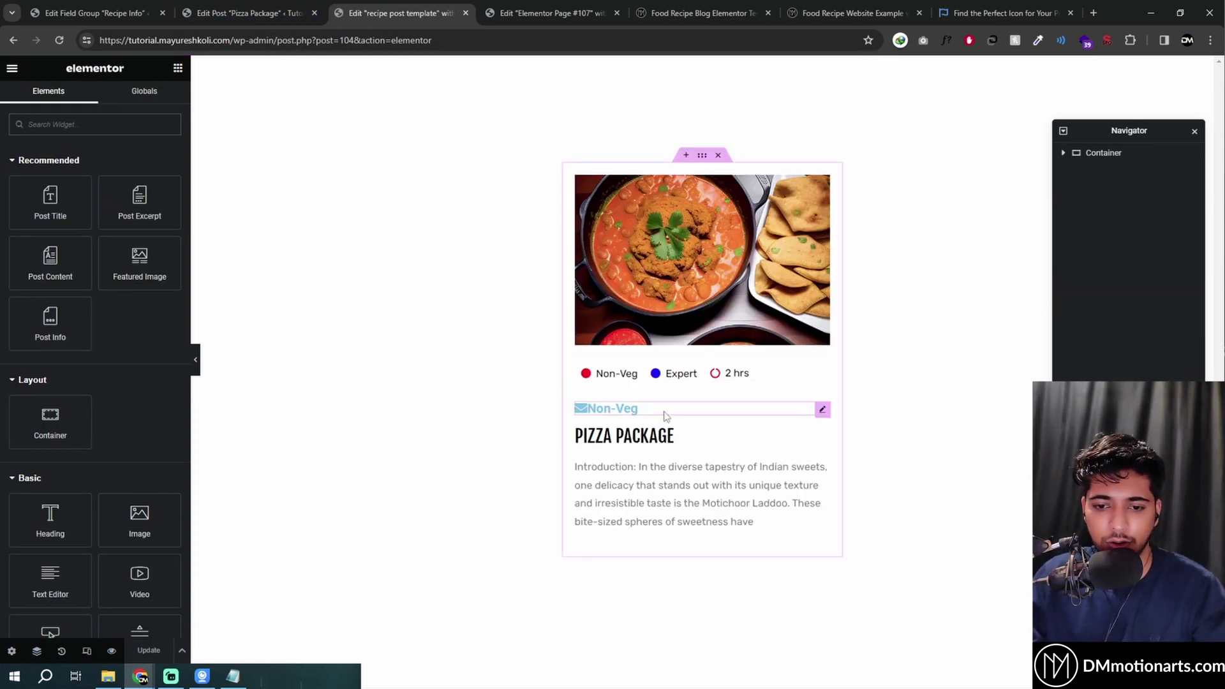
click(657, 412)
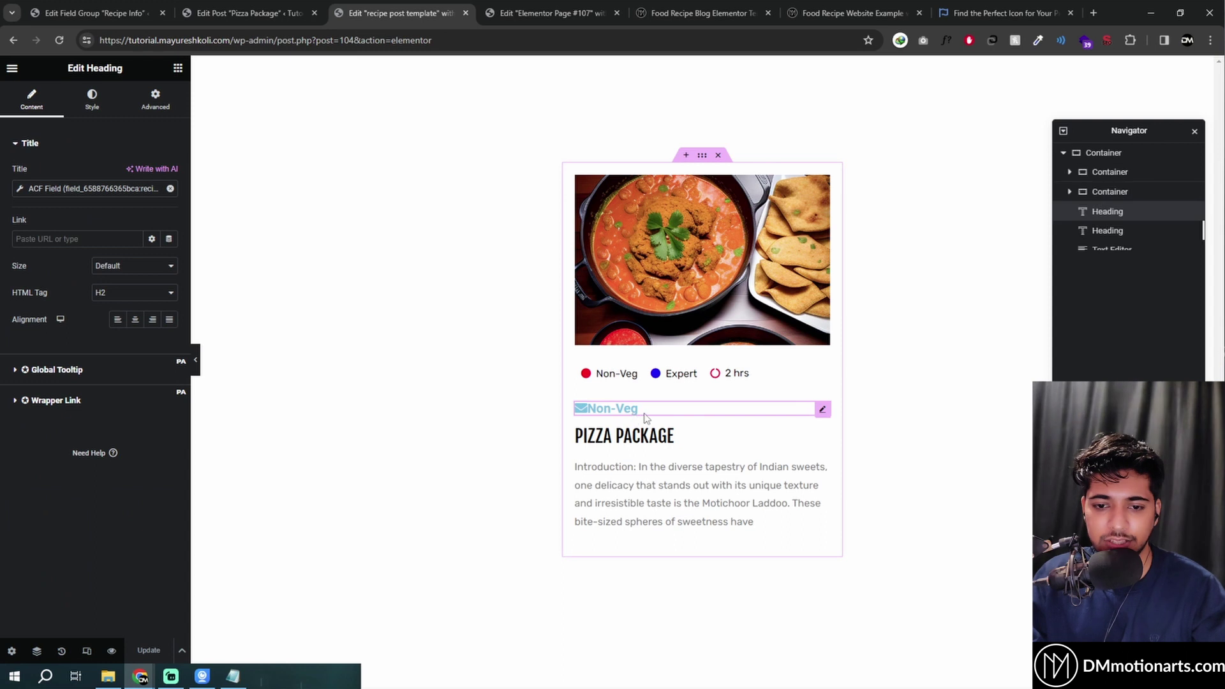
click(20, 189)
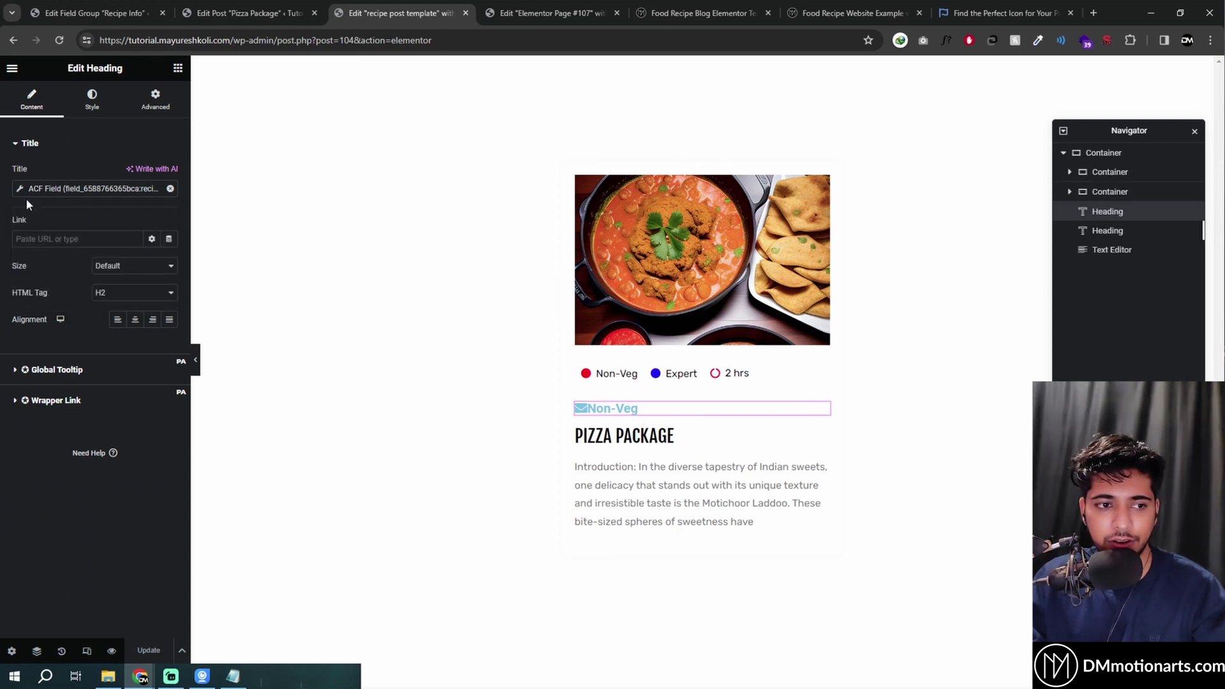
click(122, 247)
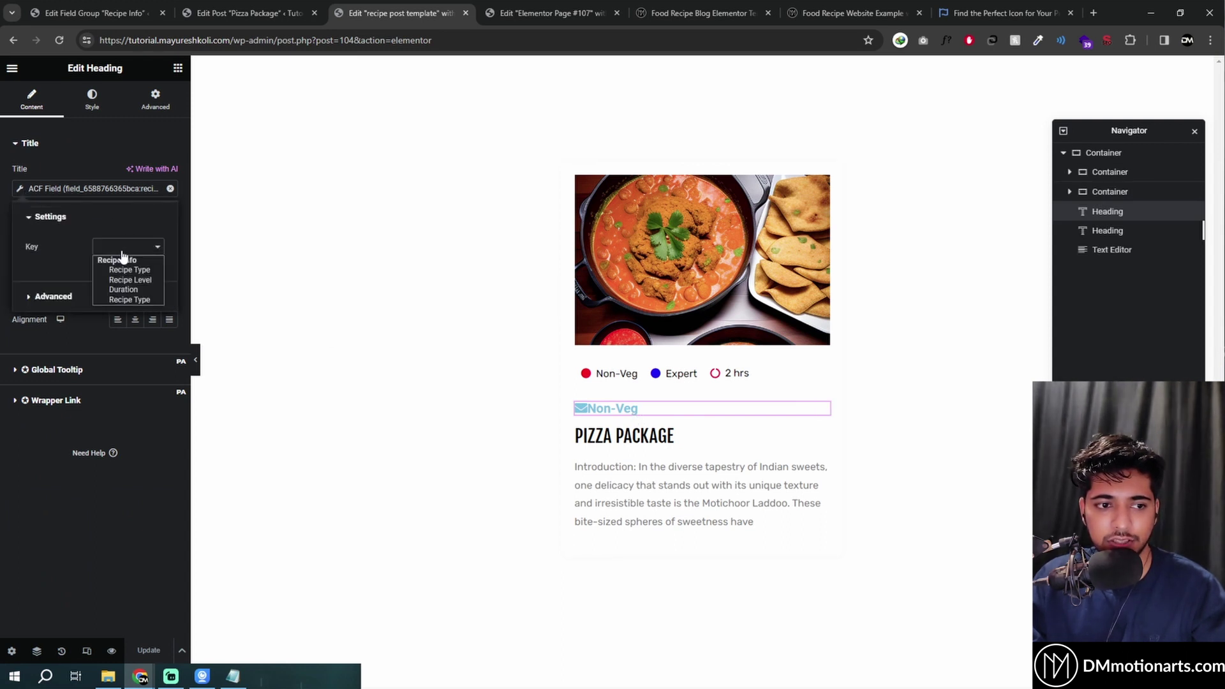
click(136, 333)
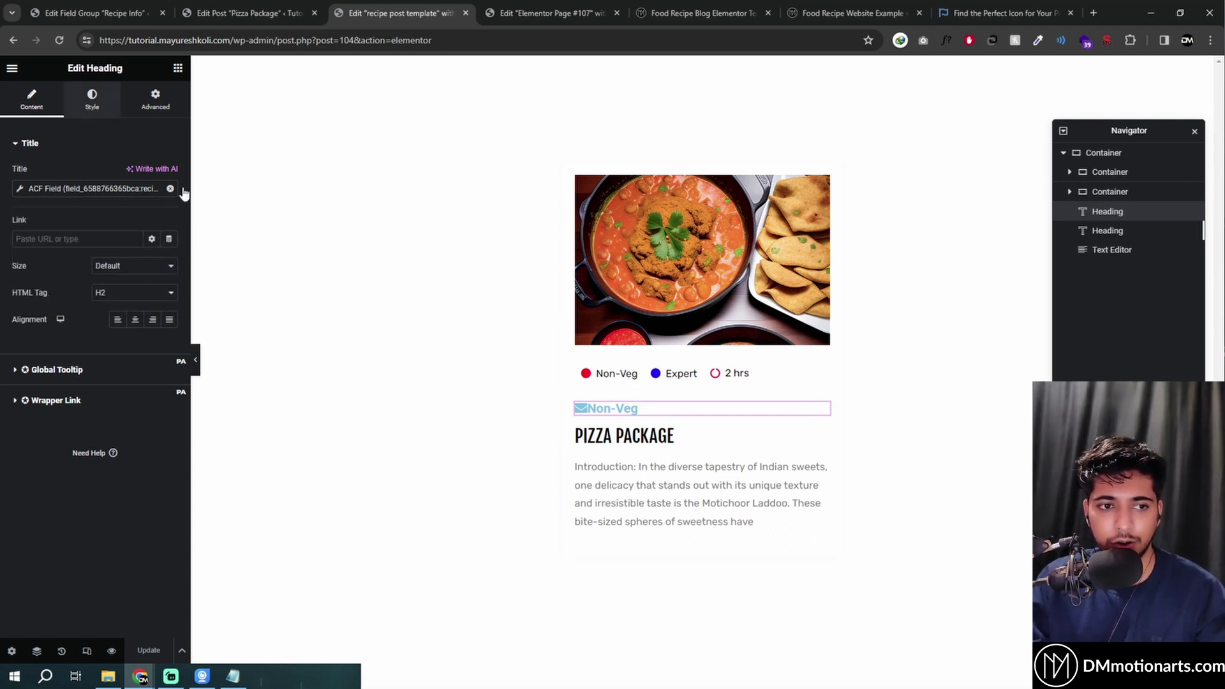
Try different text colors on the new heading above the recipe title and set it to black (#000000).
click(92, 101)
click(169, 173)
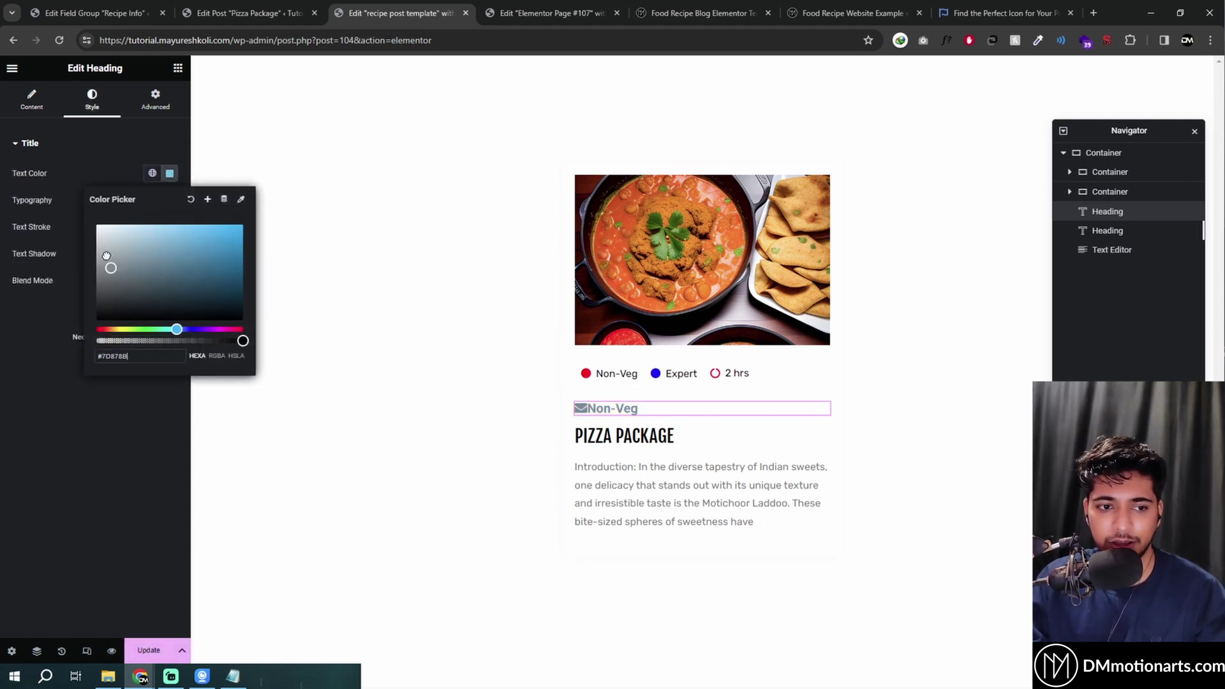
drag(102, 268, 47, 328)
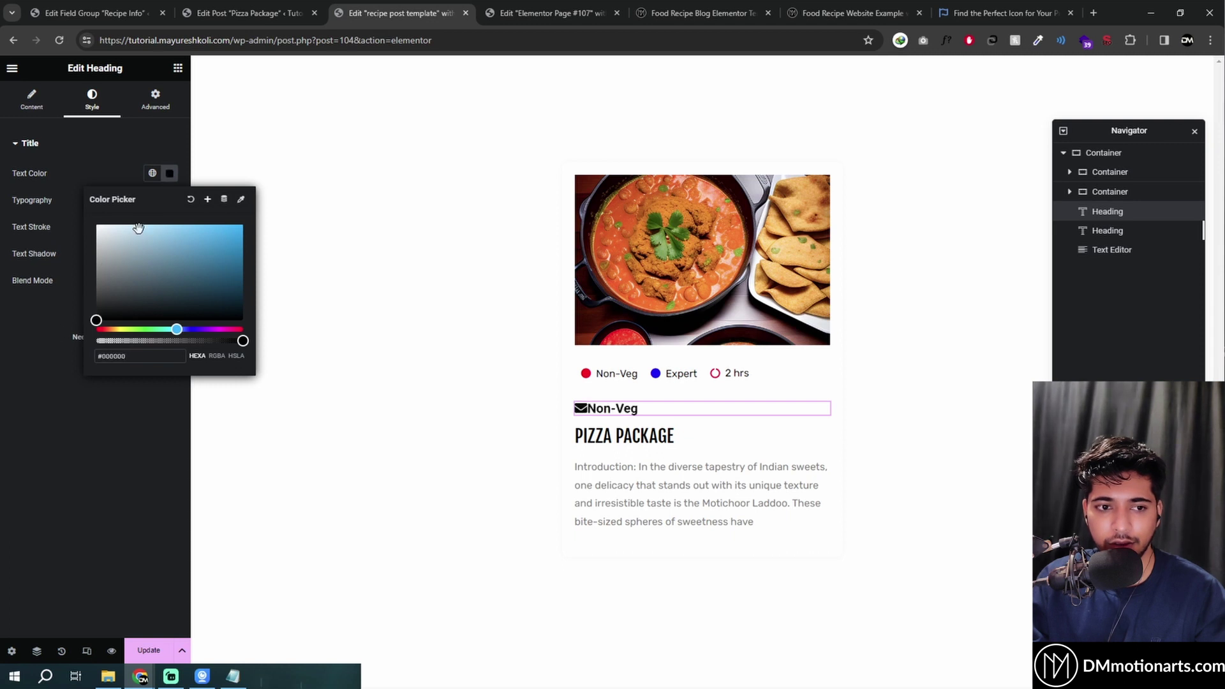
click(143, 299)
click(169, 173)
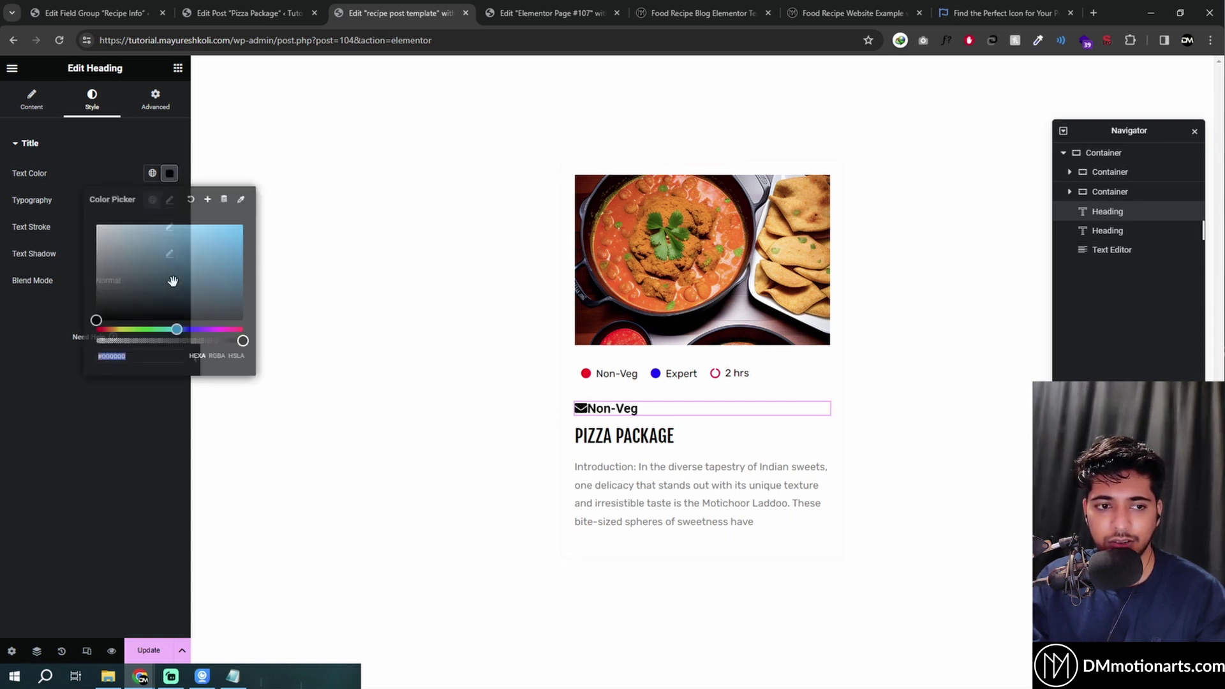
click(142, 279)
click(159, 288)
click(190, 233)
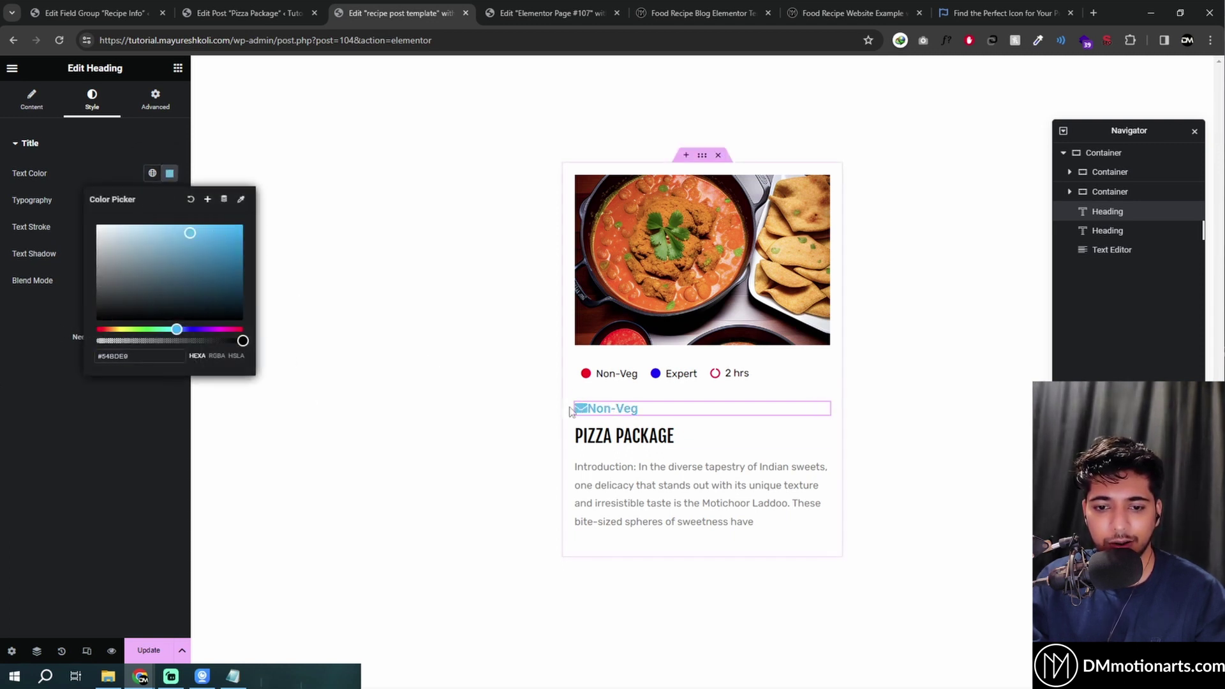
click(13, 368)
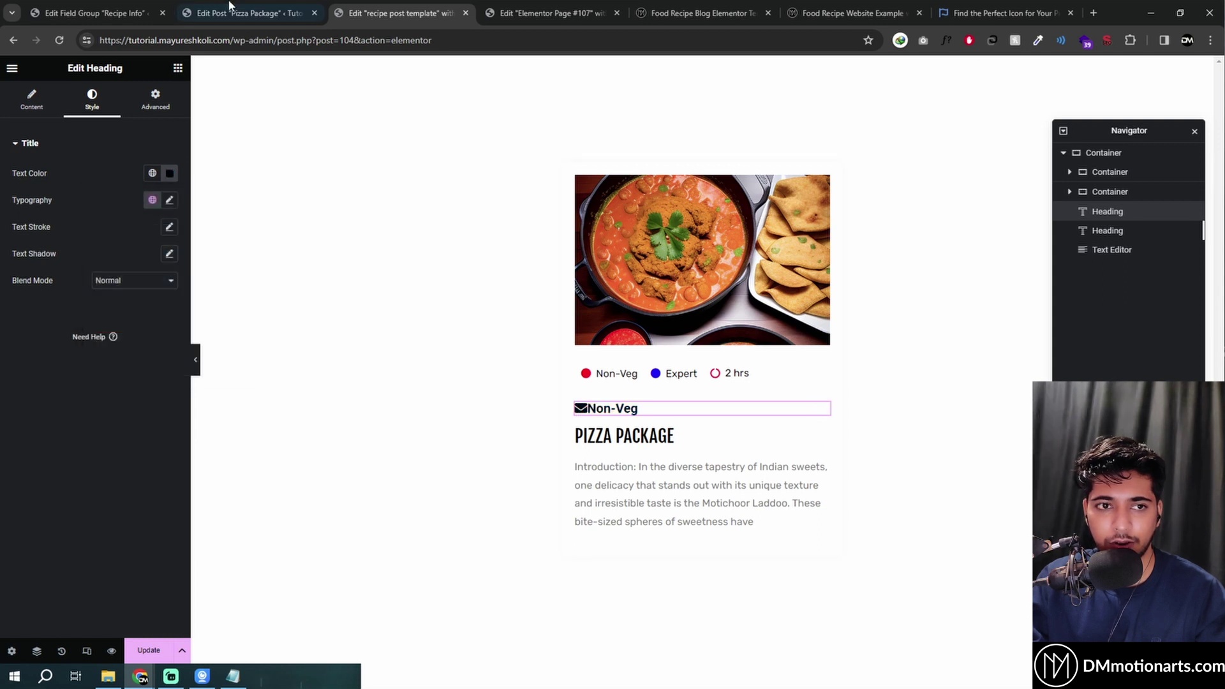
Open the fourth Recipe Info field, recipe_type2, in the field group and bring up its choices.
click(249, 12)
click(96, 13)
click(275, 486)
scroll(255, 415, down, 7)
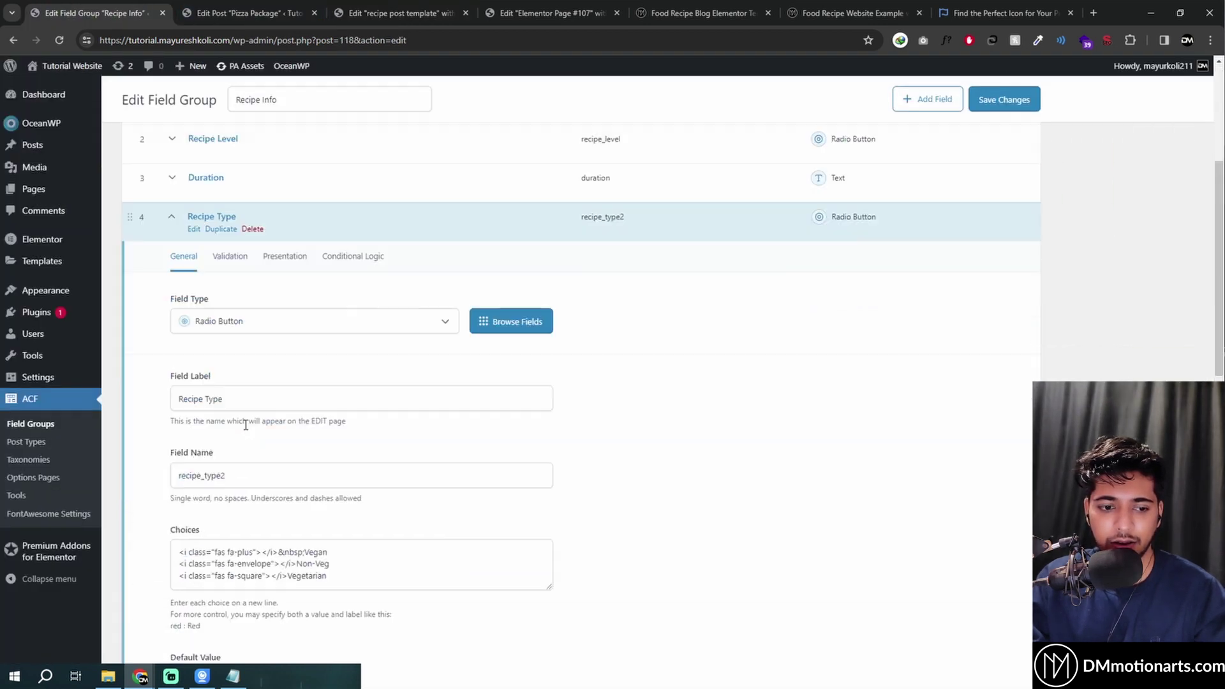
Try to add an inline style of "red" to the plus icon in the Vegan choice.
text(style=)
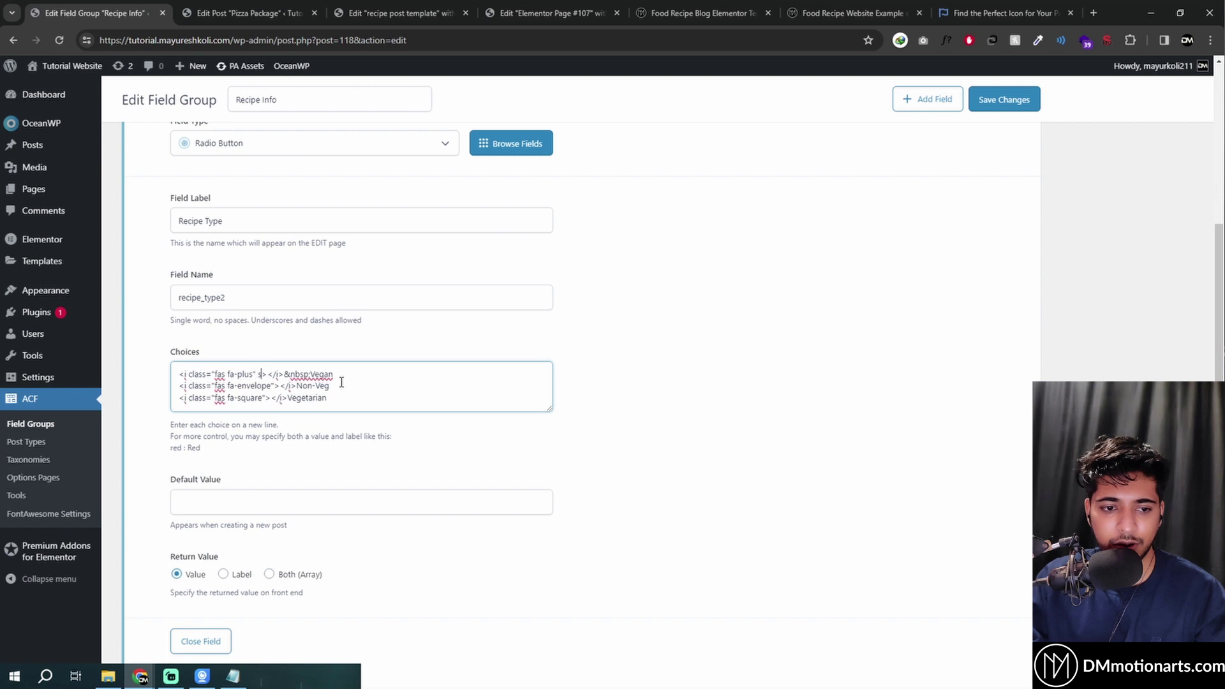
text(""re)
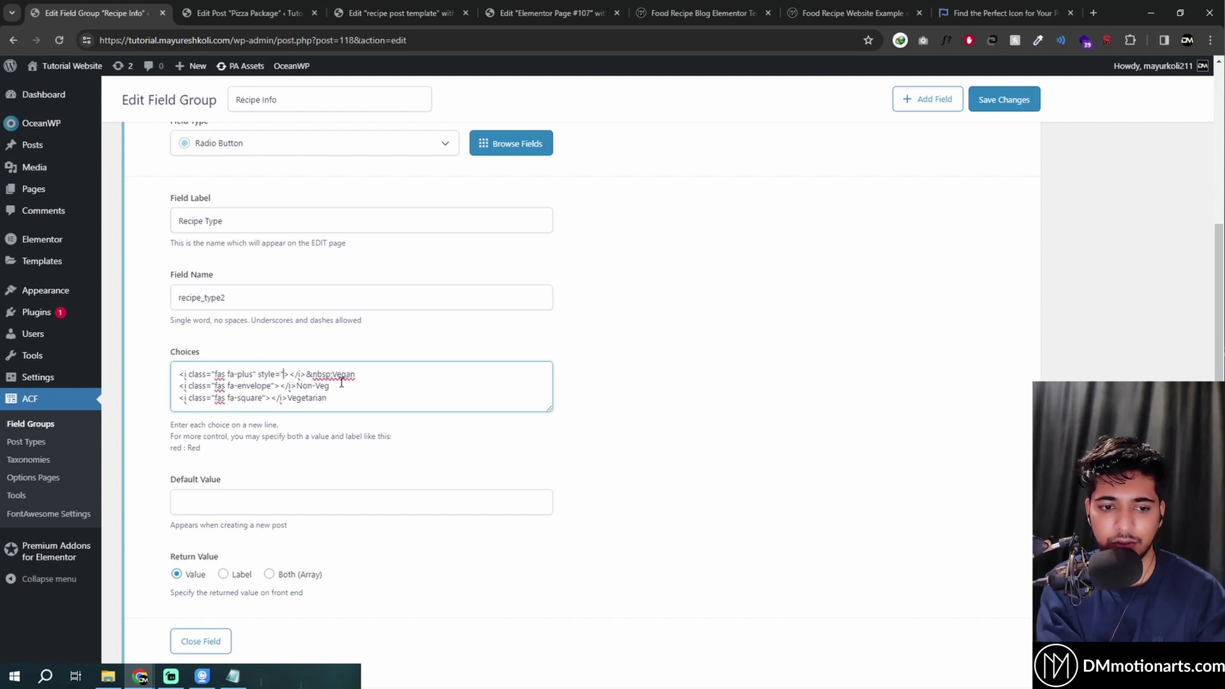
text(d)
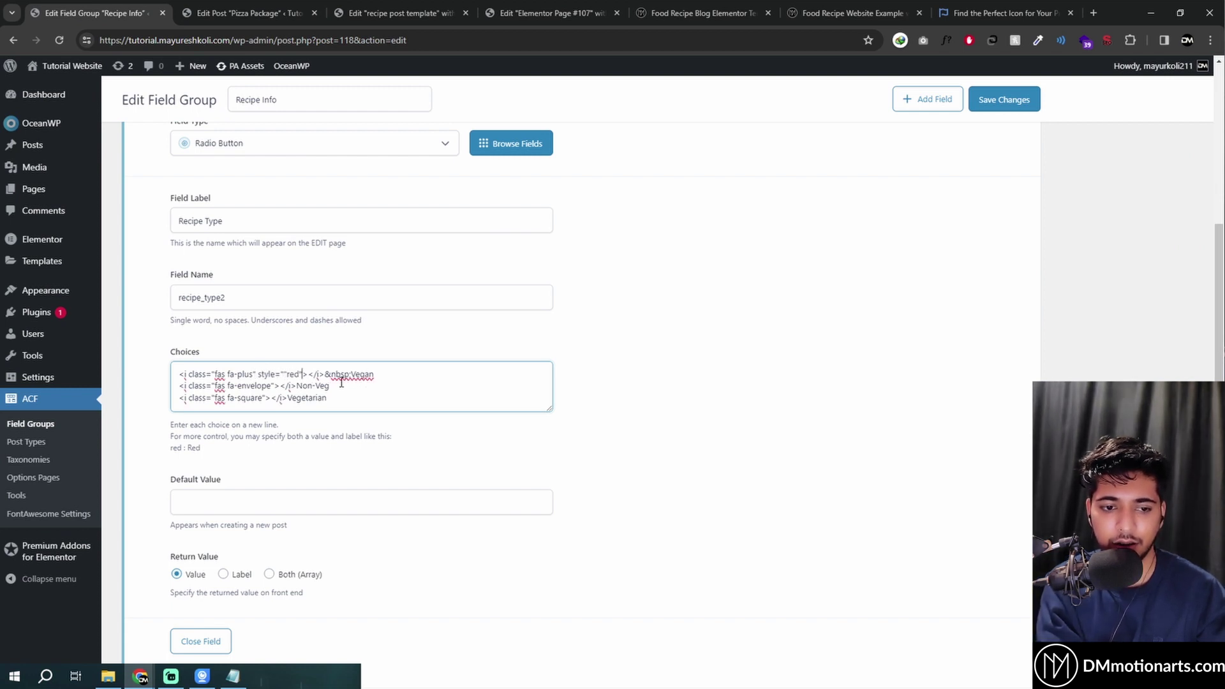
key(BackSpace)
key(ctrl+z)
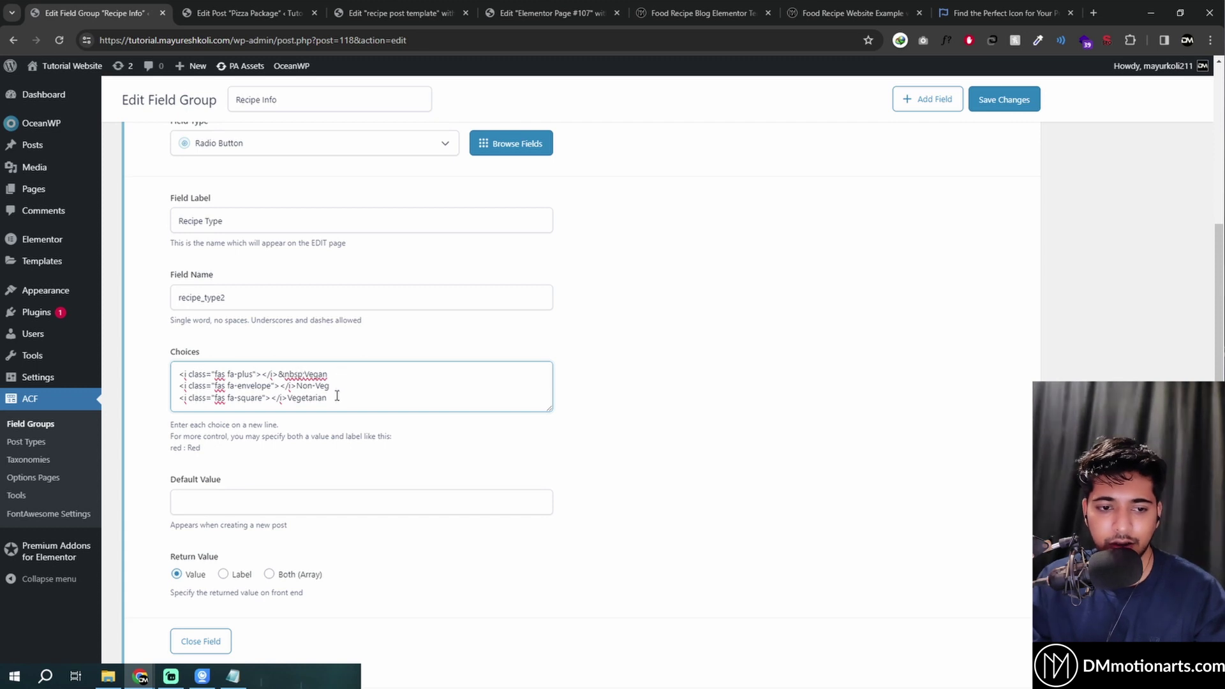
Compare the fa-plus icon class in the Notepad snippet with the icon classes in the field's choices.
click(242, 13)
click(125, 8)
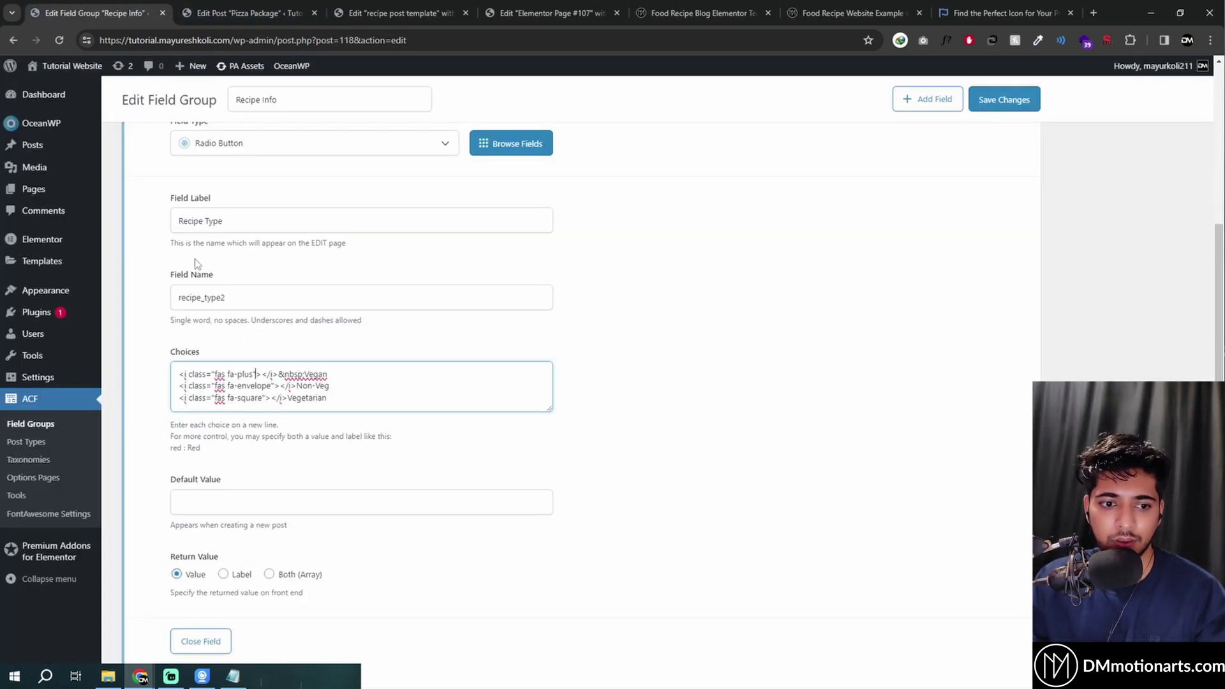
click(232, 676)
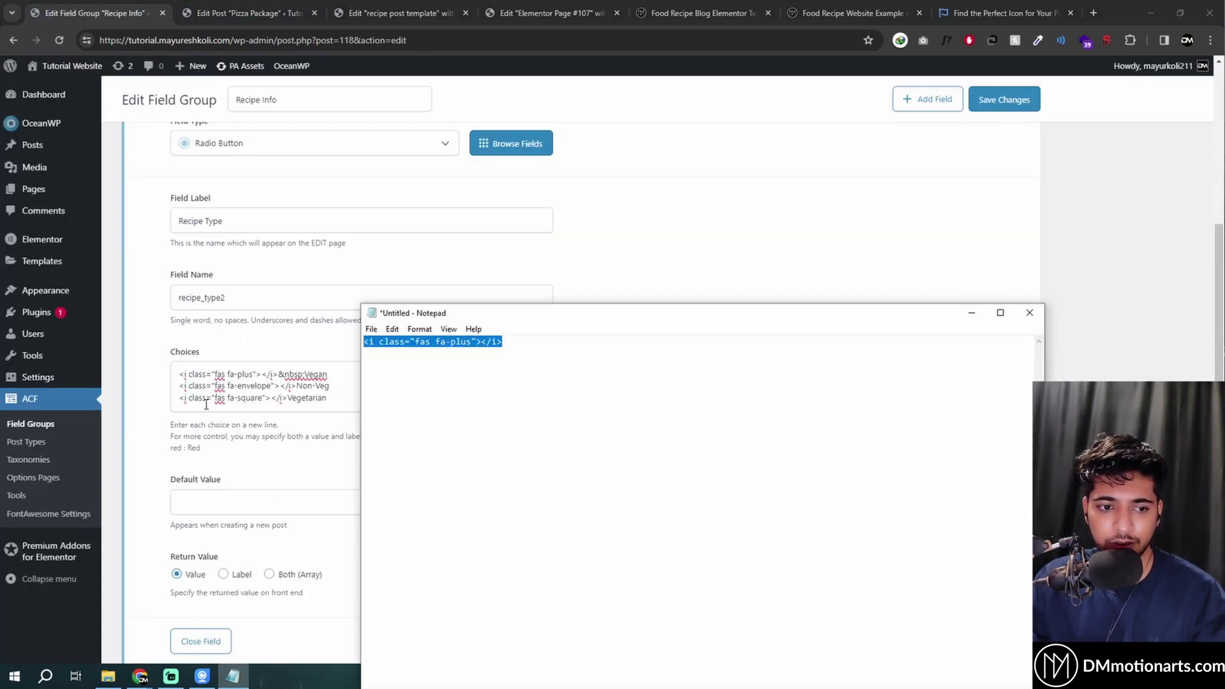
click(451, 356)
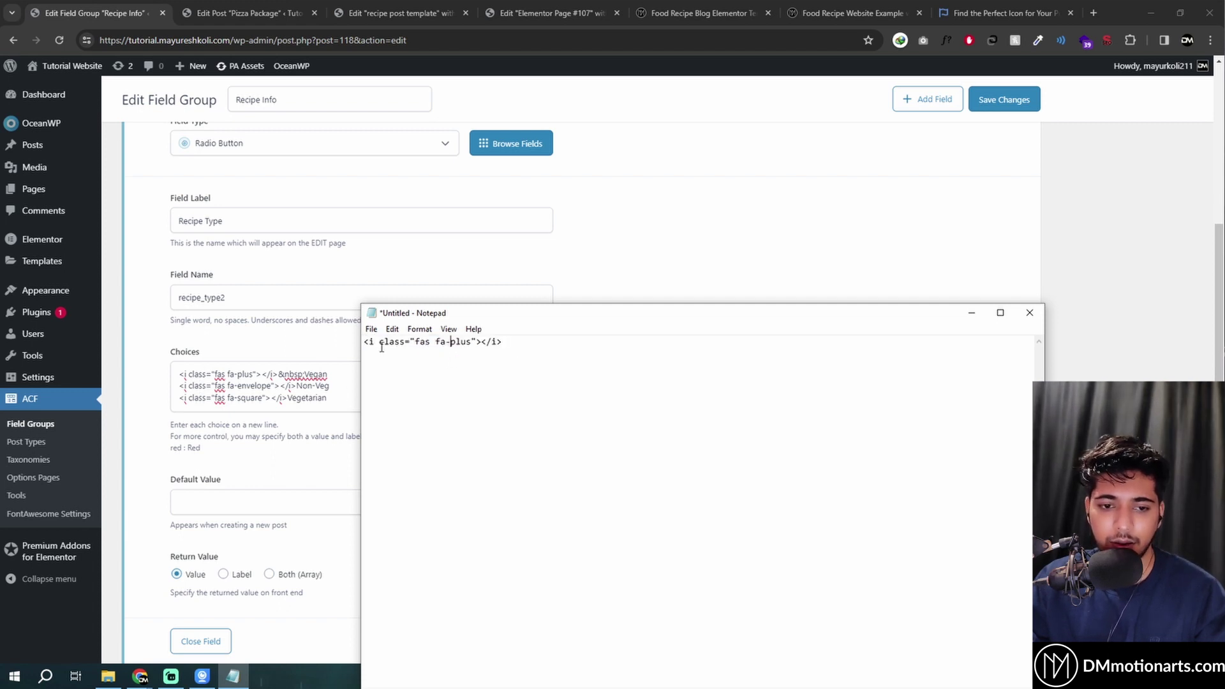
click(434, 343)
drag(417, 344, 476, 343)
click(470, 343)
double_click(468, 341)
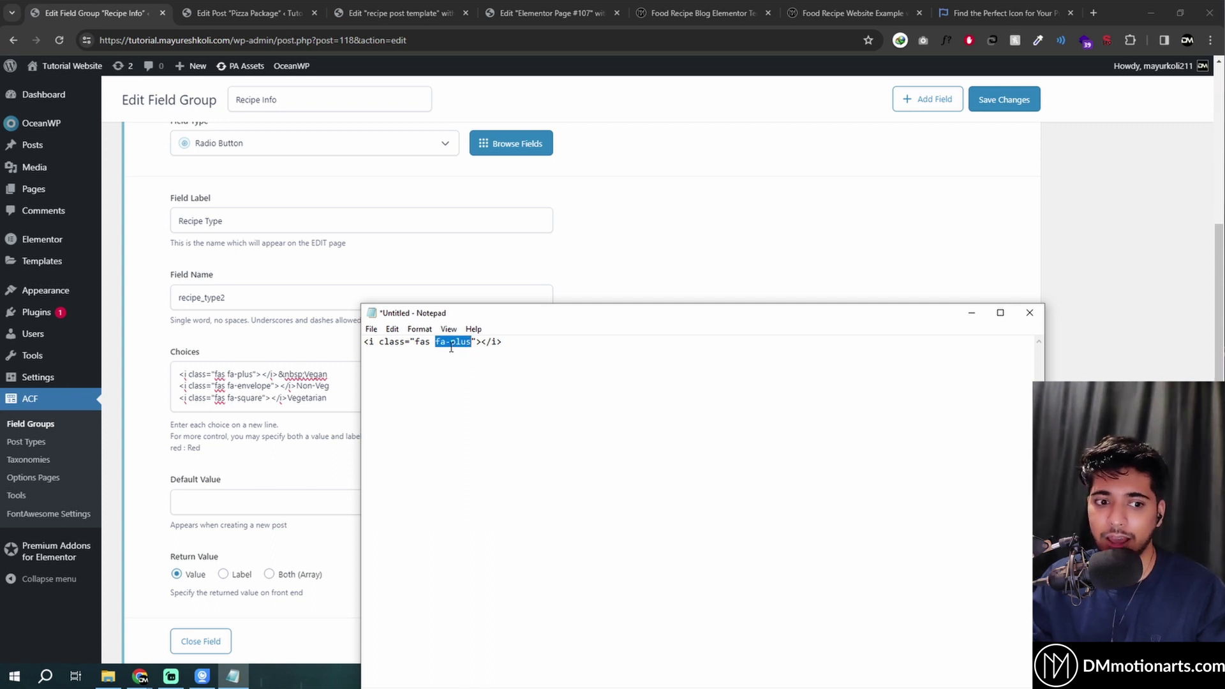
drag(229, 385, 253, 399)
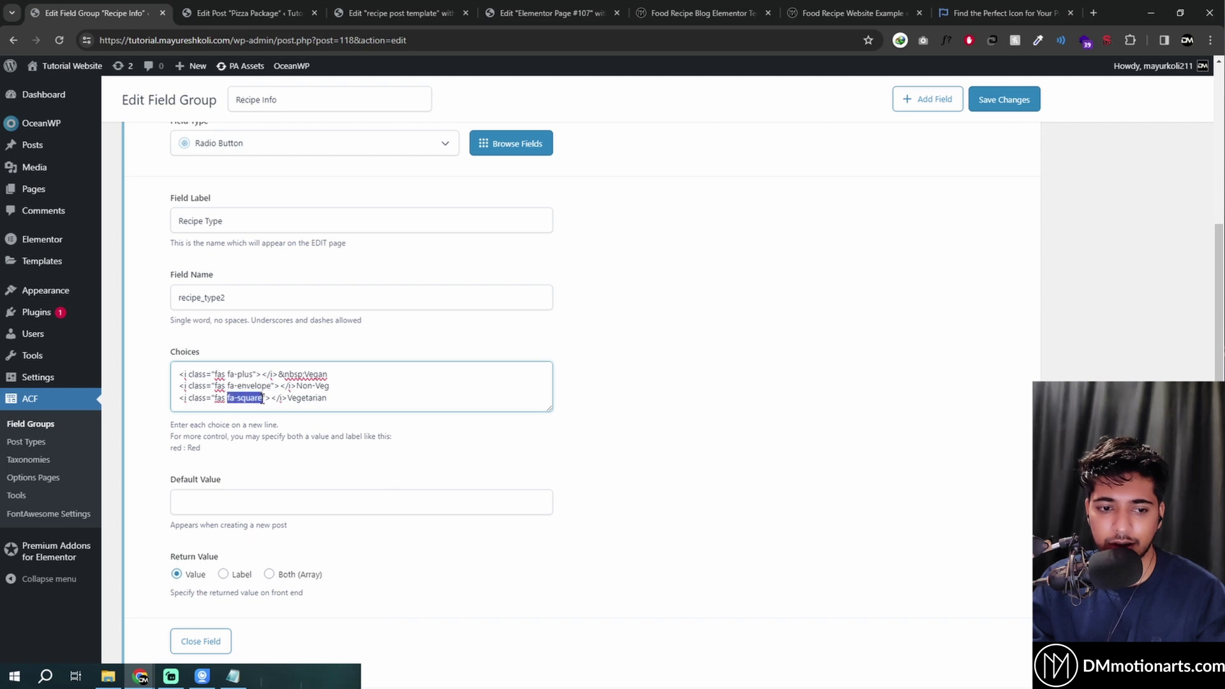
Insert &nbsp; before Non-Veg and Vegetarian in the recipe_type2 choices, like in the Vegan choice, and save the field group.
click(249, 13)
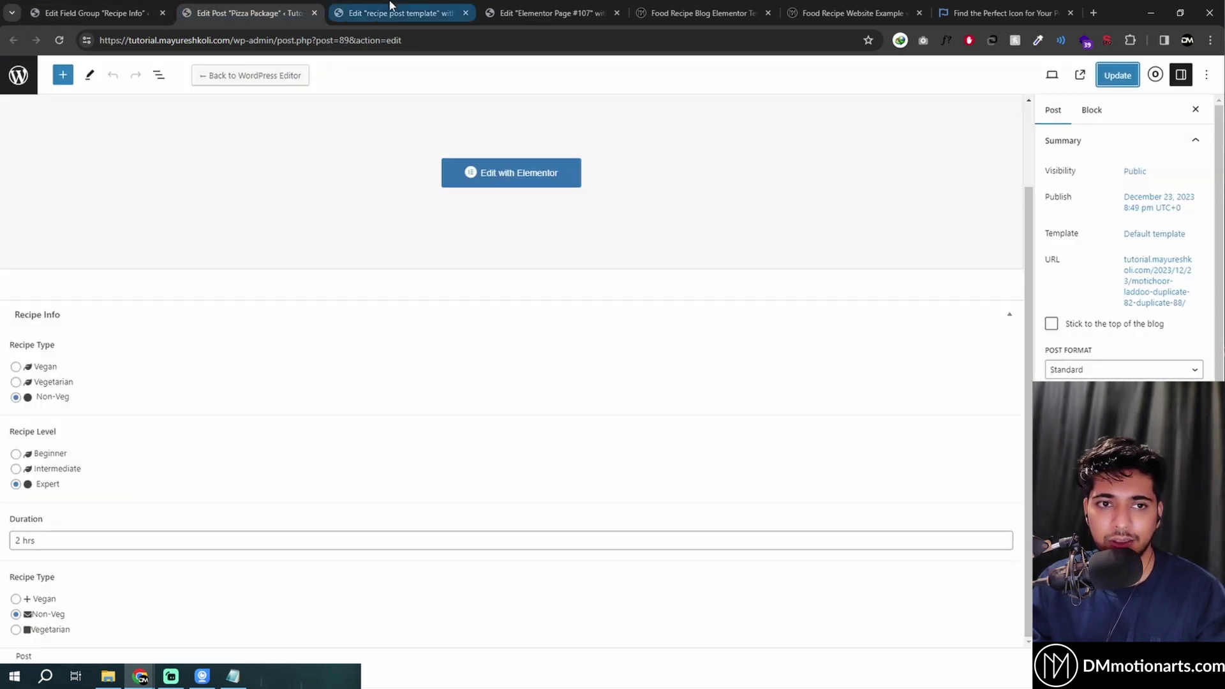
click(372, 11)
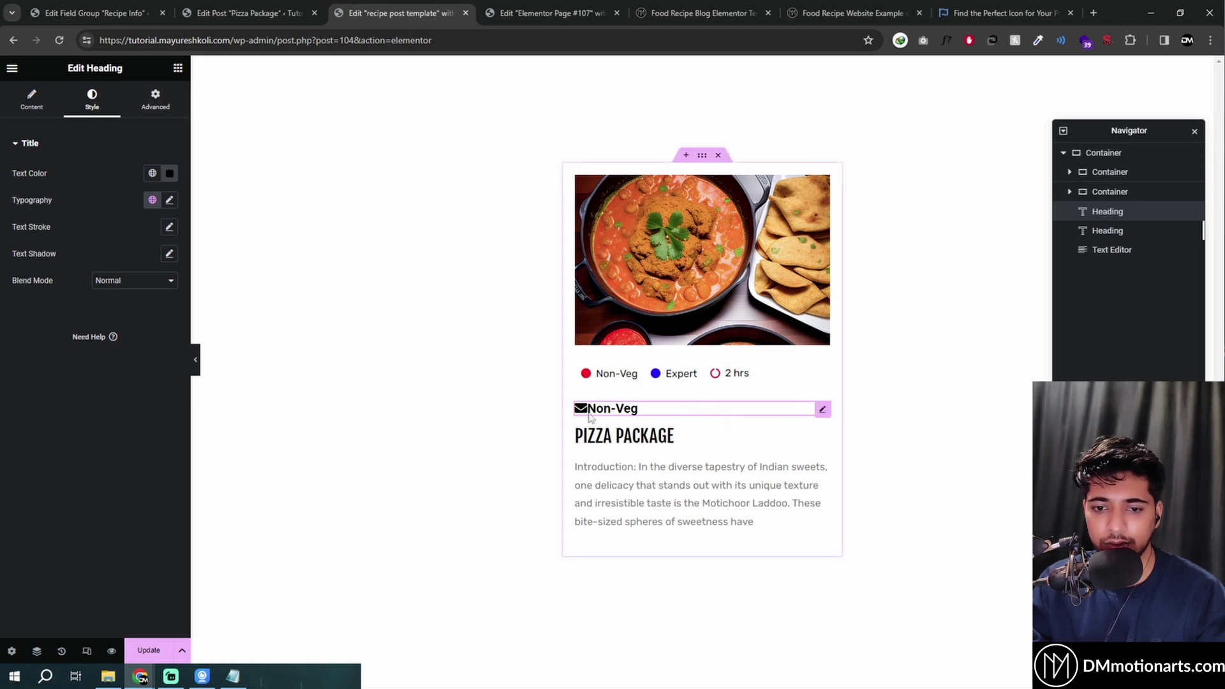
click(116, 19)
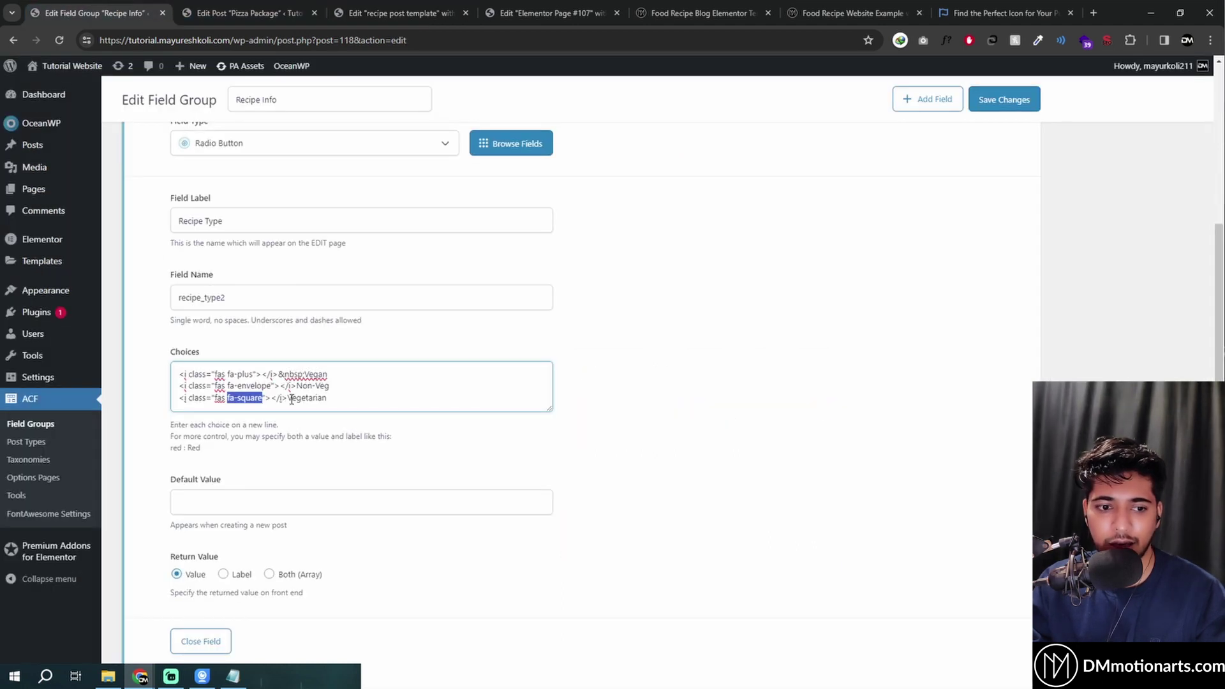
drag(278, 375, 305, 378)
key(ctrl+c)
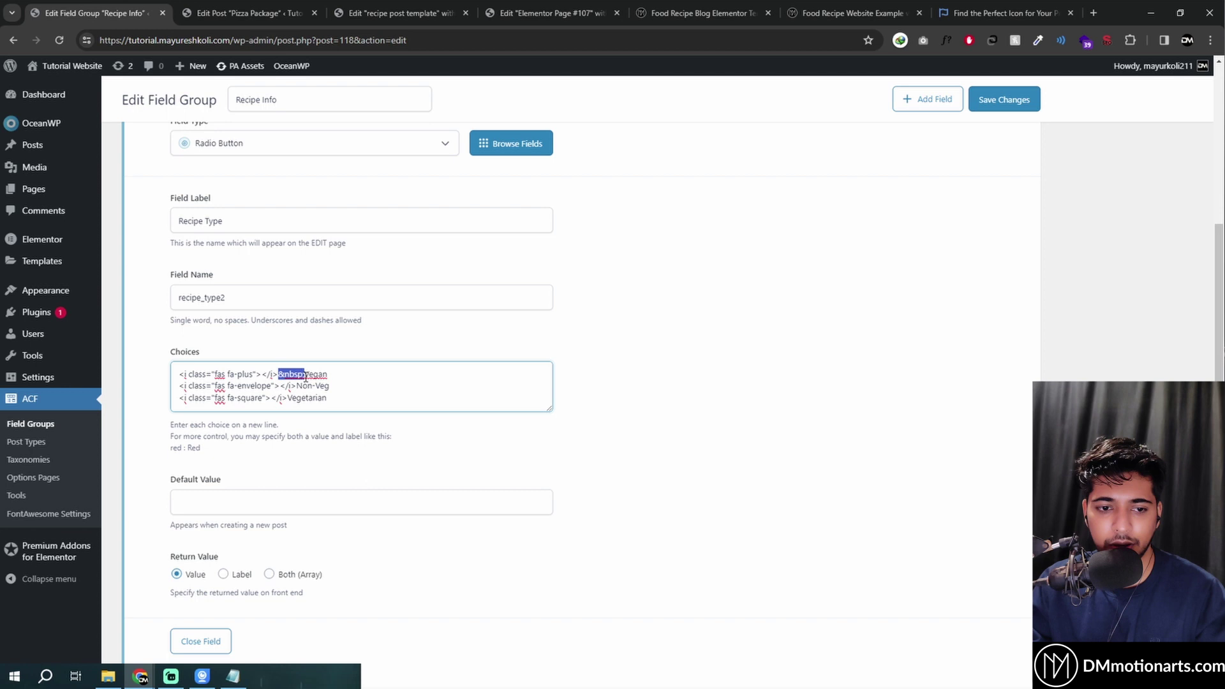
click(287, 399)
key(ctrl+v)
click(297, 386)
key(ctrl+v)
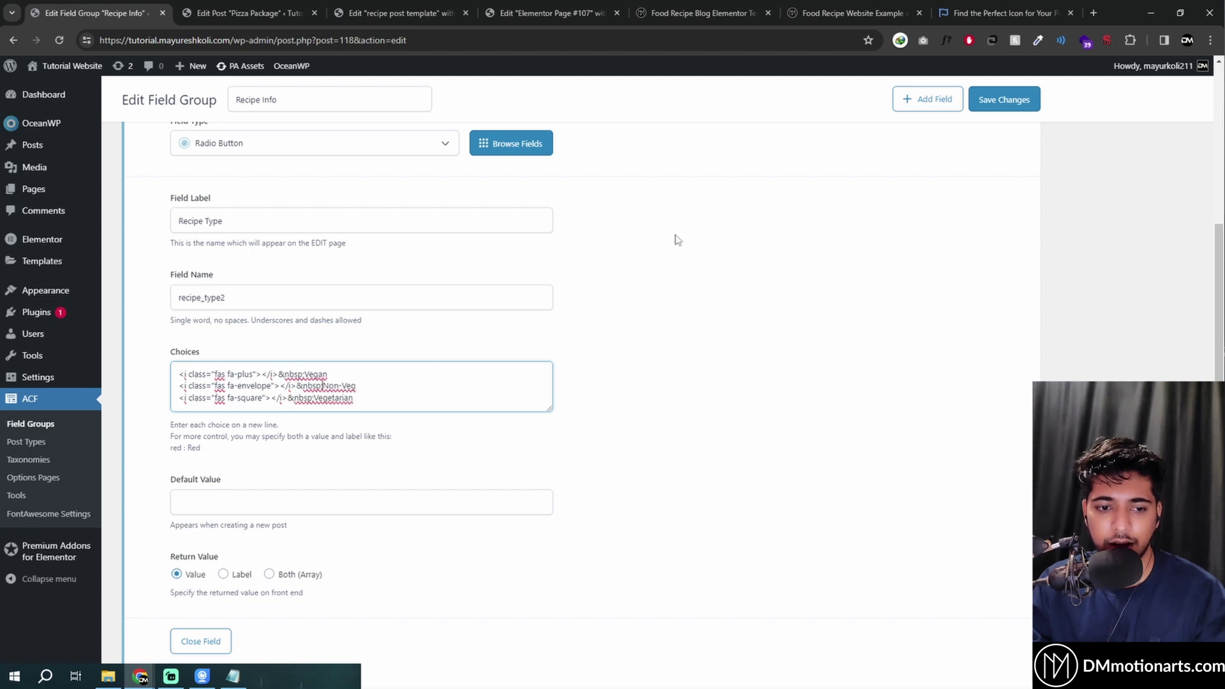
click(998, 99)
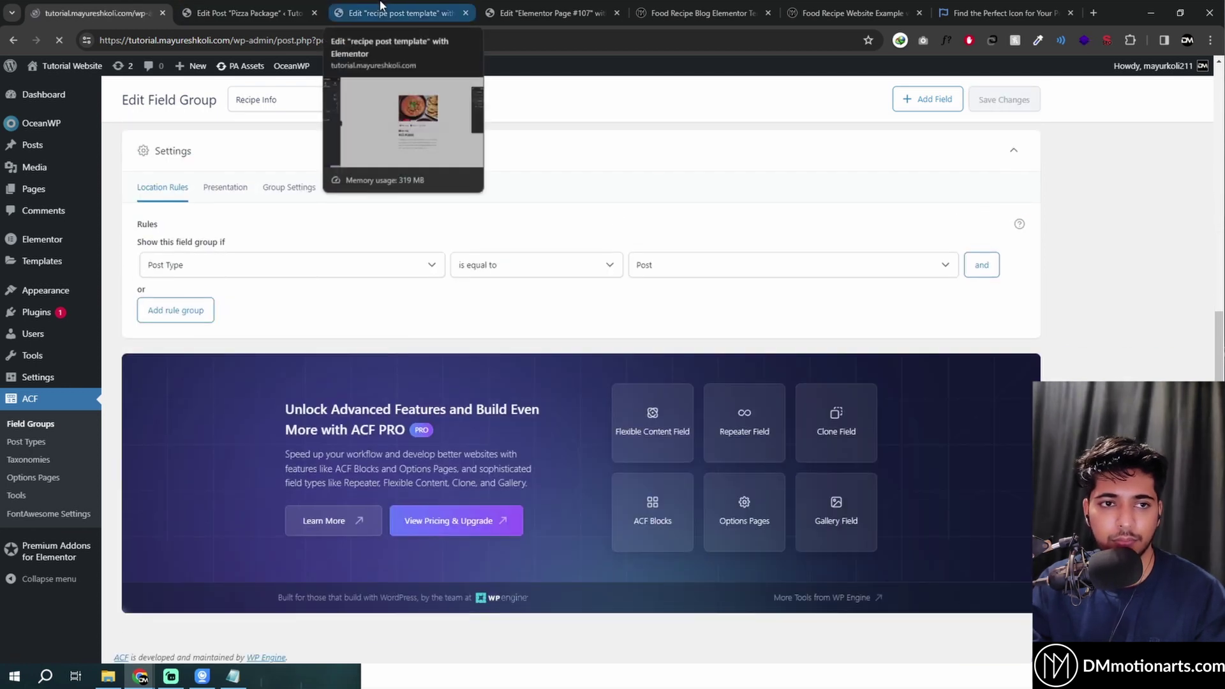
Rebind the title of the heading above the recipe title in the loop template to the second Recipe Type ACF field.
click(381, 6)
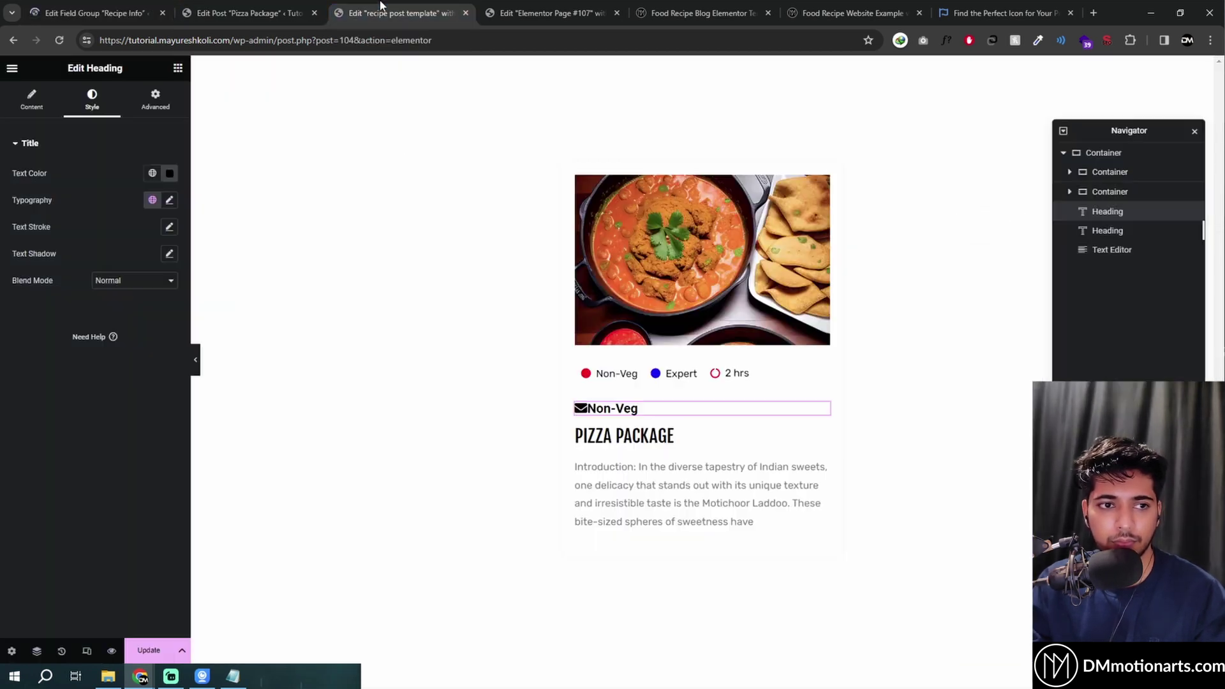
click(20, 109)
click(169, 190)
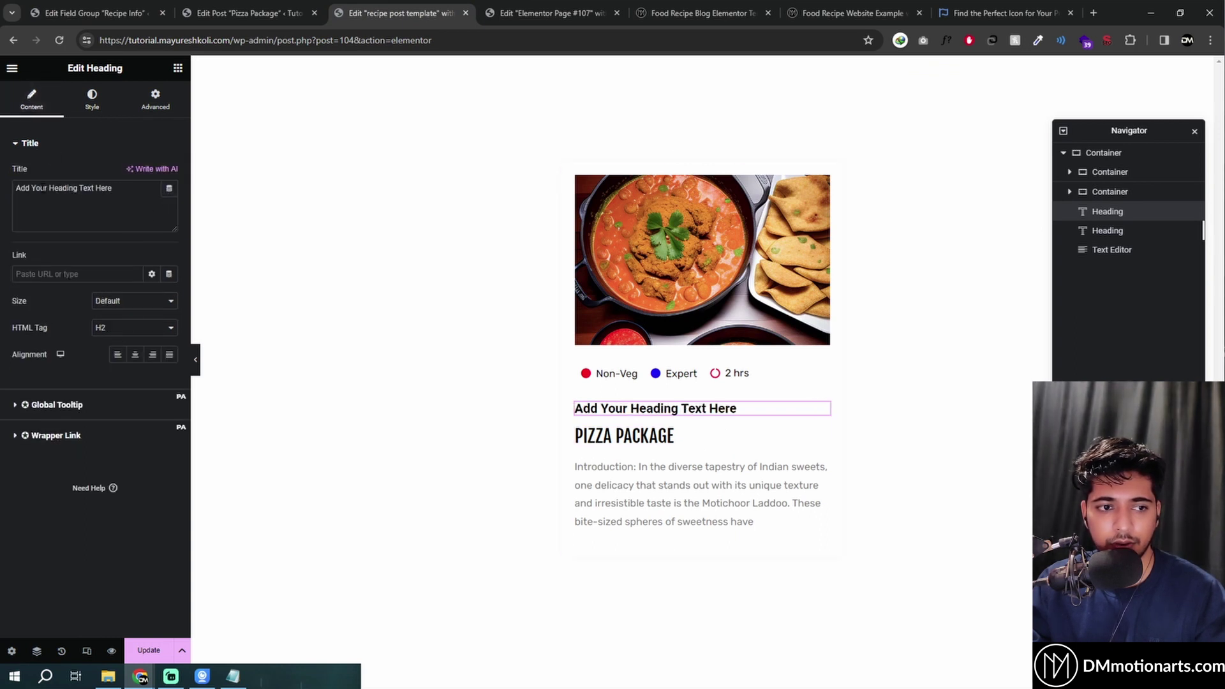
click(169, 190)
scroll(79, 344, down, 5)
click(52, 383)
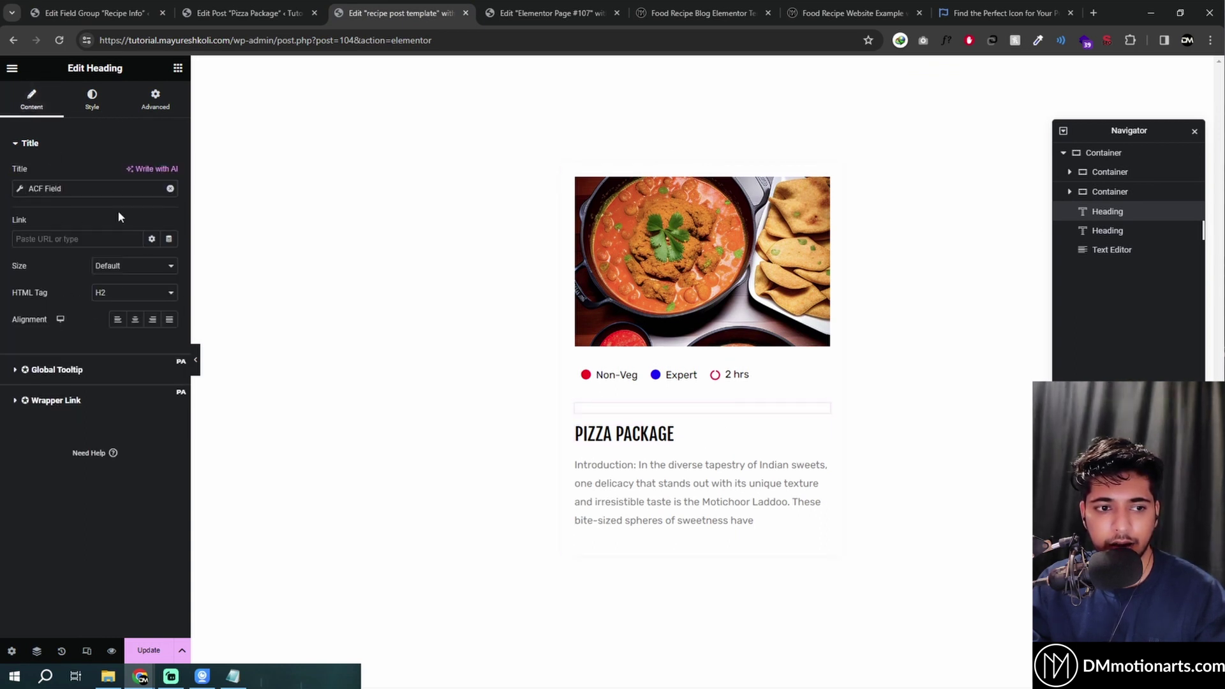
click(23, 194)
click(128, 246)
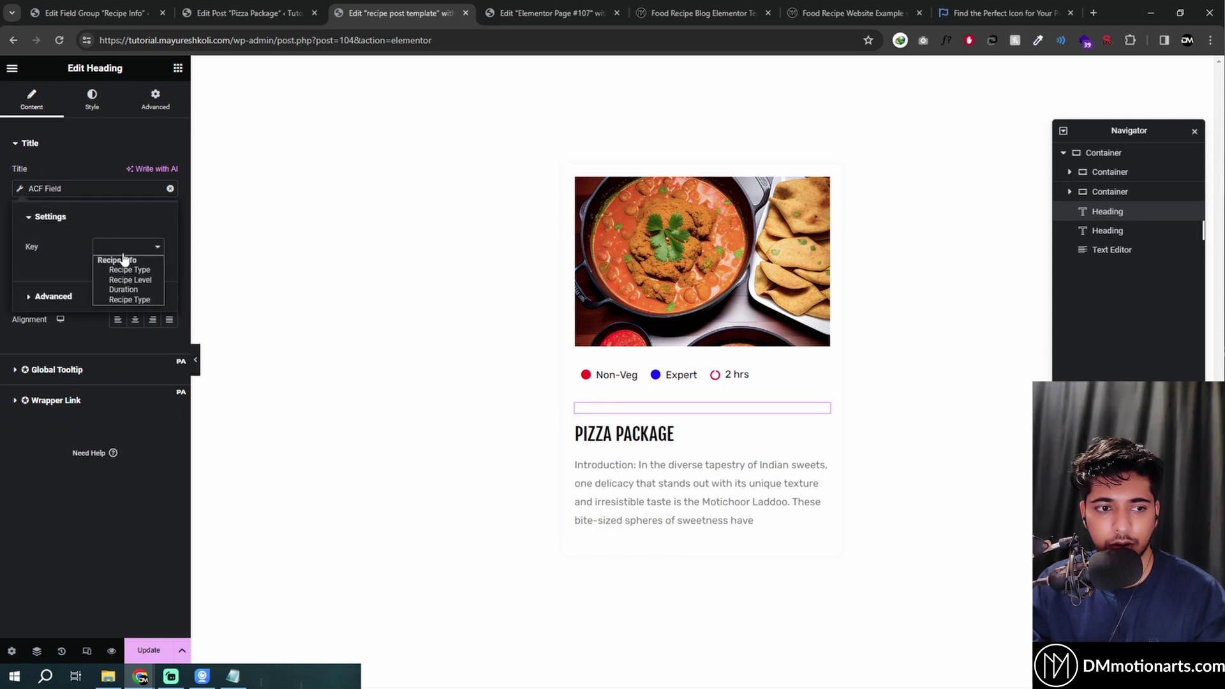
click(128, 296)
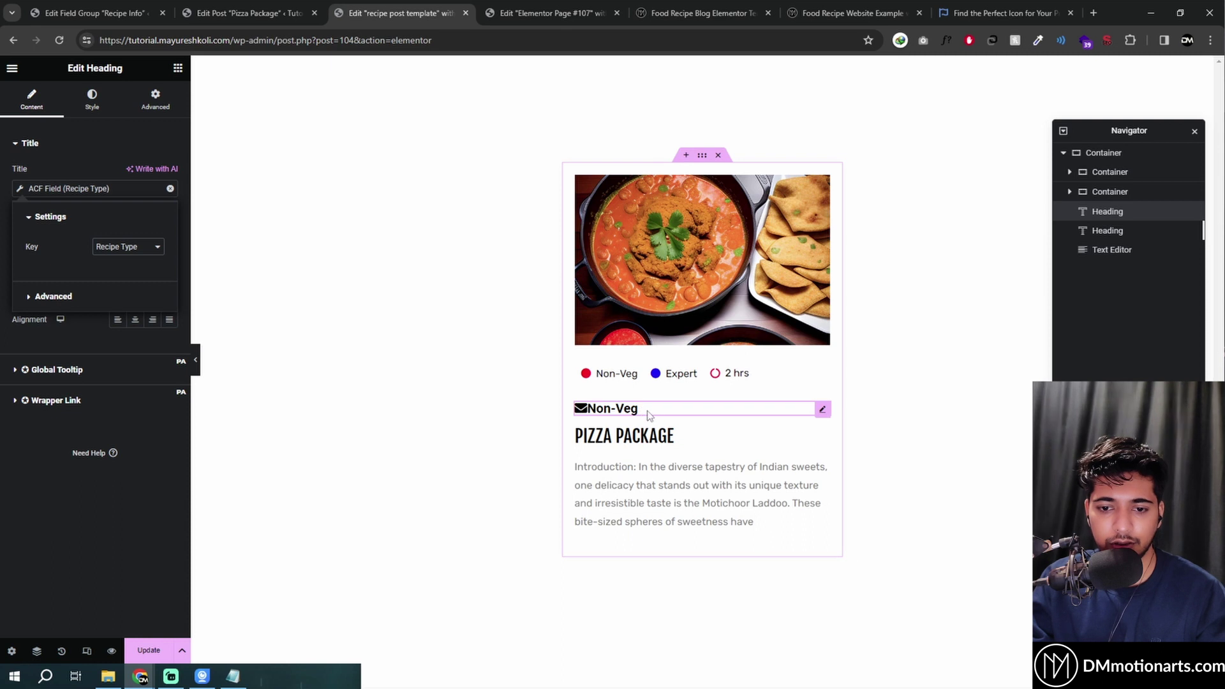
Update the Pizza Package post again and check the Recipe Info field group.
click(248, 13)
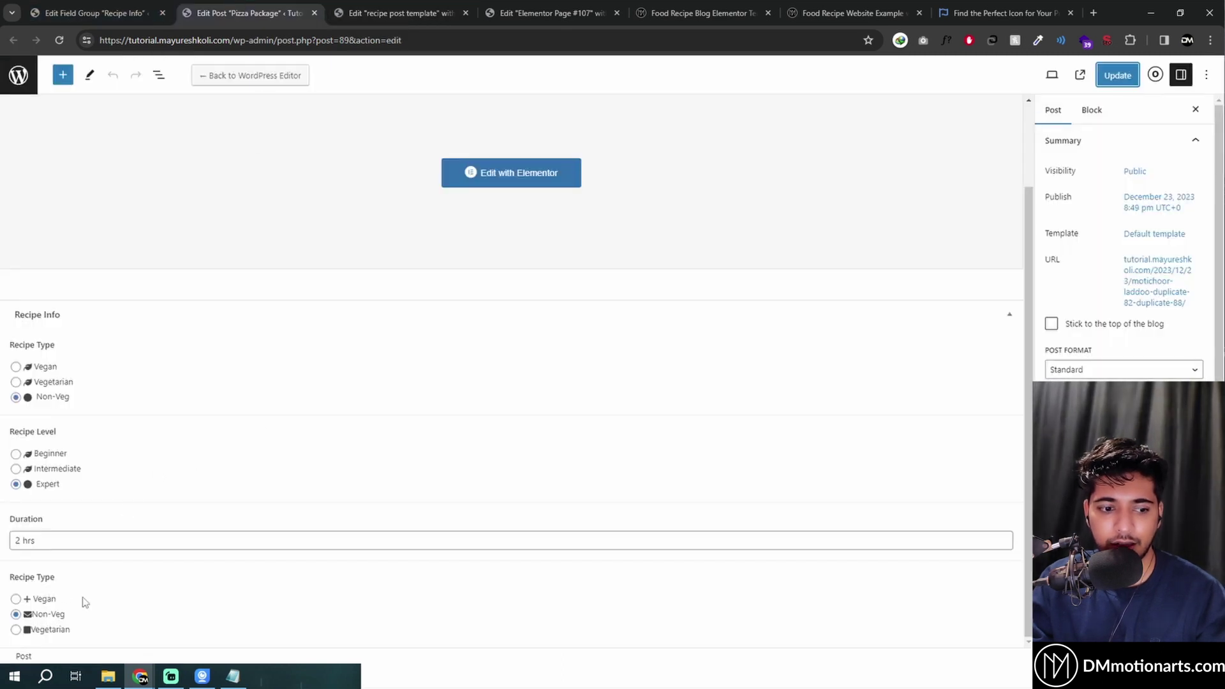
click(1117, 75)
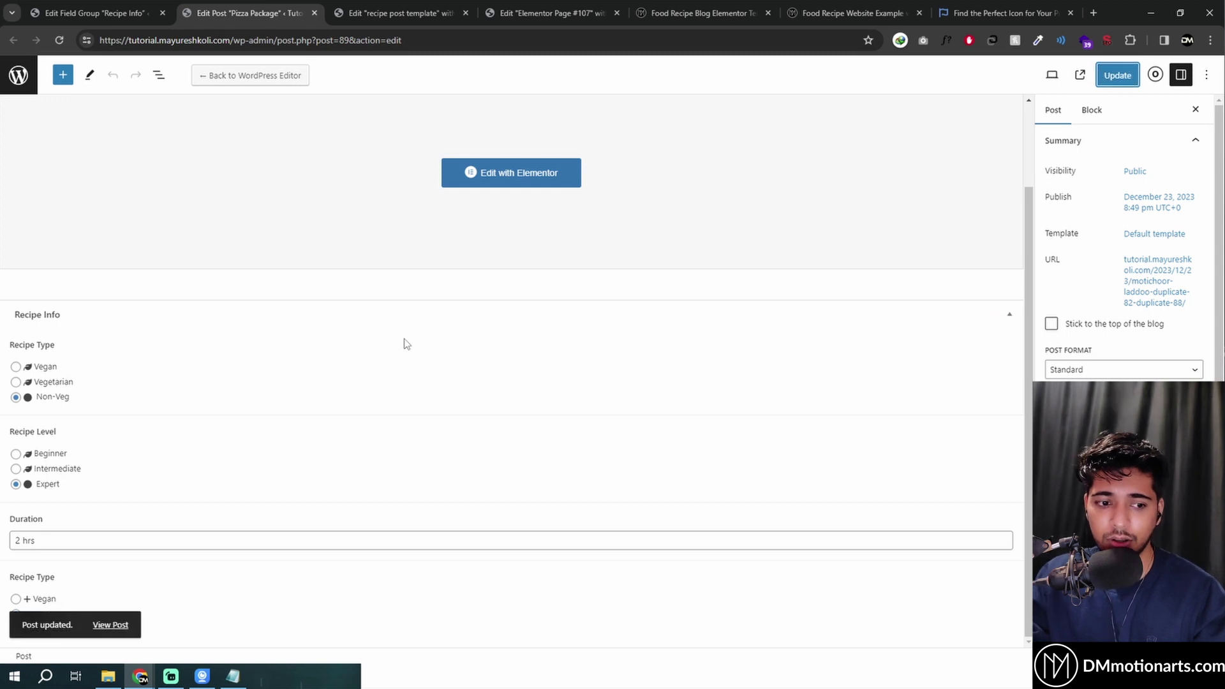
key(ctrl+Page_Up)
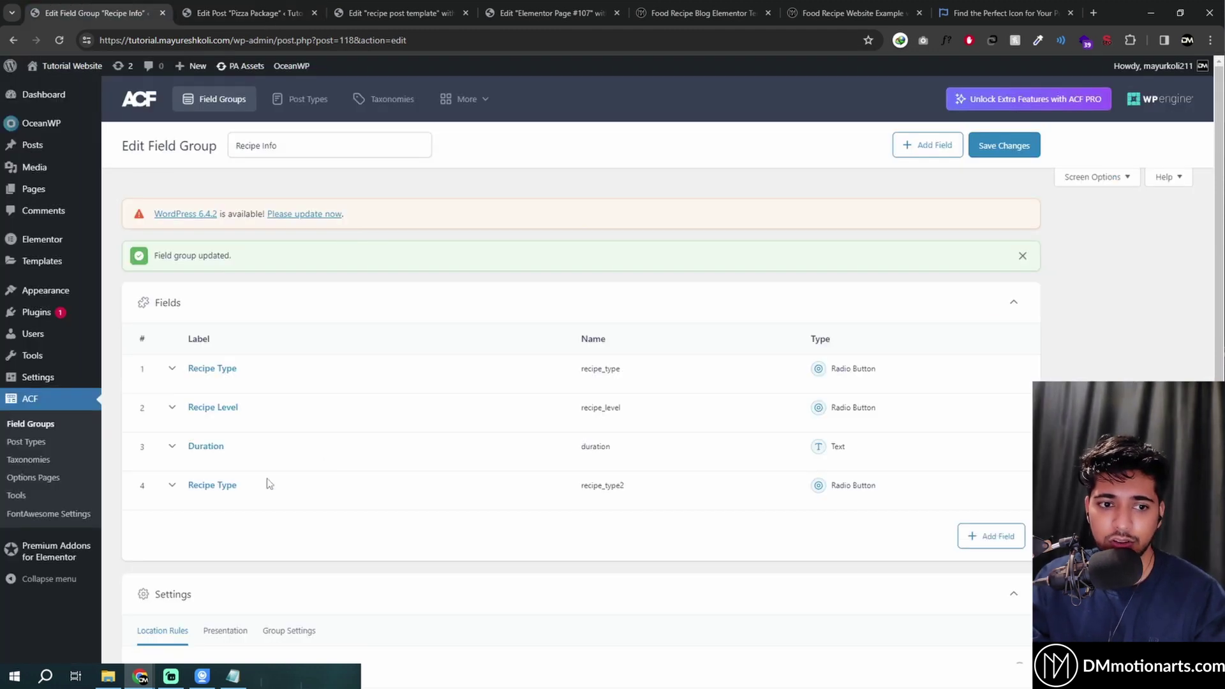
key(ctrl+Page_Down)
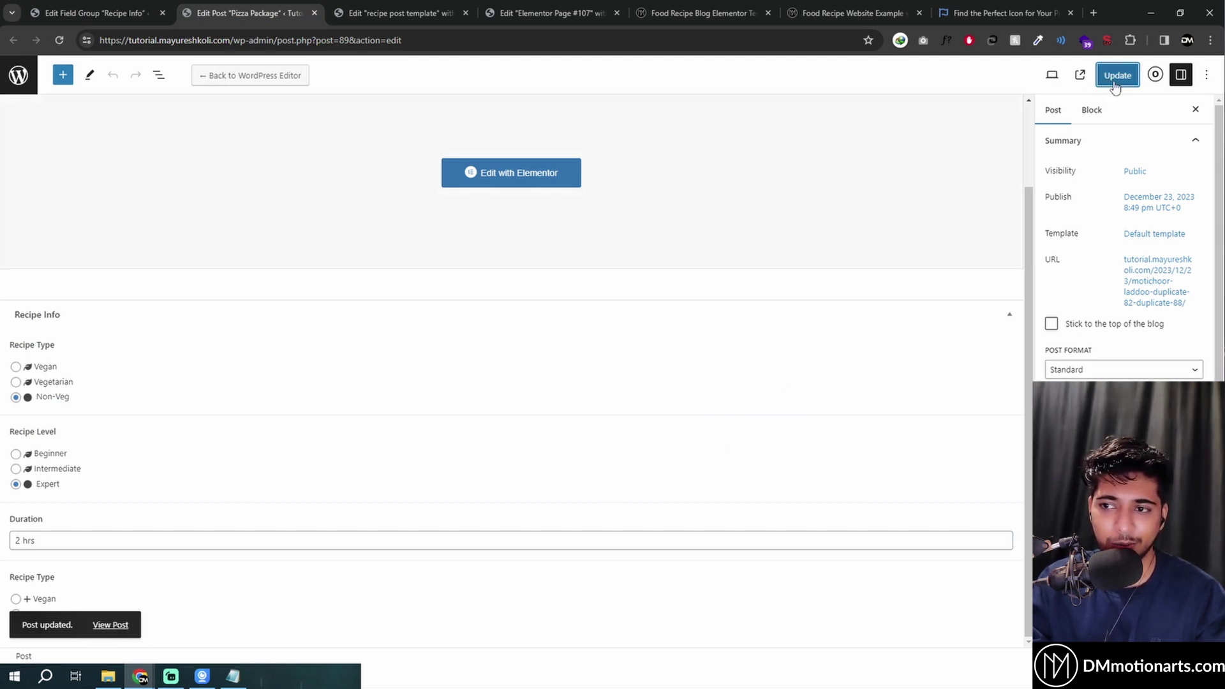
key(ctrl+Page_Down)
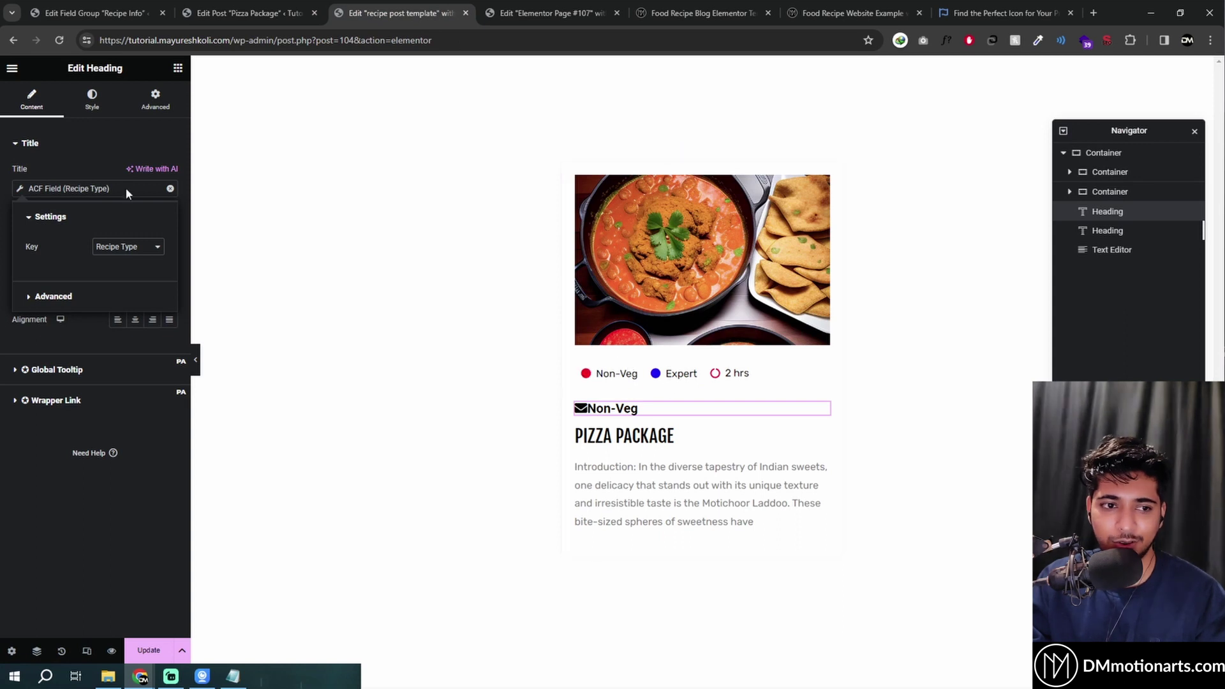
Save the template and open the Custom CSS settings of the recipe type heading.
click(164, 194)
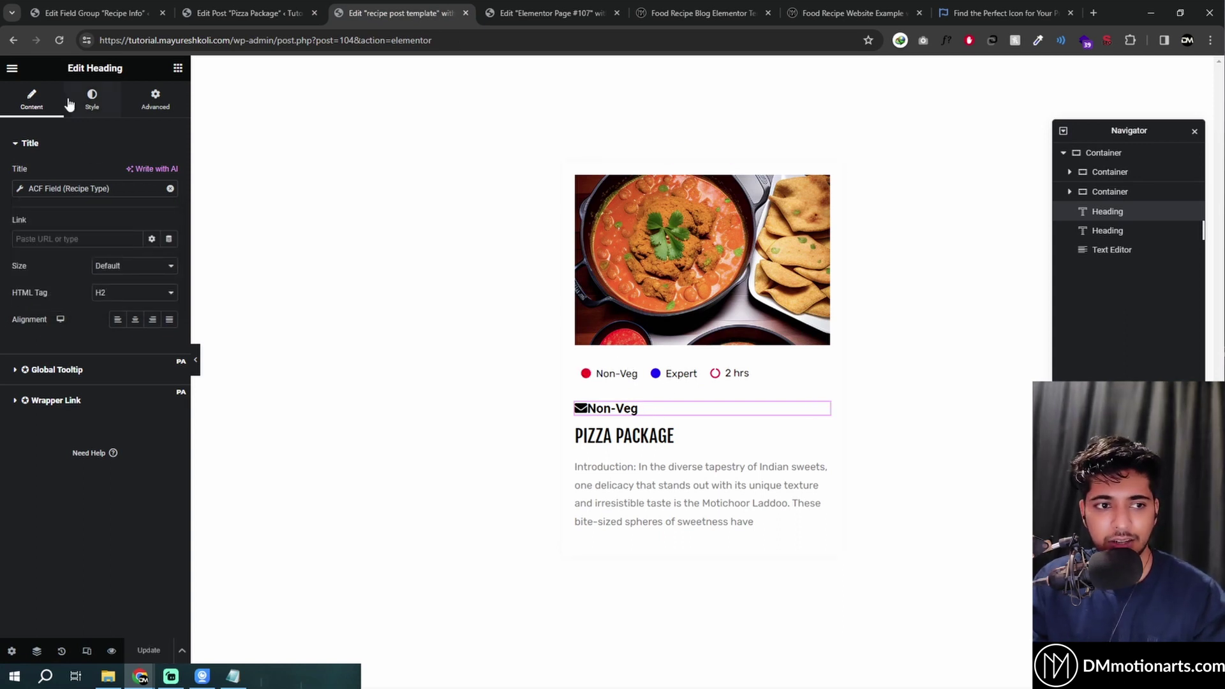
click(153, 101)
scroll(76, 357, down, 5)
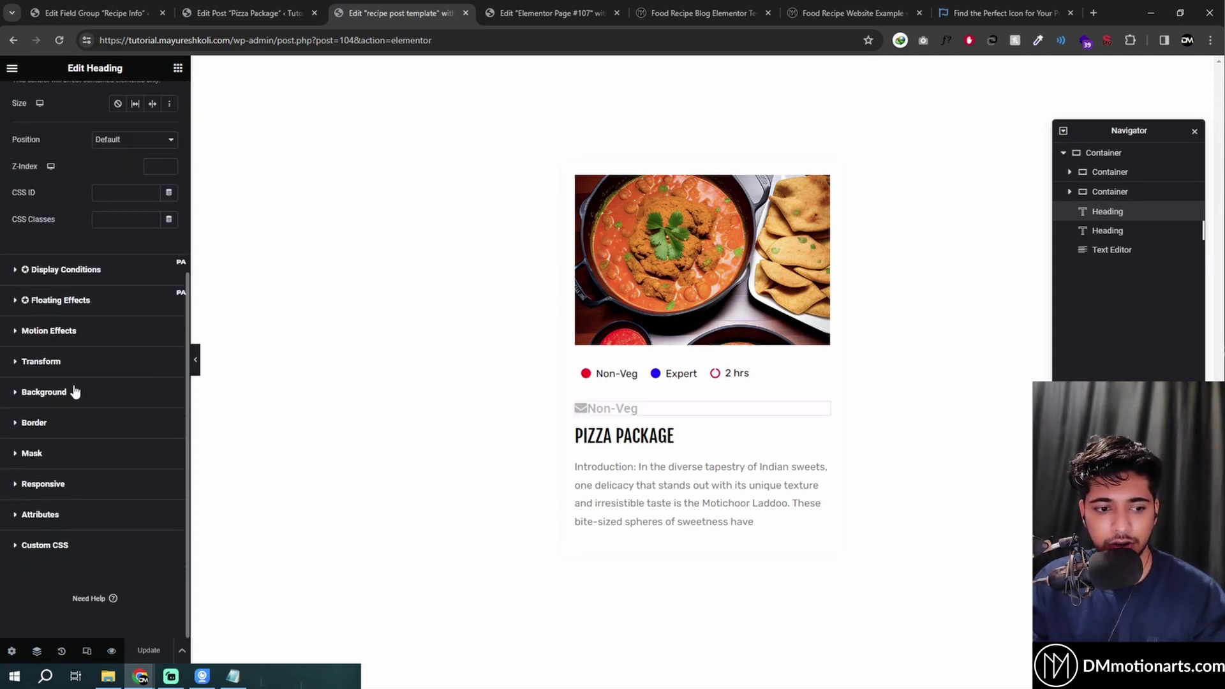
click(31, 539)
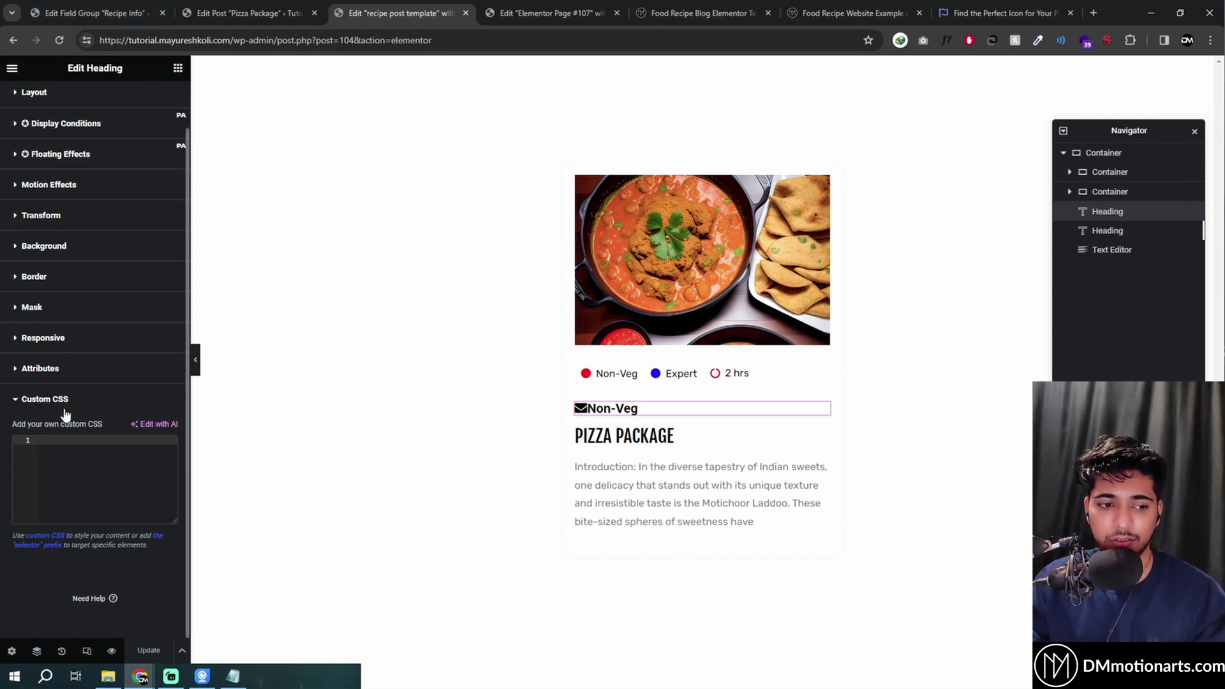
Copy the fa-envelope class from the Non-Veg choice into Notepad, two lines below the icon snippet.
click(96, 13)
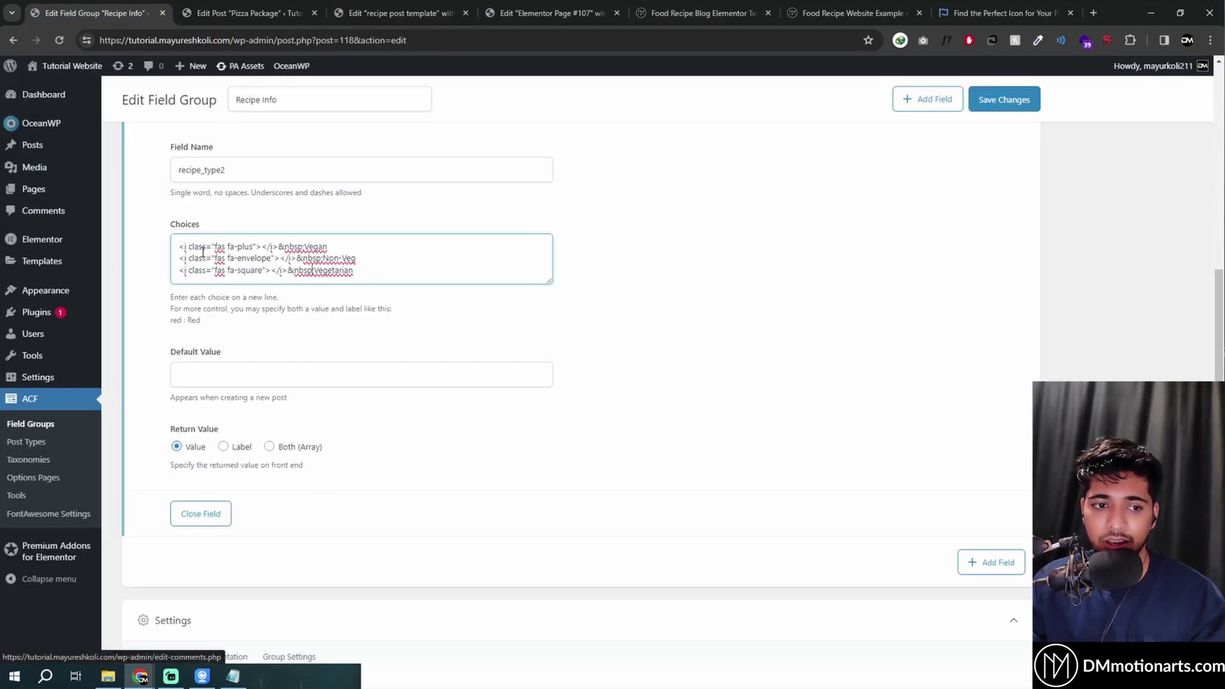
click(233, 677)
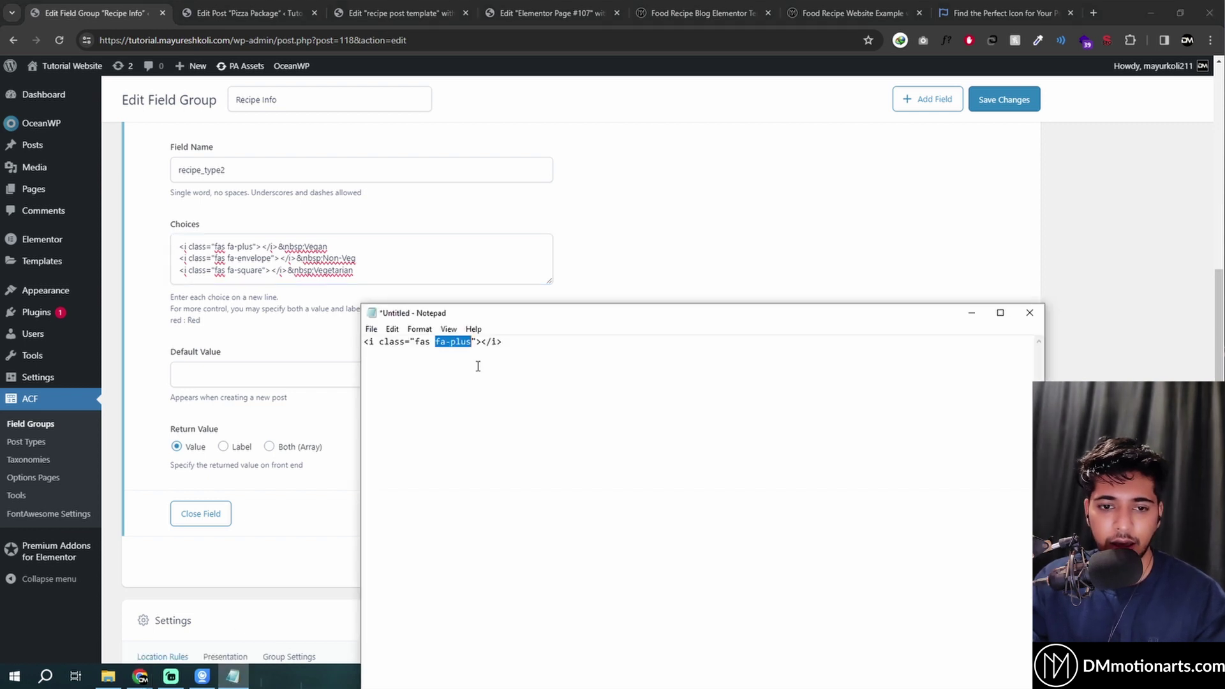
drag(435, 345, 468, 345)
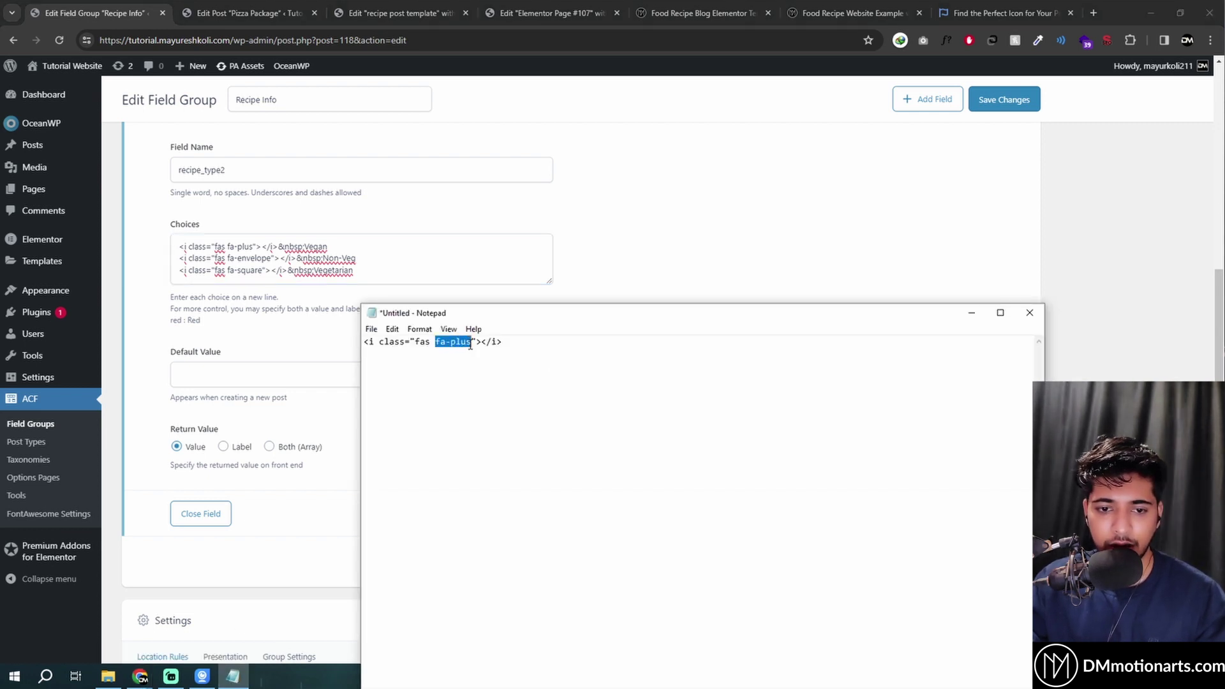
mouse_move(228, 258)
mouse_down()
mouse_move(271, 258)
mouse_move(229, 264)
mouse_up()
key(ctrl+c)
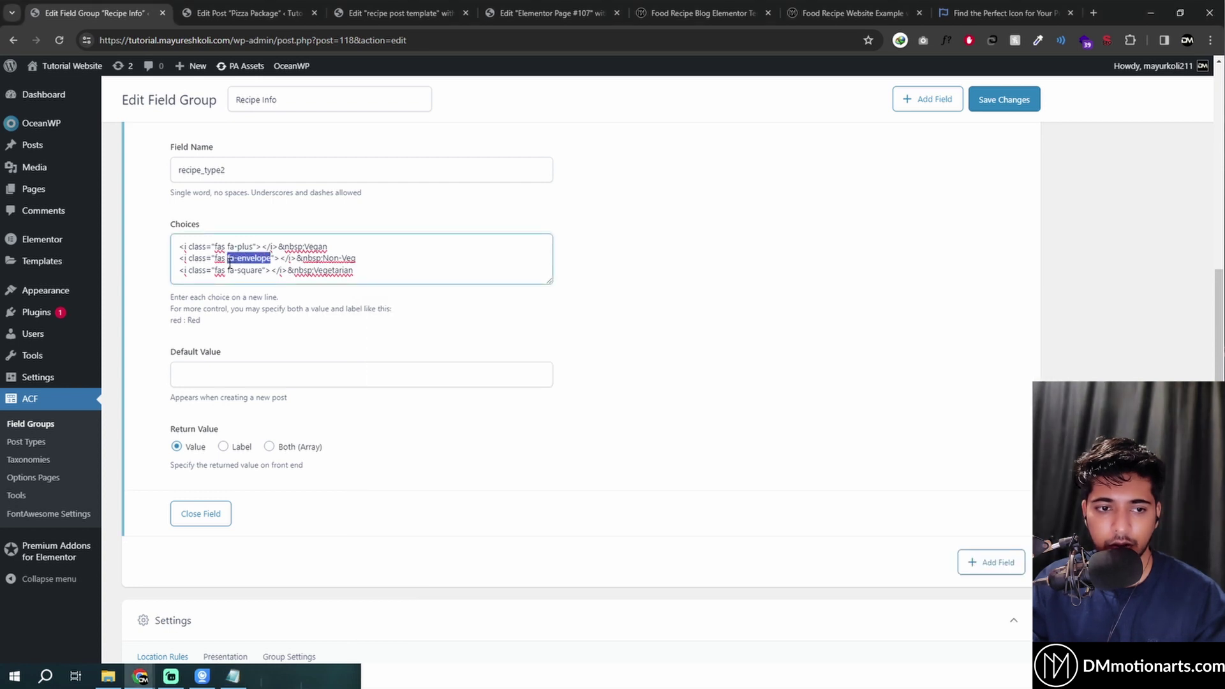
click(234, 677)
click(592, 353)
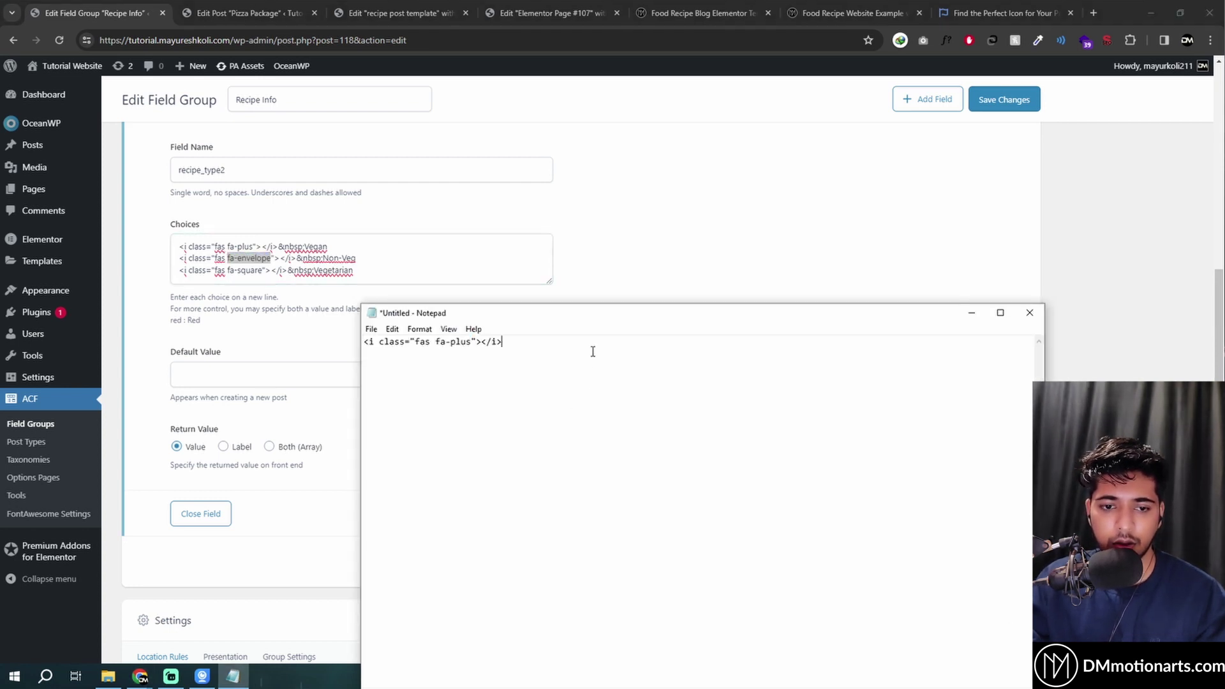
key(Return)
key(Return)
key(ctrl+v)
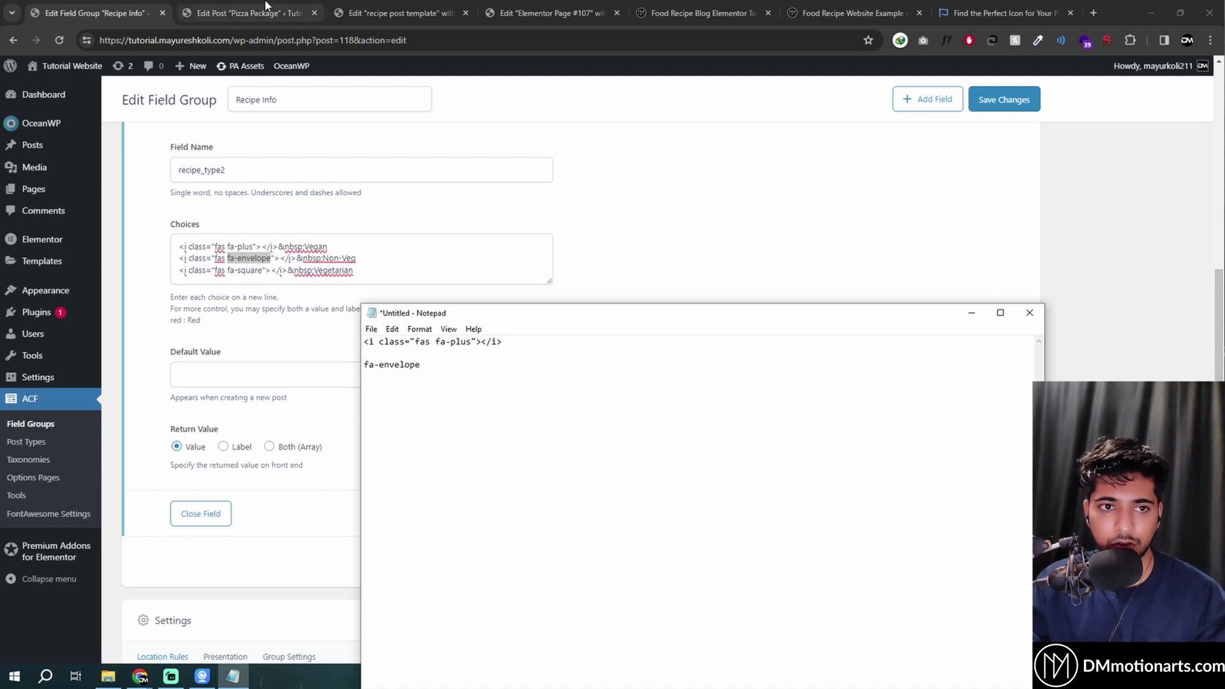
Replace the Notepad text with the start of a CSS rule, ".fa-envelope {", for the heading's Custom CSS.
click(246, 12)
click(399, 13)
click(107, 459)
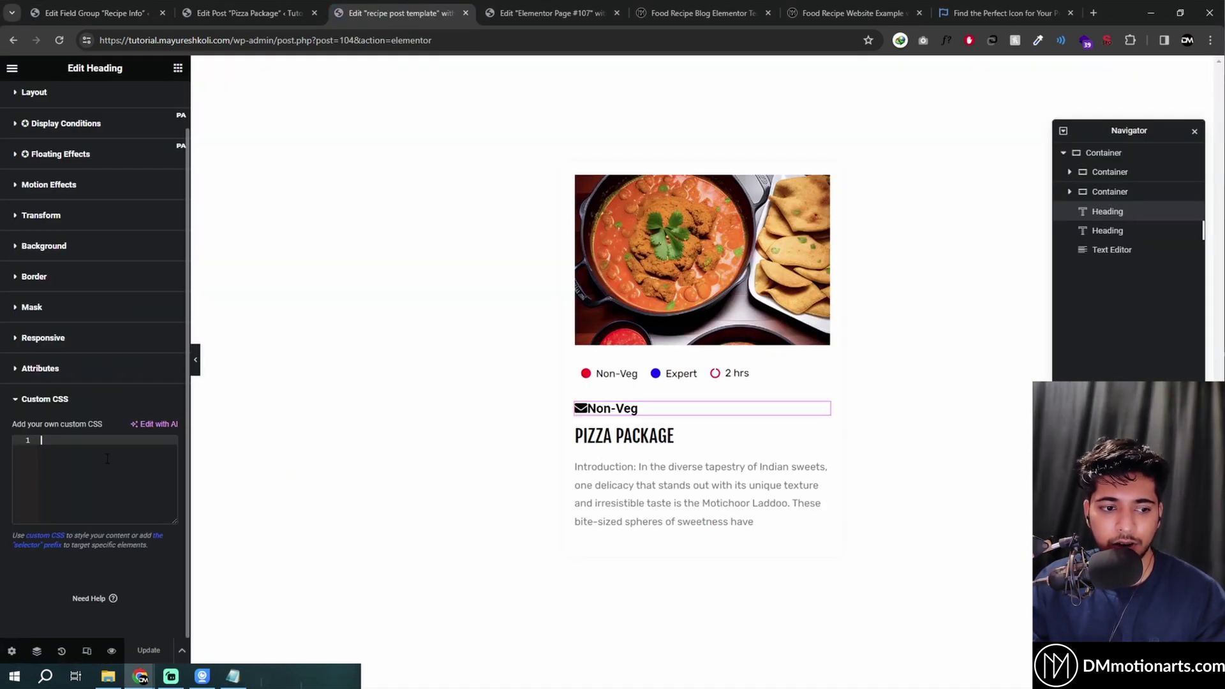
key(alt+Tab)
key(ctrl+a)
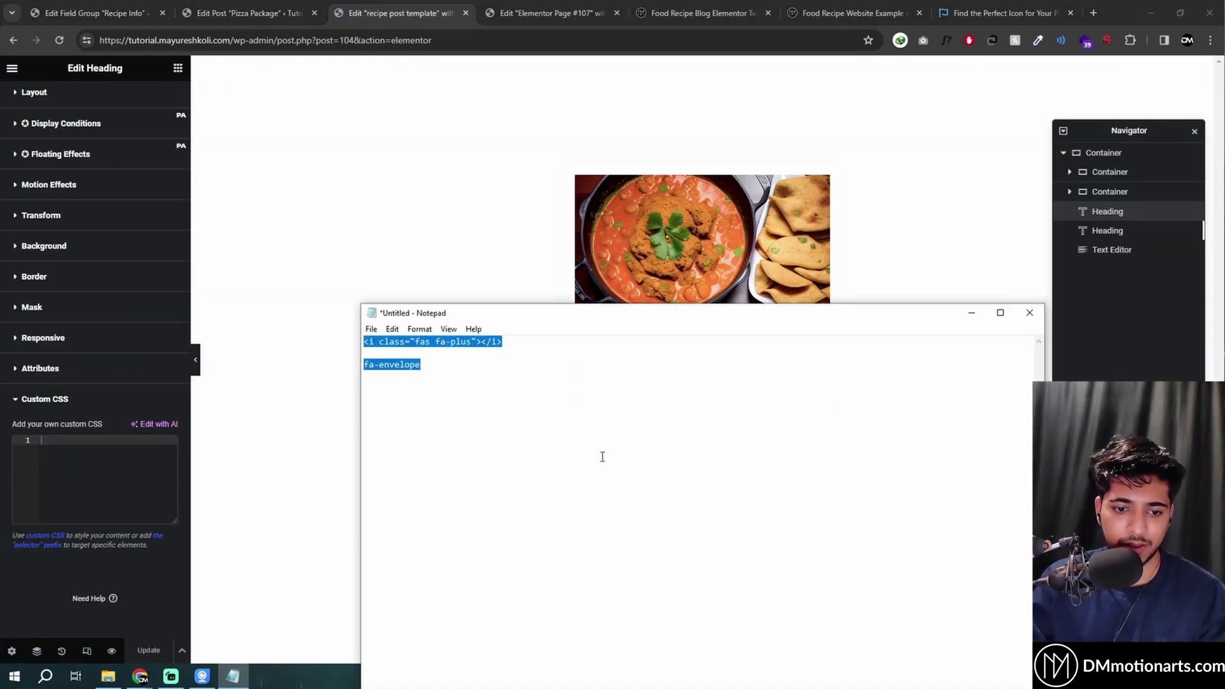
text(.fa-envelope )
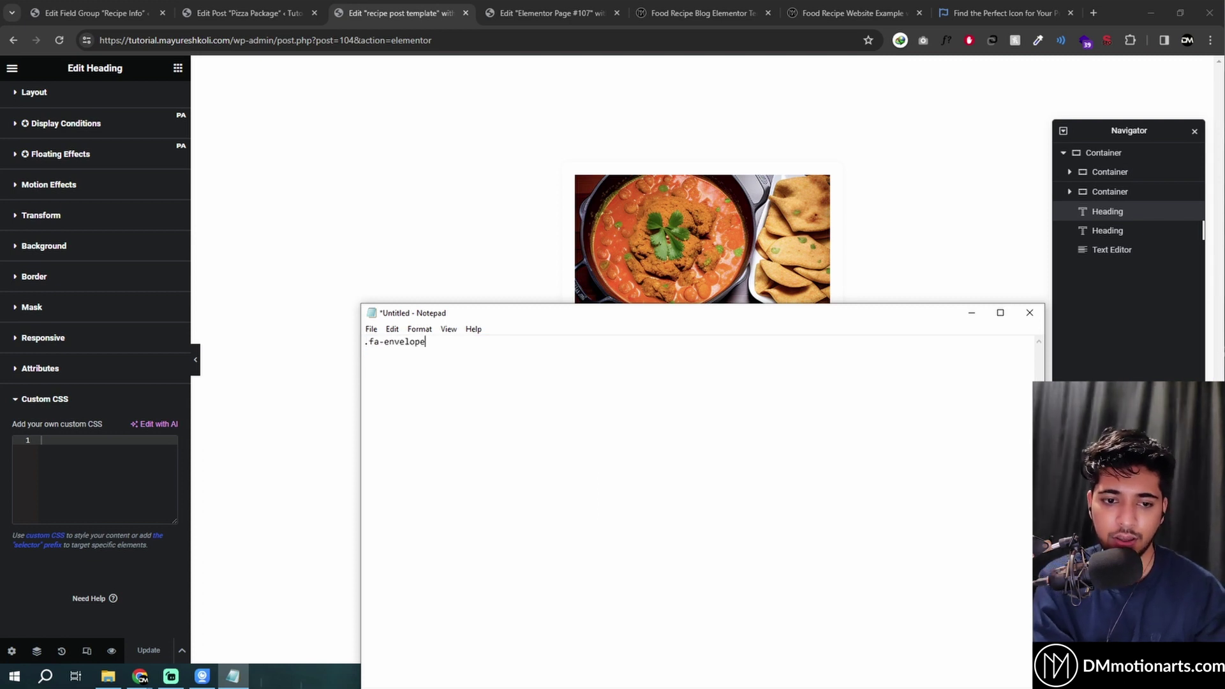
text({)
key(BackSpace)
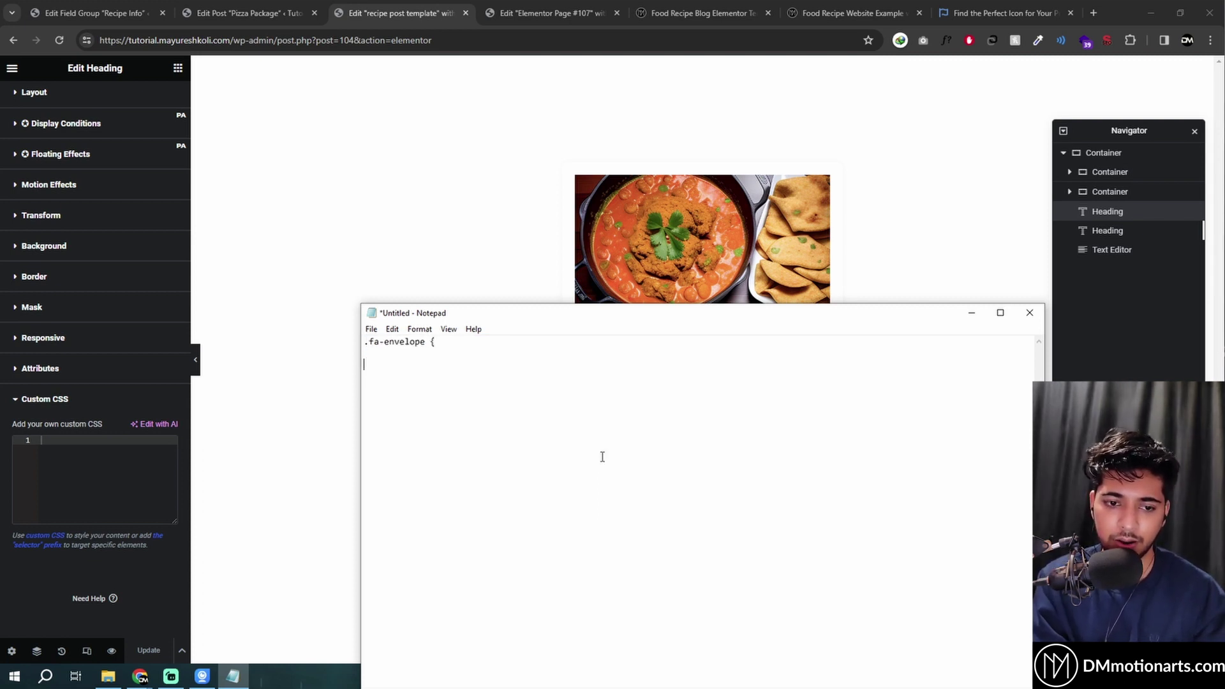
Add the declaration color:"red"; to the .fa-envelope rule in Notepad and close the rule.
text(color":)
key(BackSpace)
key(BackSpace)
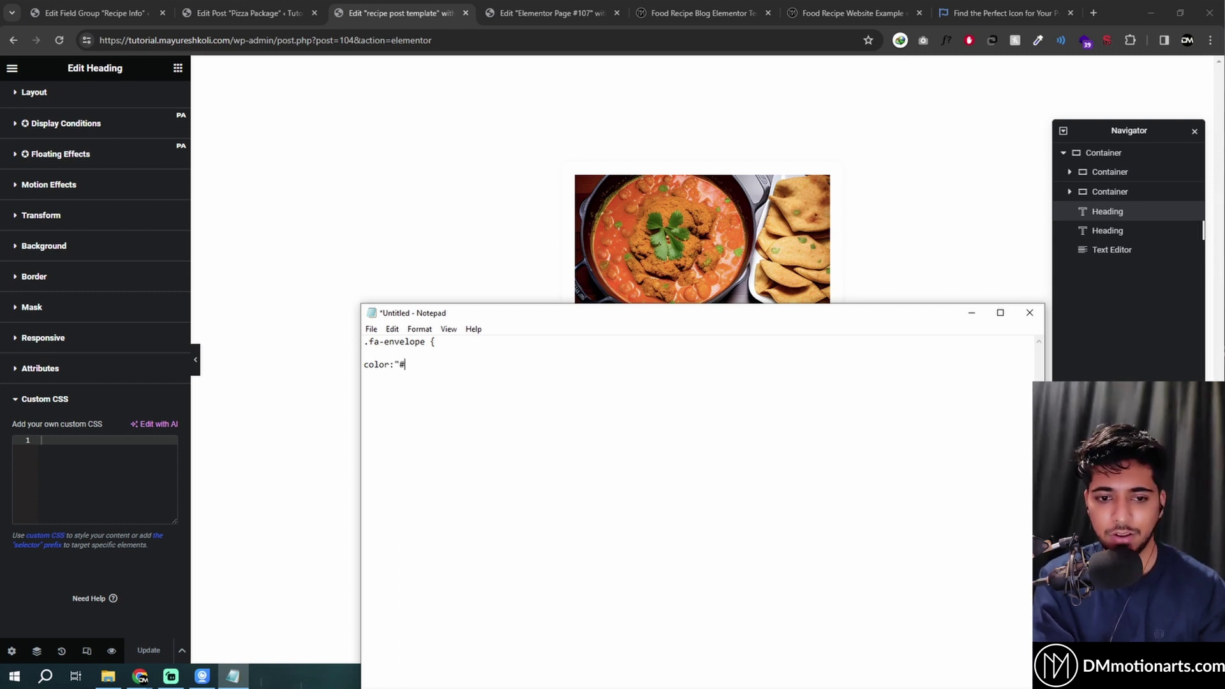
key(BackSpace)
key(BackSpace)
key(BackSpace)
key(BackSpace)
key(BackSpace)
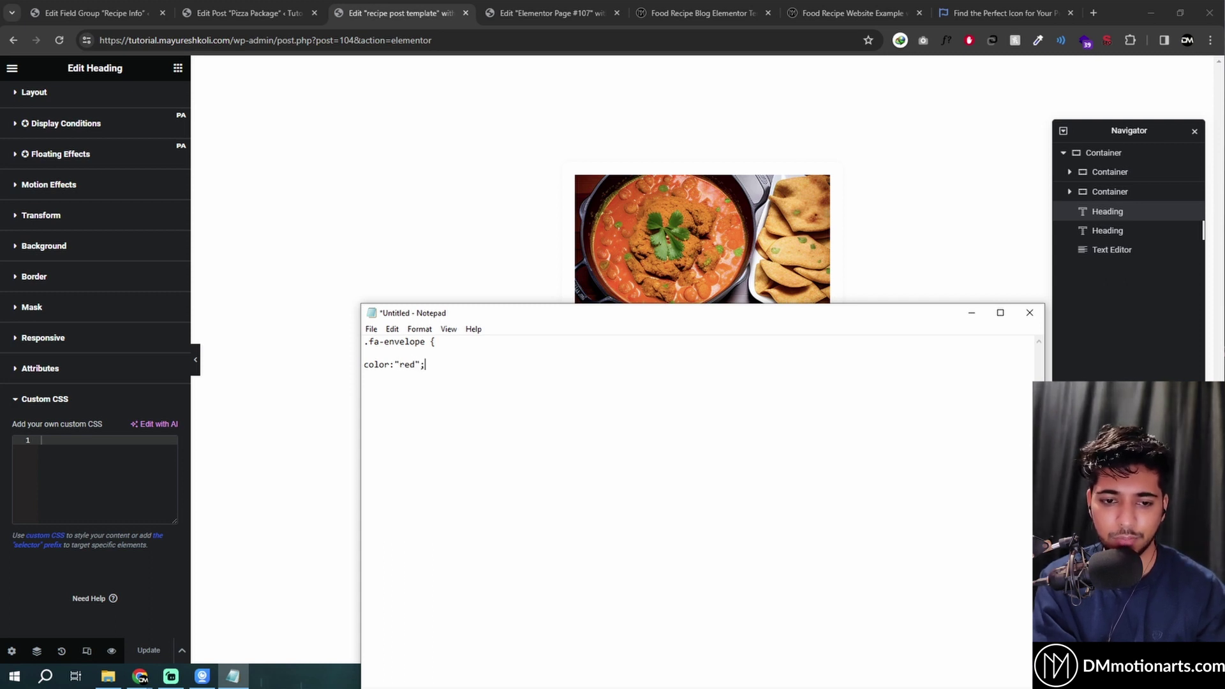
Copy the whole .fa-envelope rule from Notepad into the heading's Custom CSS.
key(ctrl+a)
key(ctrl+c)
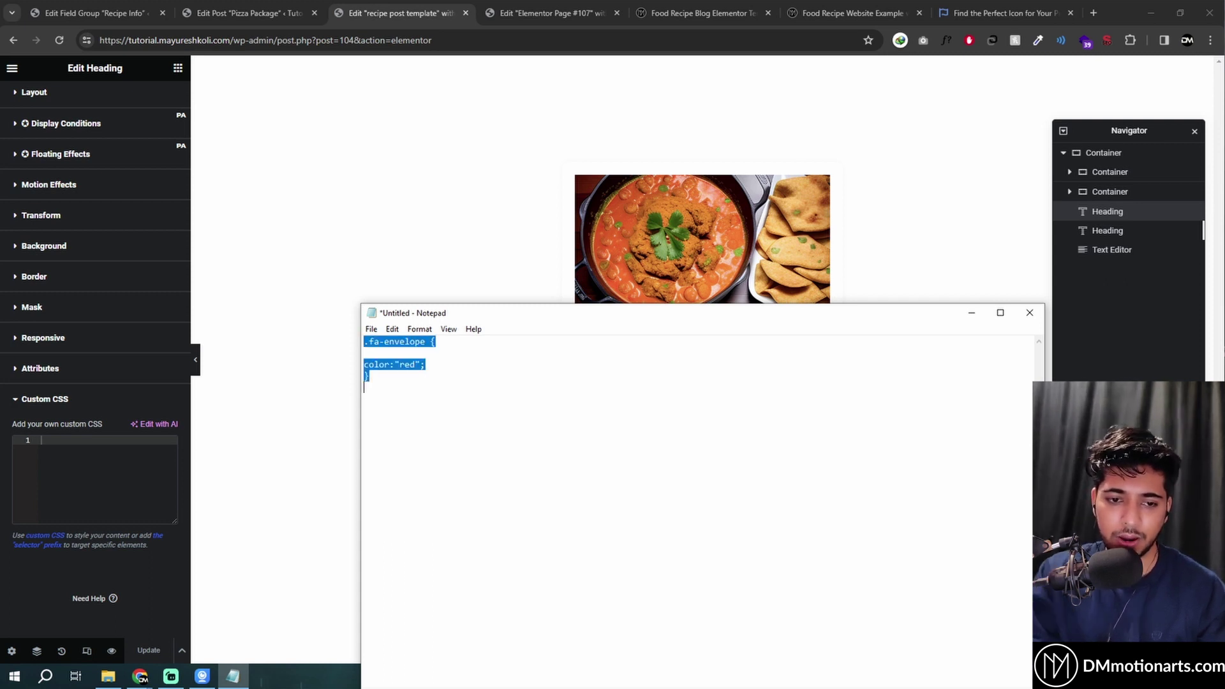
click(88, 479)
key(ctrl+v)
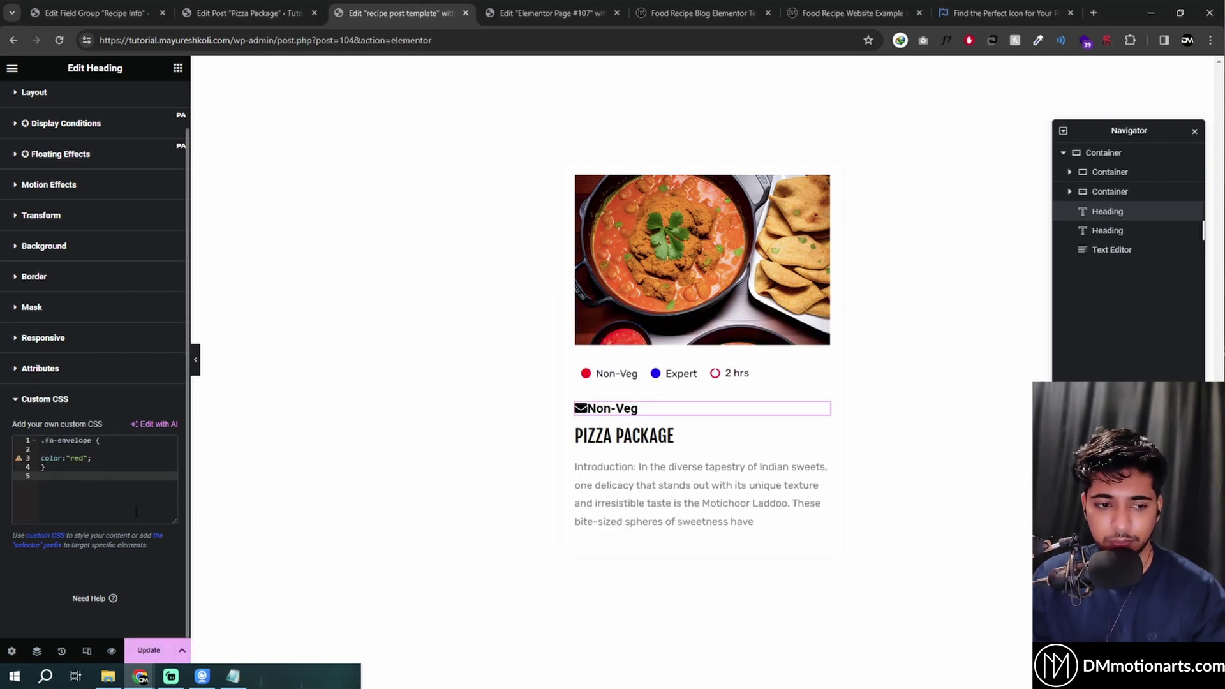
Change the Notepad declaration to color:red; without quotes and replace the heading's Custom CSS with the corrected .fa-envelope rule.
click(233, 676)
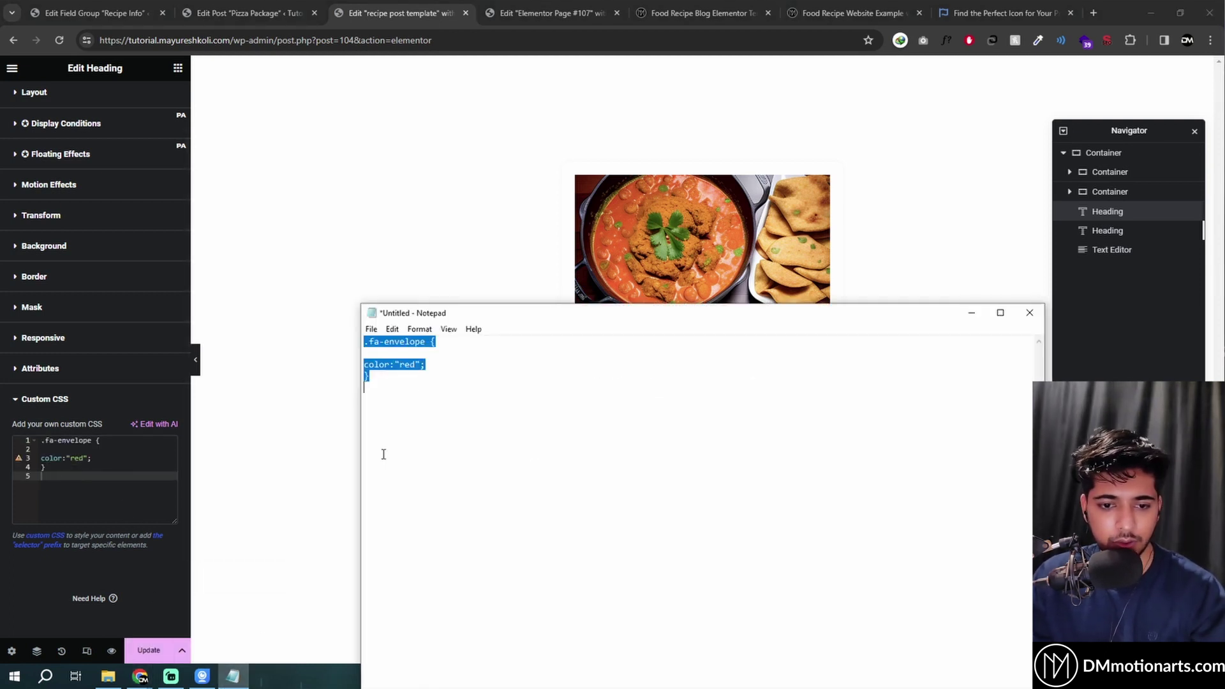
click(395, 365)
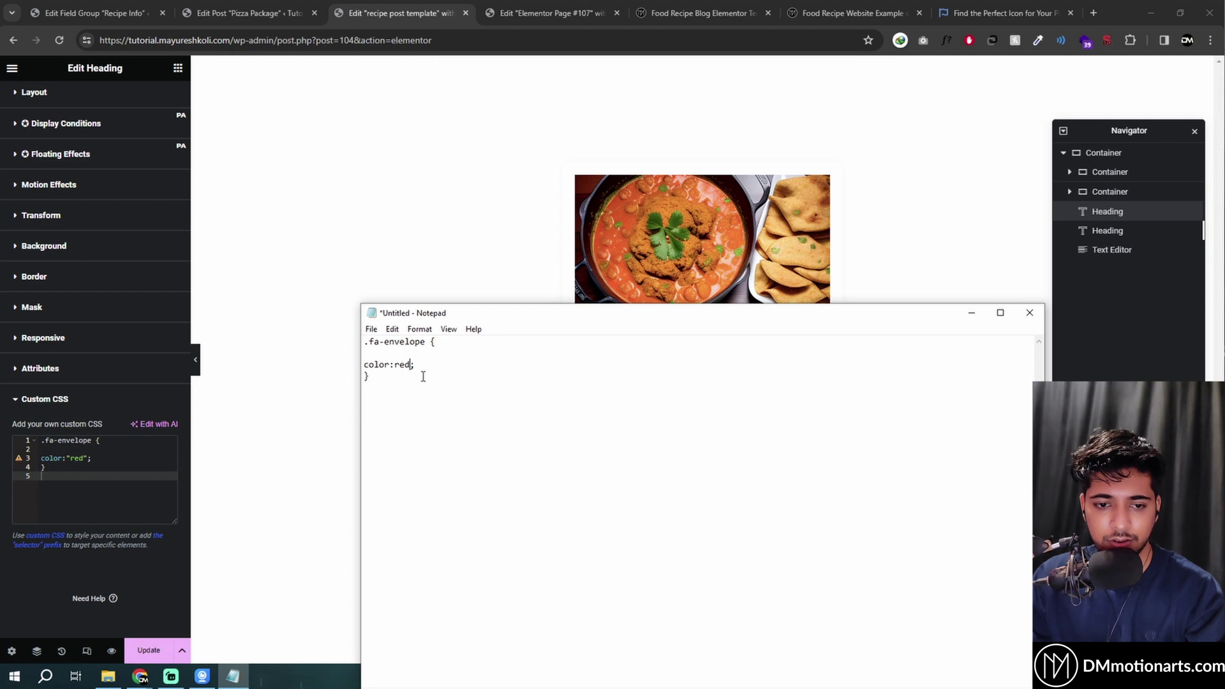
key(ctrl+a)
key(ctrl+c)
click(63, 462)
key(ctrl+a)
key(ctrl+v)
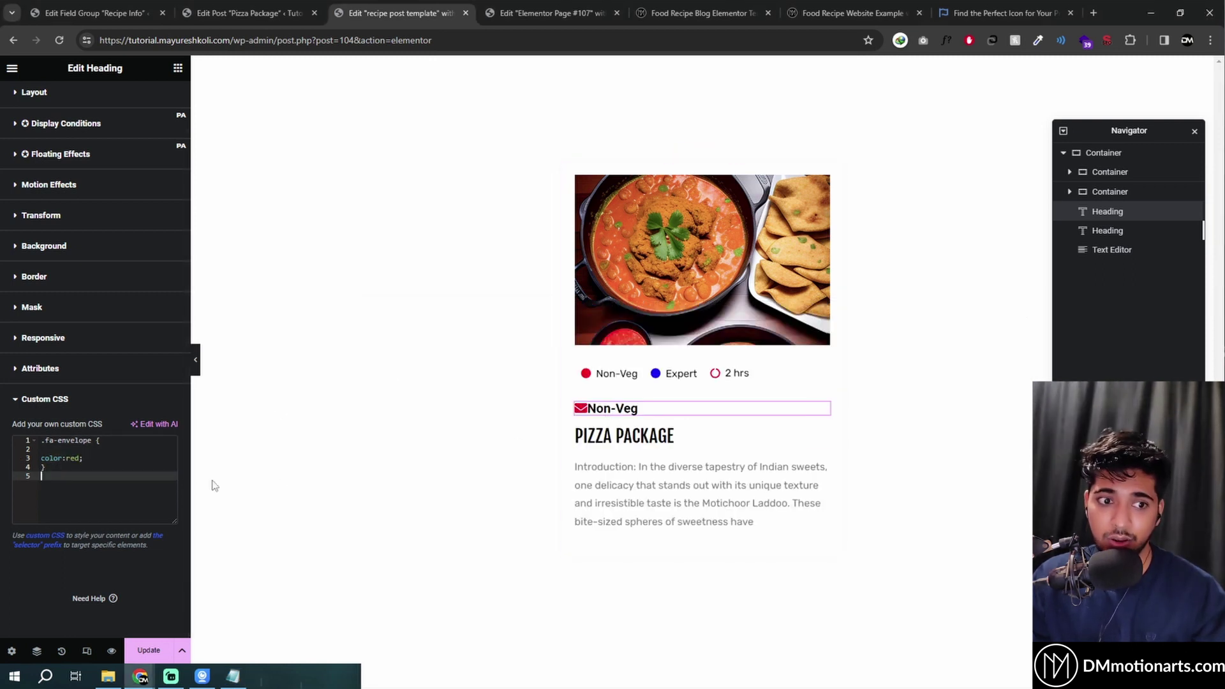
Below the .fa-envelope rule in the Custom CSS, add the selector .fa-plus, copying the class name from the Vegan choice in the Recipe Info field group.
click(95, 458)
key(Return)
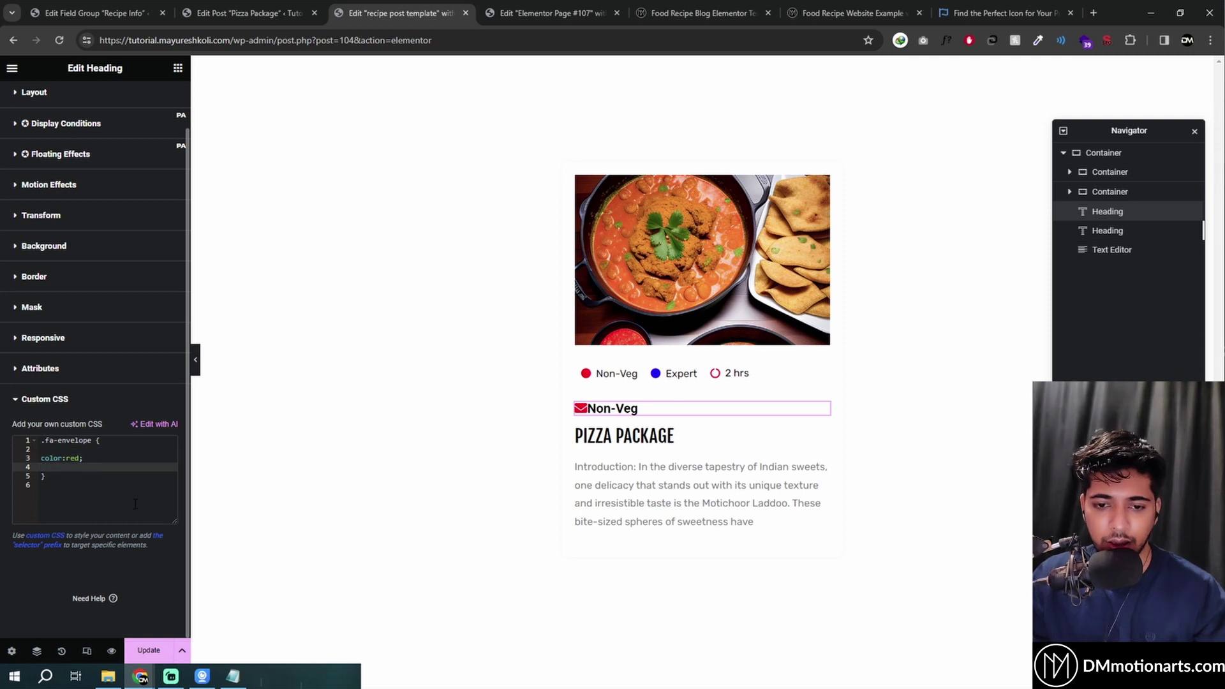
click(118, 476)
click(118, 495)
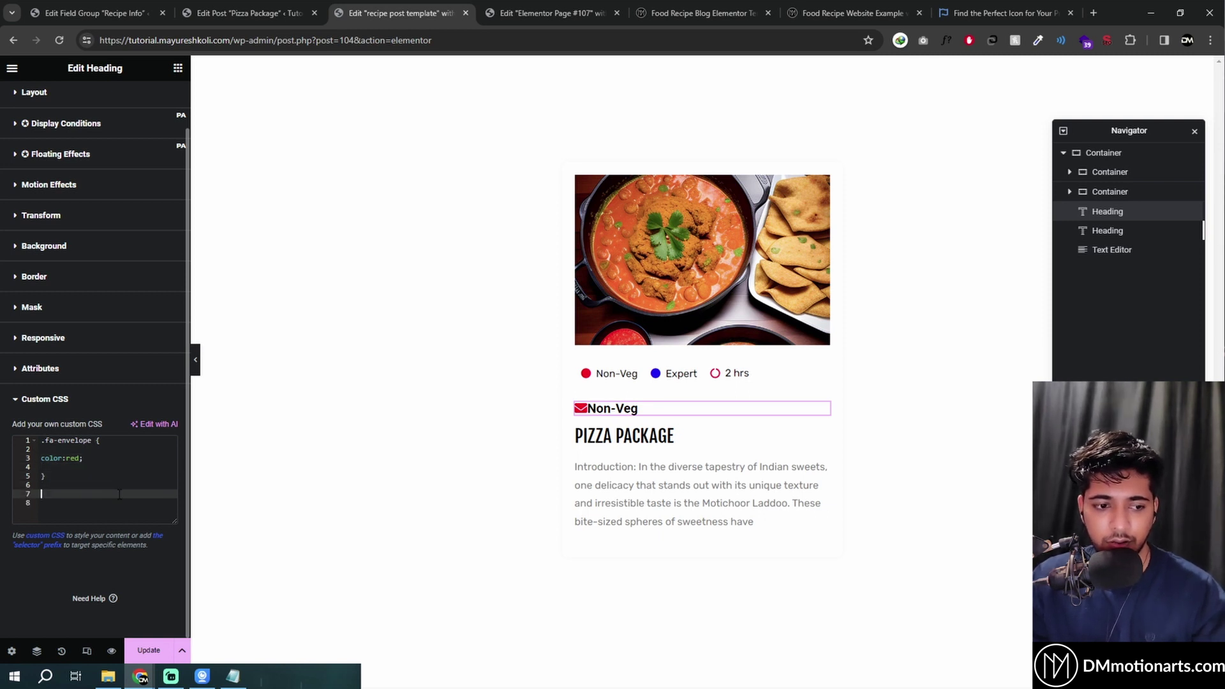
click(232, 8)
click(107, 9)
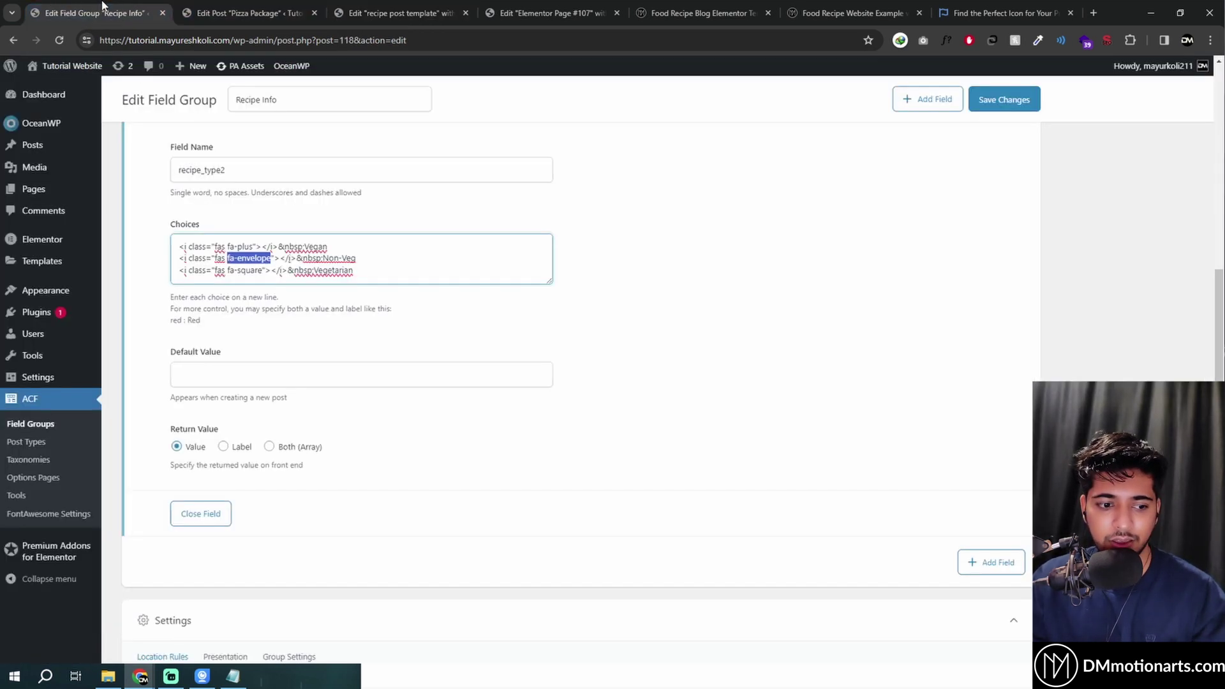
click(236, 247)
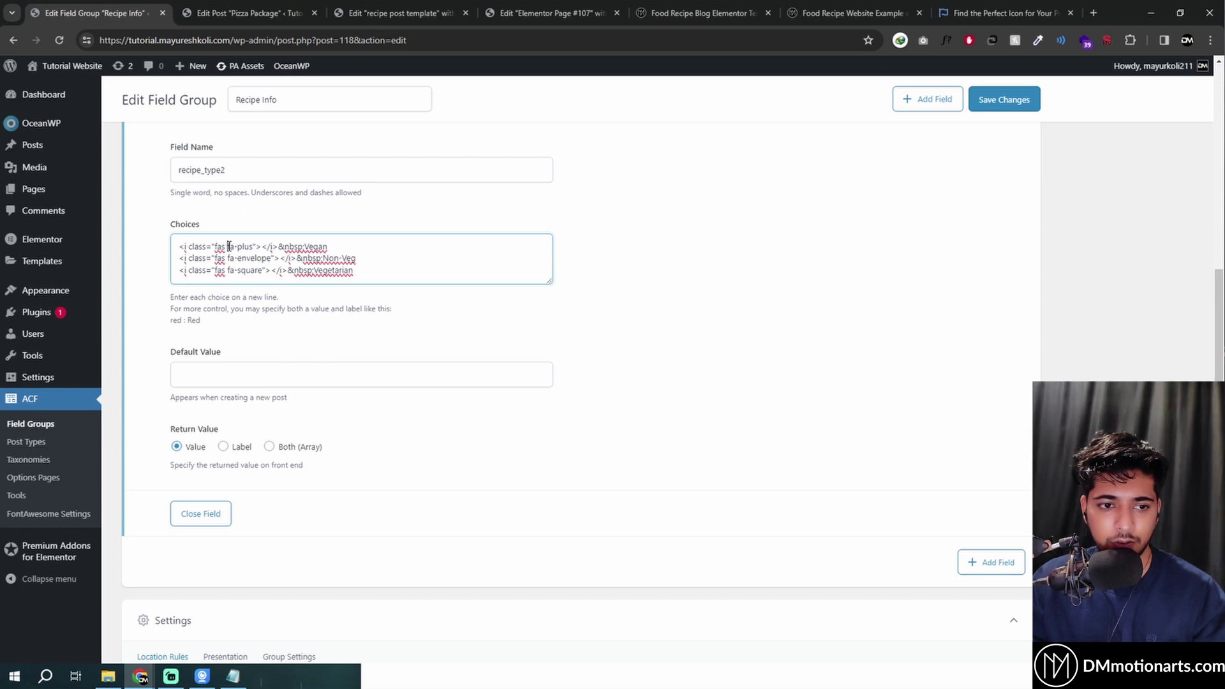
drag(228, 247, 253, 247)
click(396, 12)
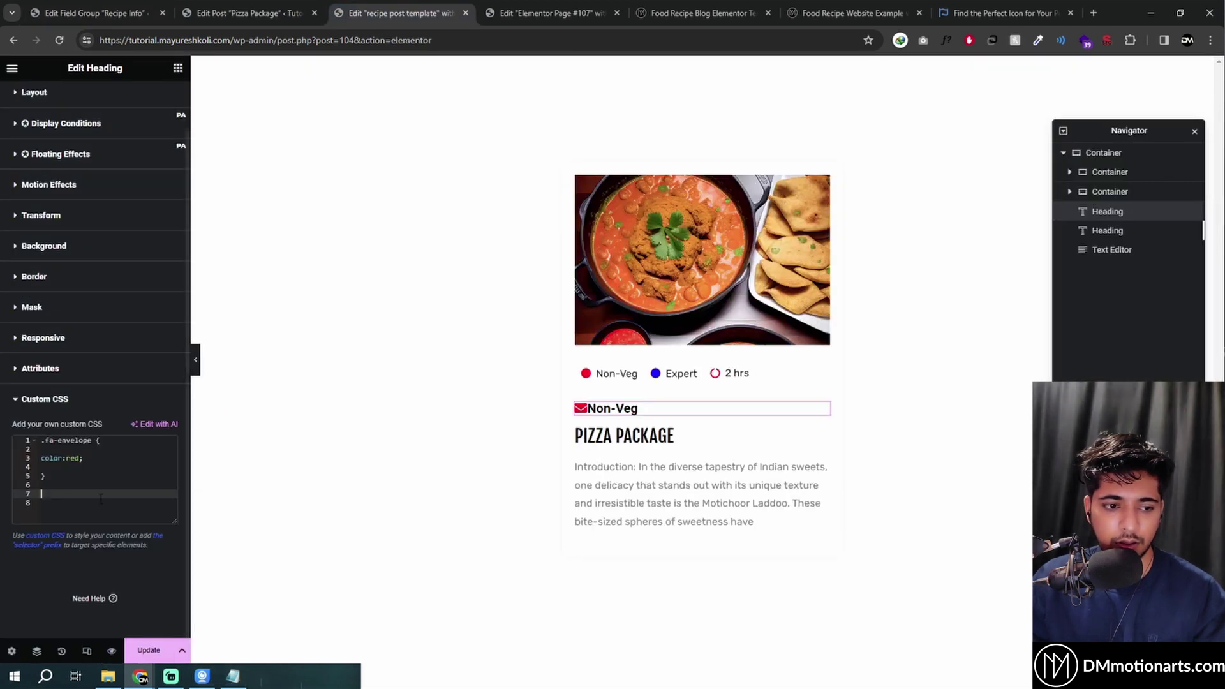
text(.)
key(ctrl+v)
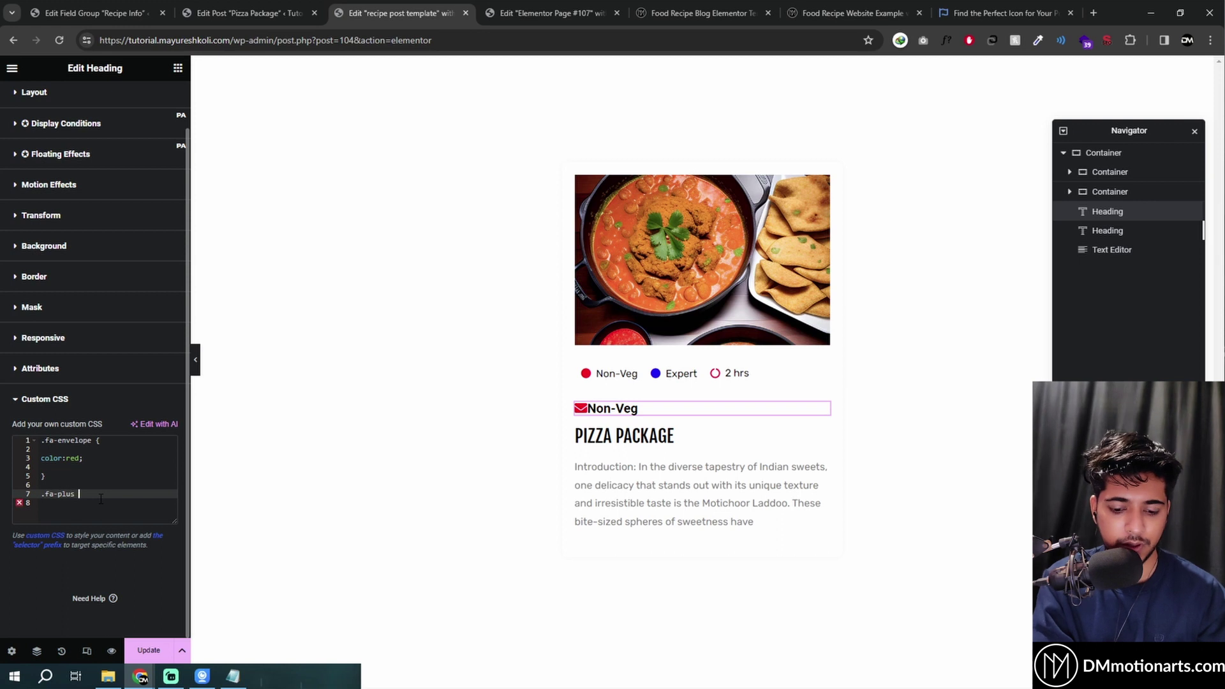
Complete the .fa-plus rule with the declaration color:green;.
text({)
key(Return)
key(Return)
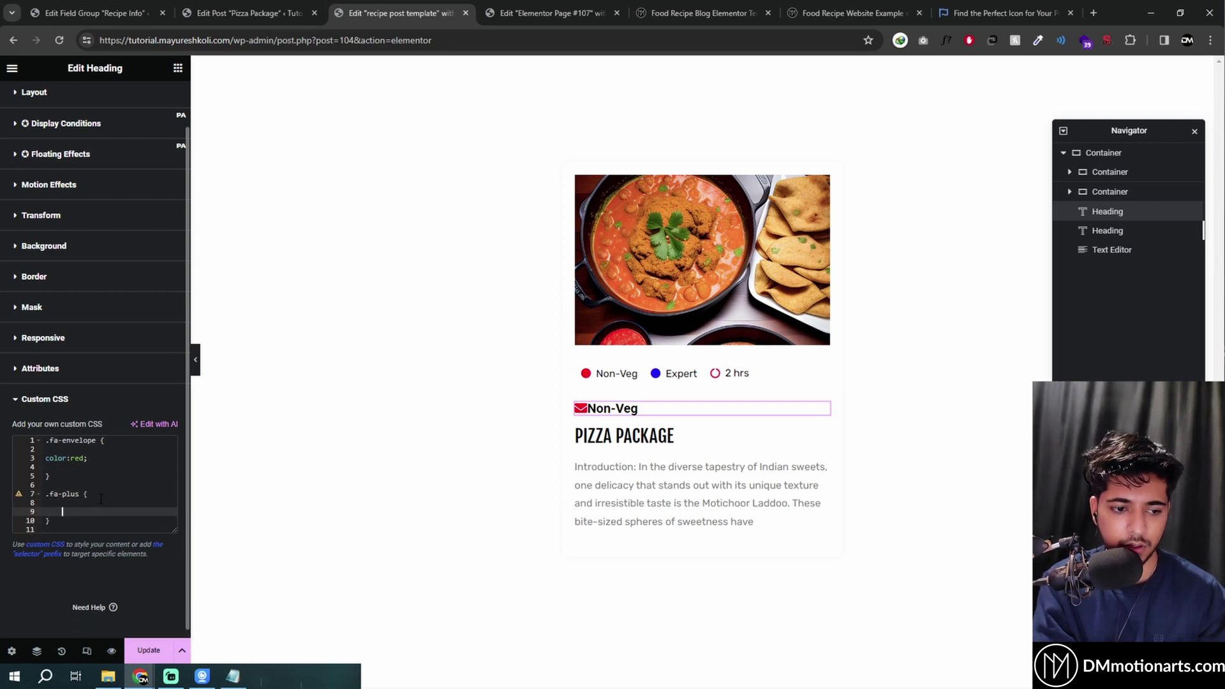
text(color:)
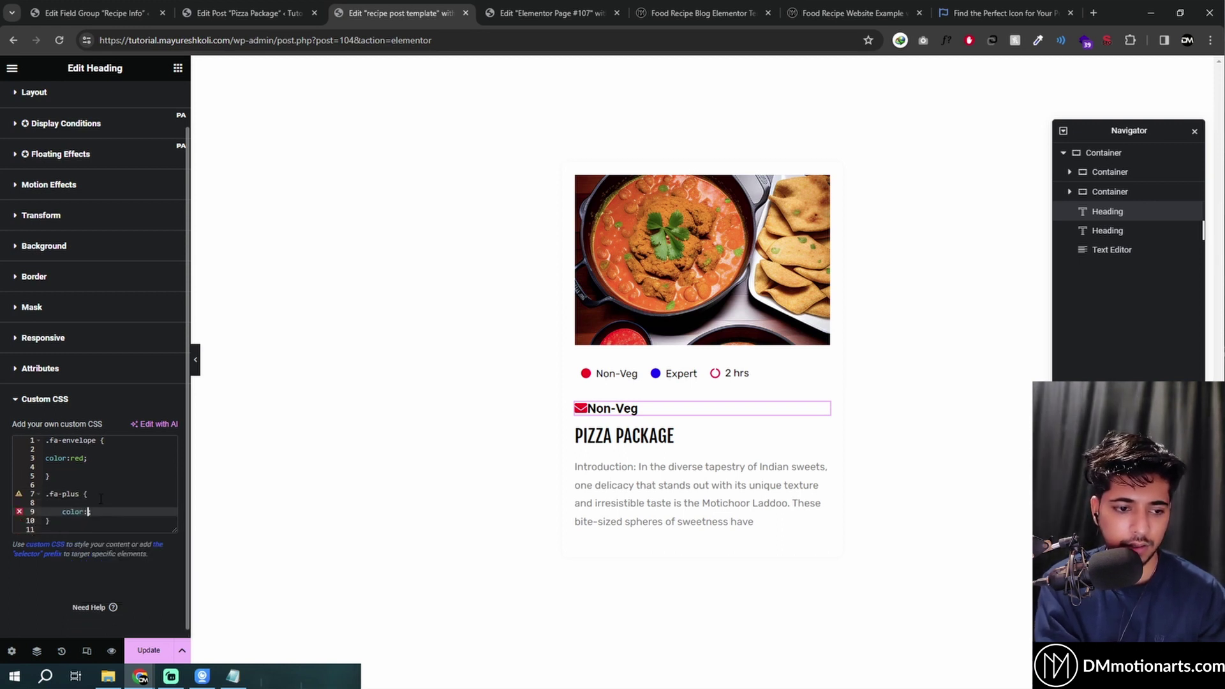
text(green;)
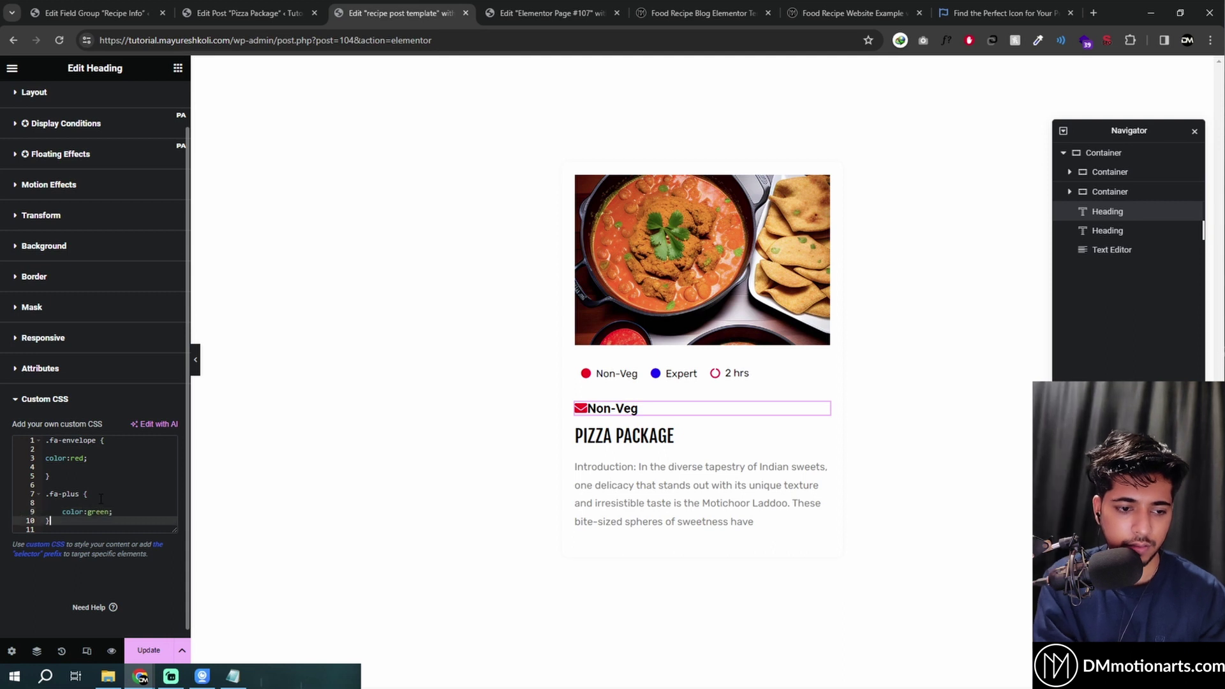
Start a .fa-square rule below the .fa-plus rule, matching the icon class of the Vegetarian choice.
key(Down)
key(Down)
key(Return)
text(.fa)
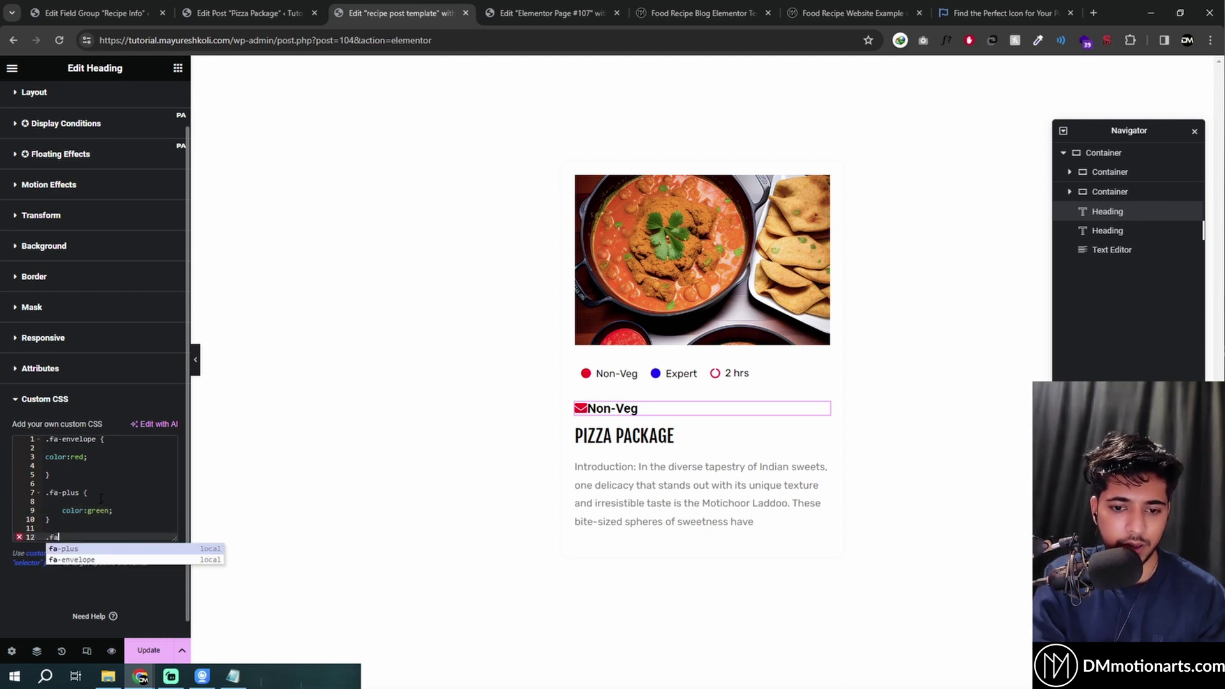
click(95, 13)
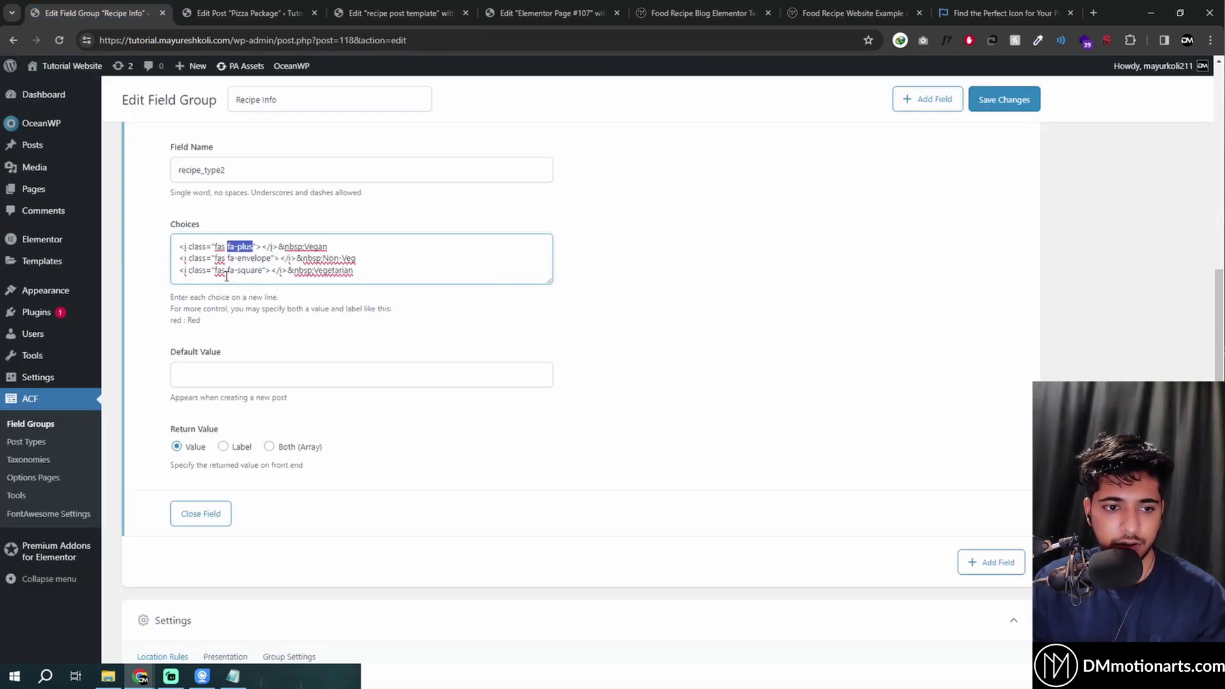
click(401, 13)
text(a)
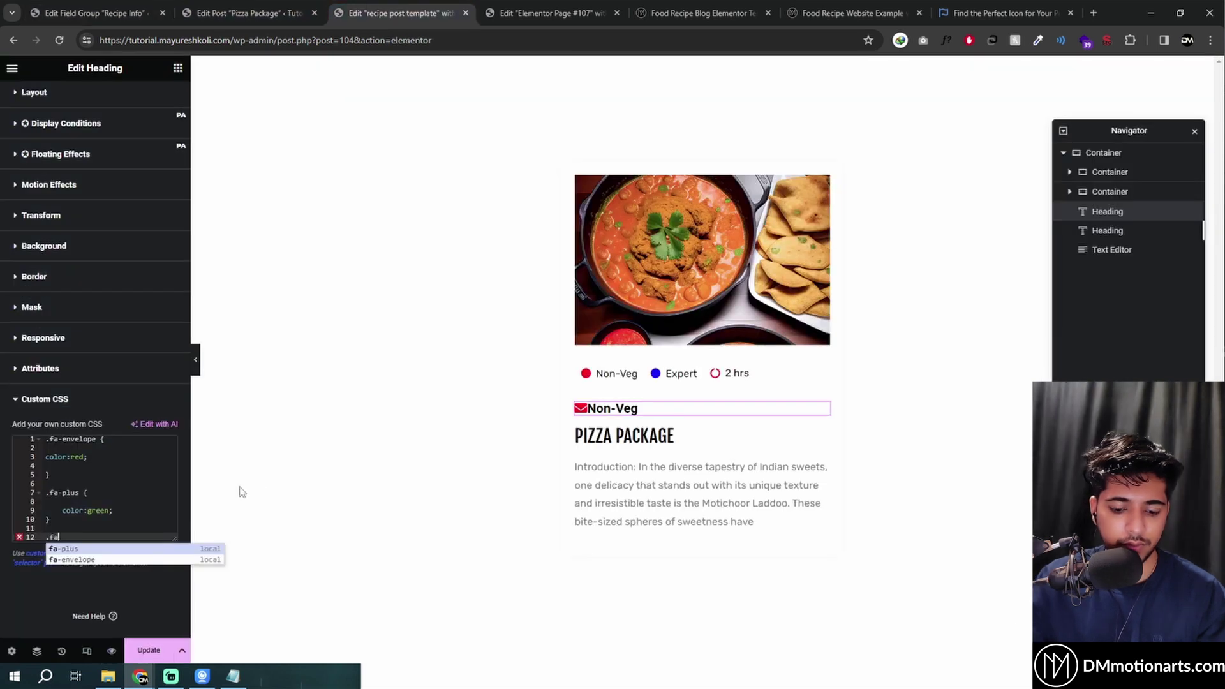
text(-square {)
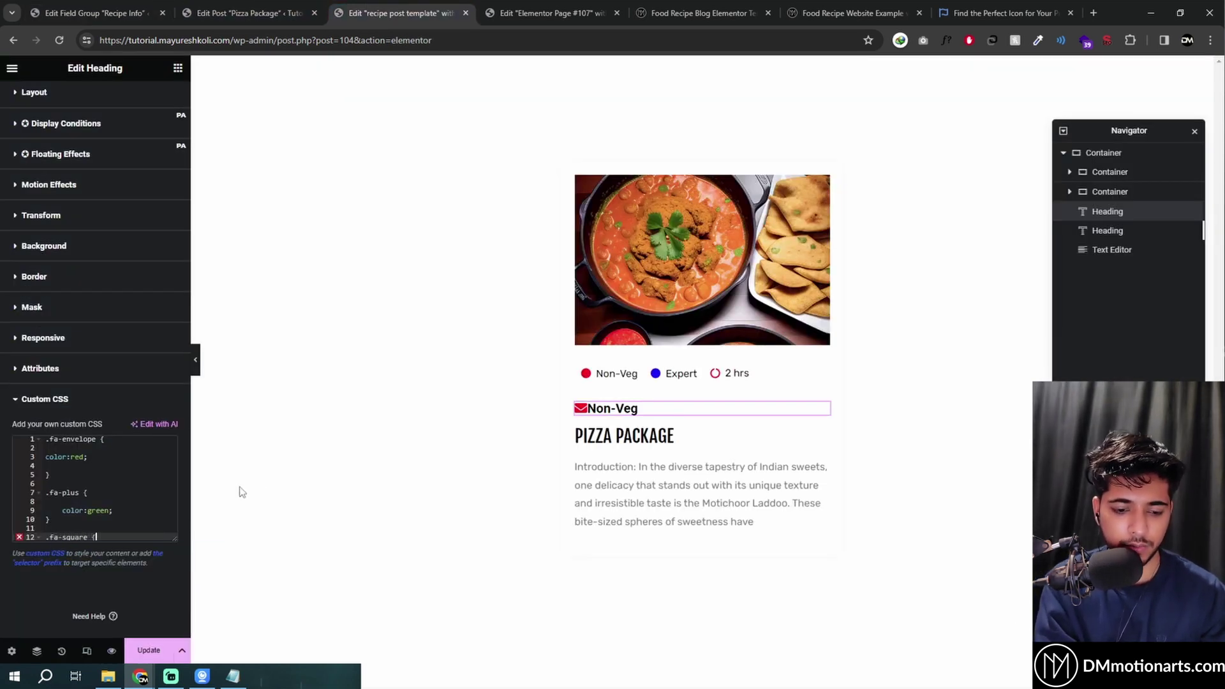
Add the declaration color:blue; to the .fa-square rule and update the template.
key(Return)
key(Return)
text(color:)
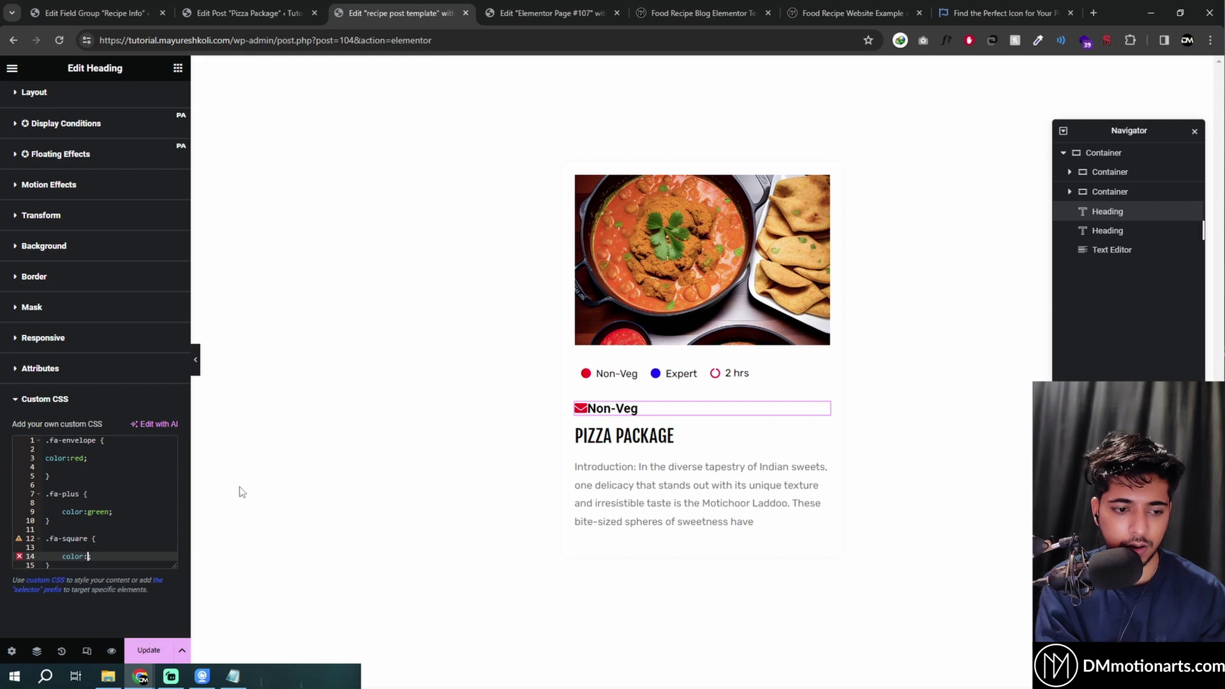
text(blue;)
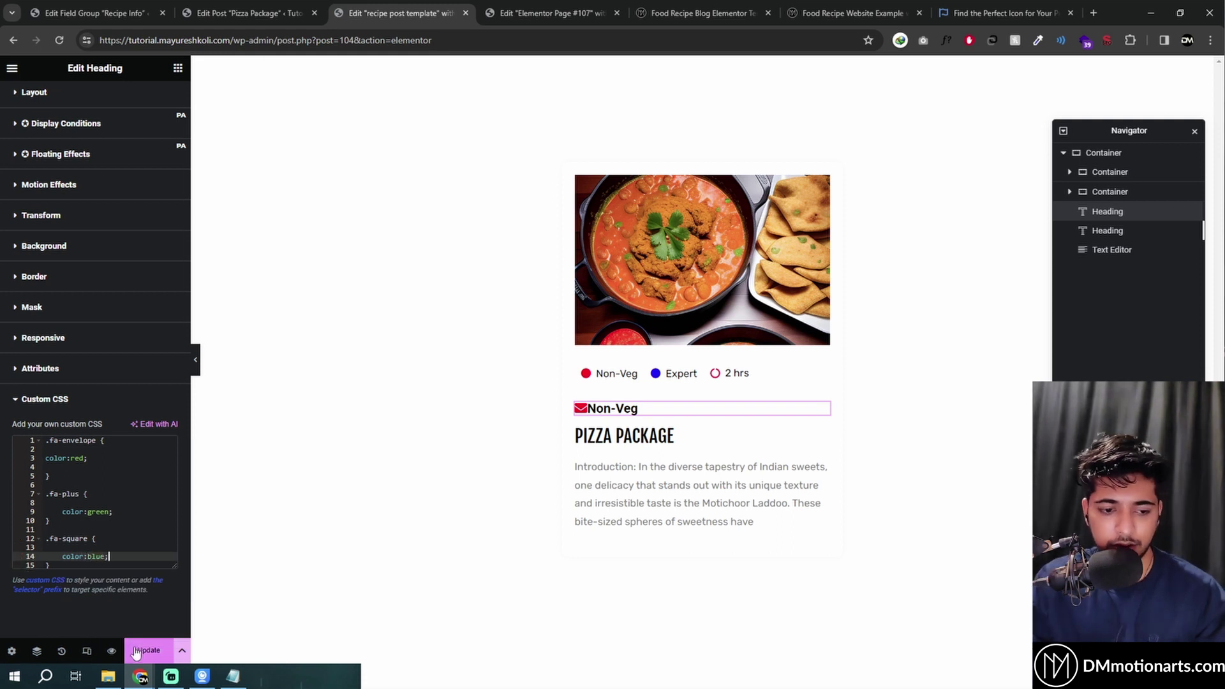
click(136, 651)
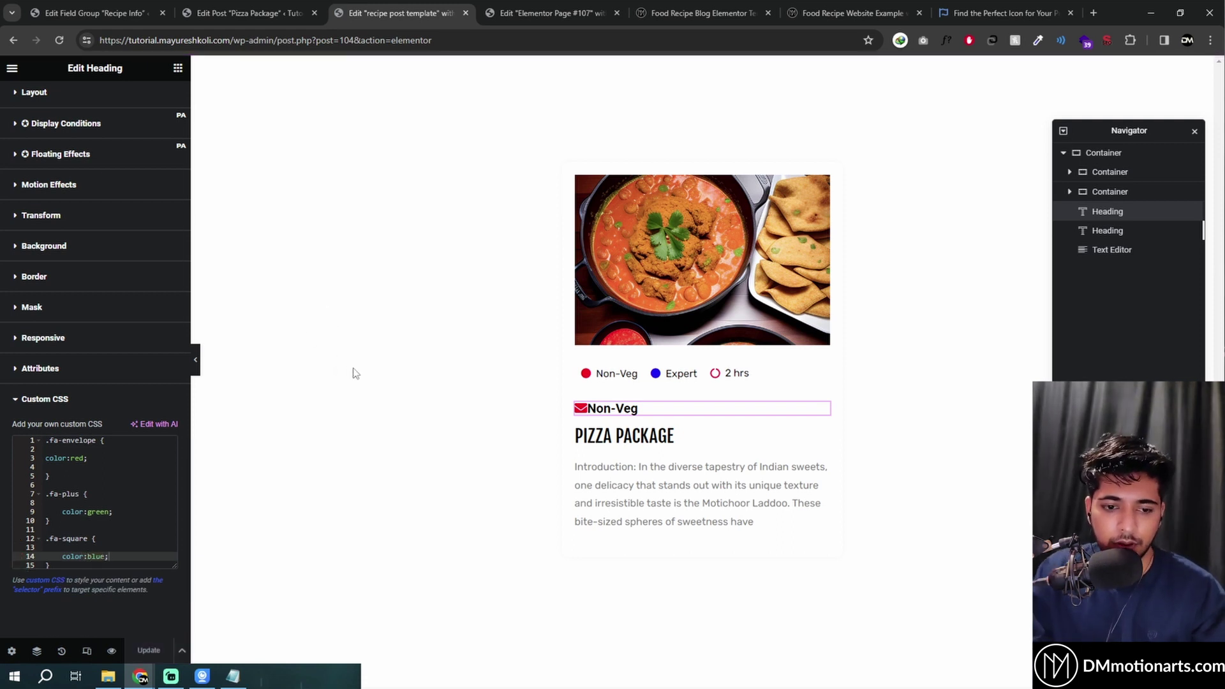
right_click(616, 408)
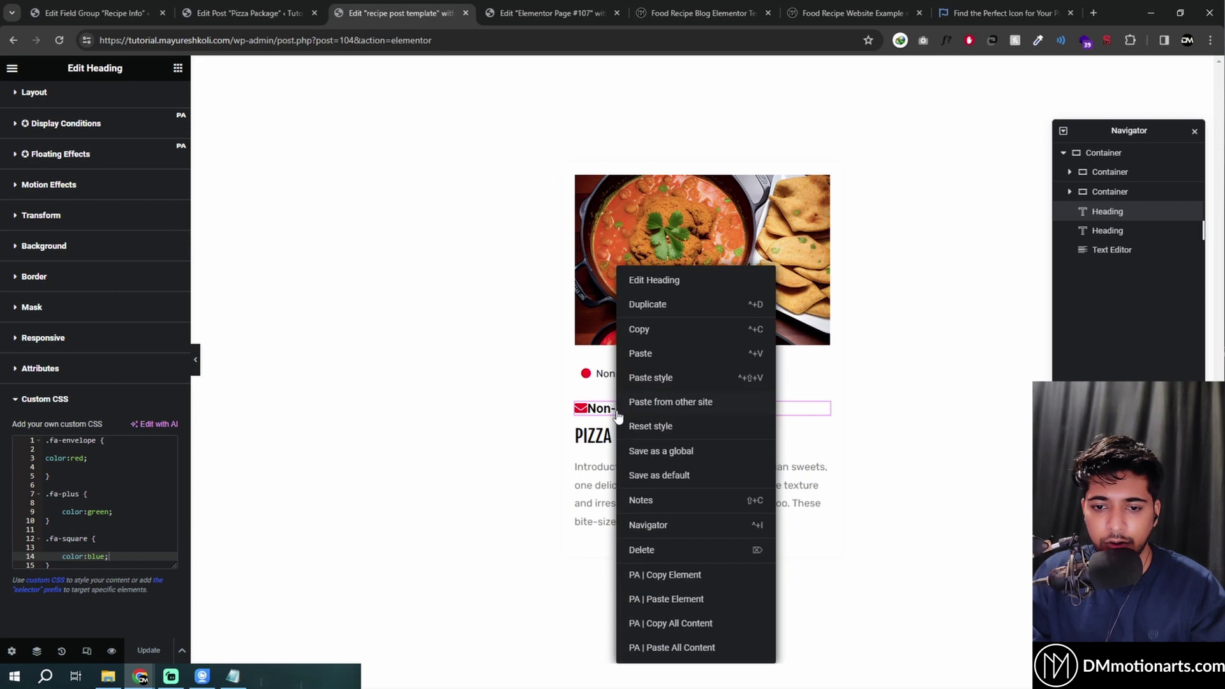
click(572, 408)
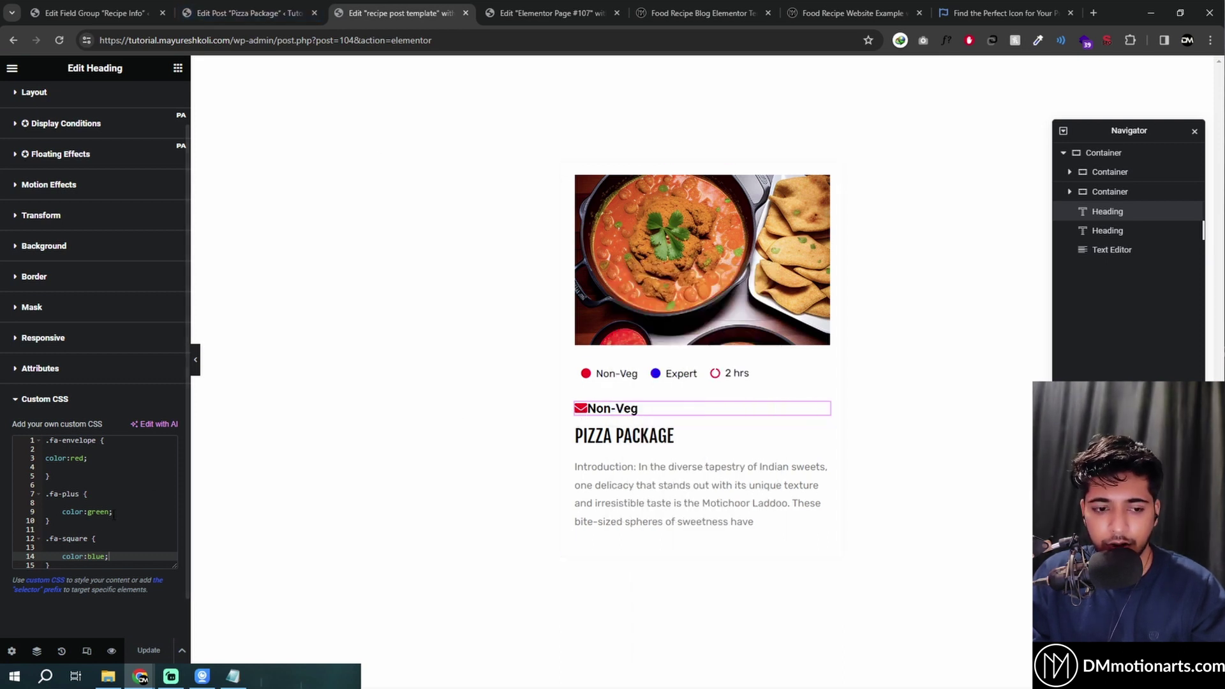
click(71, 494)
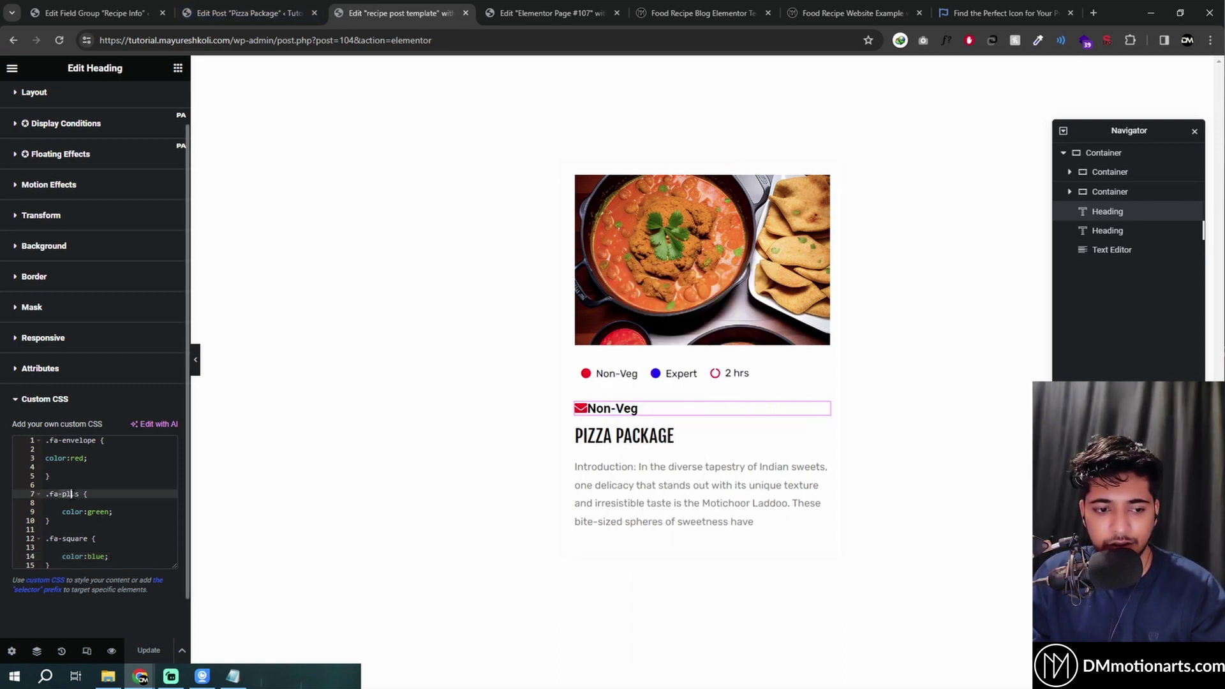
click(74, 539)
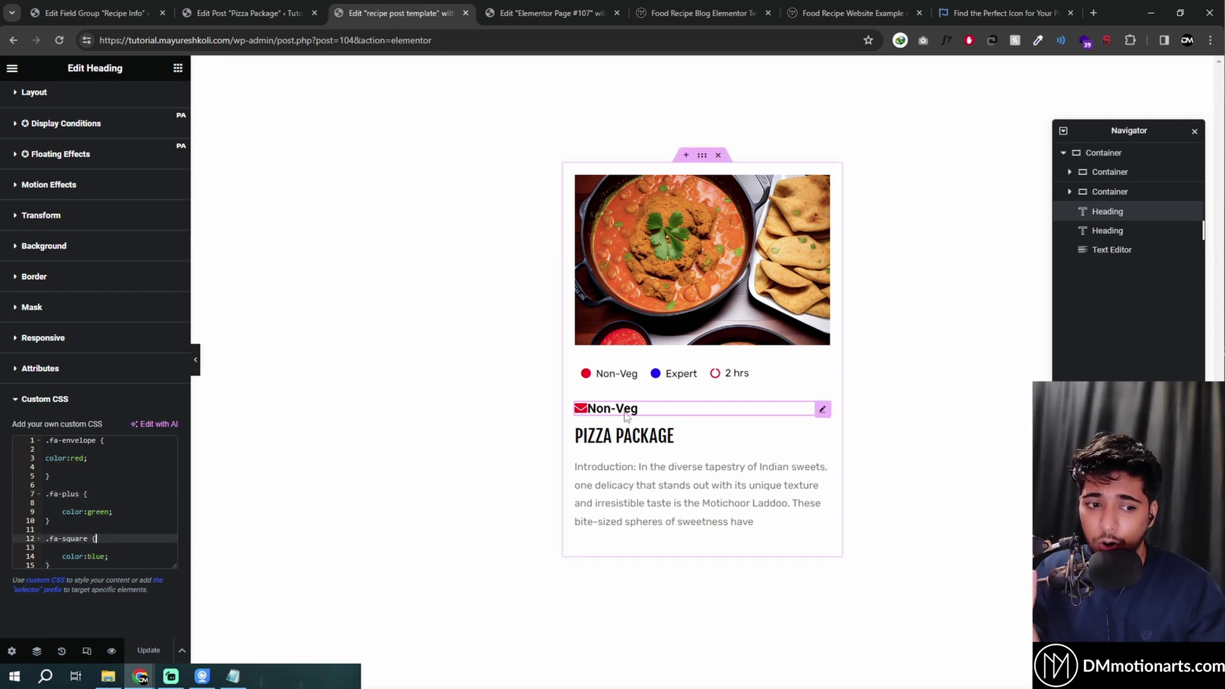
click(546, 12)
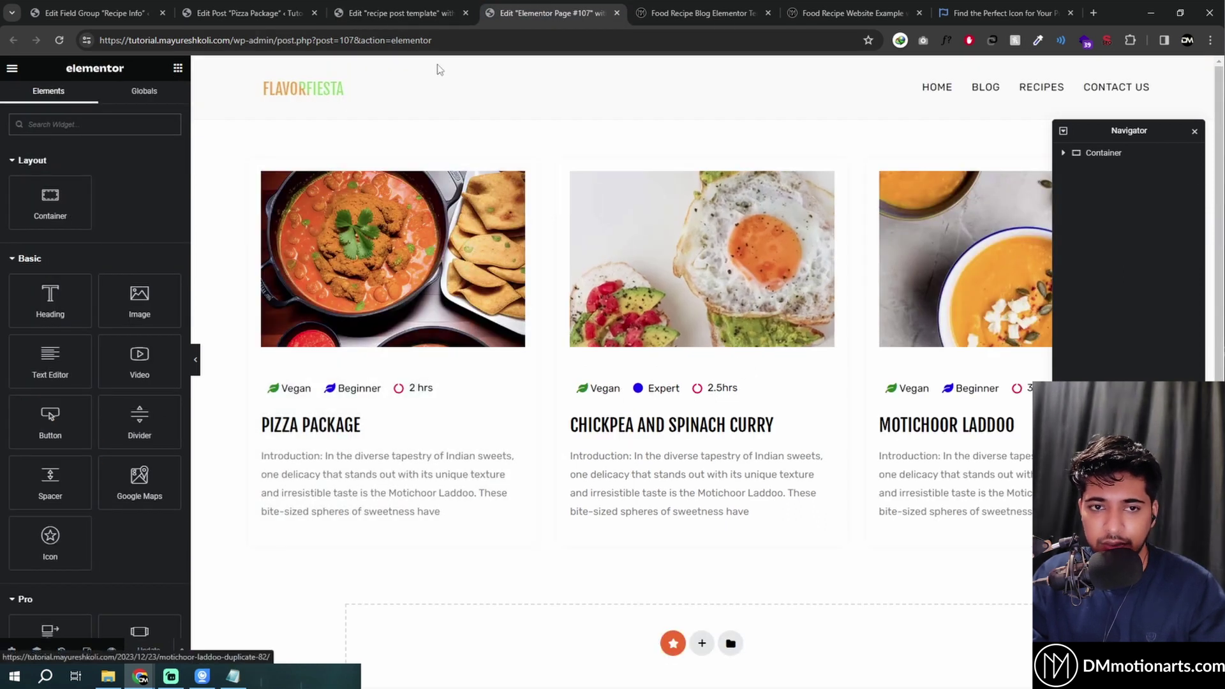
click(278, 6)
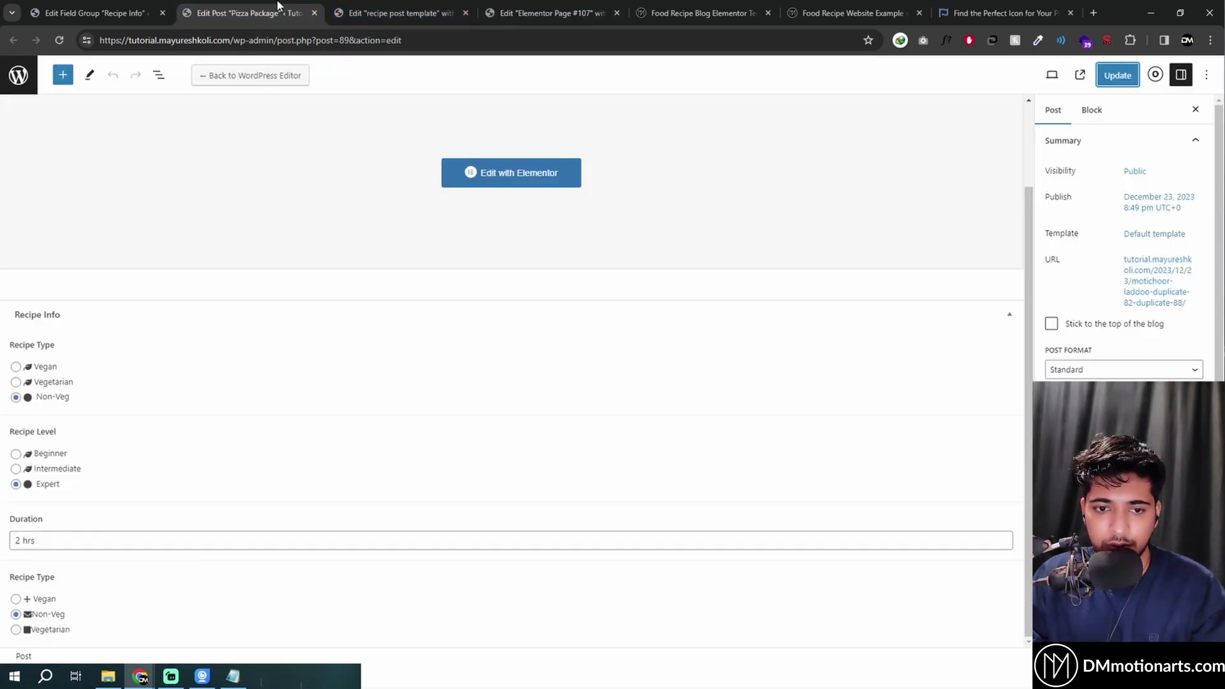
click(85, 6)
Open the posts list in a new browser tab and open the Chickpea and Spinach Curry and Motichoor Laddoo posts for editing.
click(242, 7)
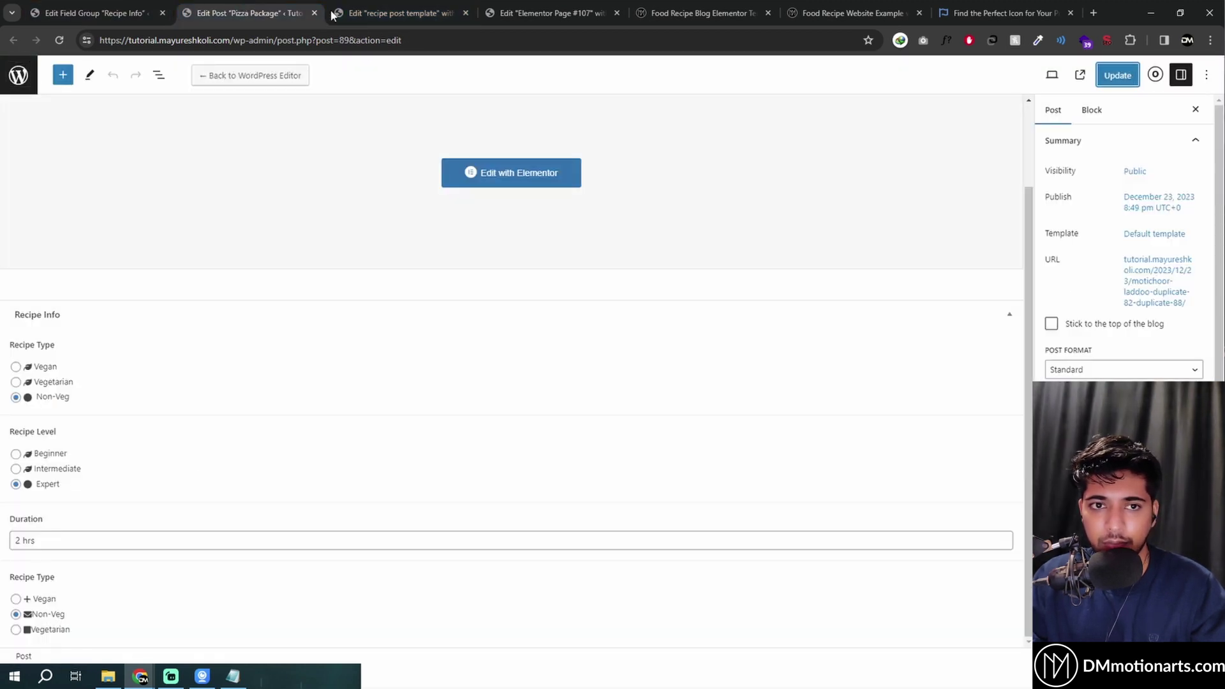
middle_click(18, 75)
drag(357, 13, 250, 10)
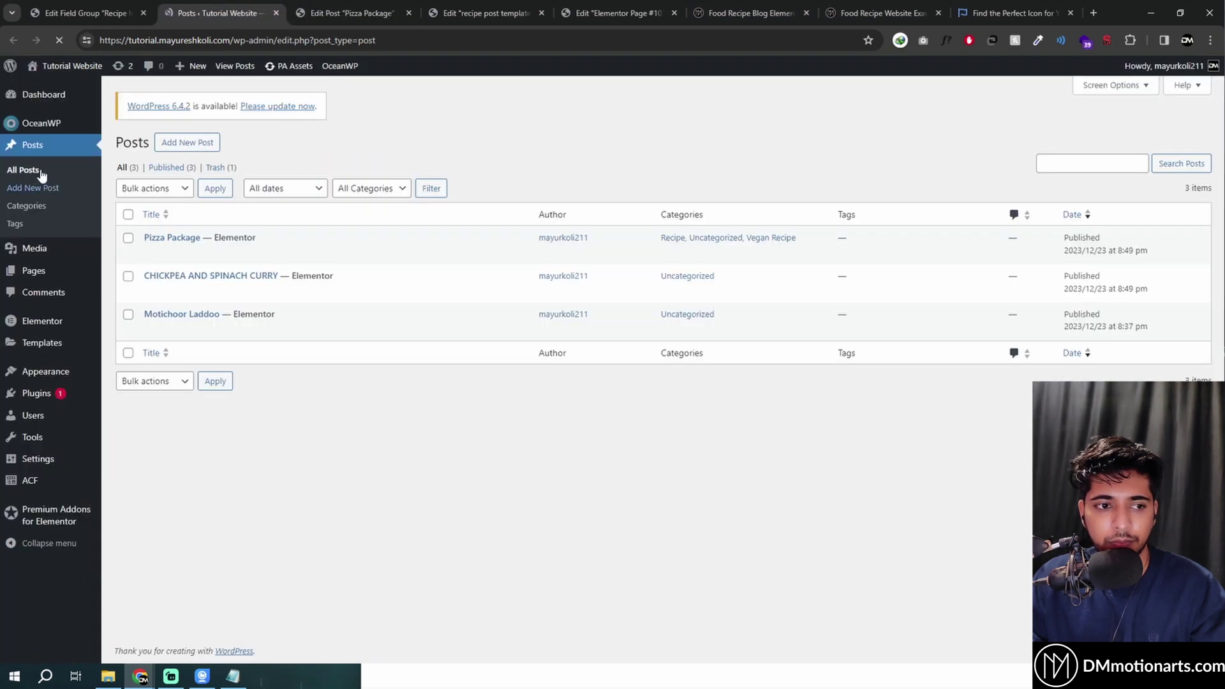
click(351, 13)
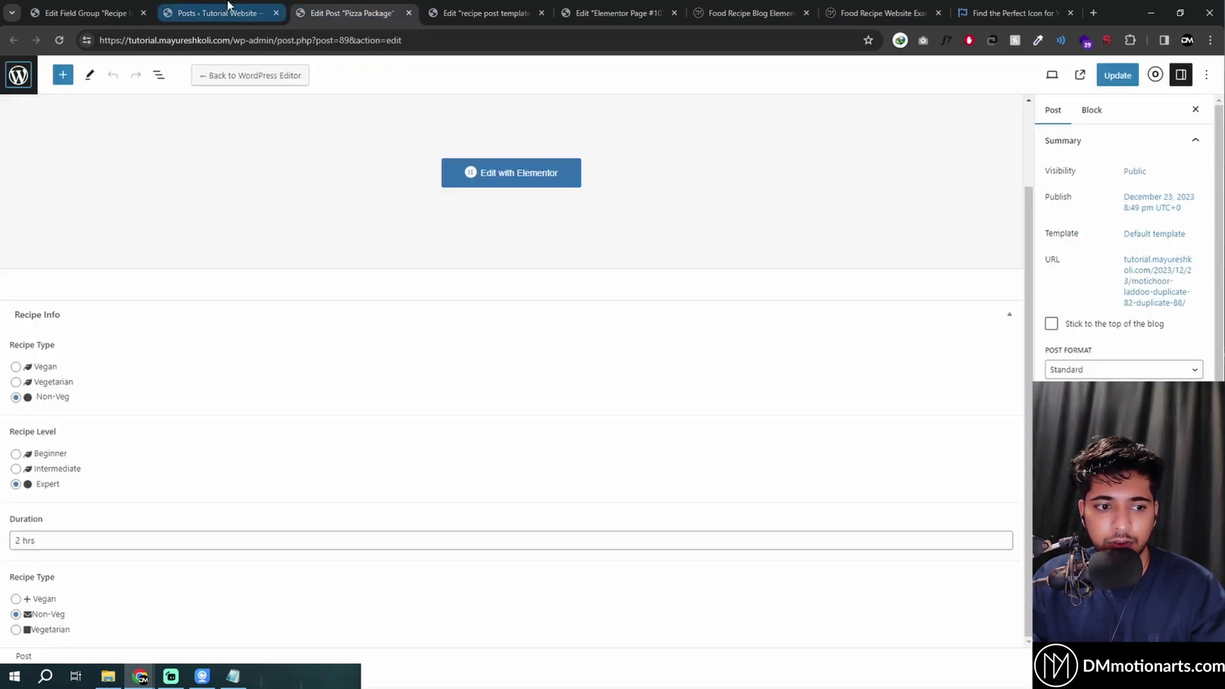
key(ctrl+shift+Tab)
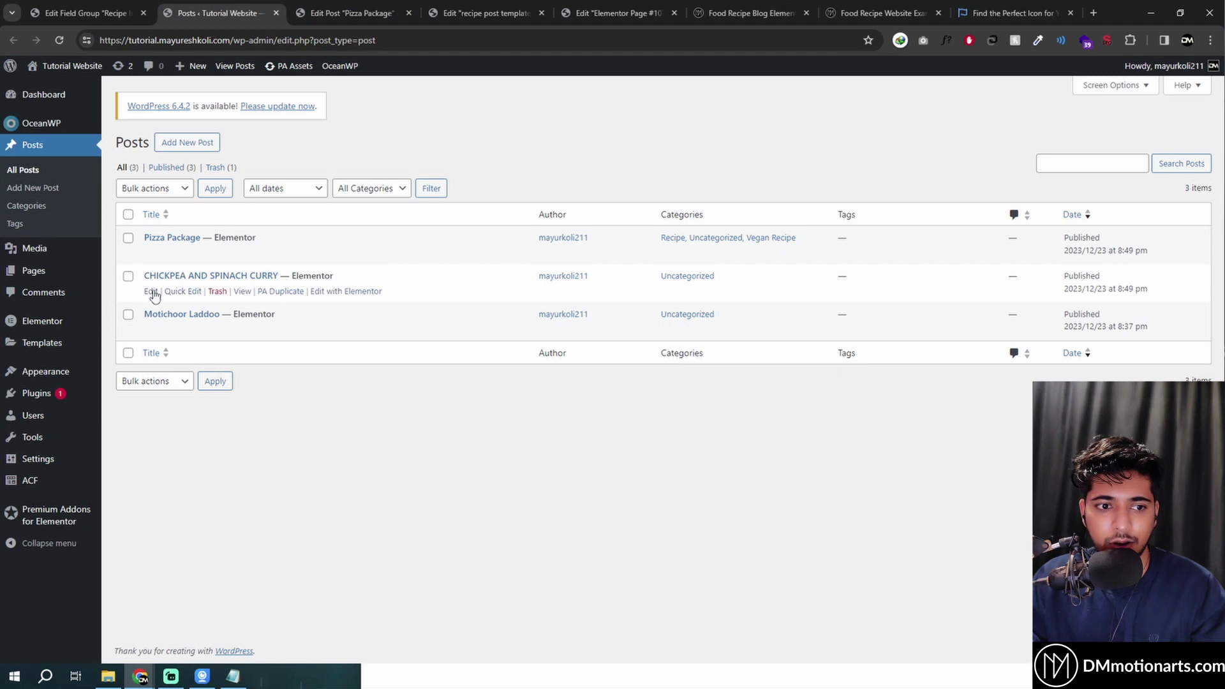
click(153, 295)
middle_click(150, 329)
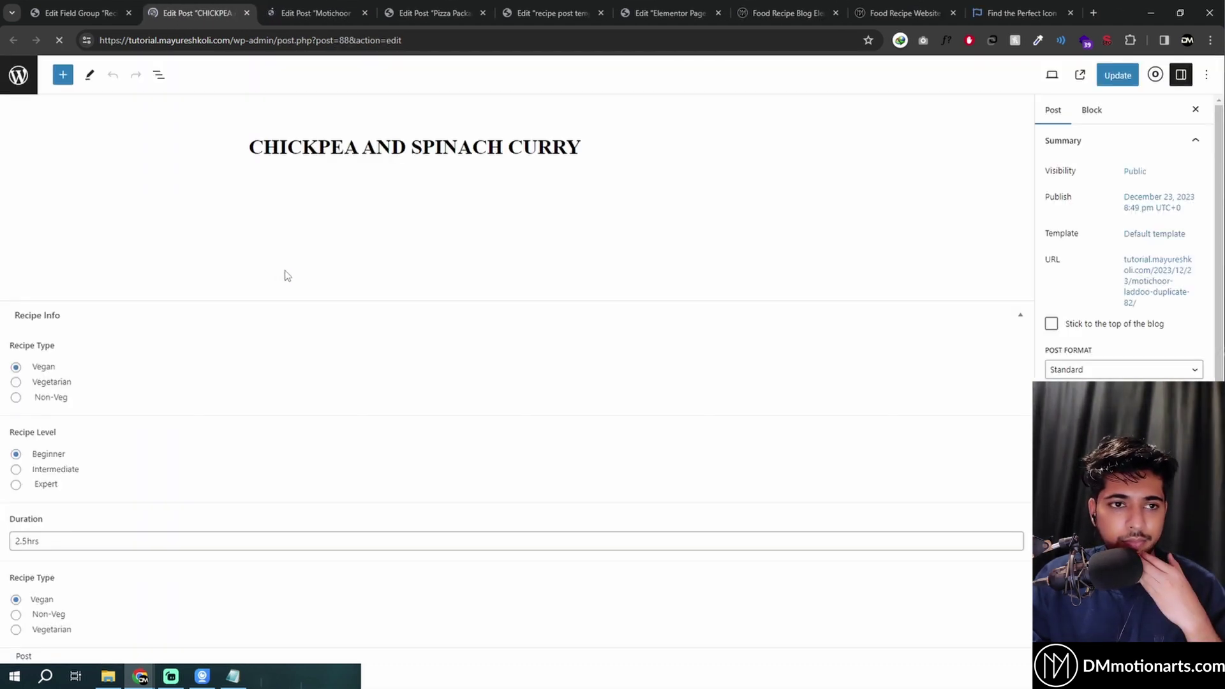
View the published Elementor Page #107 in its own browser tab, placed just before the page's editor tab.
click(670, 13)
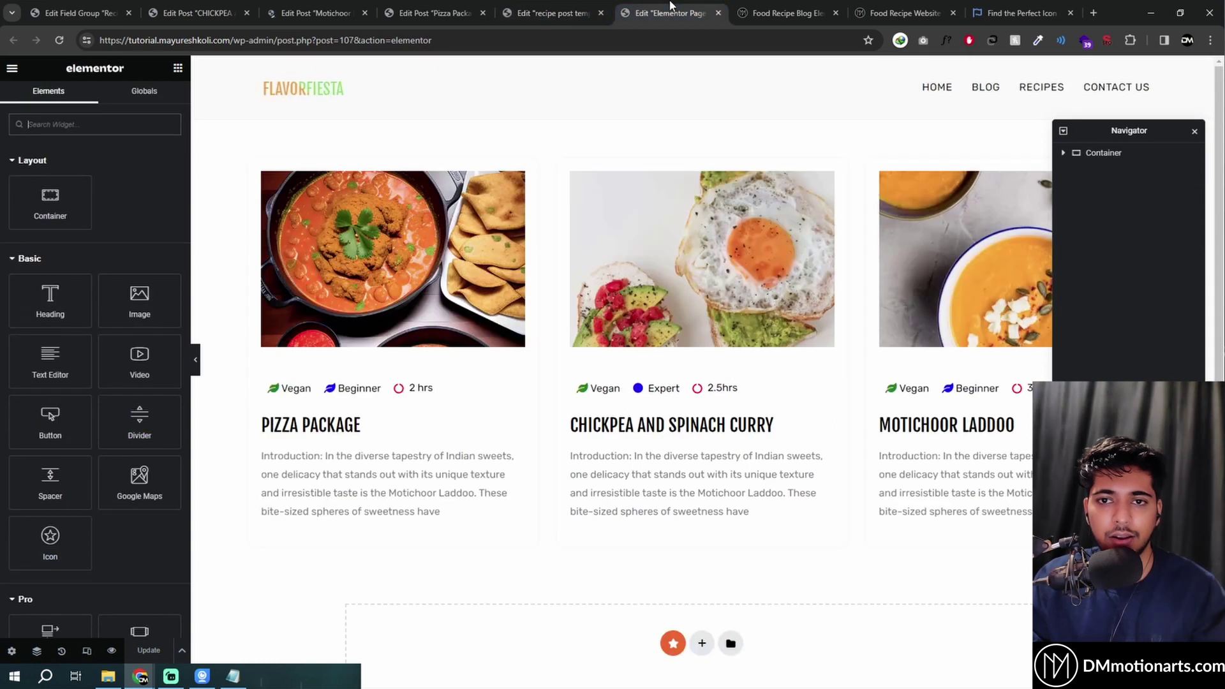
click(11, 68)
click(54, 313)
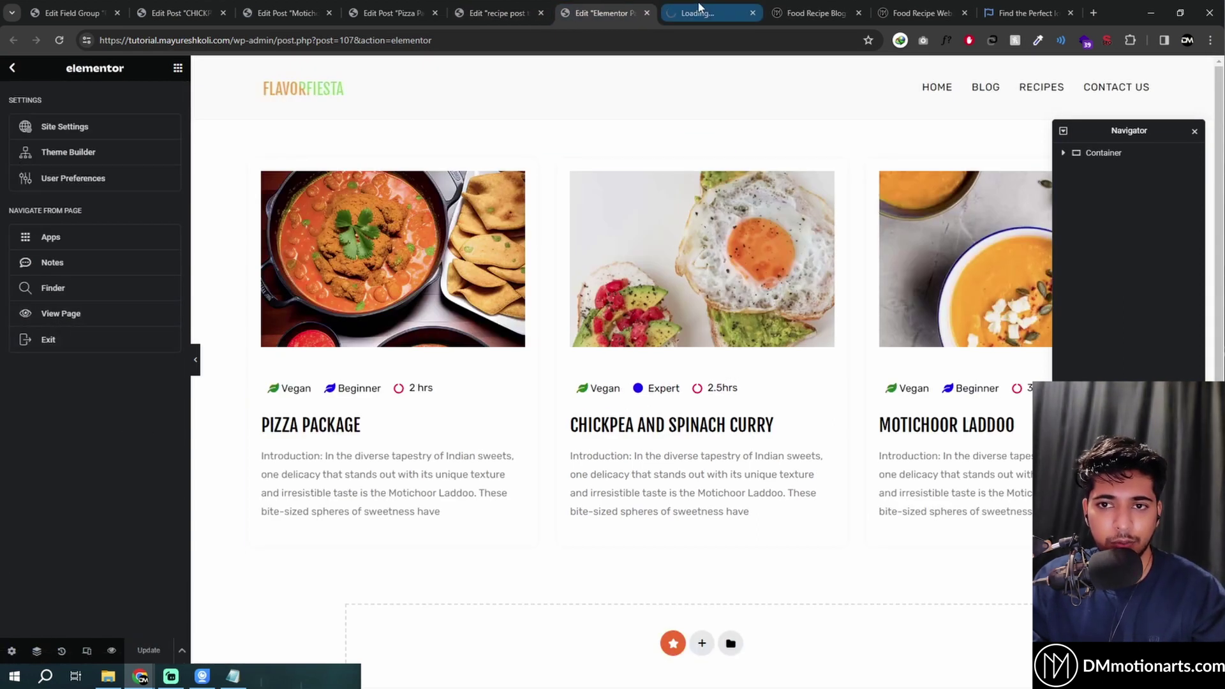
drag(698, 7, 602, 8)
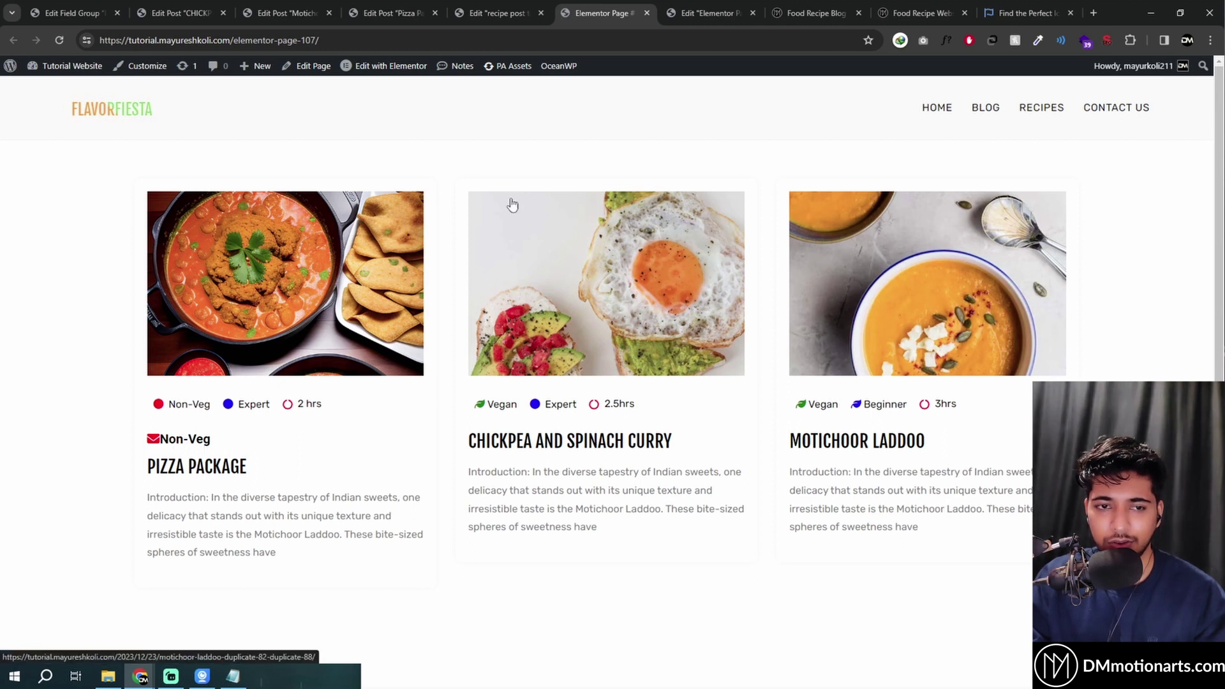
Set the second Recipe Type field of the Motichoor Laddoo post to Vegan and update the post.
click(397, 7)
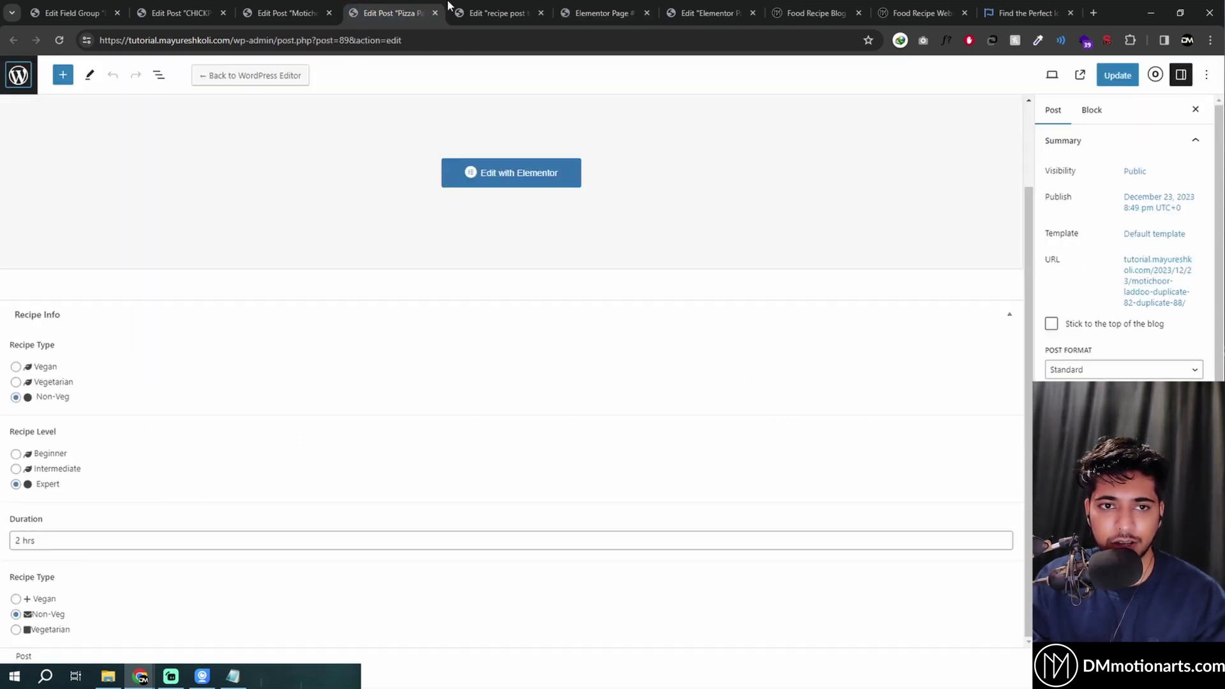
click(287, 13)
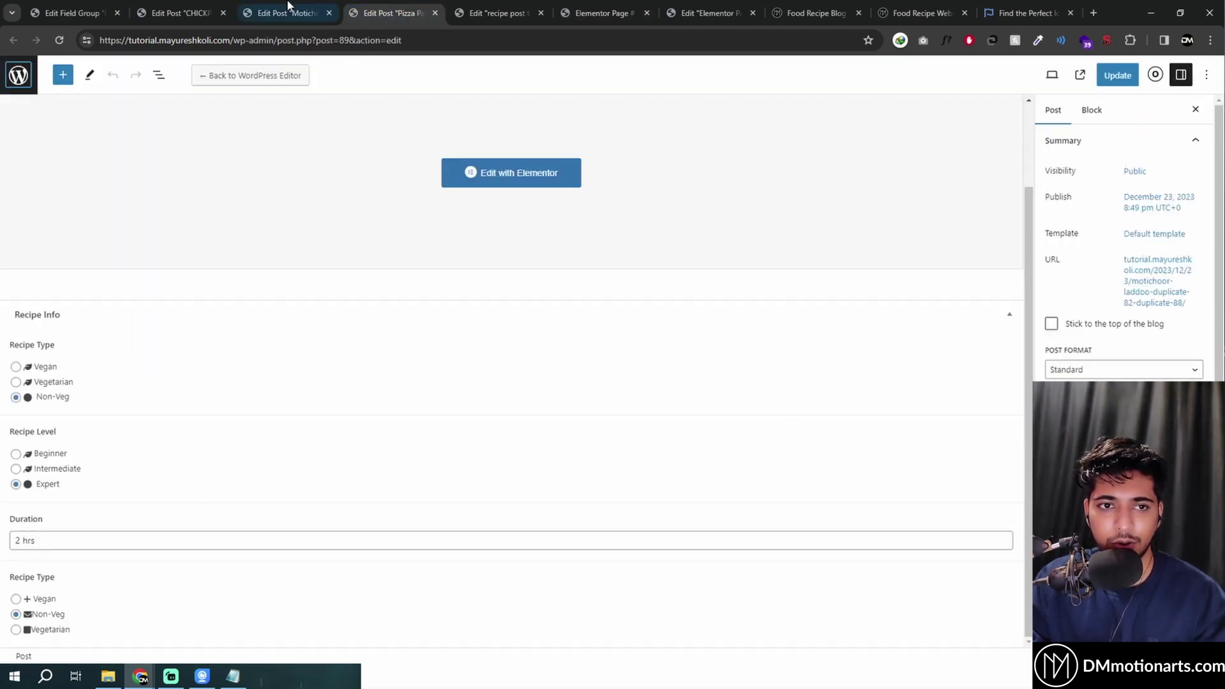
click(44, 614)
click(45, 605)
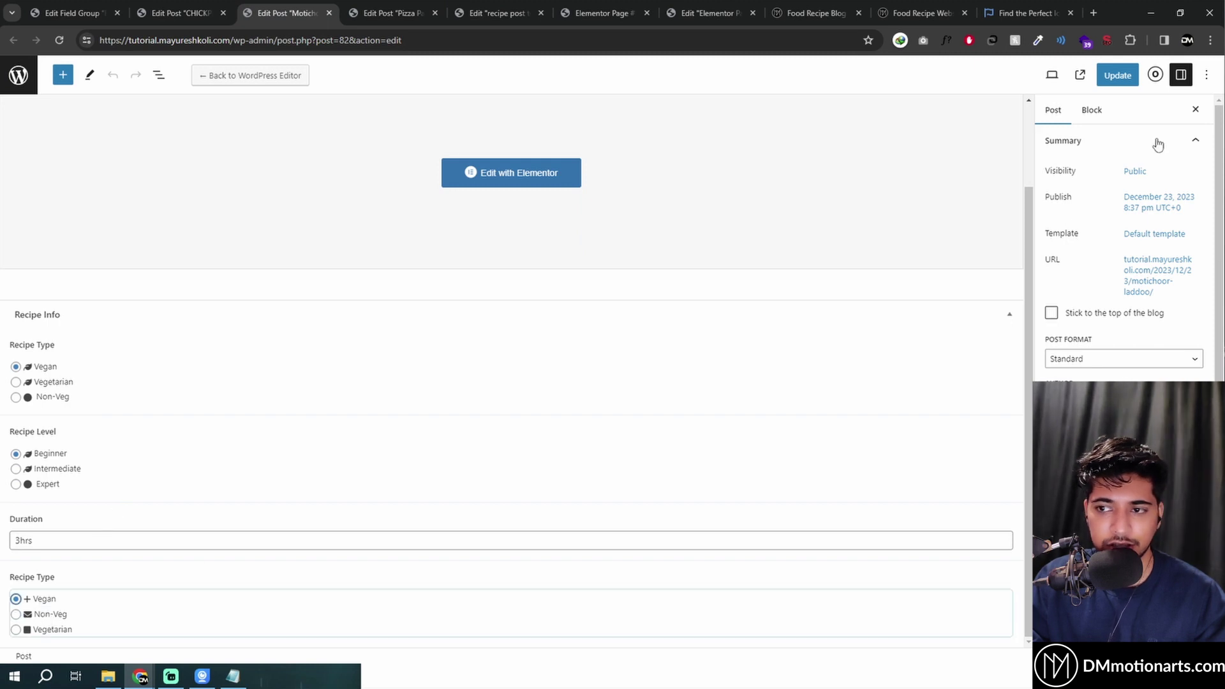
Set the second Recipe Type field of the Chickpea and Spinach Curry post to Vegetarian and update the post.
click(181, 13)
scroll(128, 446, down, 2)
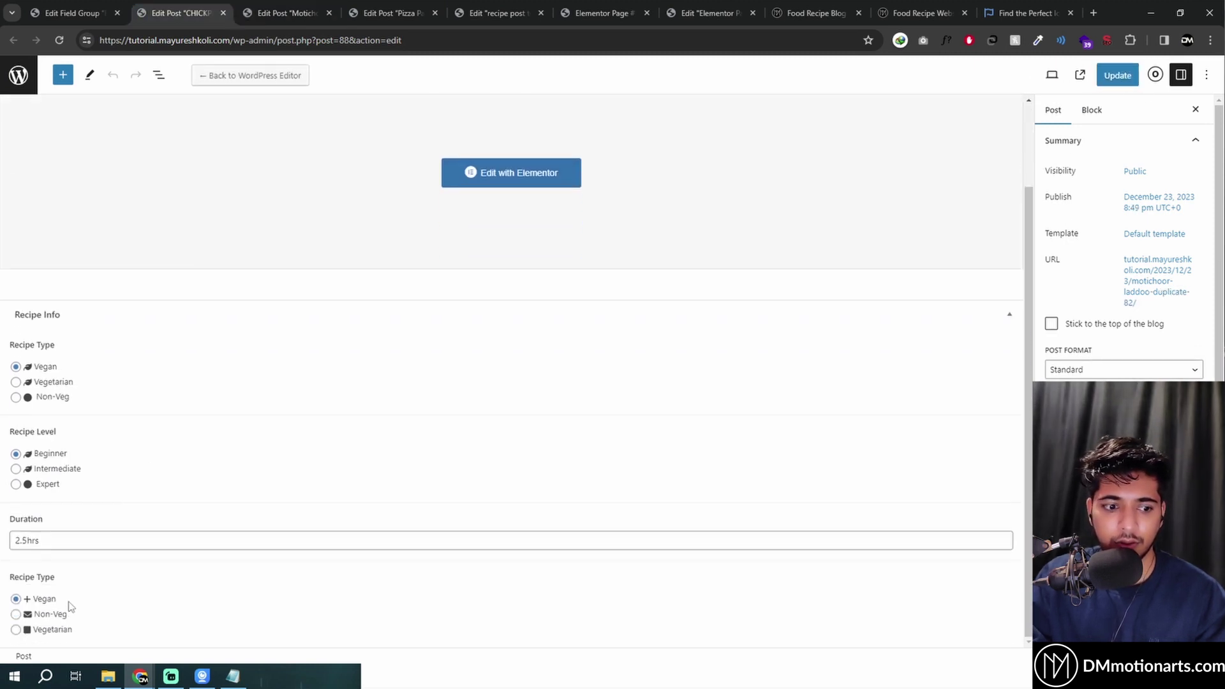
click(52, 630)
click(74, 13)
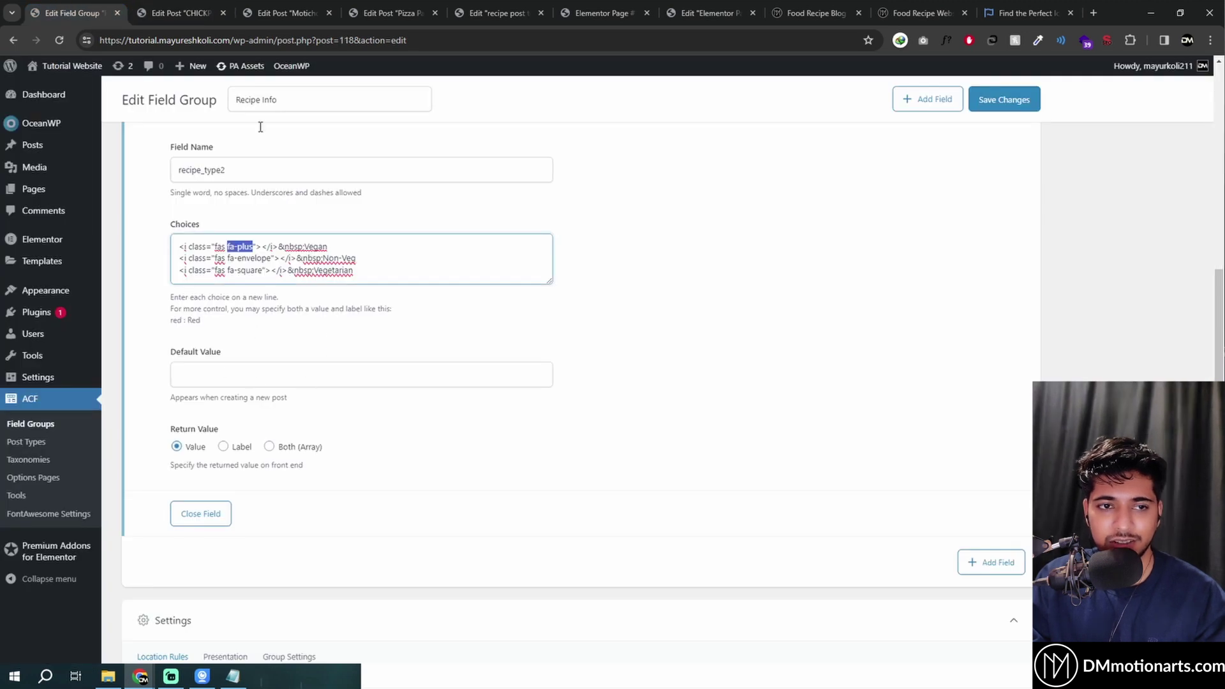
click(181, 13)
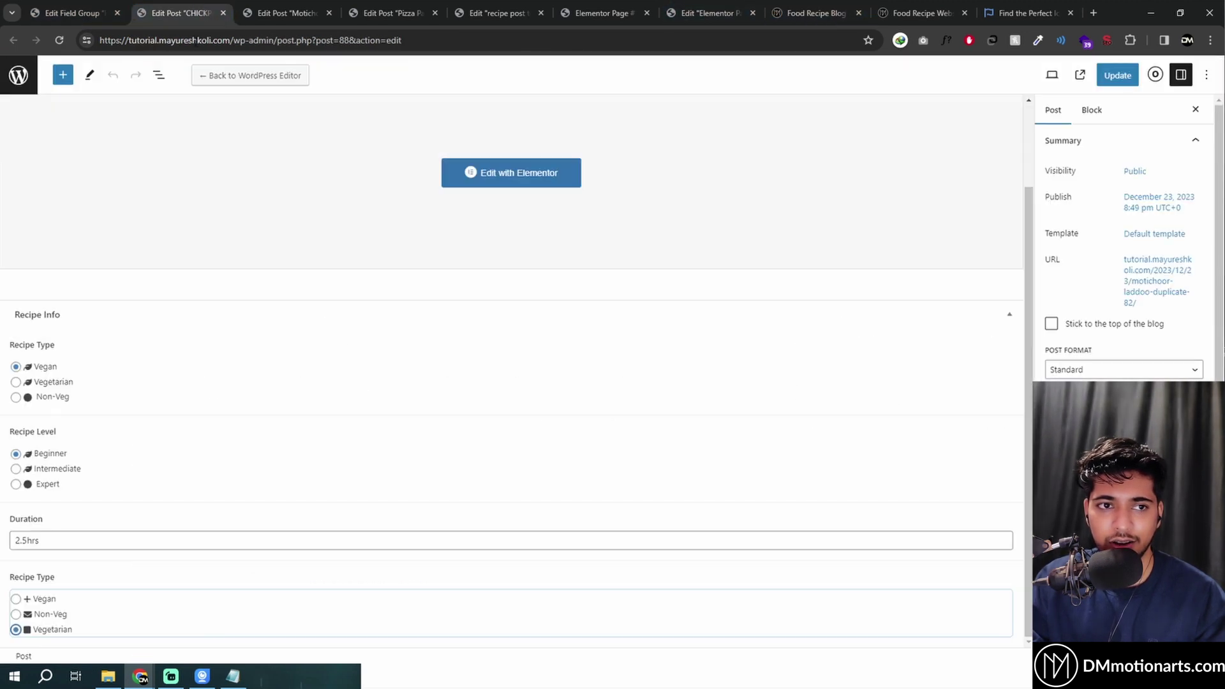
click(1117, 75)
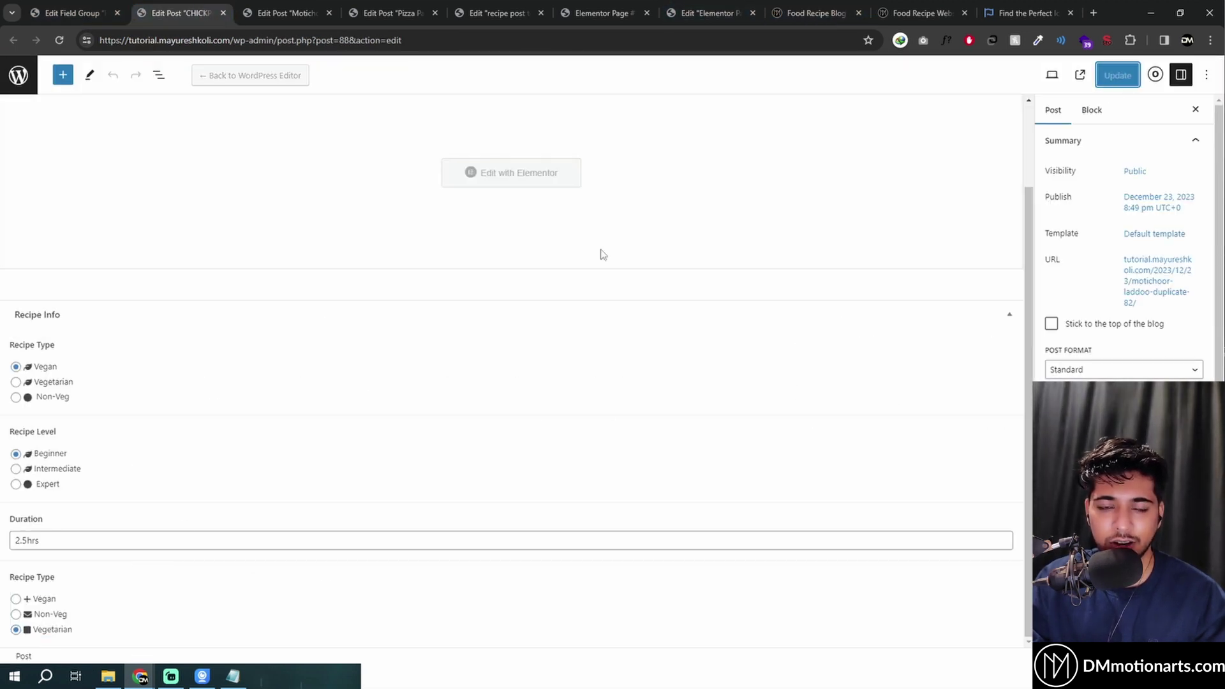
Reload the published Elementor Page #107 to check the recipe type icons on the cards against the template's custom CSS.
click(616, 8)
key(ctrl+r)
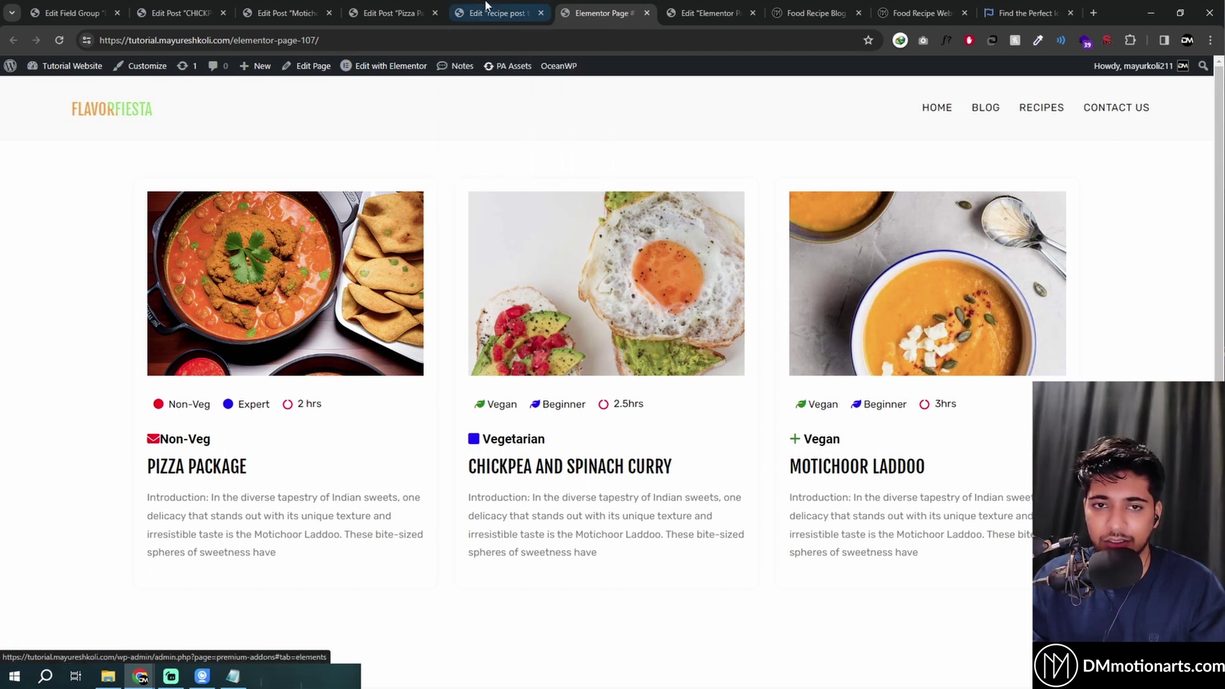
click(530, 6)
click(600, 13)
click(506, 13)
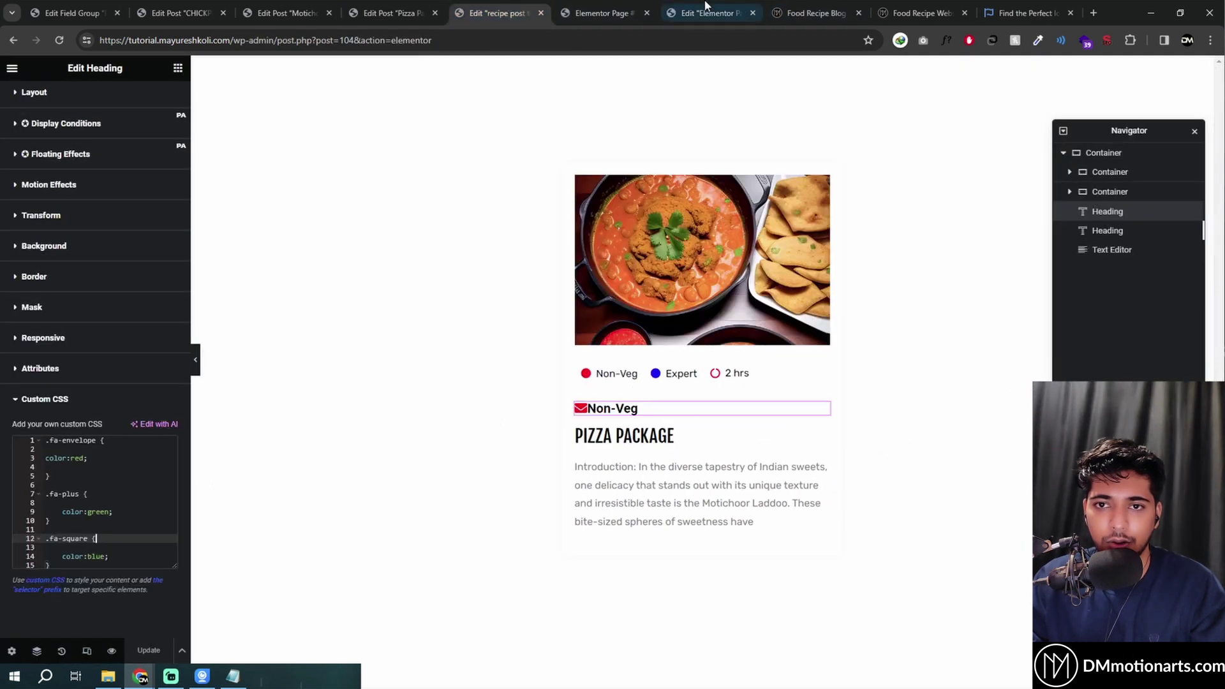
Open Elementor Page #107 in its Elementor editor and add an Icon widget below the recipe cards.
click(599, 13)
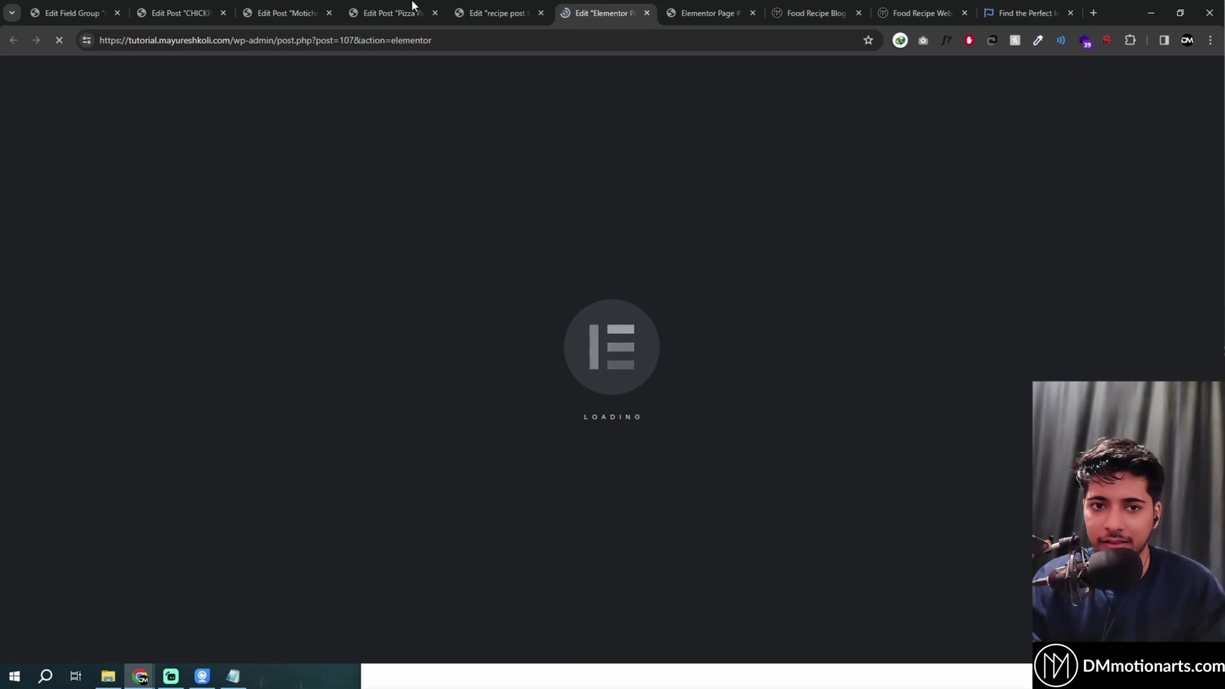
click(411, 11)
click(498, 12)
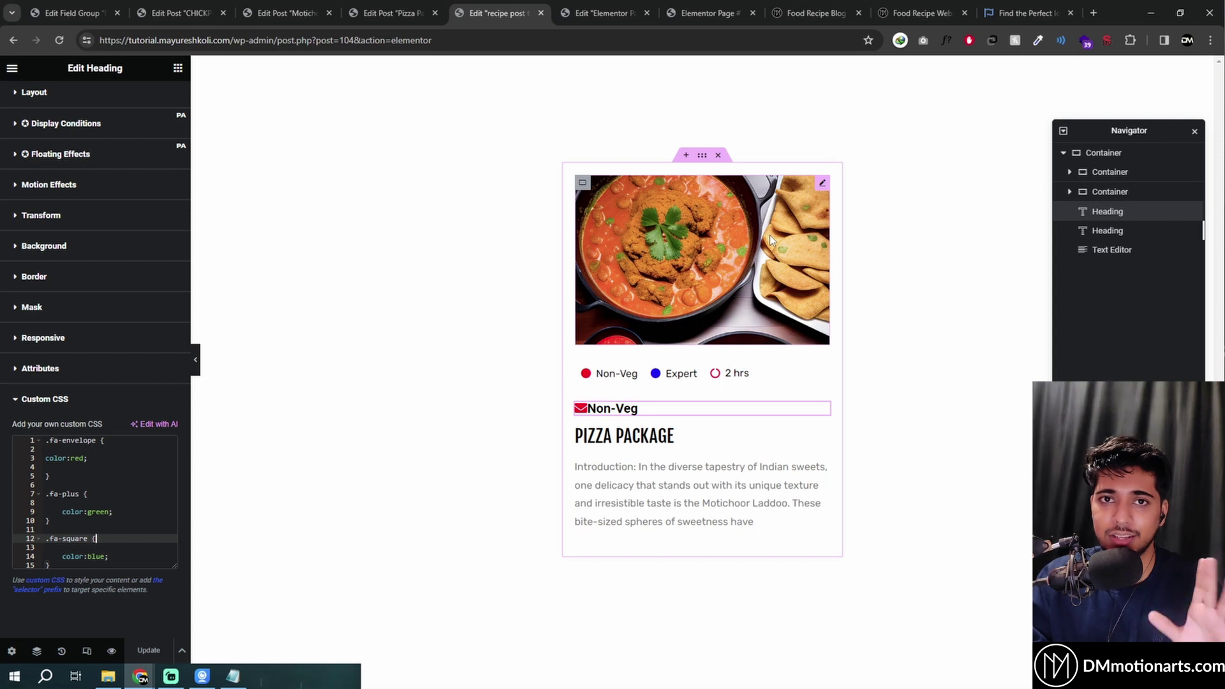
click(603, 13)
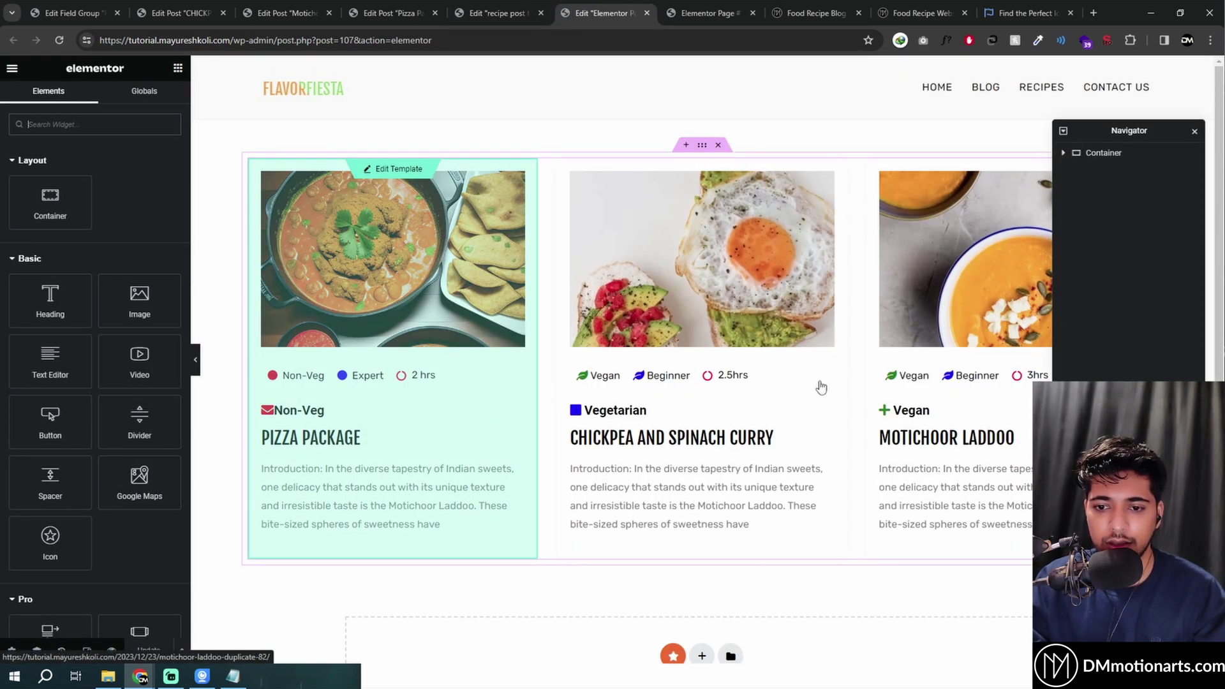
scroll(667, 377, down, 5)
scroll(668, 376, up, 3)
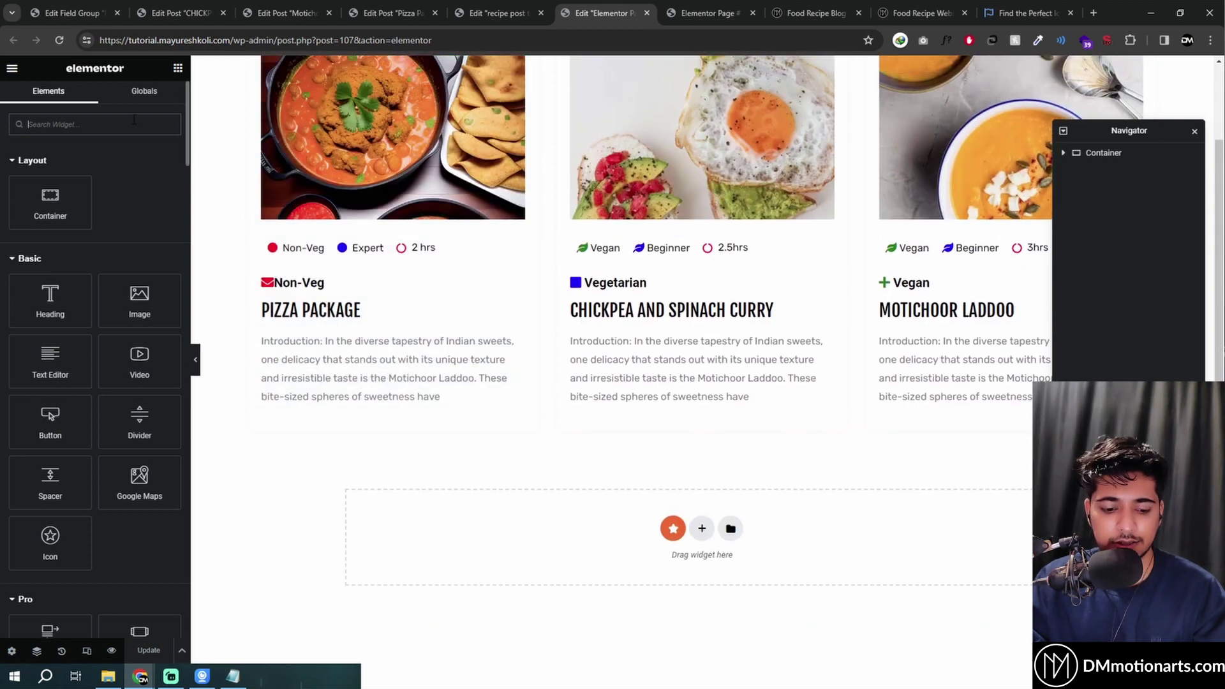
text(icon)
drag(50, 169, 666, 539)
Try the full square and then the rounded Square from the icon library as the Icon widget's icon.
click(95, 214)
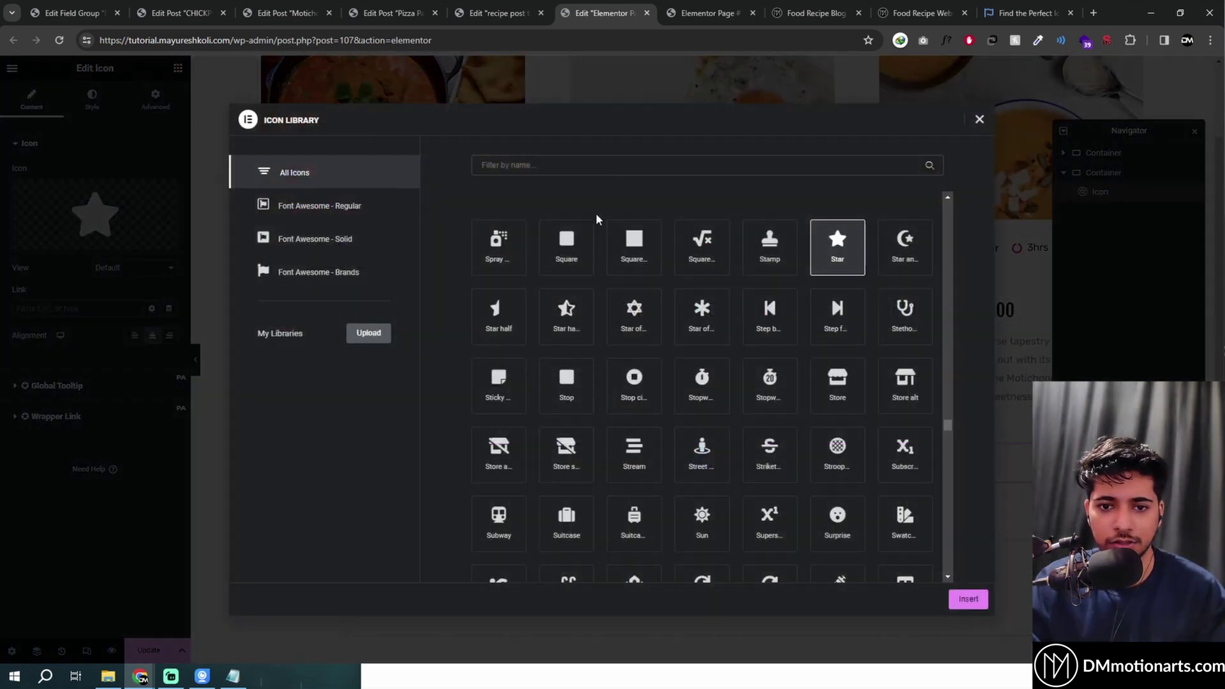
click(565, 166)
click(614, 244)
click(968, 599)
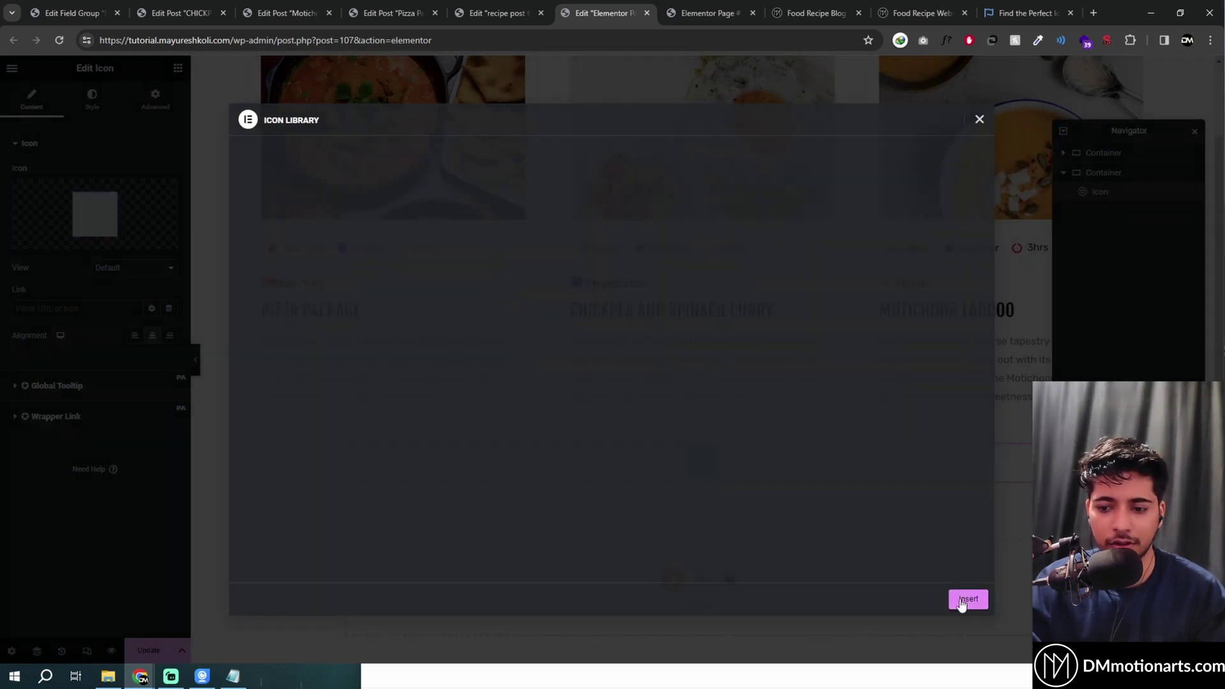
click(56, 185)
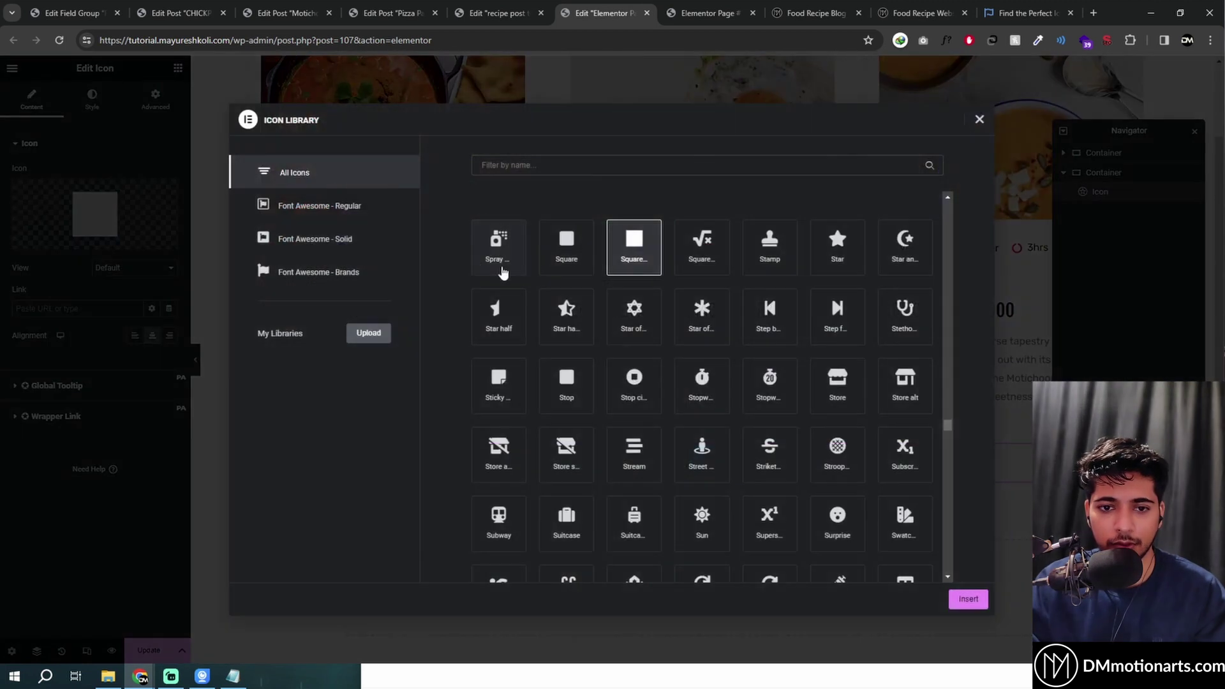
click(566, 247)
click(960, 602)
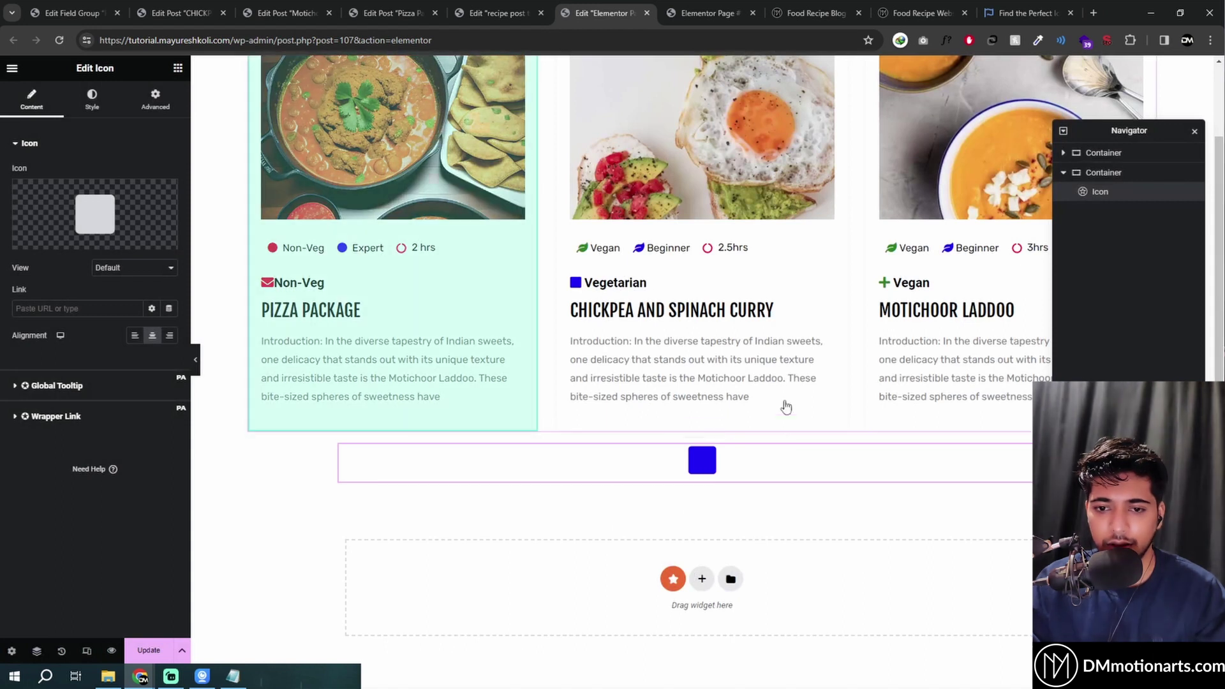
Try a light blue primary color on the test icon, then delete the container holding it.
click(92, 101)
click(169, 203)
drag(156, 252, 190, 251)
click(236, 289)
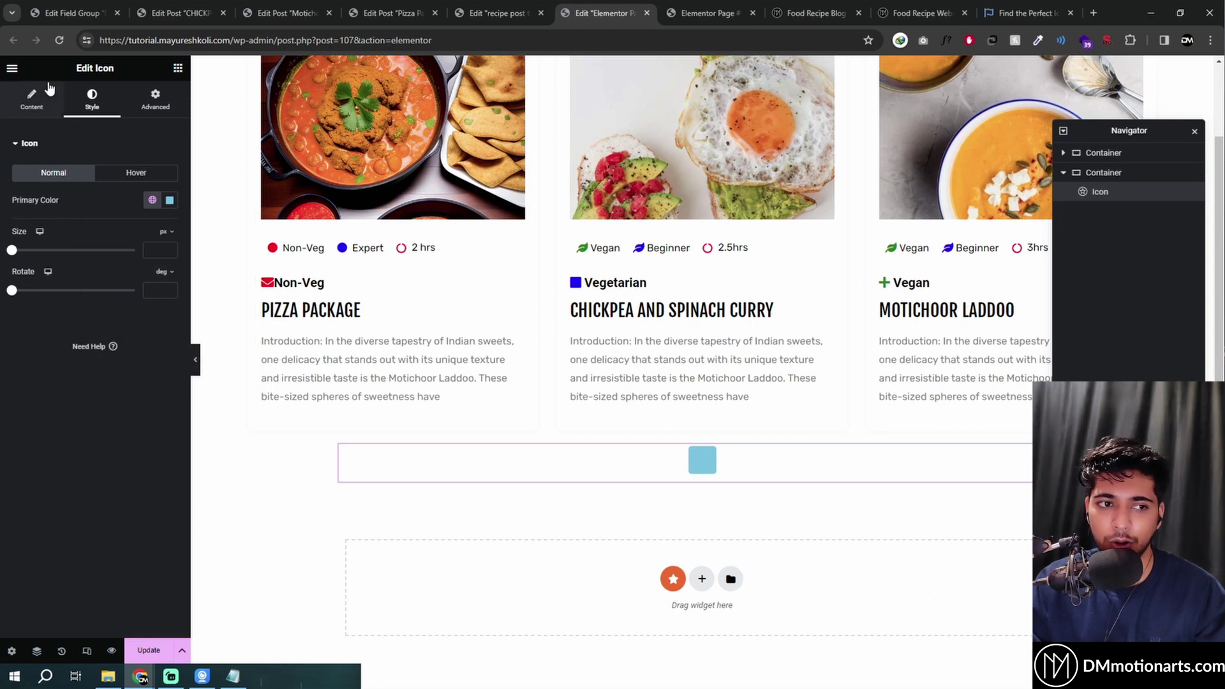
click(35, 97)
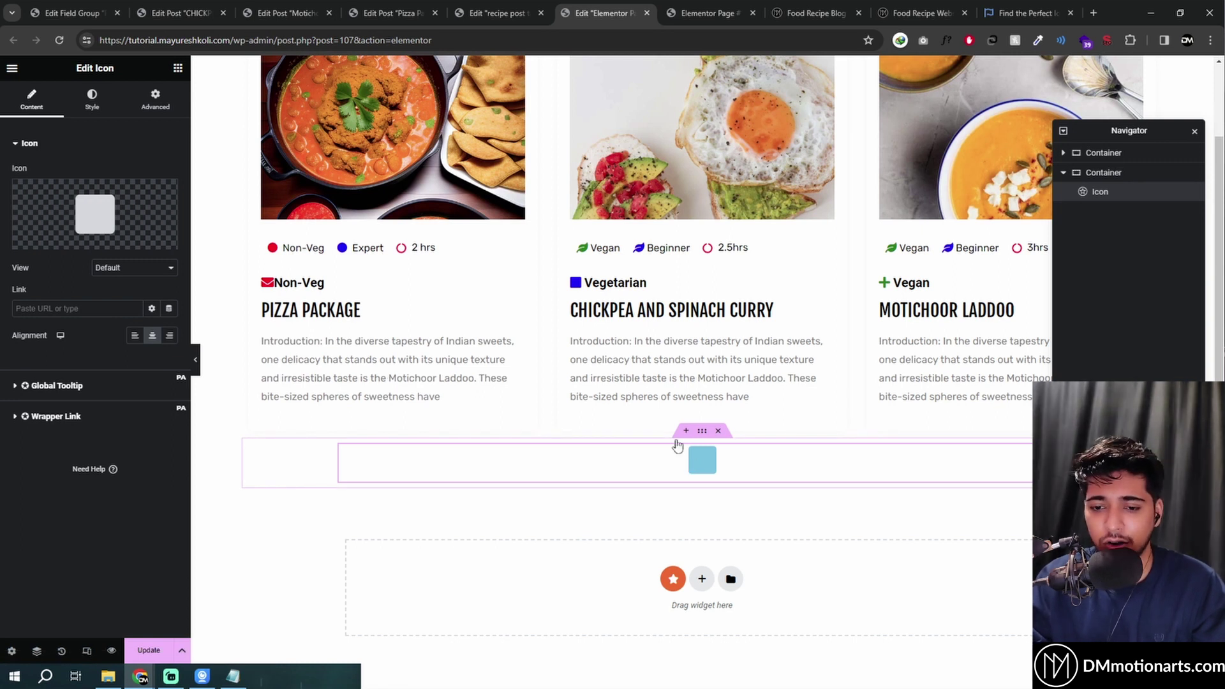
click(718, 432)
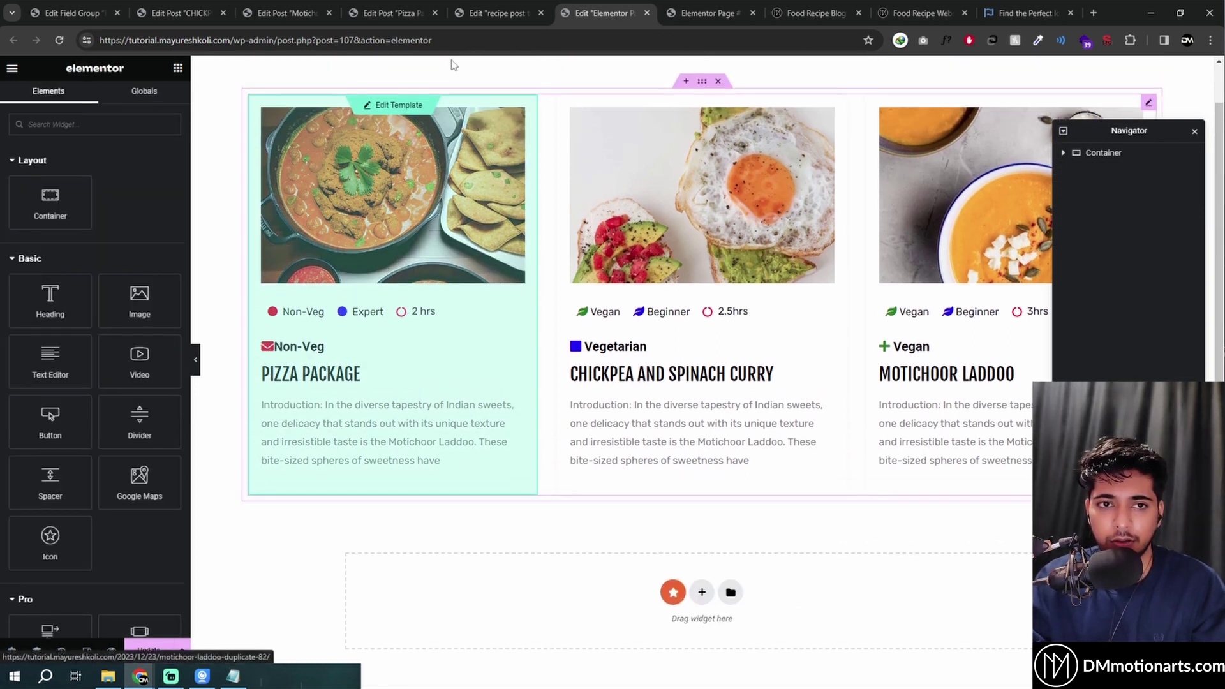
Prefix the .fa-envelope, .fa-plus and .fa-square rules with selector in the recipe post template heading's custom CSS.
click(483, 8)
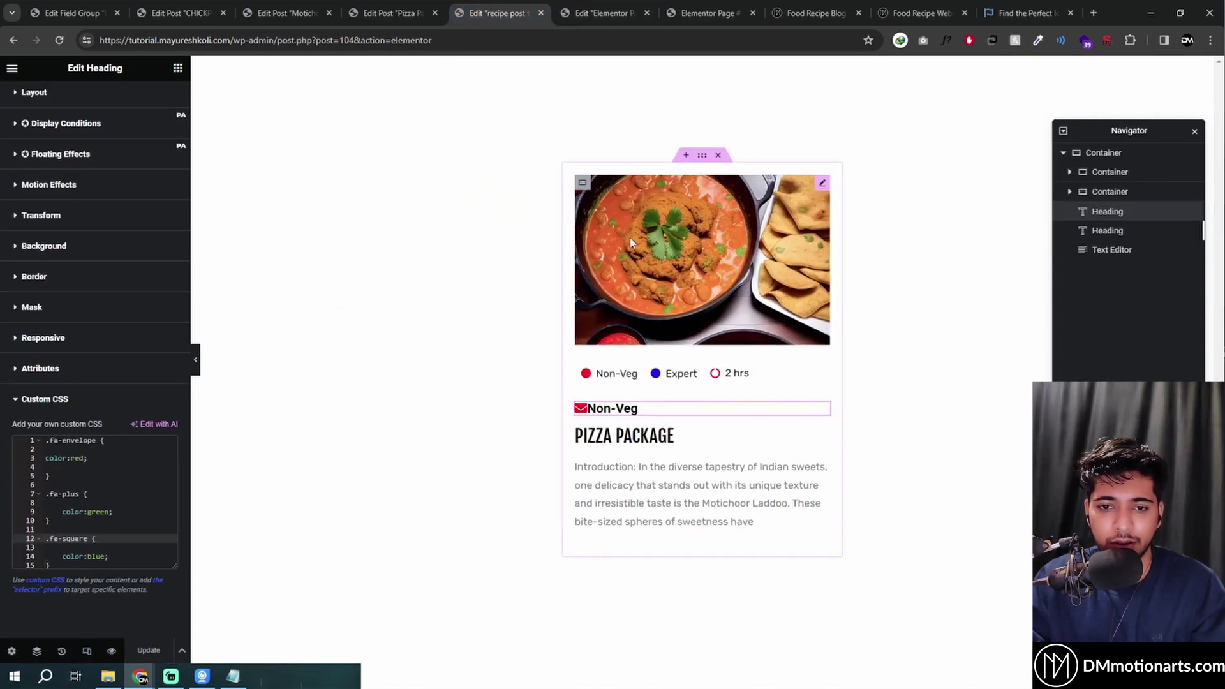
click(45, 441)
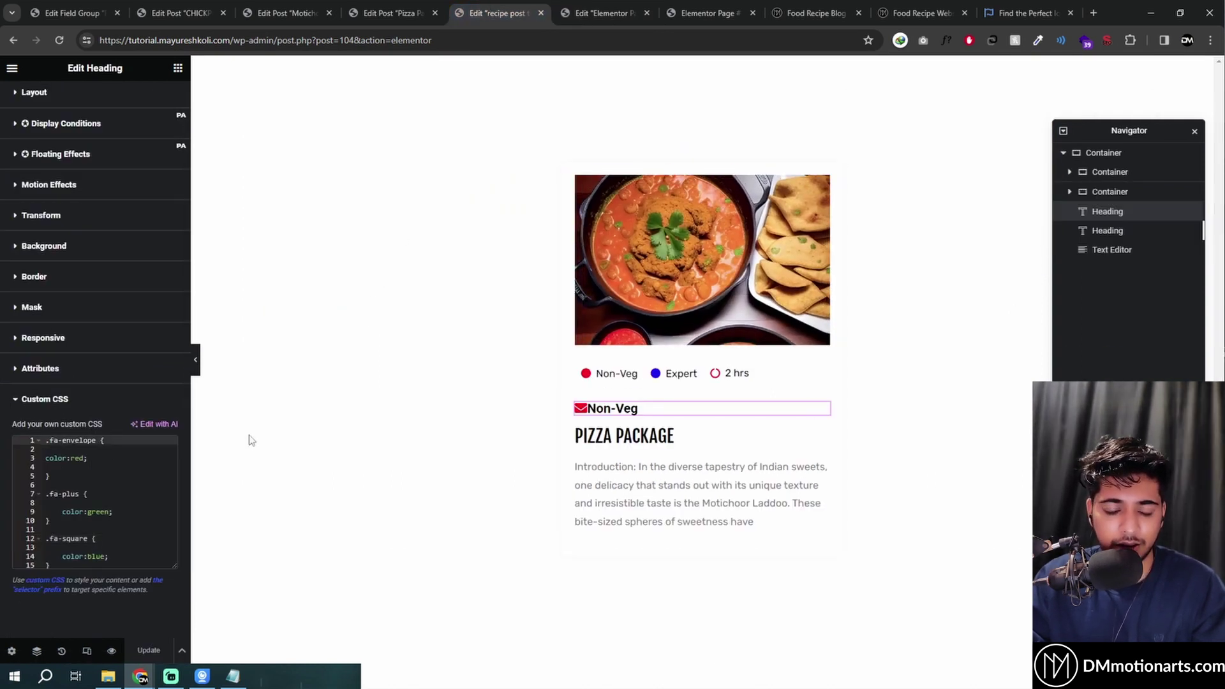
text(select)
key(Return)
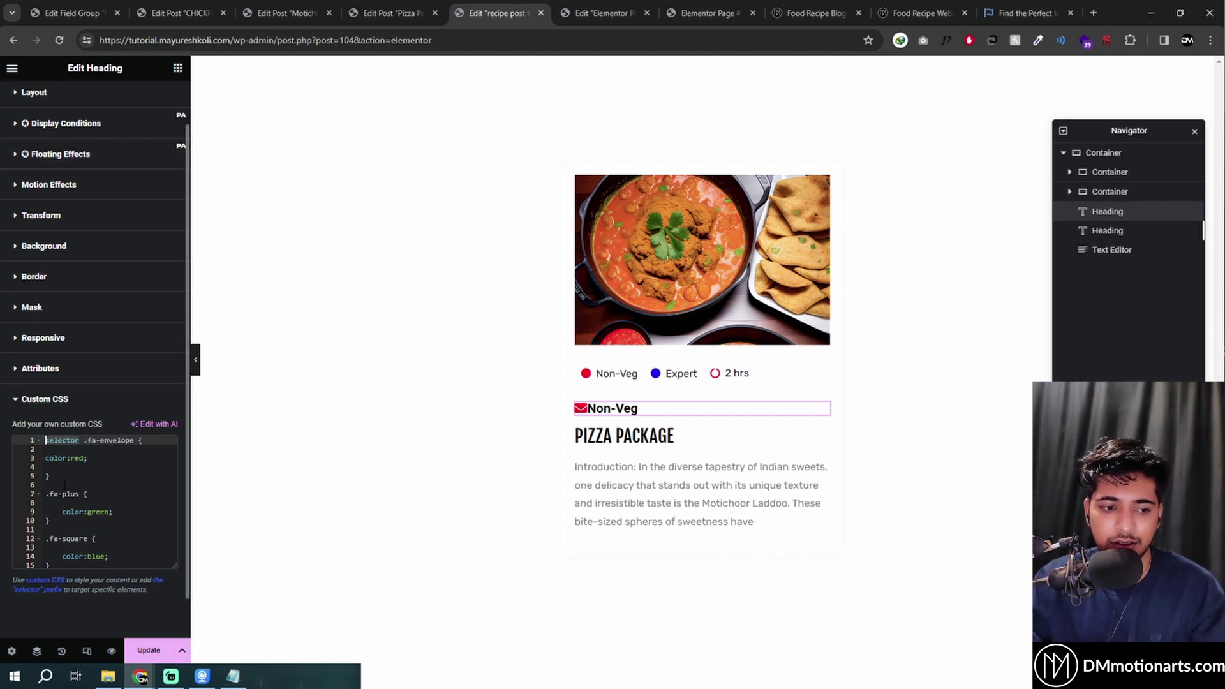
click(46, 494)
text(selector)
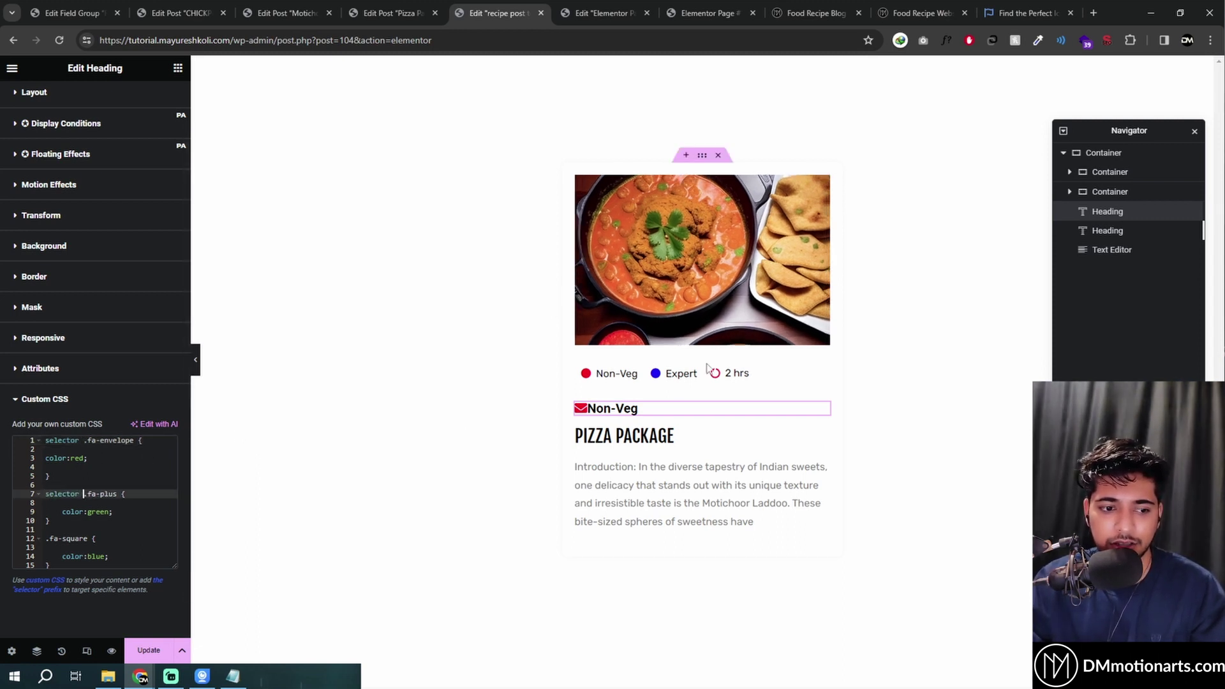
click(46, 538)
text(selector)
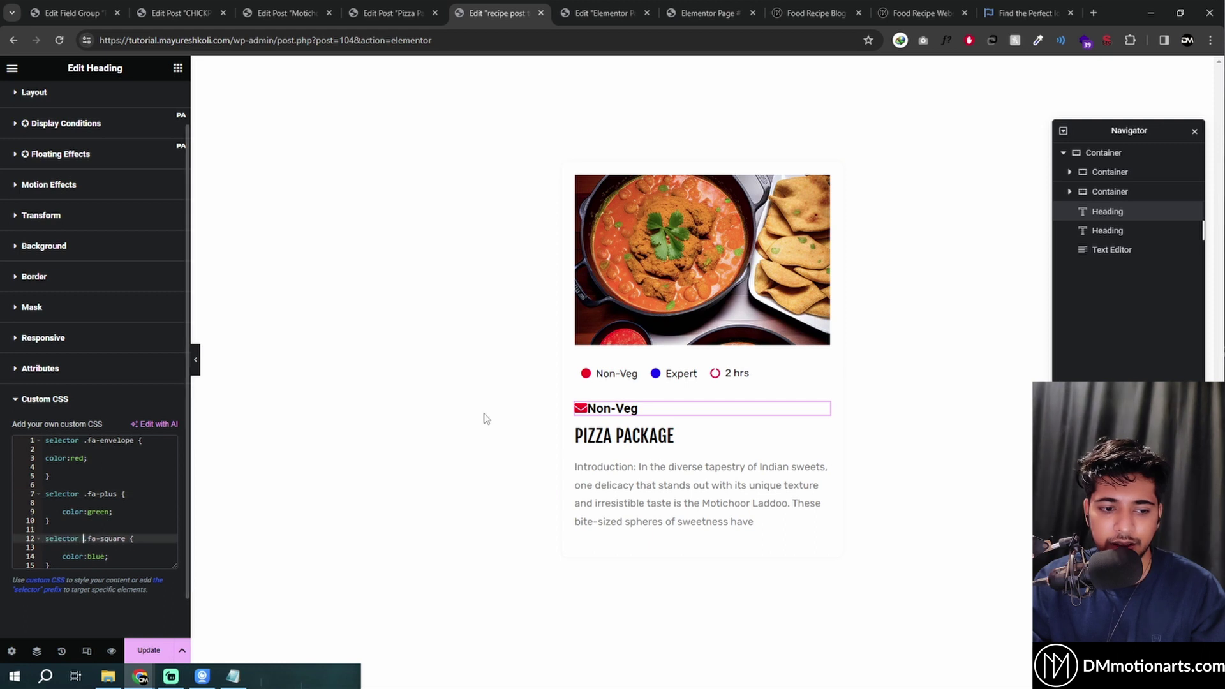
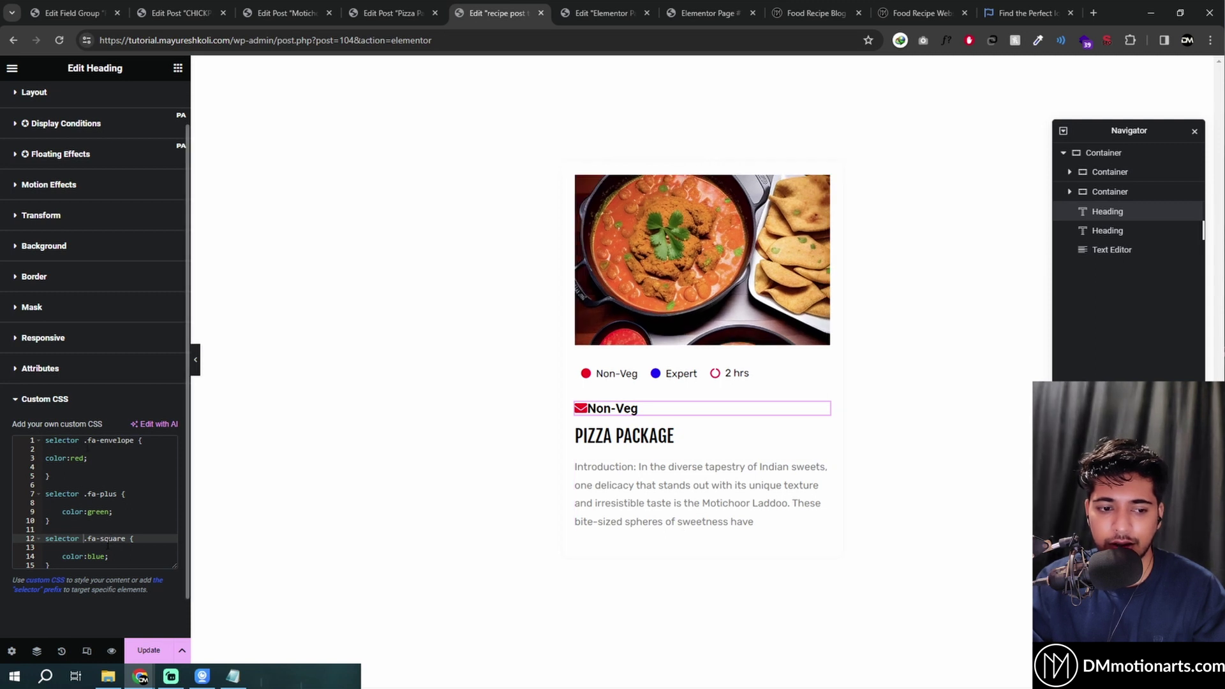
Assign the CSS class retype to the recipe type heading and return to its custom CSS.
click(63, 440)
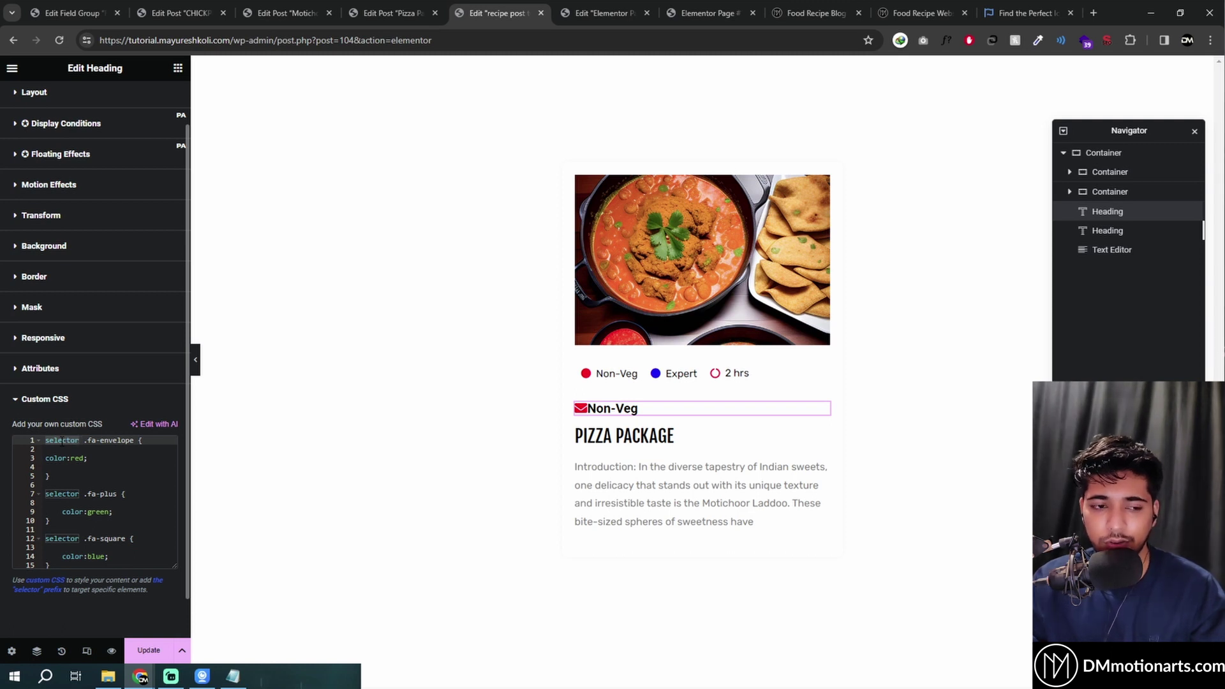
scroll(36, 204, up, 2)
click(26, 142)
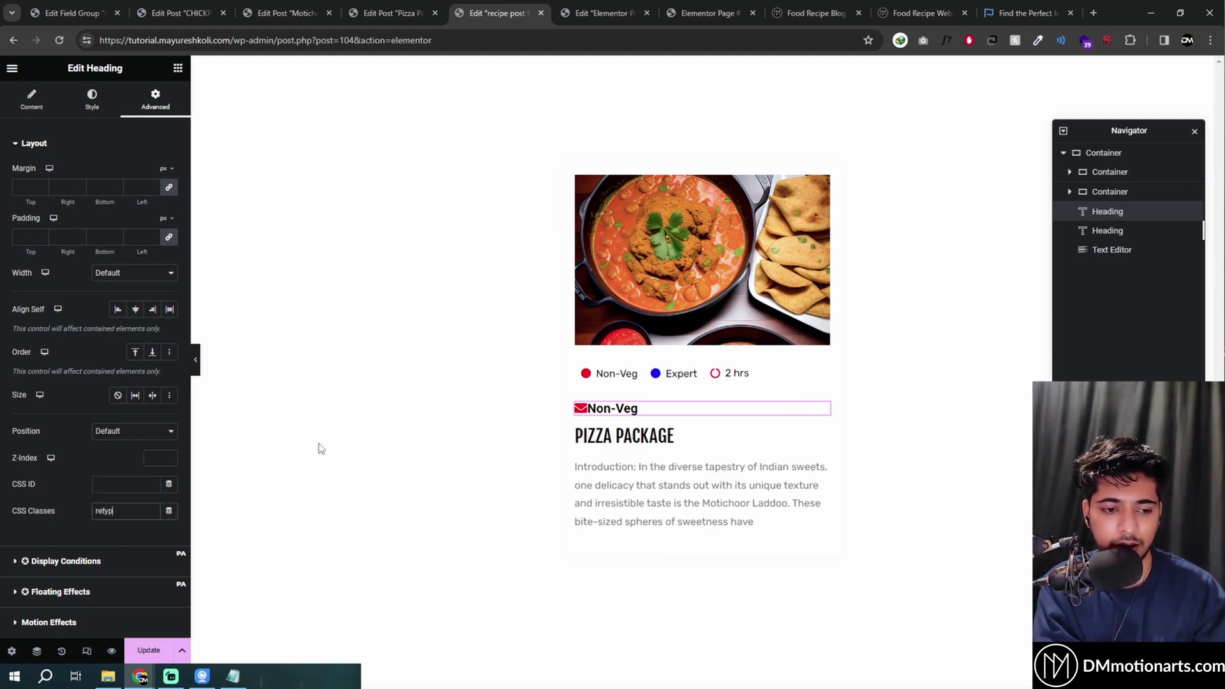
key(ctrl+a)
scroll(63, 504, down, 5)
click(44, 544)
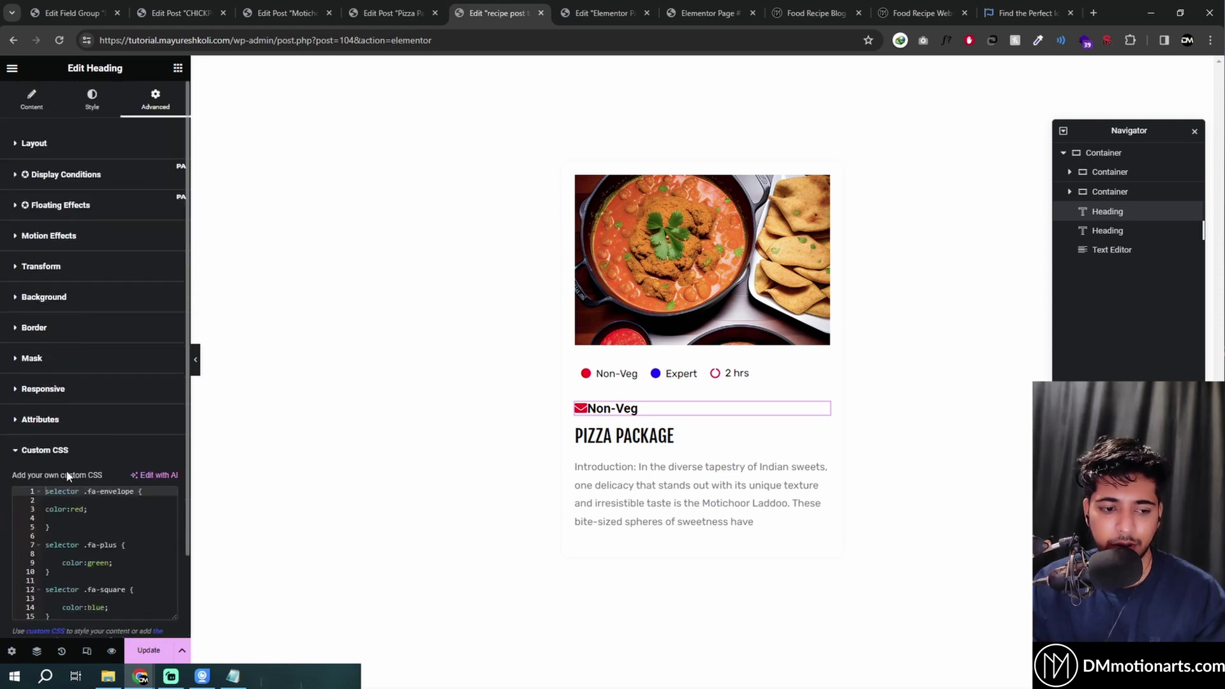
Replace the selector prefix with .retype in the .fa-envelope, .fa-plus and .fa-square rules and update the template.
scroll(66, 446, down, 2)
double_click(55, 395)
text(.retyp)
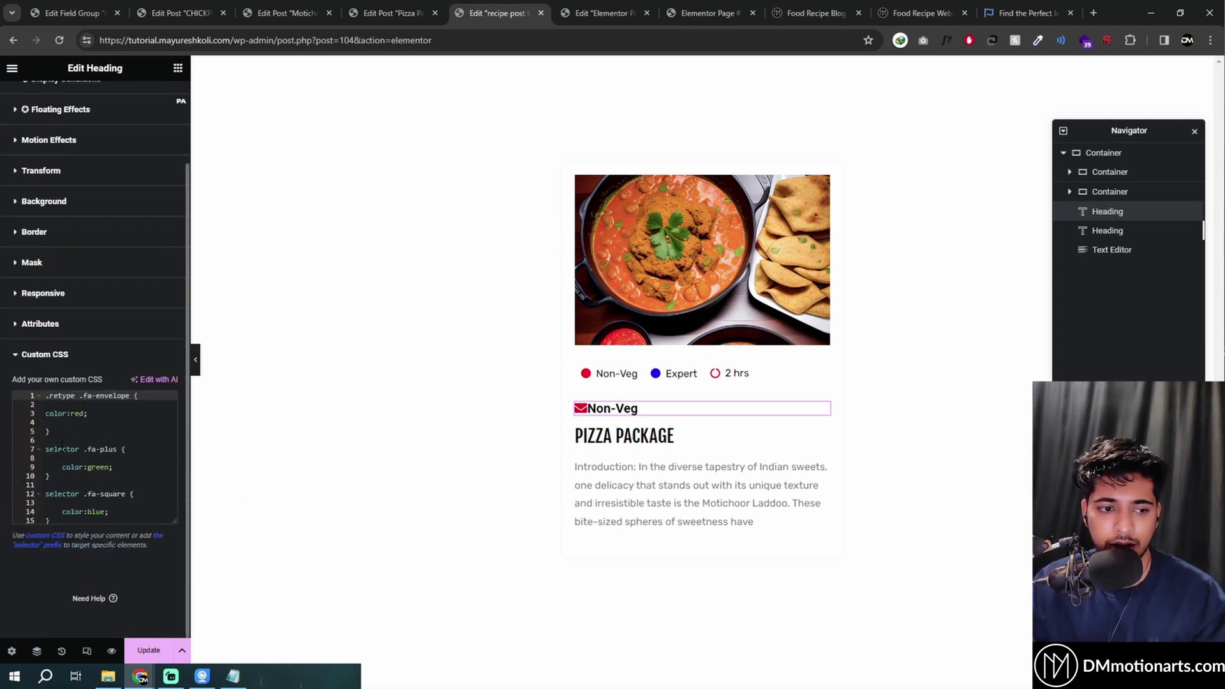
double_click(62, 449)
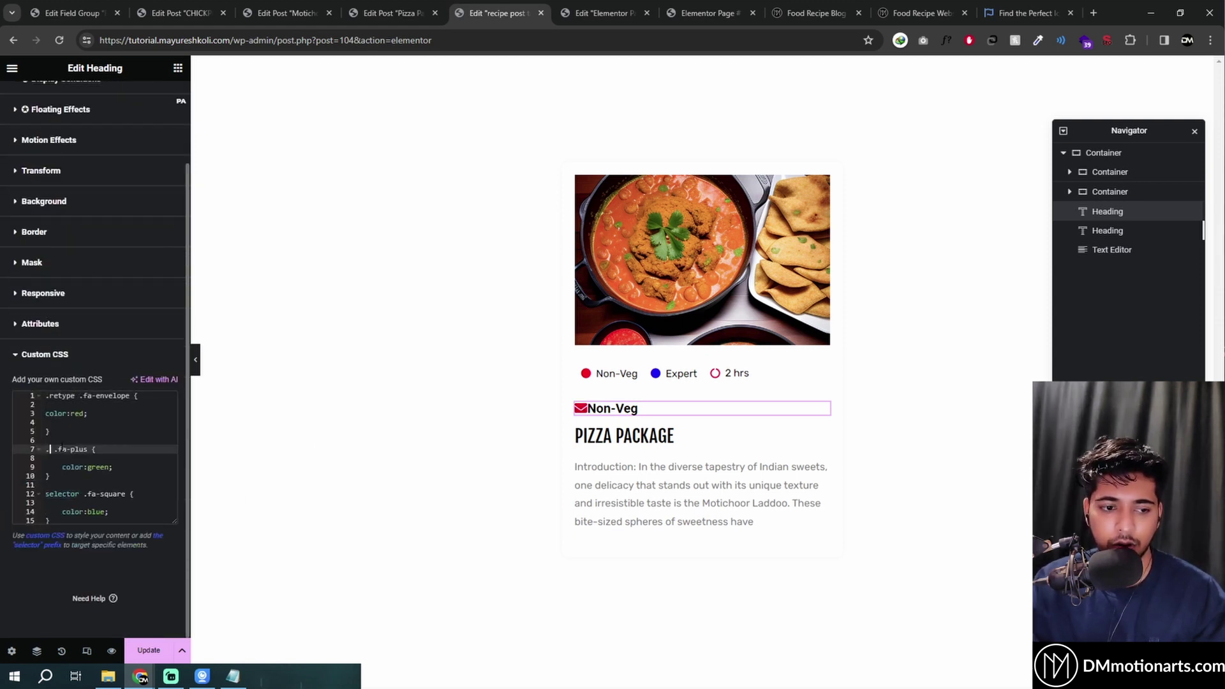
click(58, 503)
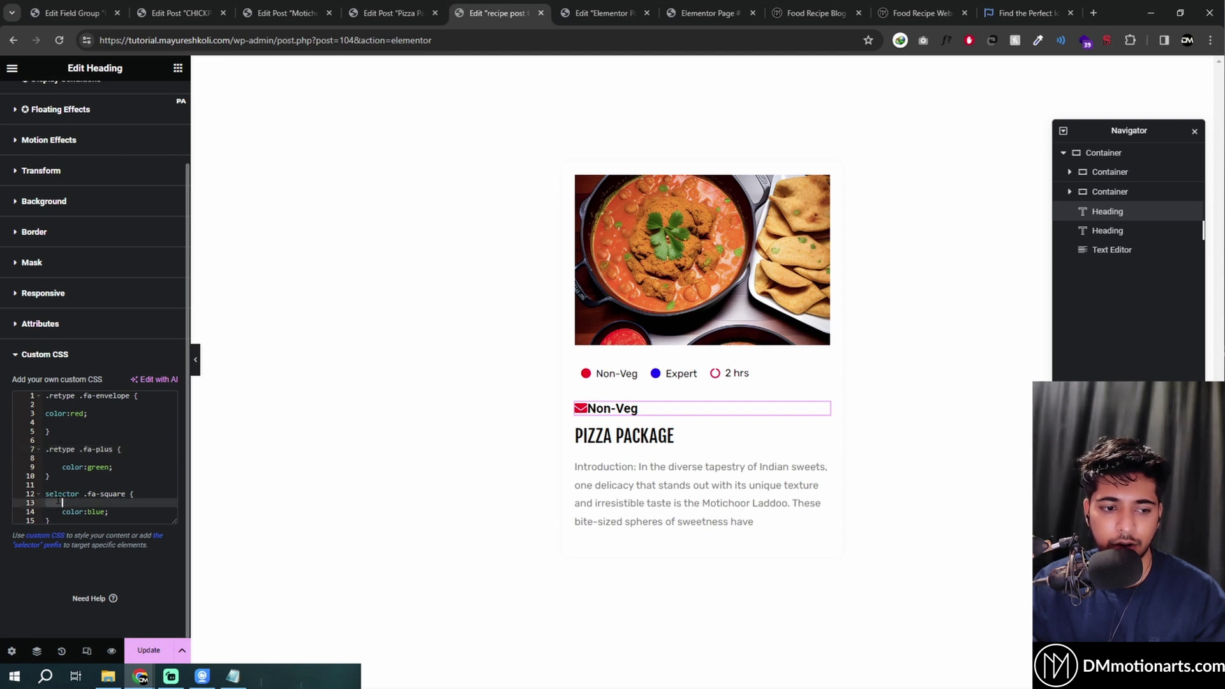
double_click(71, 493)
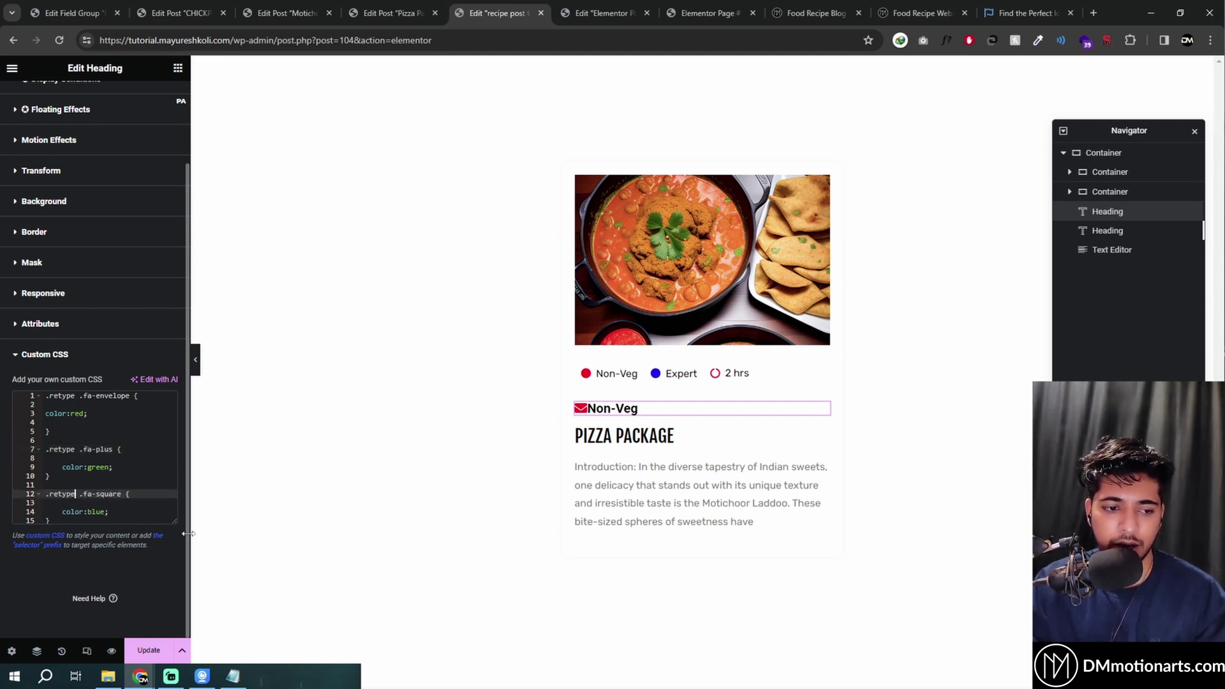
click(147, 654)
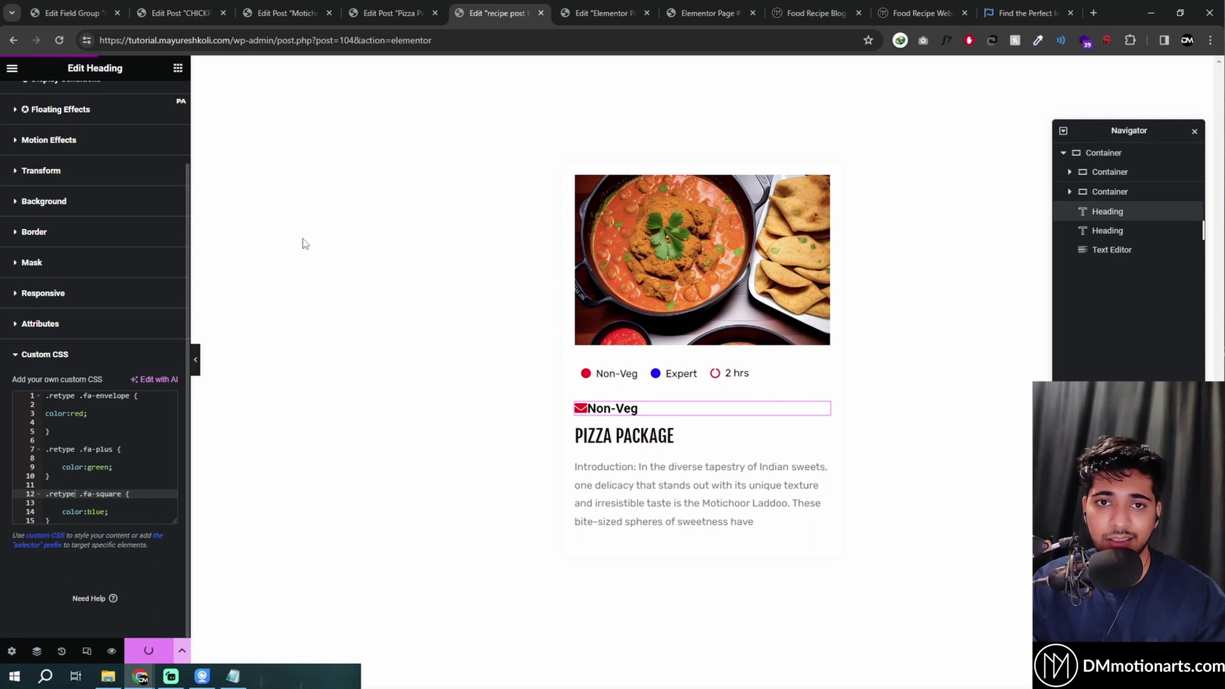
View the Food Recipe Blog Elementor template's product page in its open browser tab.
click(809, 13)
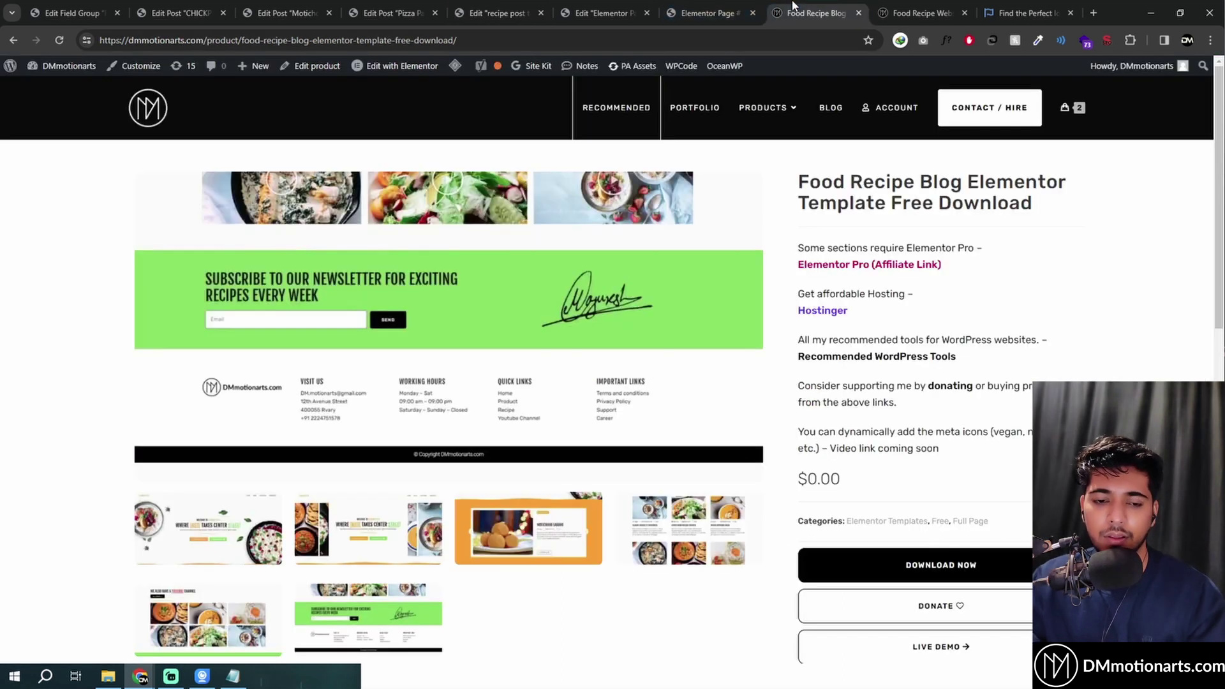
Reload the Elementor page with the recipe grid and add an Icon widget in a new container below the grid.
click(705, 13)
click(617, 8)
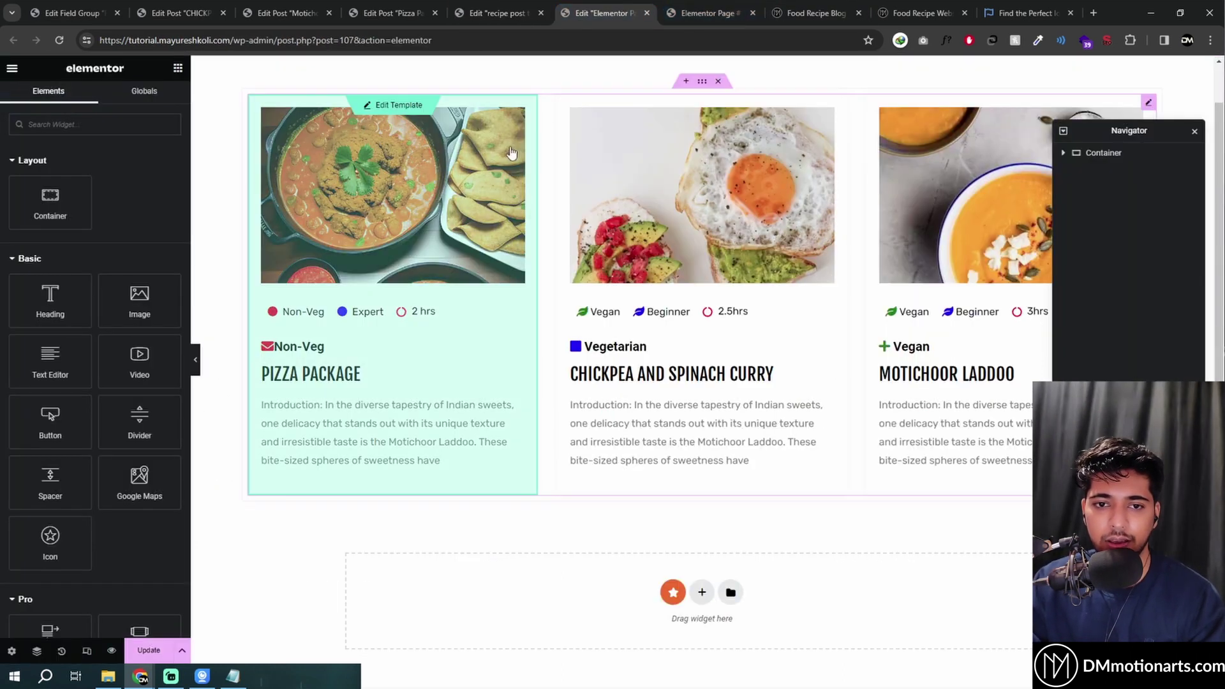
key(F5)
click(669, 122)
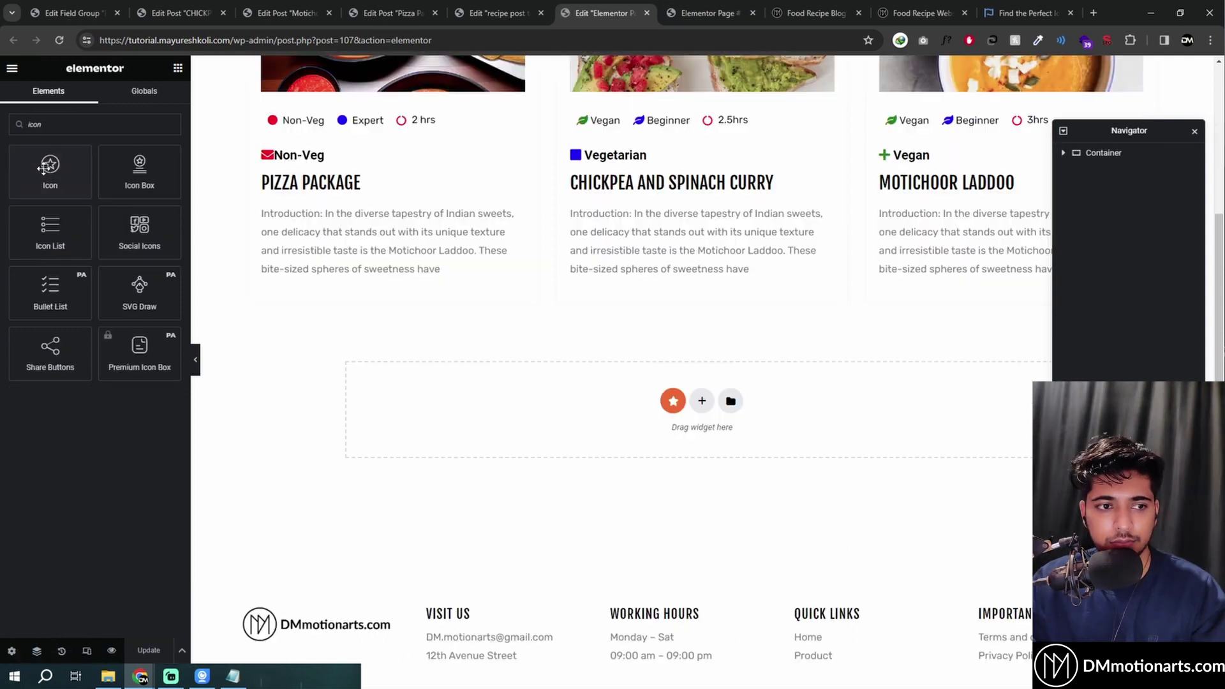
drag(45, 167, 657, 383)
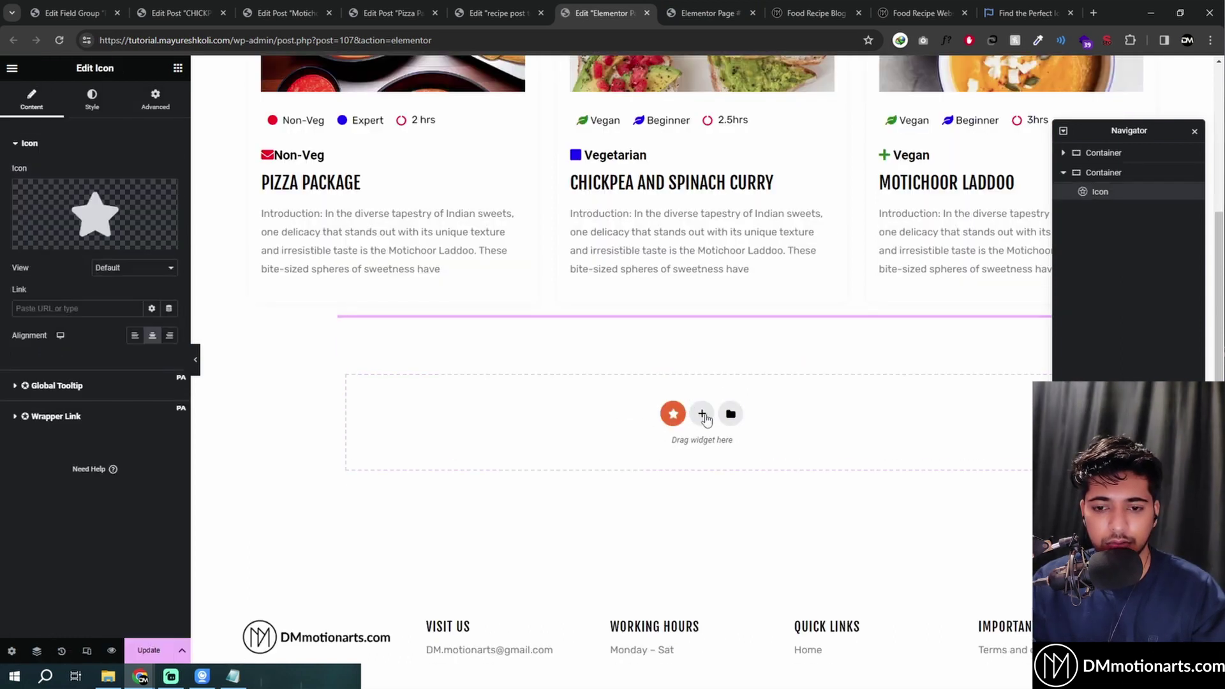
Set the new Icon widget's icon to the solid Square from the icon library.
click(137, 228)
click(566, 247)
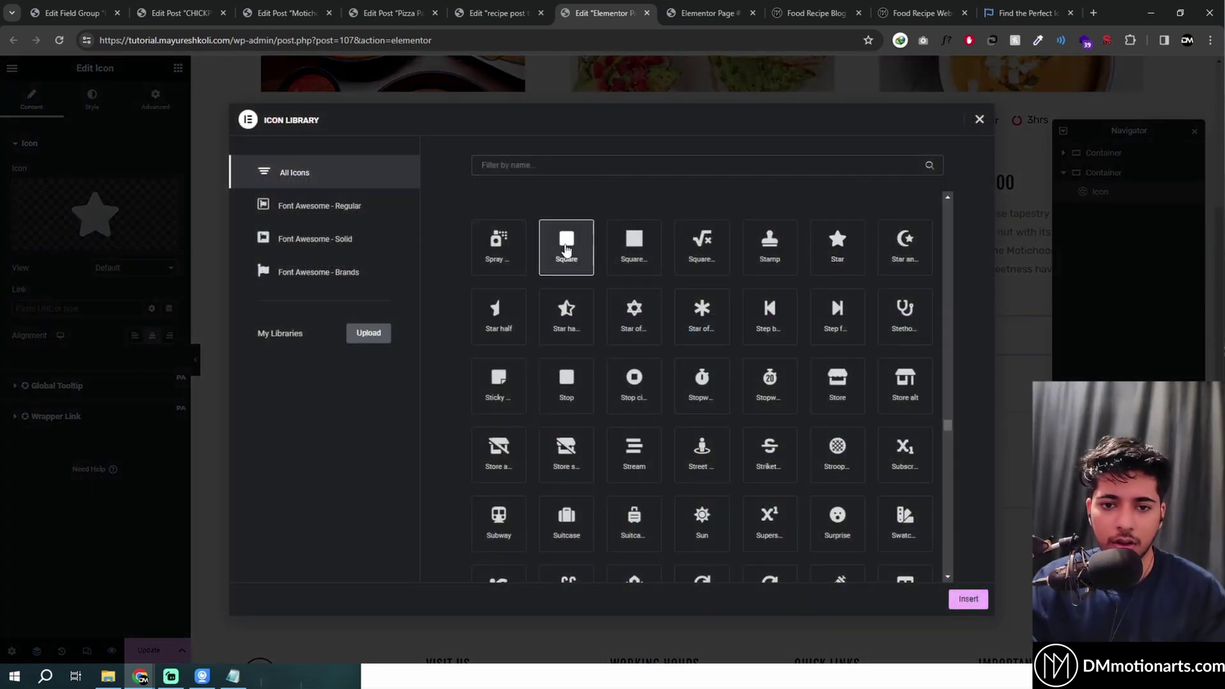
click(967, 600)
scroll(602, 471, up, 2)
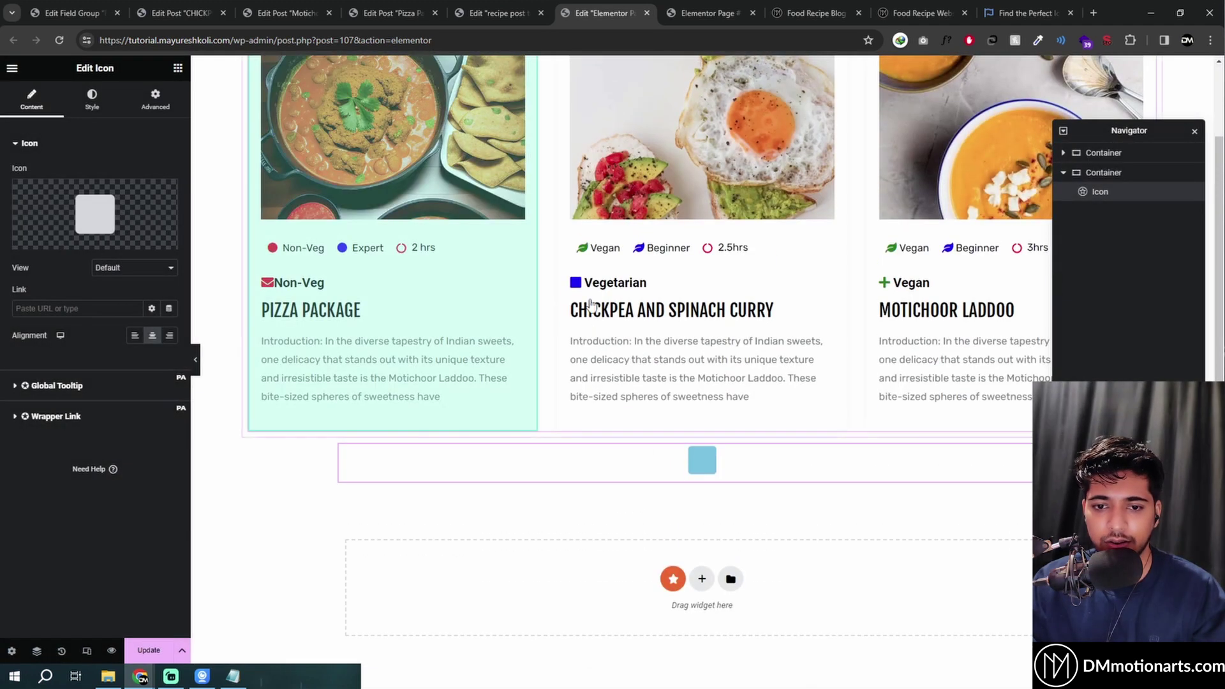
Replace the widget's icon with the solid Envelope and delete the container holding it.
click(94, 216)
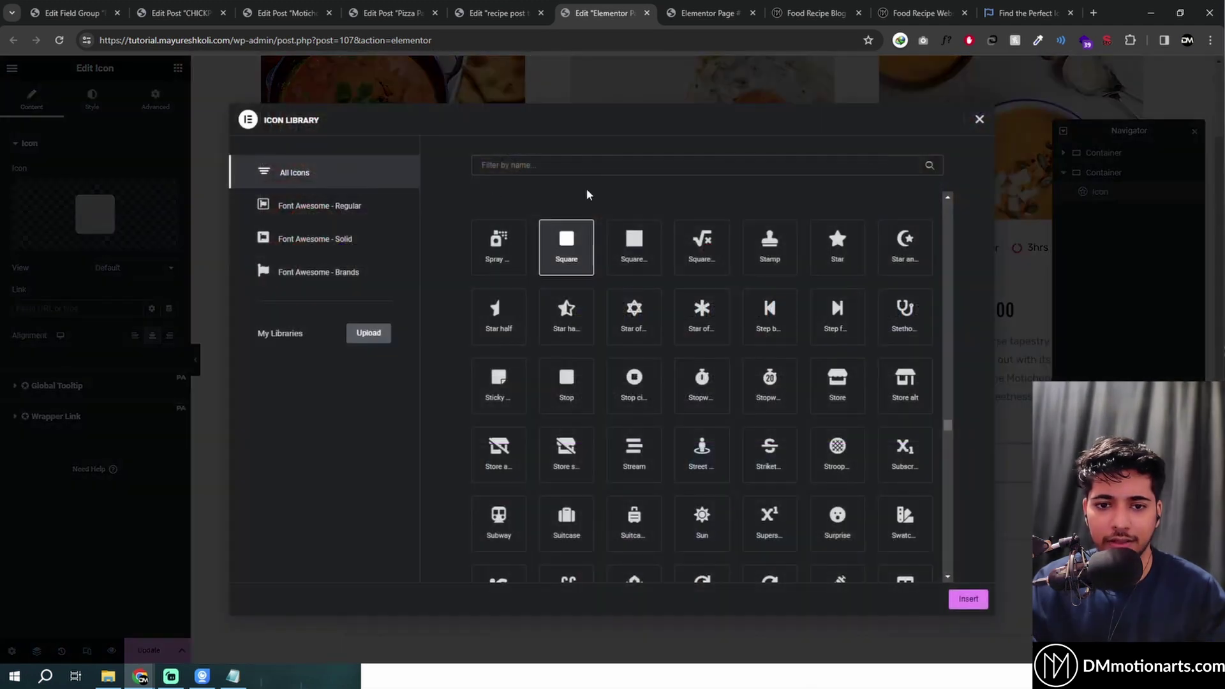
click(576, 165)
text(enve)
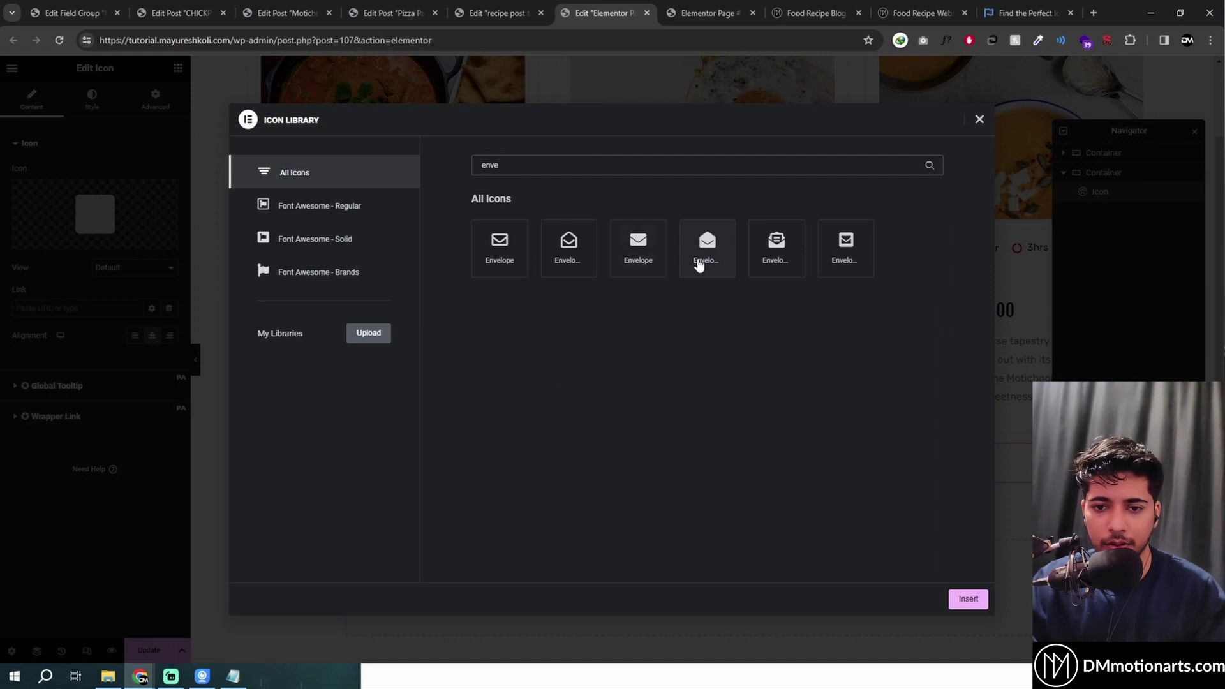
click(637, 252)
click(968, 600)
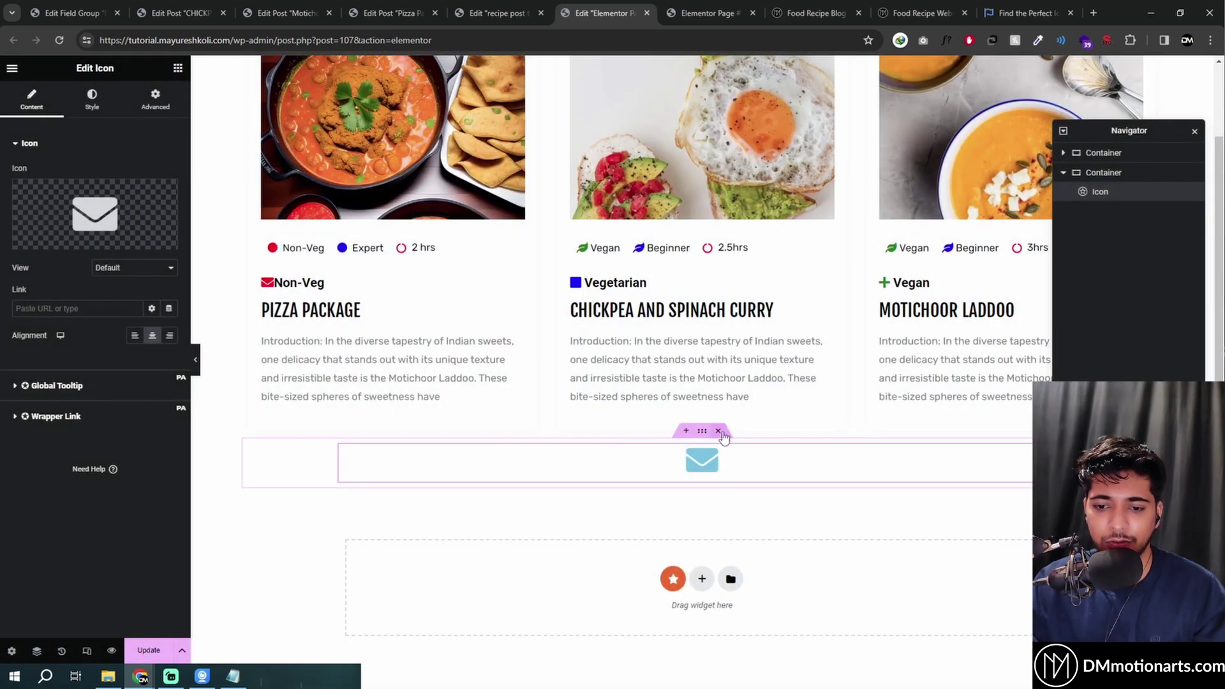
click(719, 432)
Add a Loop Grid widget in a new container below the existing recipe grid.
scroll(719, 468, up, 2)
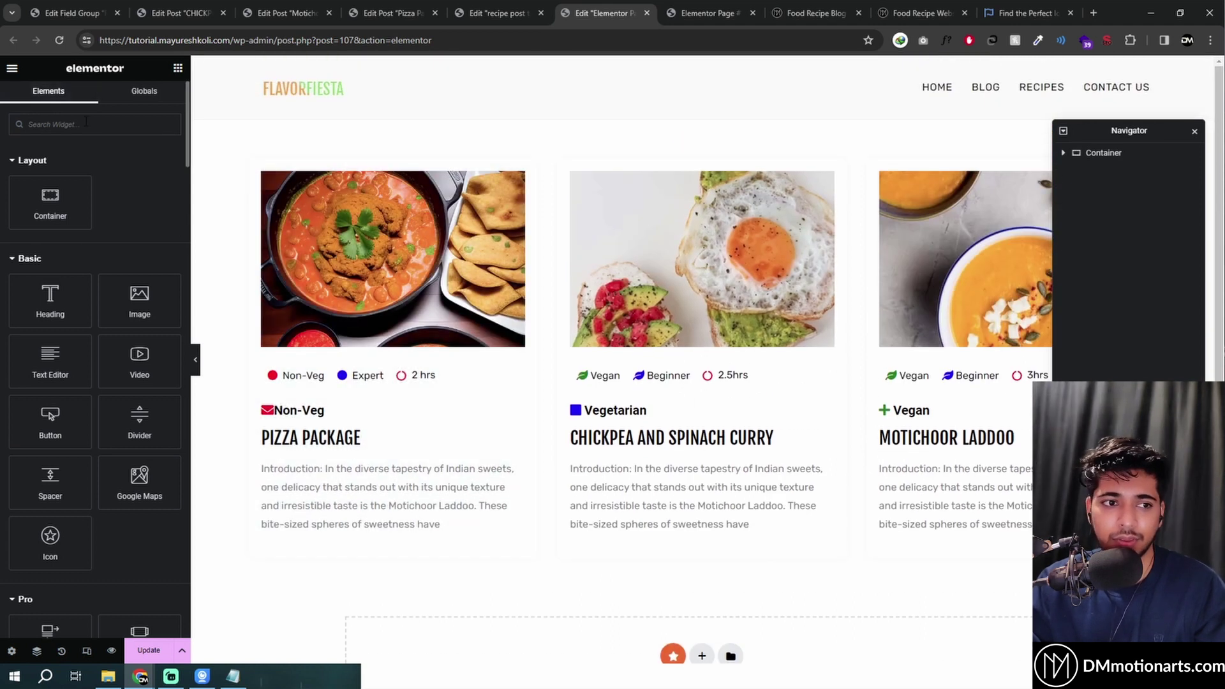
text(loop)
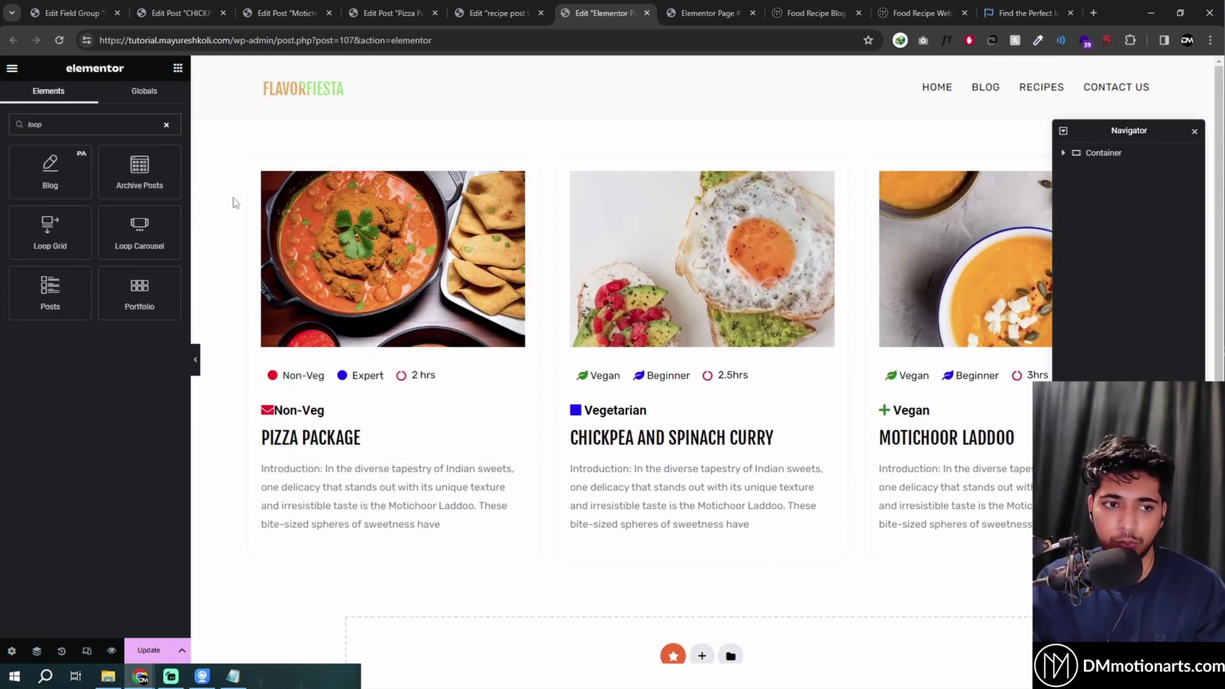
scroll(233, 201, down, 2)
drag(51, 234, 641, 536)
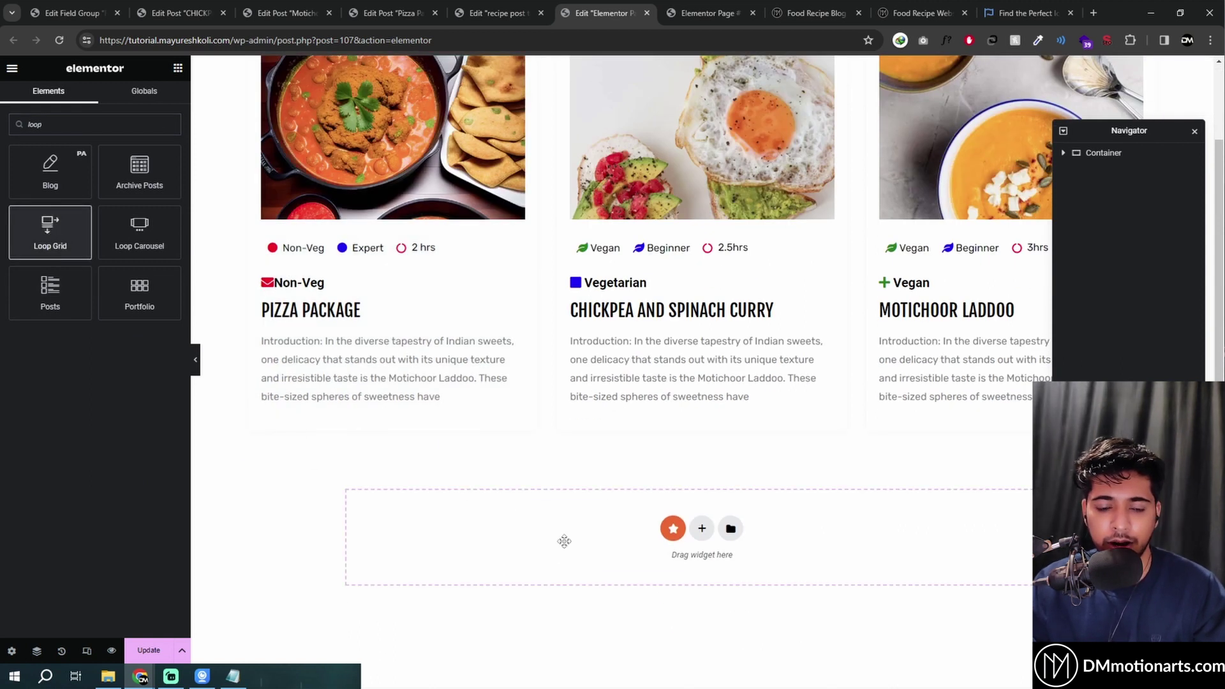
scroll(568, 524, down, 4)
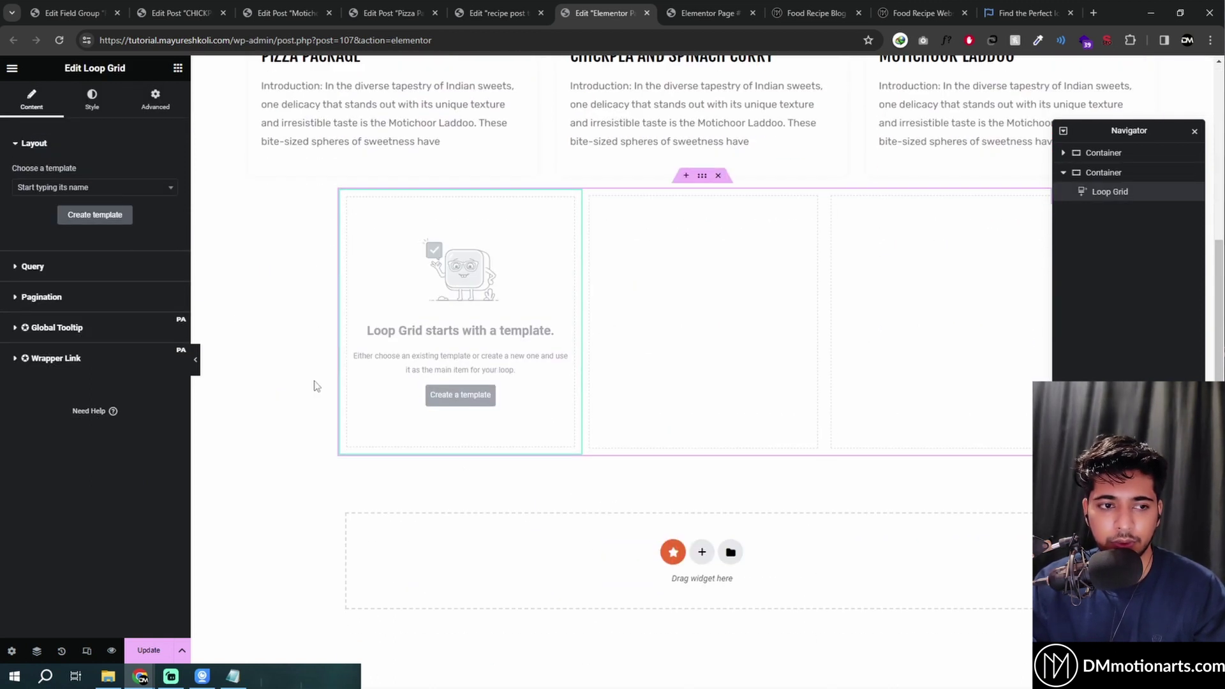
Look up the recipe loop template's title in its Loop Item settings.
click(126, 193)
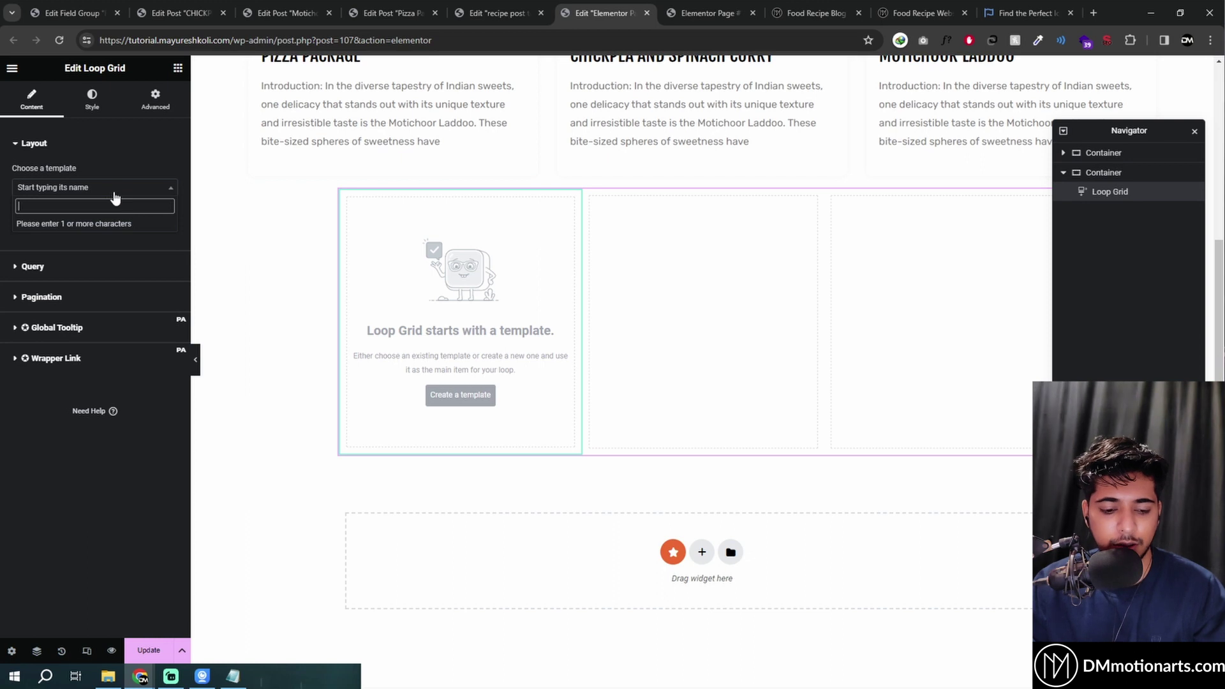
click(375, 7)
click(261, 8)
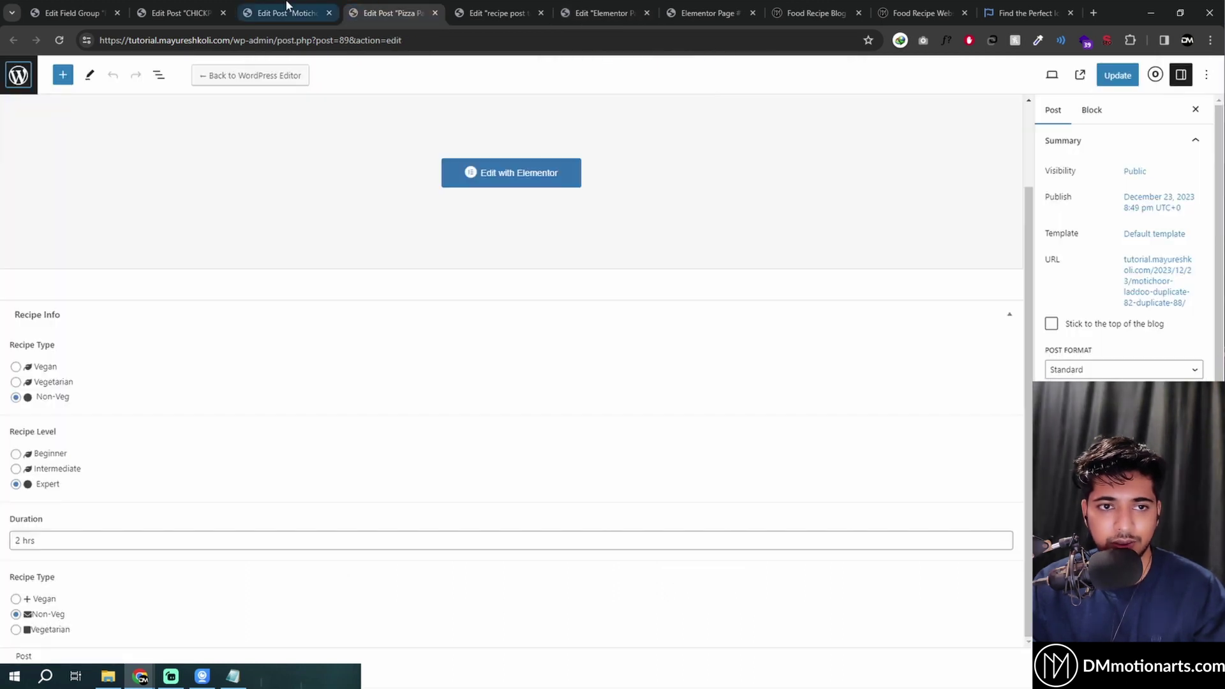
click(180, 7)
click(454, 7)
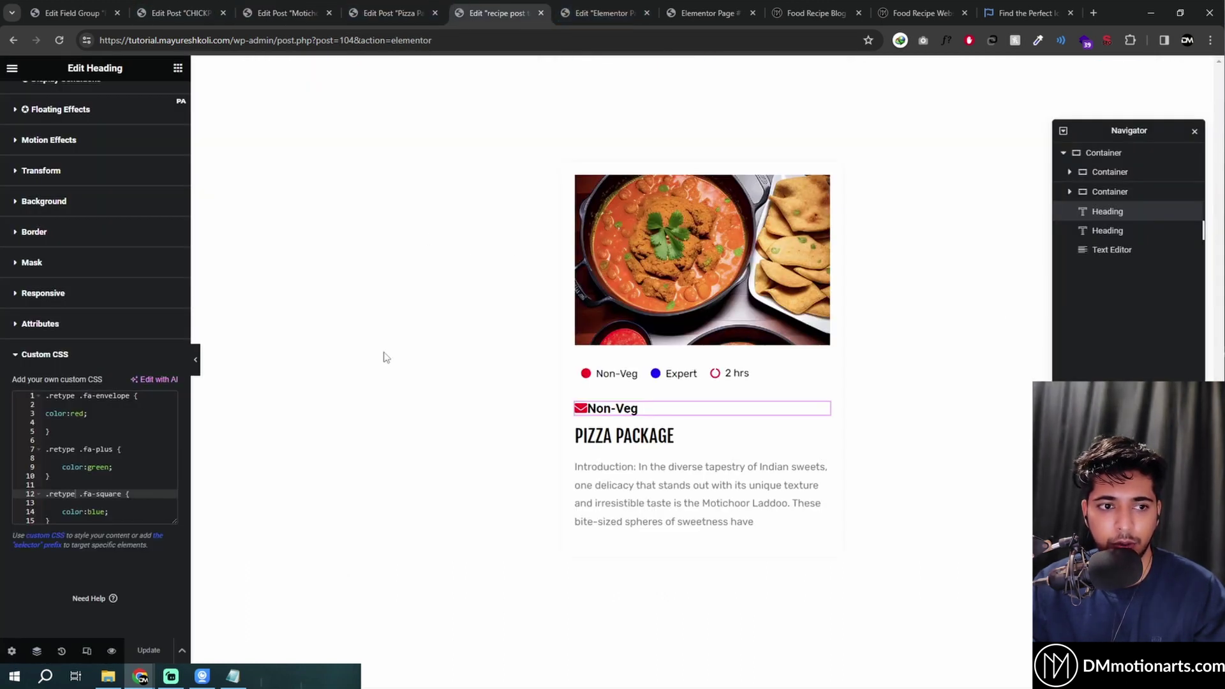
scroll(96, 319, up, 2)
click(12, 651)
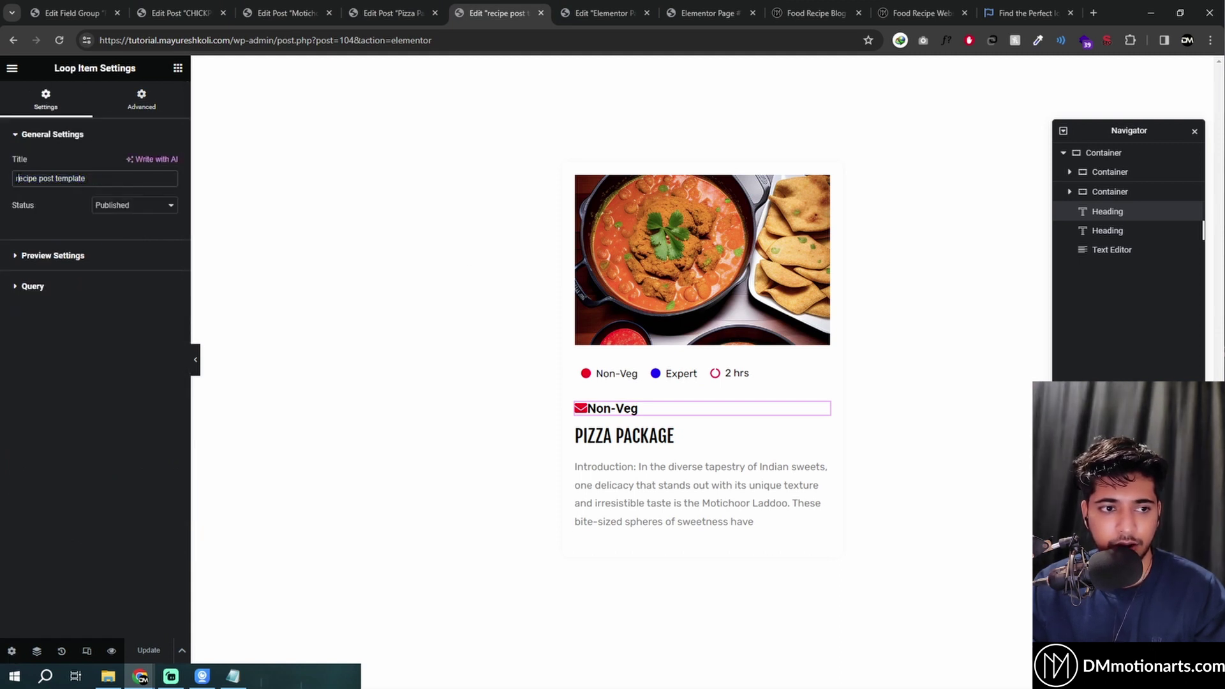
Assign the recipe post template to the new Loop Grid.
click(597, 12)
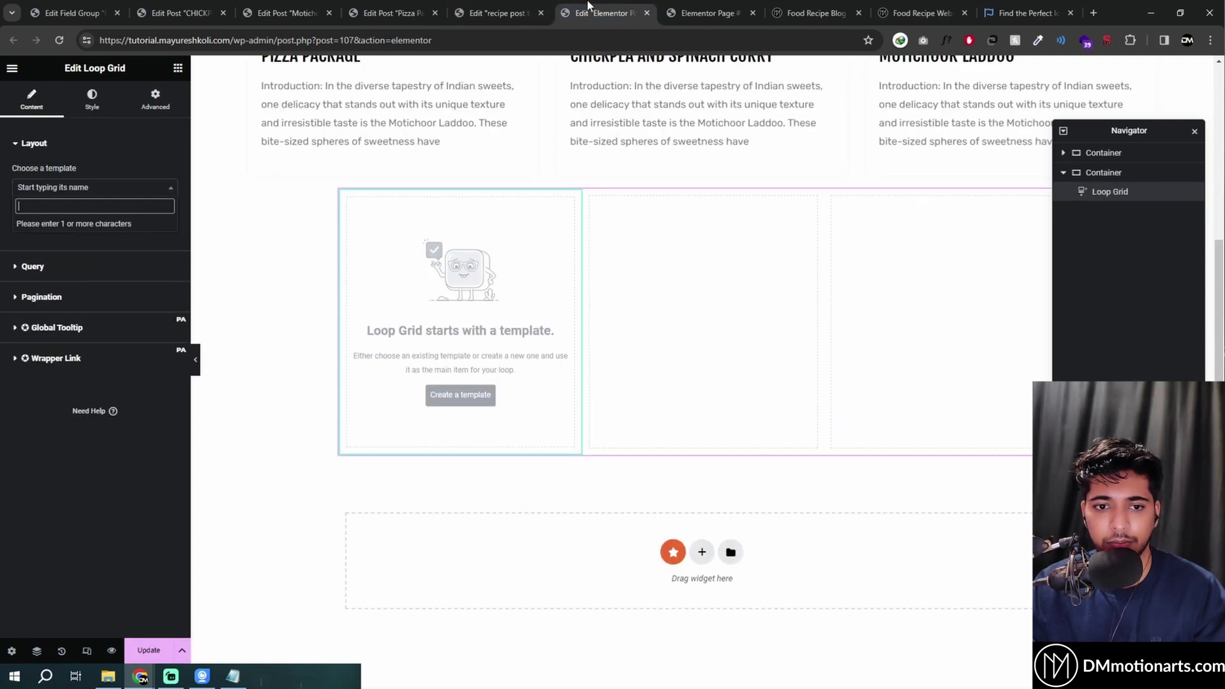
text(recipe)
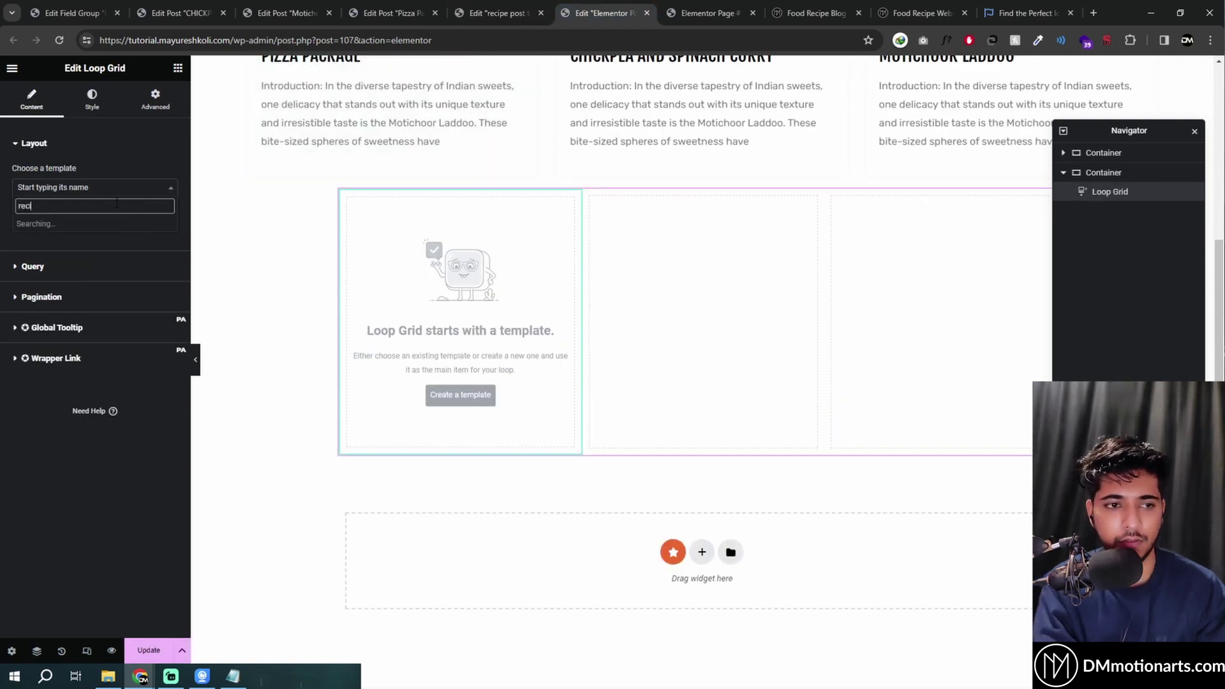
click(119, 225)
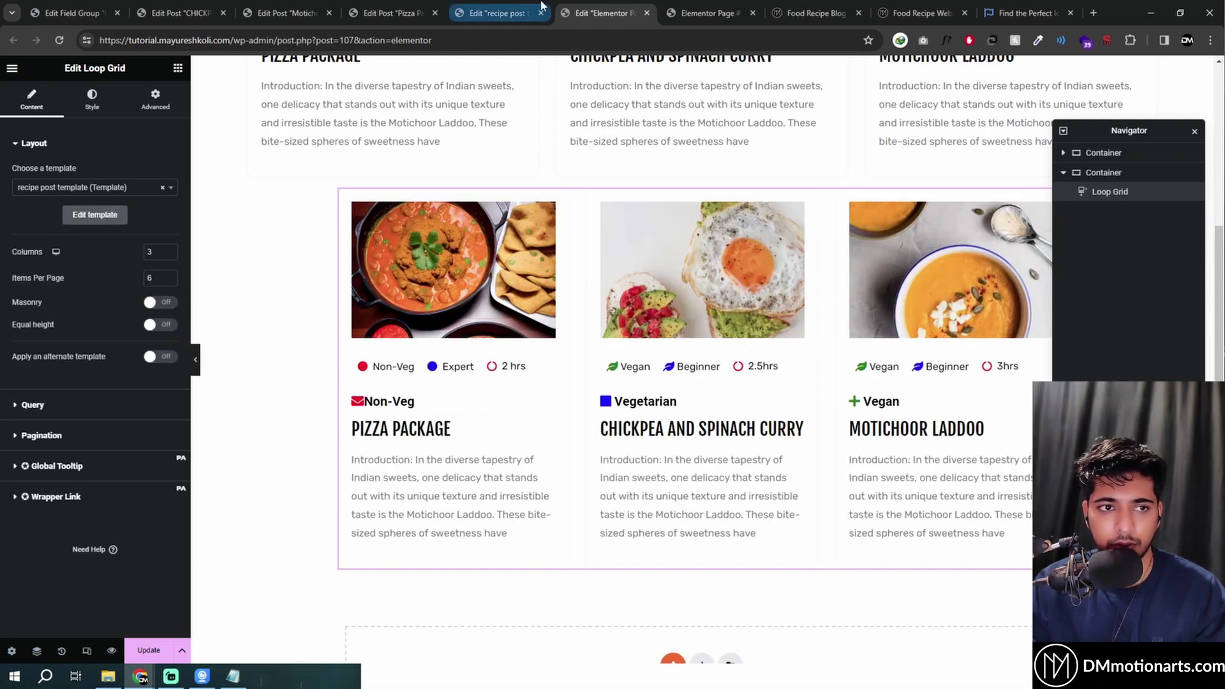
View the Loop Item templates in the Theme Builder from the WordPress dashboard and close it.
click(89, 8)
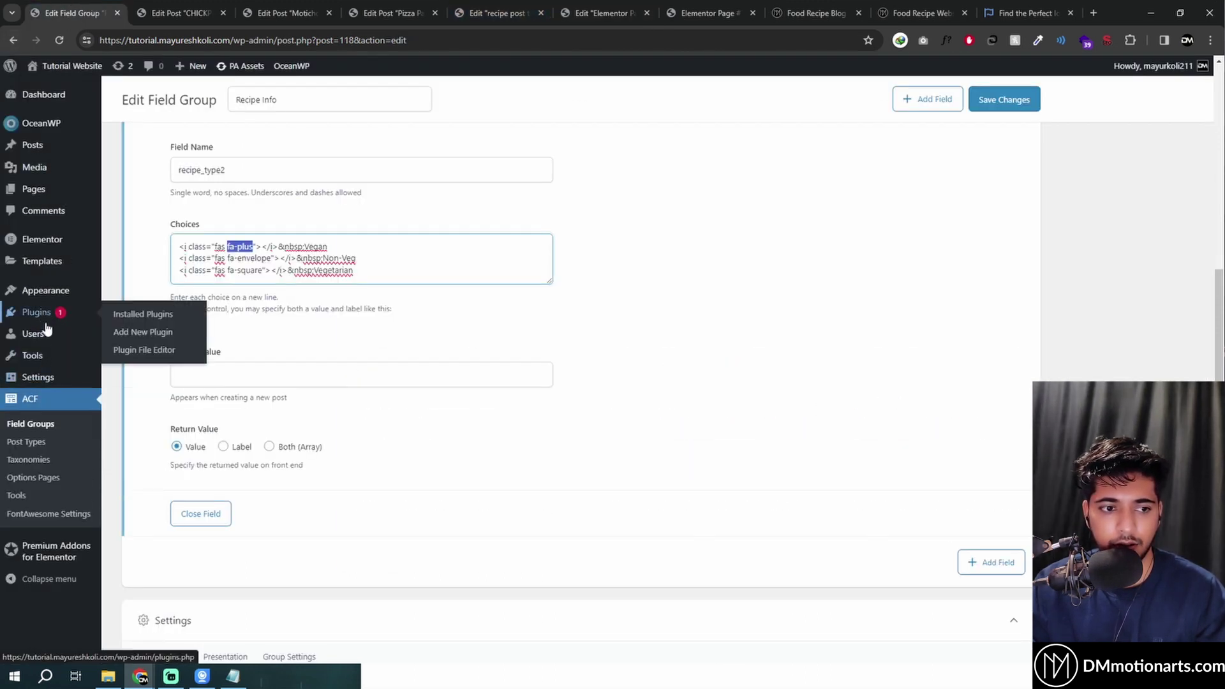
mouse_move(45, 360)
mouse_move(45, 261)
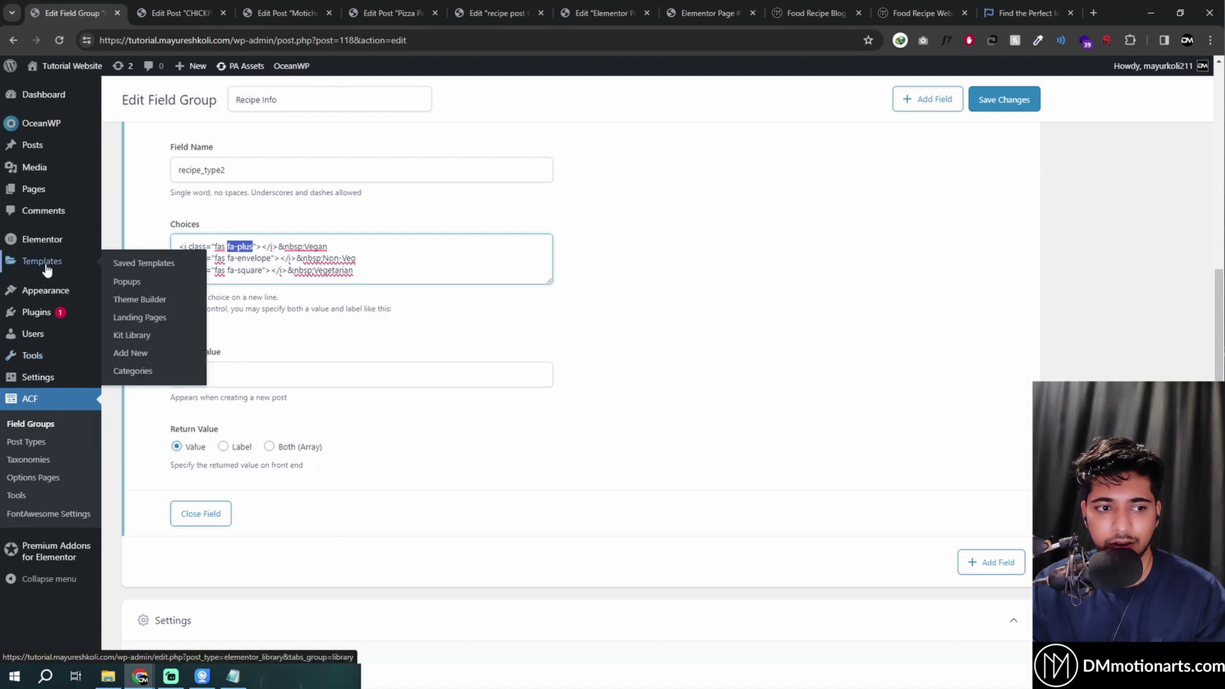
click(141, 306)
click(159, 13)
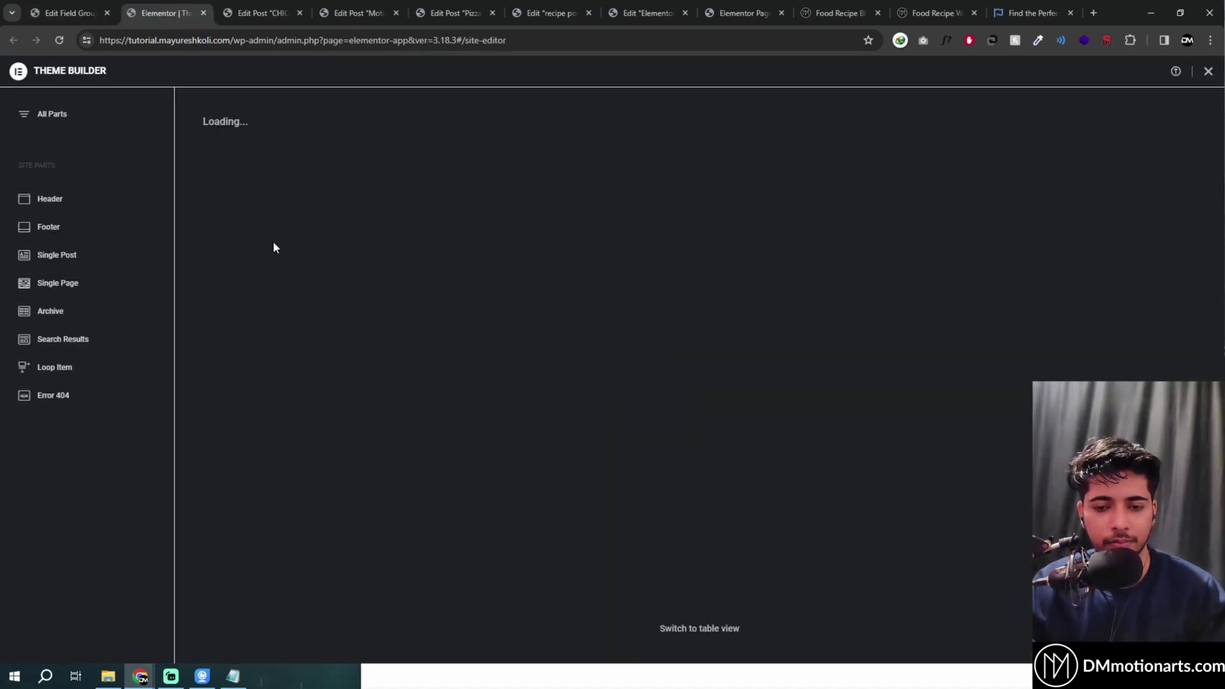
click(88, 381)
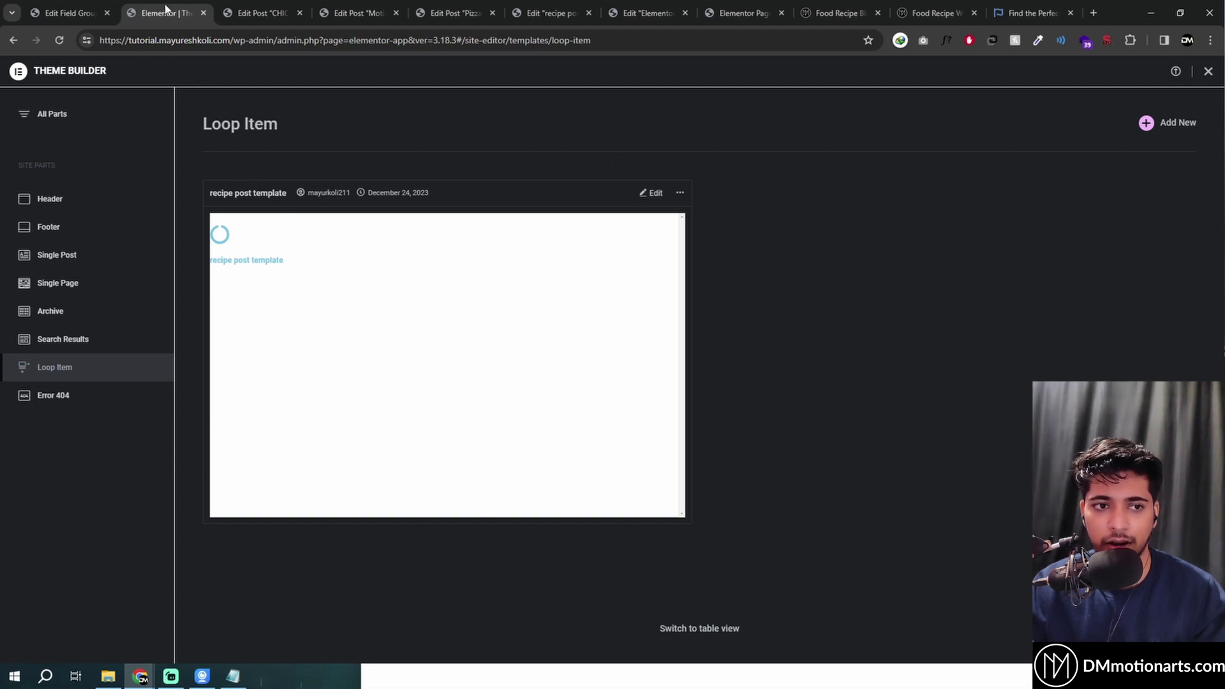
click(203, 13)
Set the width of the container around the new Loop Grid to 1500 px.
click(547, 13)
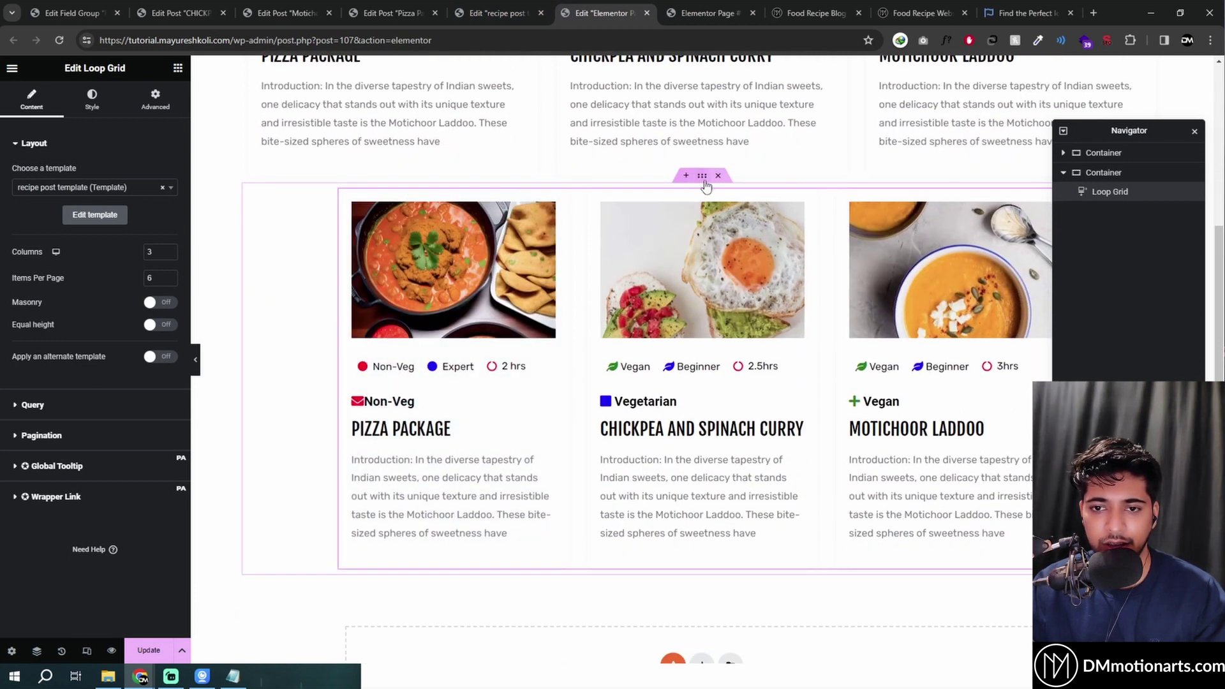
click(702, 175)
drag(83, 223, 123, 224)
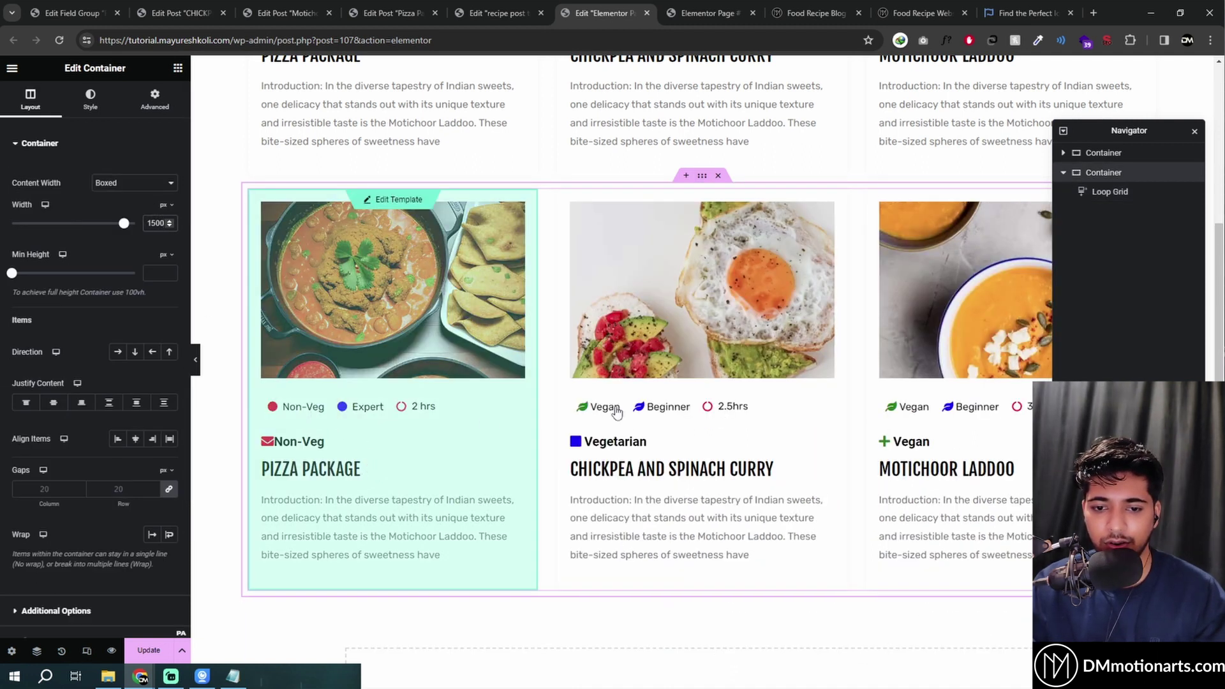
Inspect the recipe post template's meta row container, its Recipe Type heading and its Duration icon box.
click(498, 13)
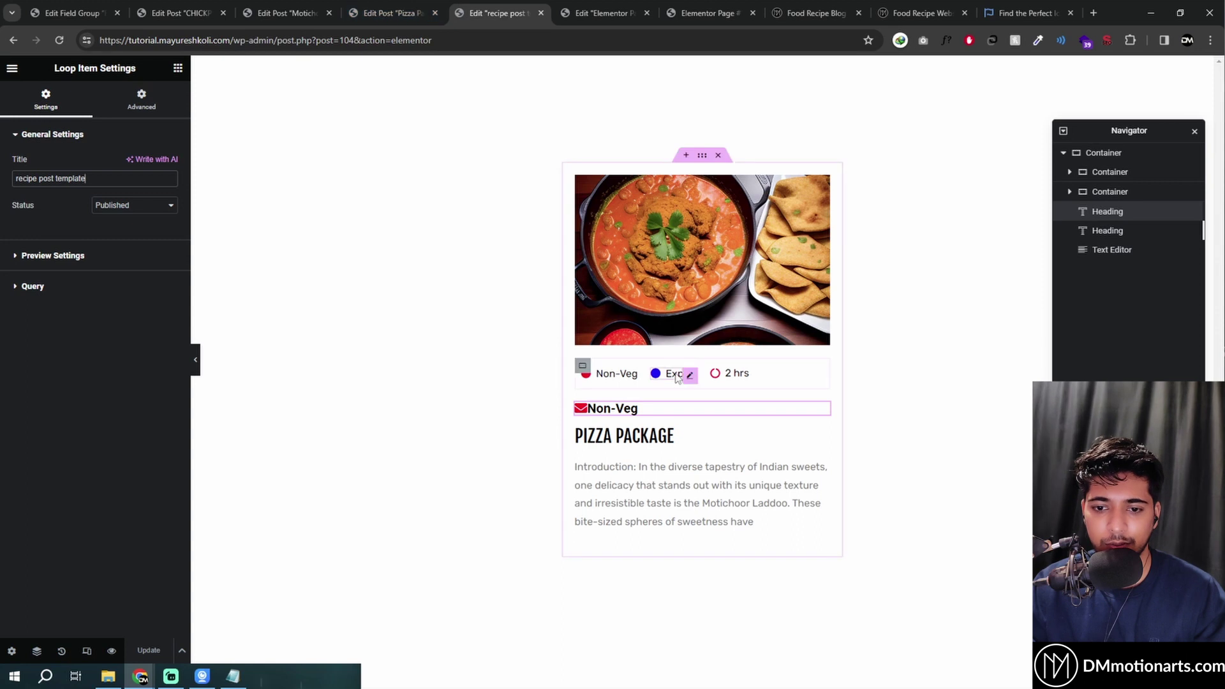
click(583, 368)
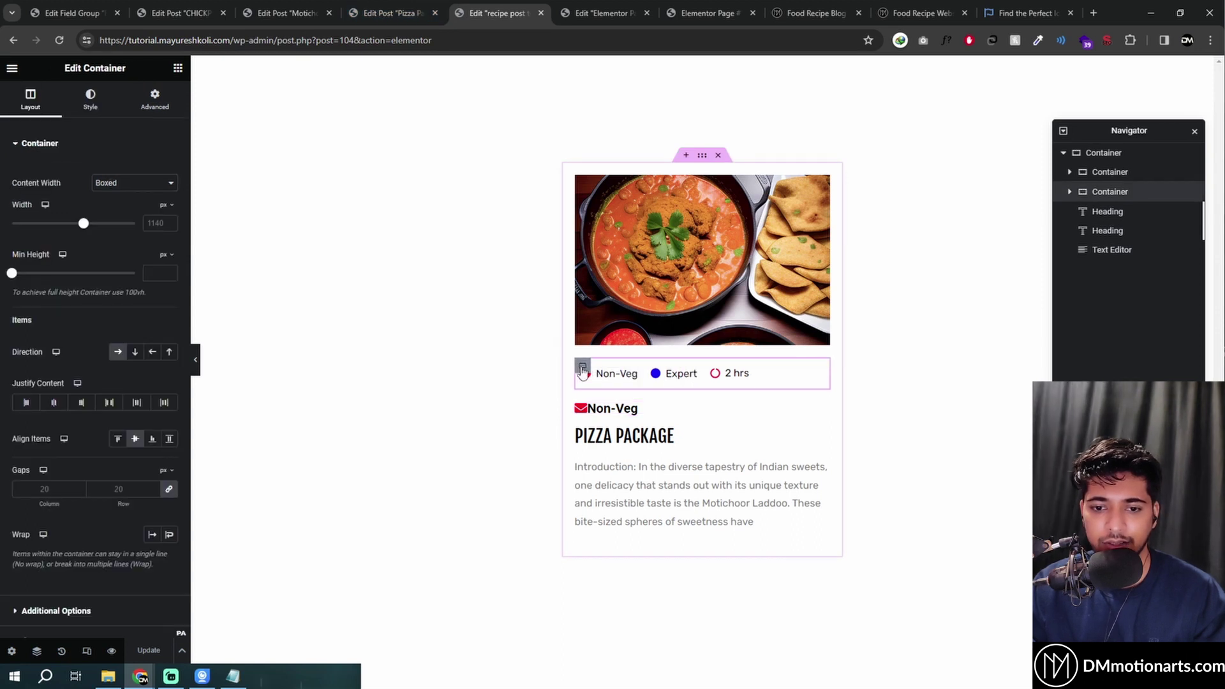
click(631, 379)
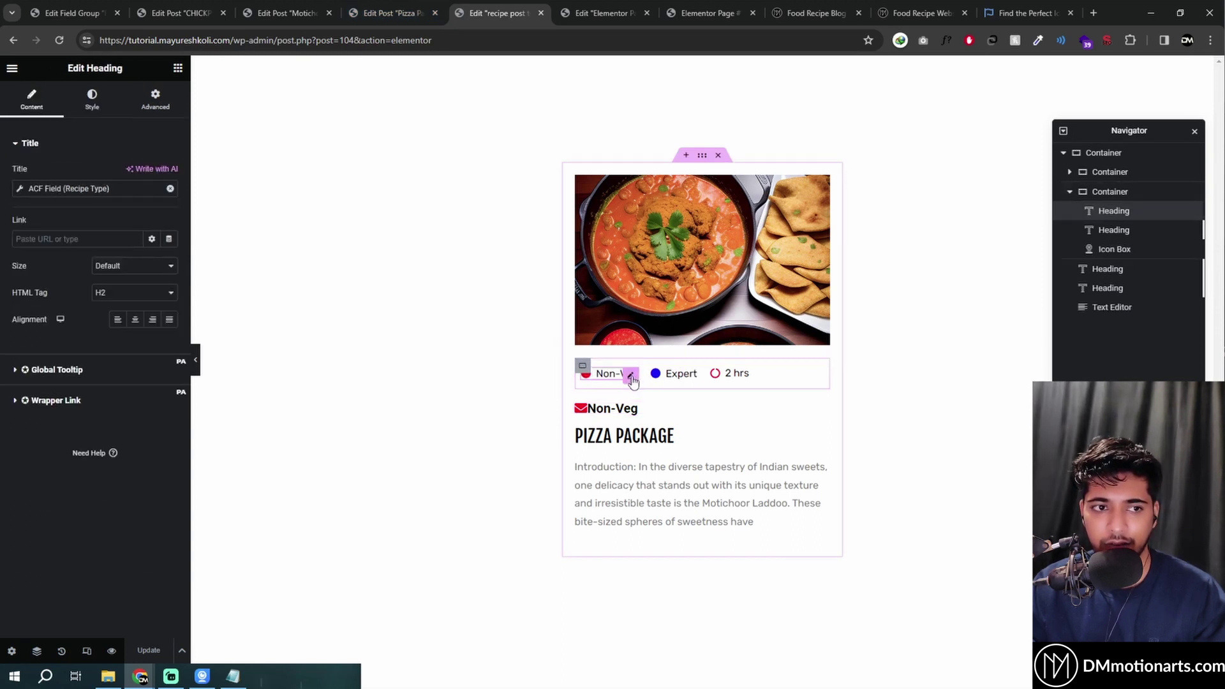
click(740, 373)
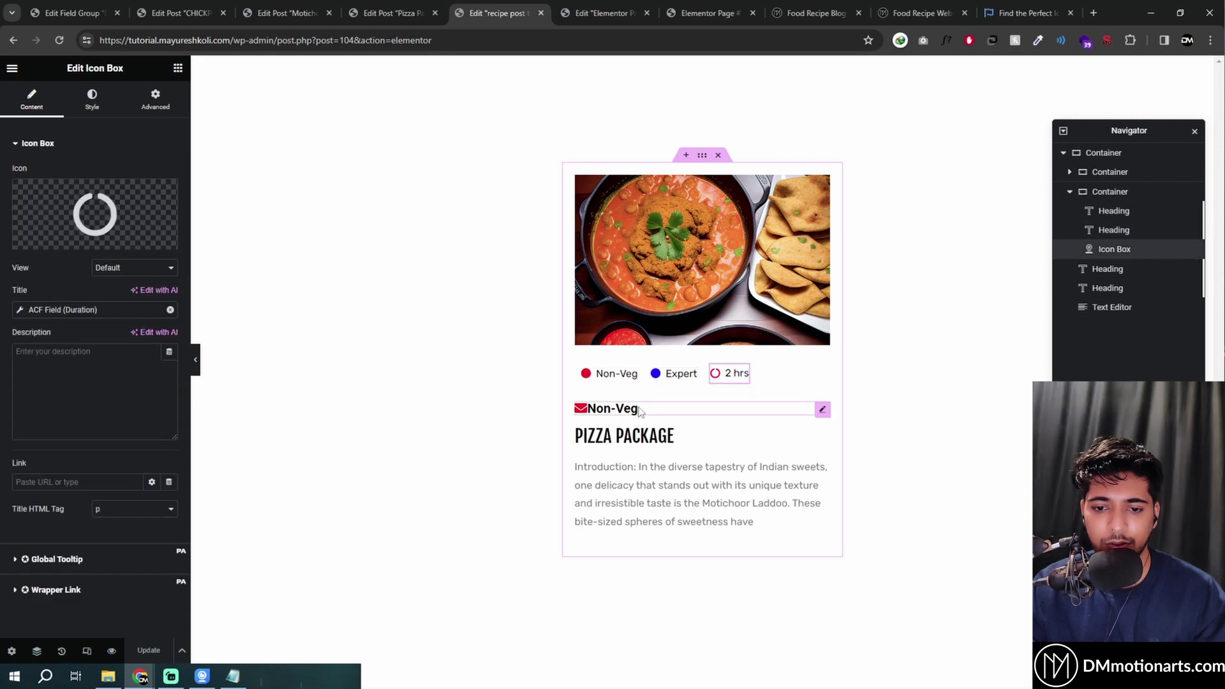
Set the HTML tag of the recipe type heading above the post title to p.
click(640, 411)
click(31, 101)
click(128, 293)
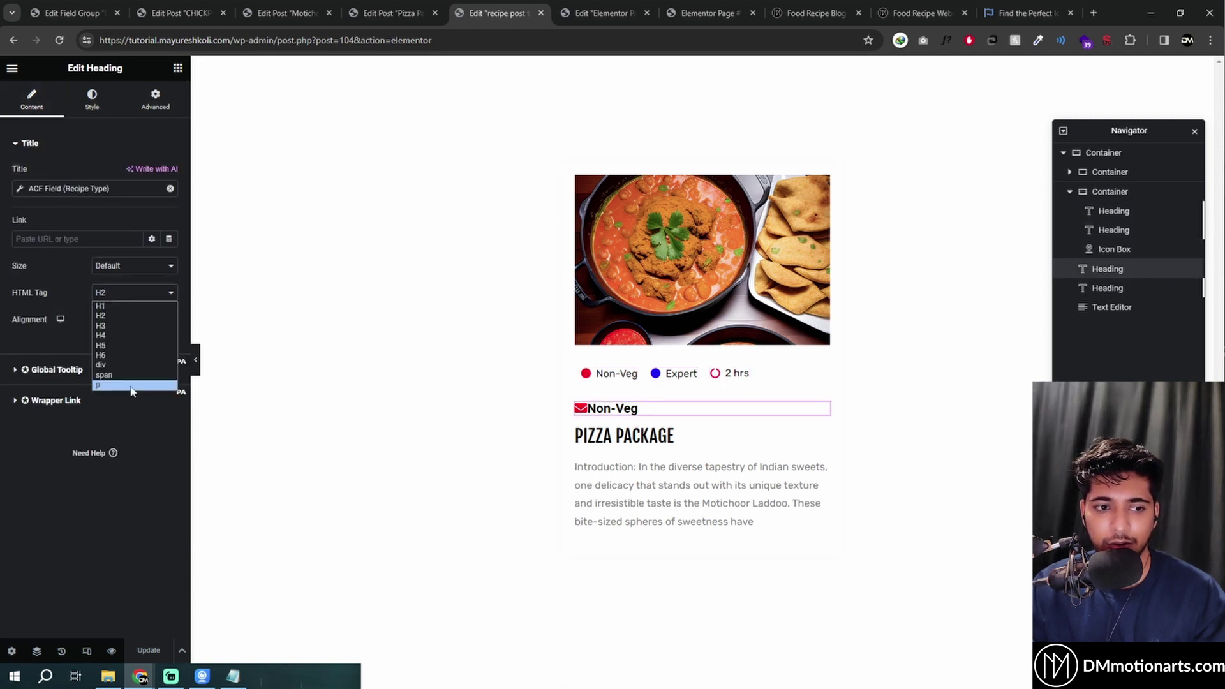
click(131, 386)
click(111, 294)
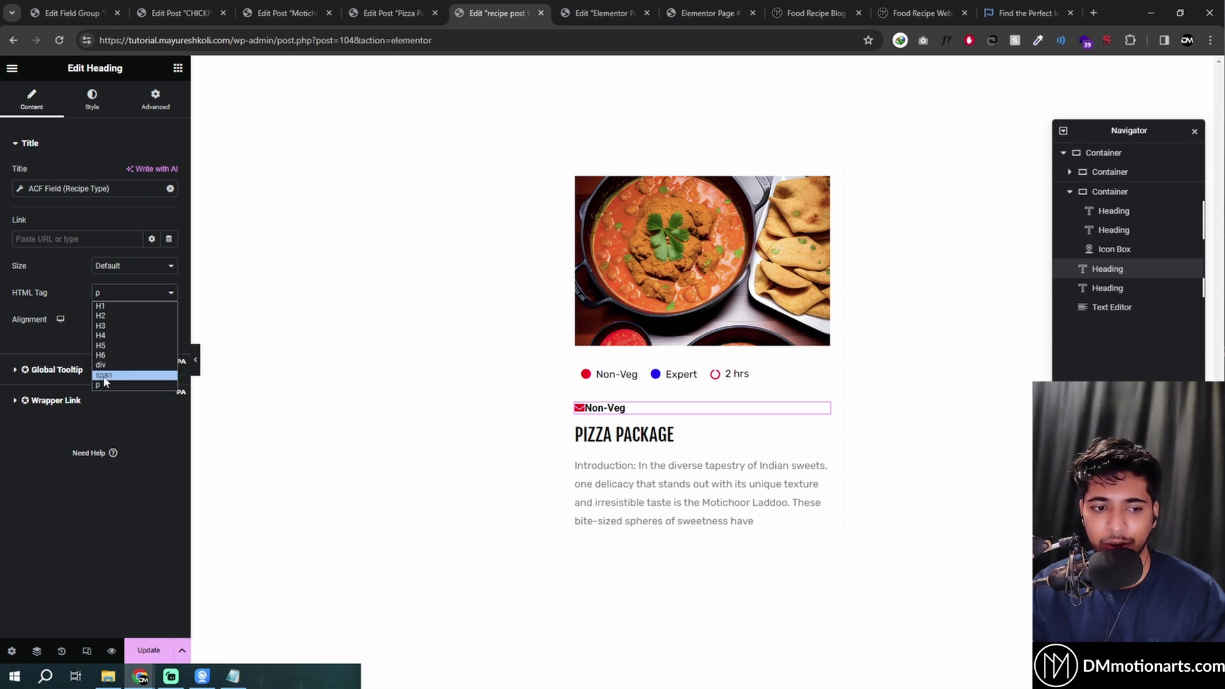
click(44, 494)
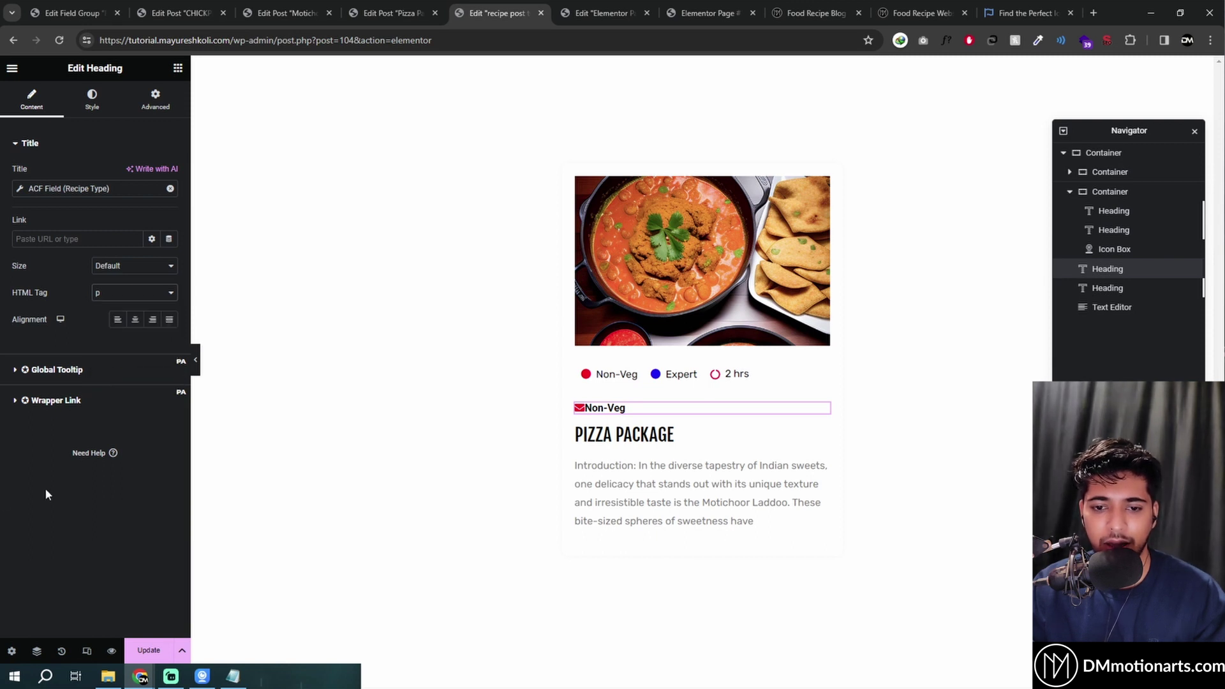
click(120, 291)
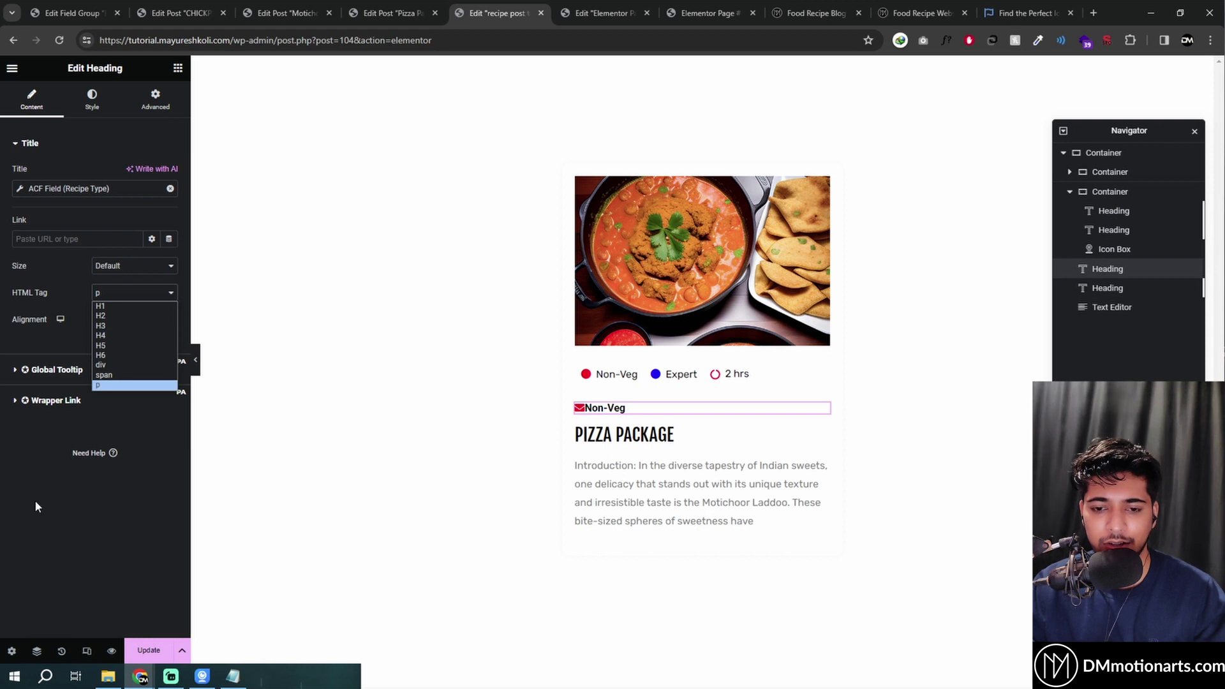
click(102, 398)
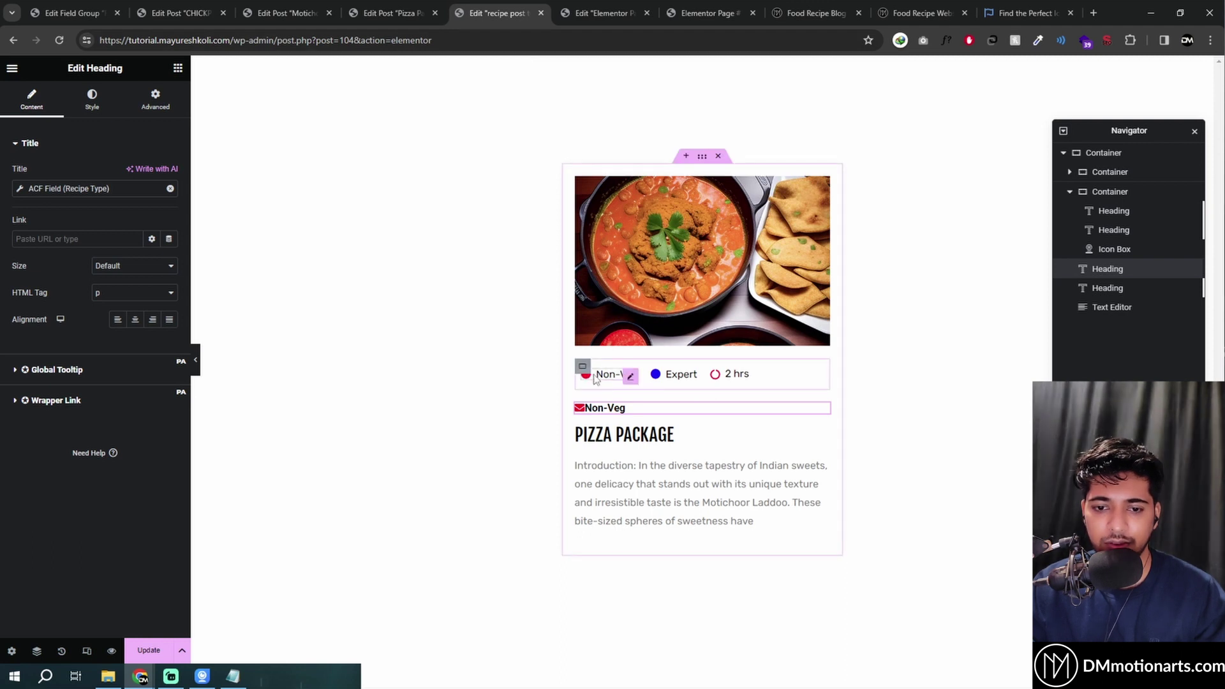
Examine the Font Awesome icon markup in the choices of the second Recipe Type field in the Recipe Info field group.
click(390, 13)
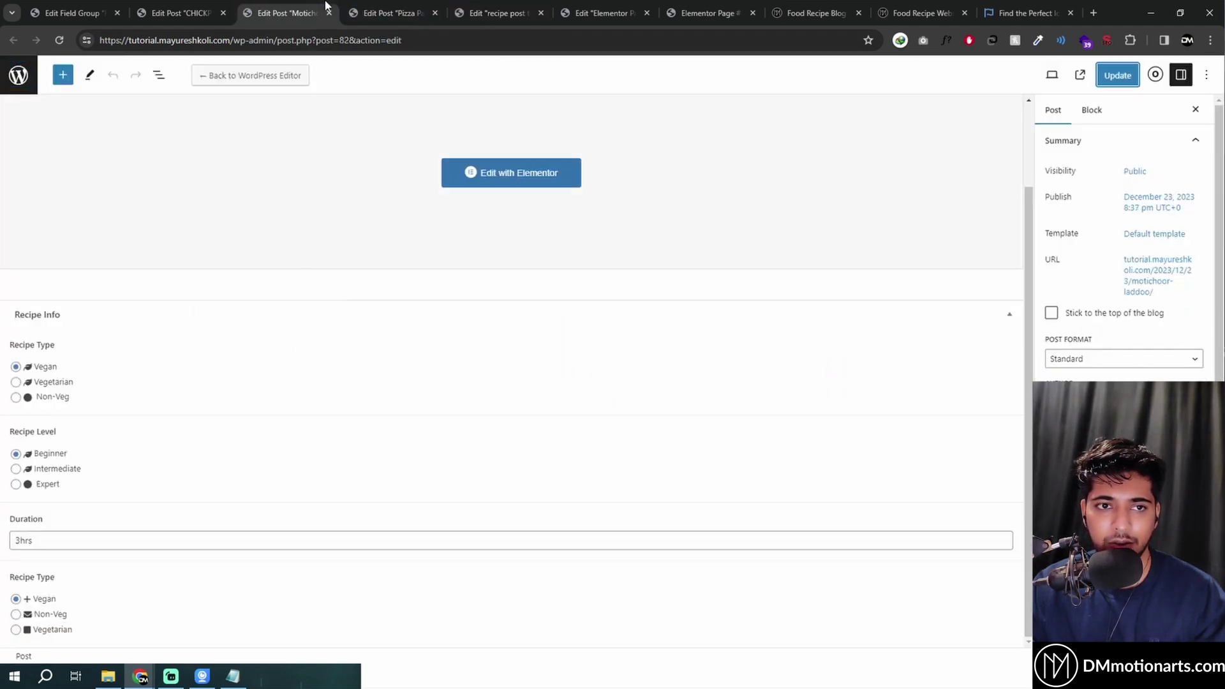
click(71, 12)
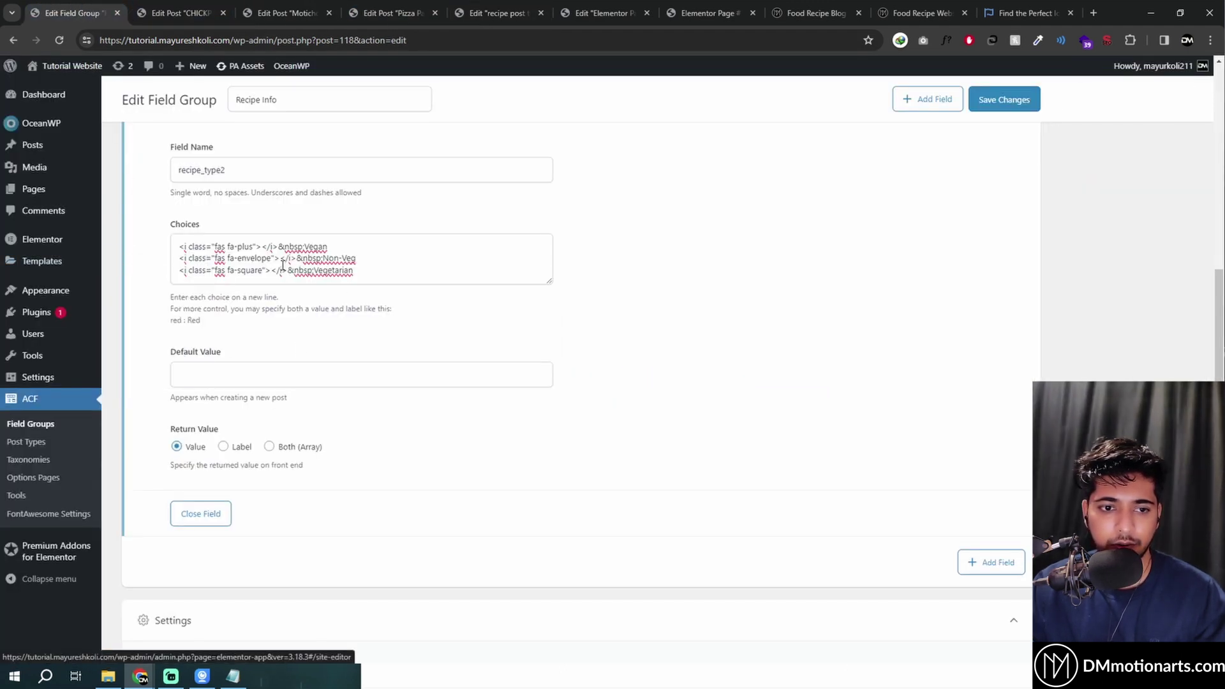
drag(277, 247, 294, 248)
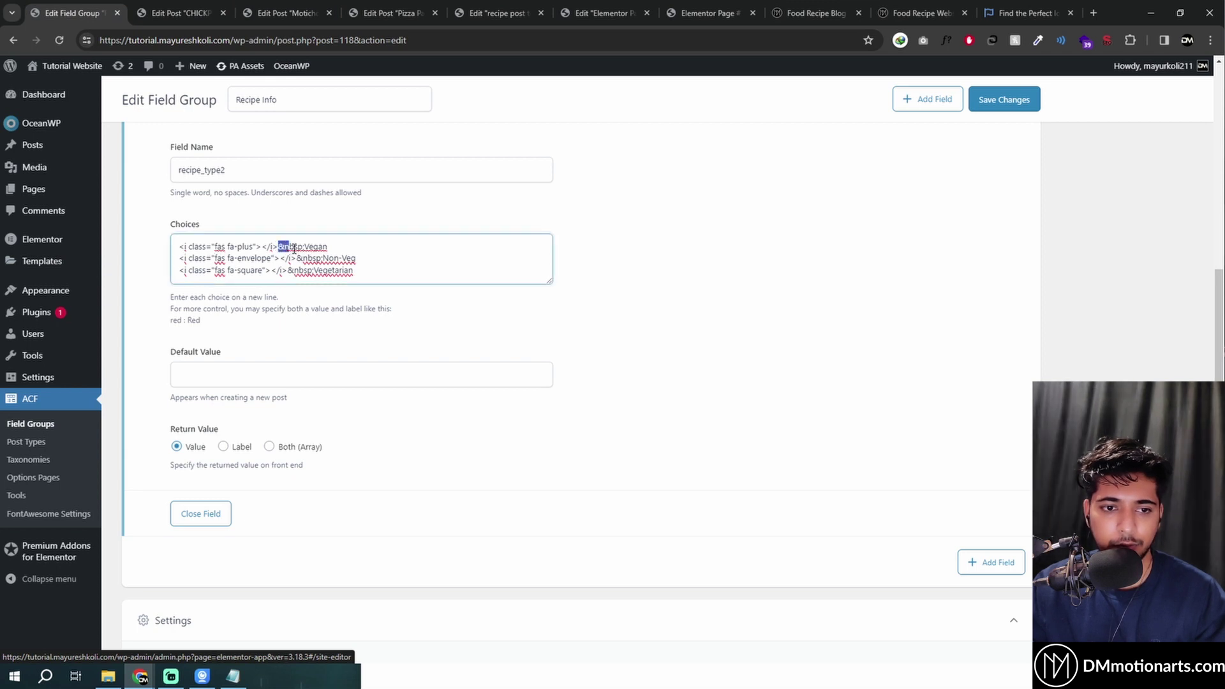
click(420, 259)
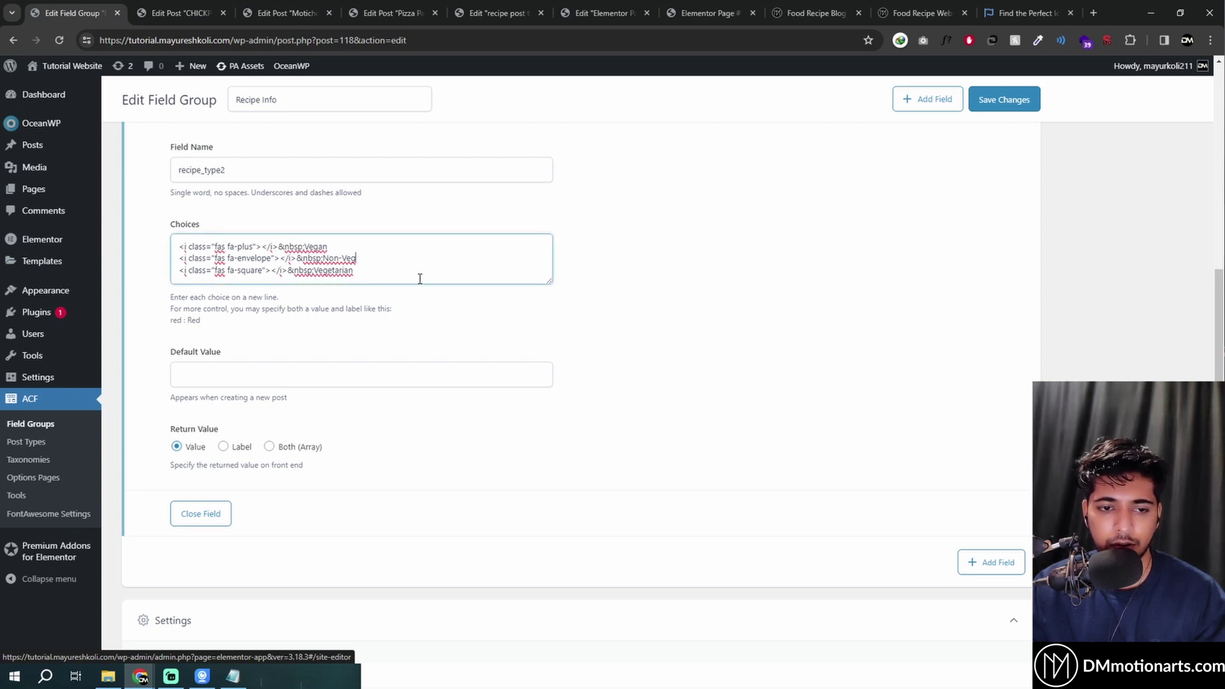
scroll(407, 283, up, 10)
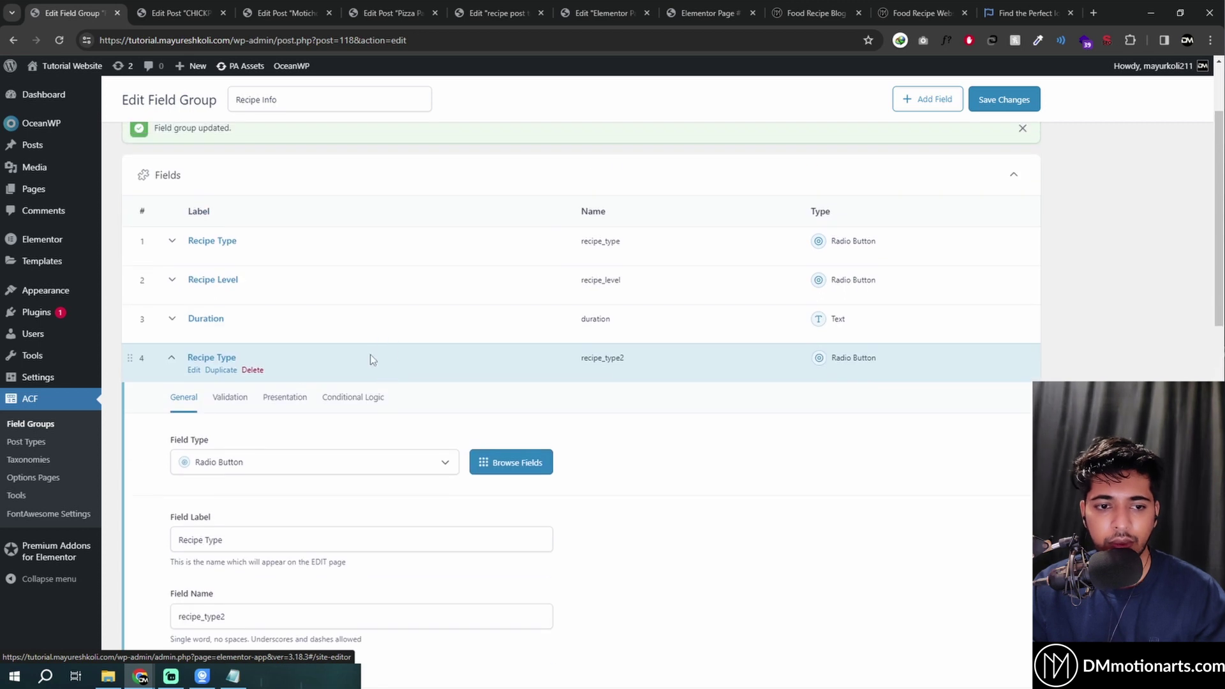
Examine the Duration field's type, label, name and default value settings in the Recipe Info field group.
click(355, 328)
scroll(344, 364, down, 4)
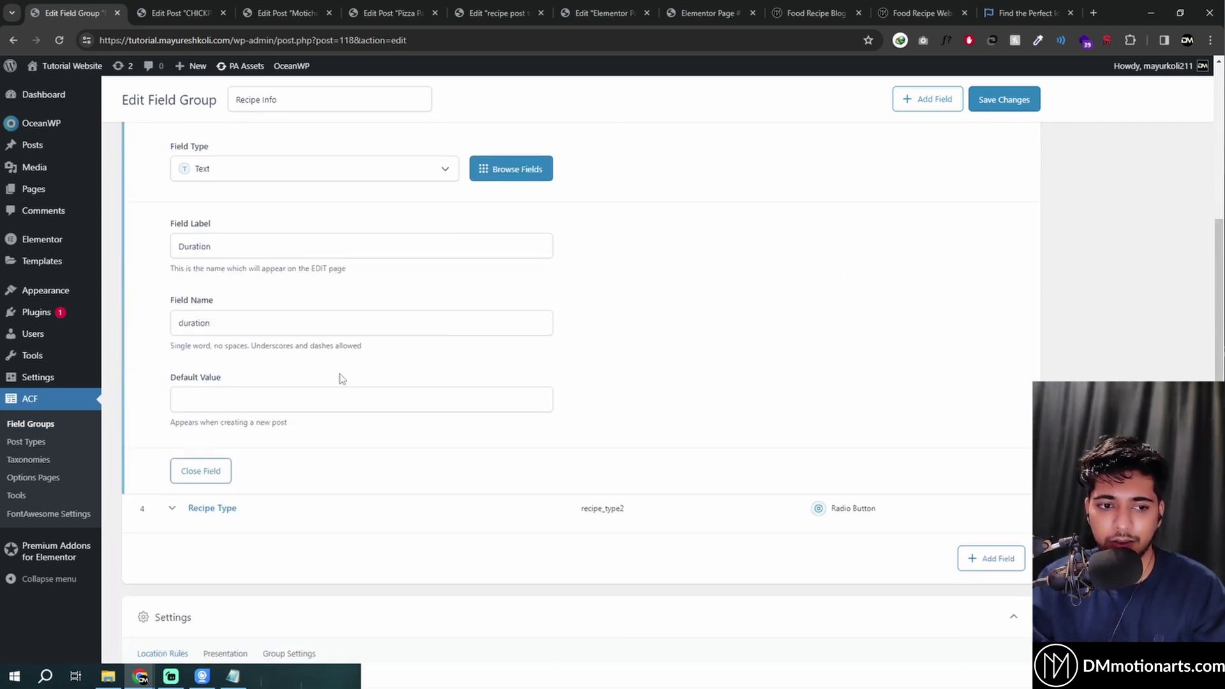
scroll(268, 300, up, 2)
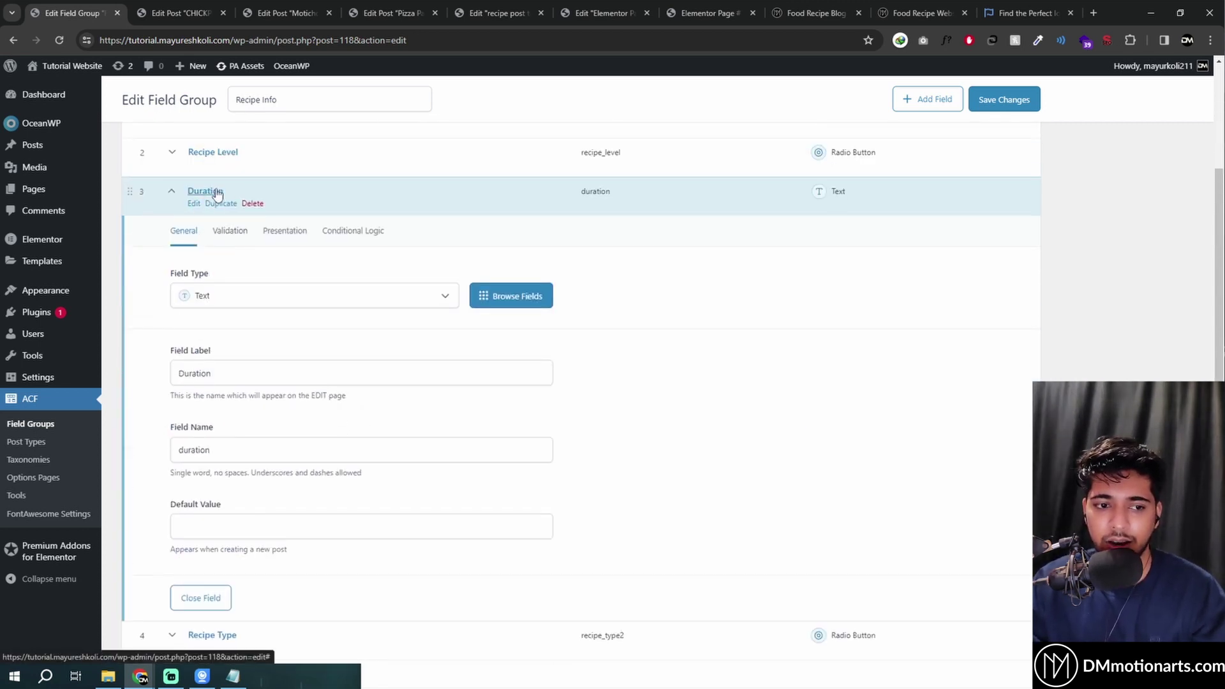
scroll(281, 355, down, 3)
scroll(236, 343, up, 2)
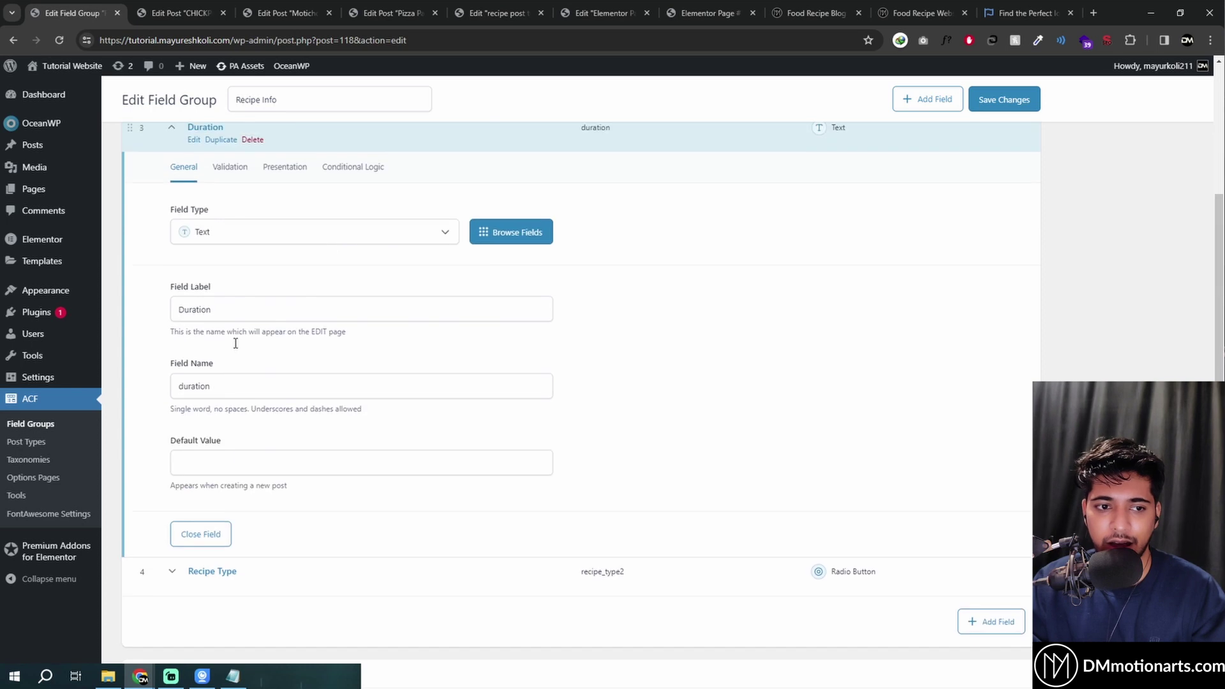
click(220, 234)
click(218, 295)
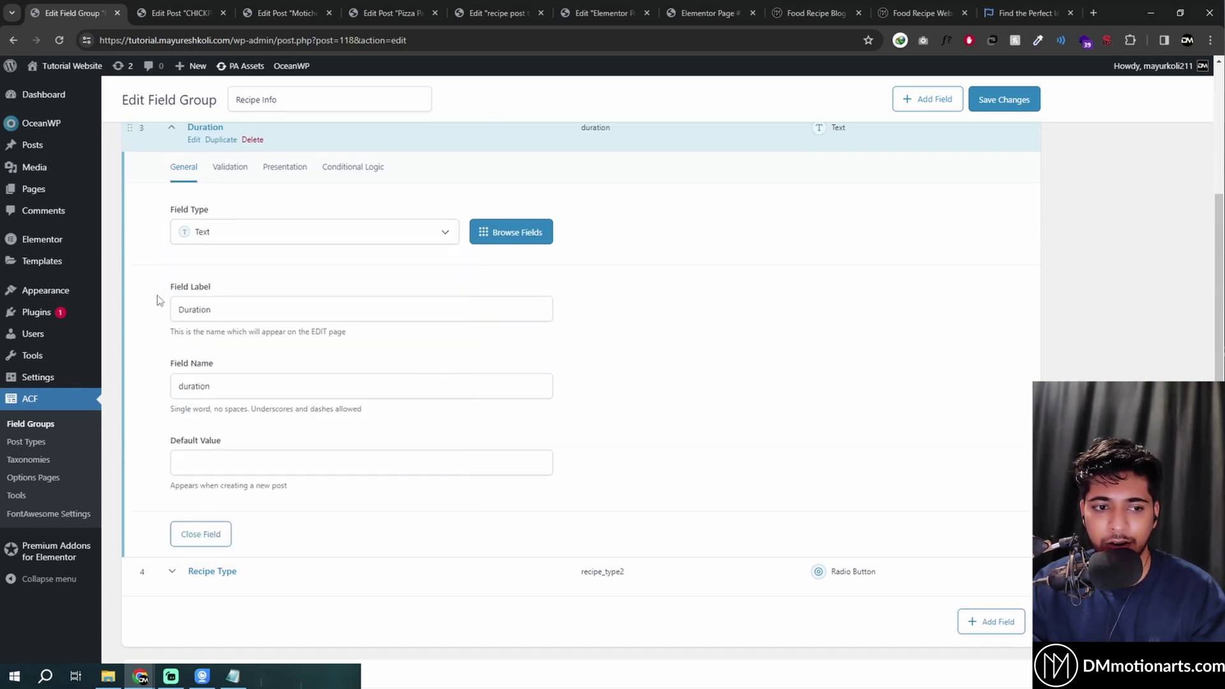
Inspect the Duration value entered in the Motichoor Laddoo post's Recipe Info fields.
click(268, 8)
click(30, 540)
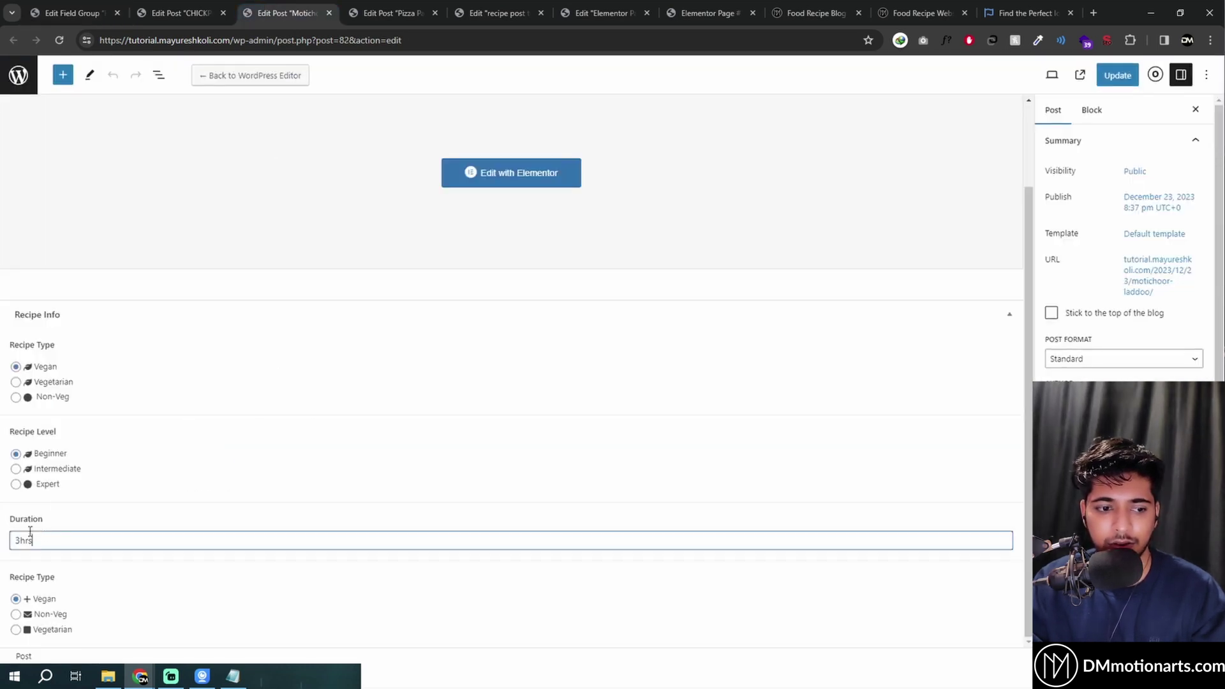
drag(34, 542, 13, 541)
double_click(24, 541)
click(35, 541)
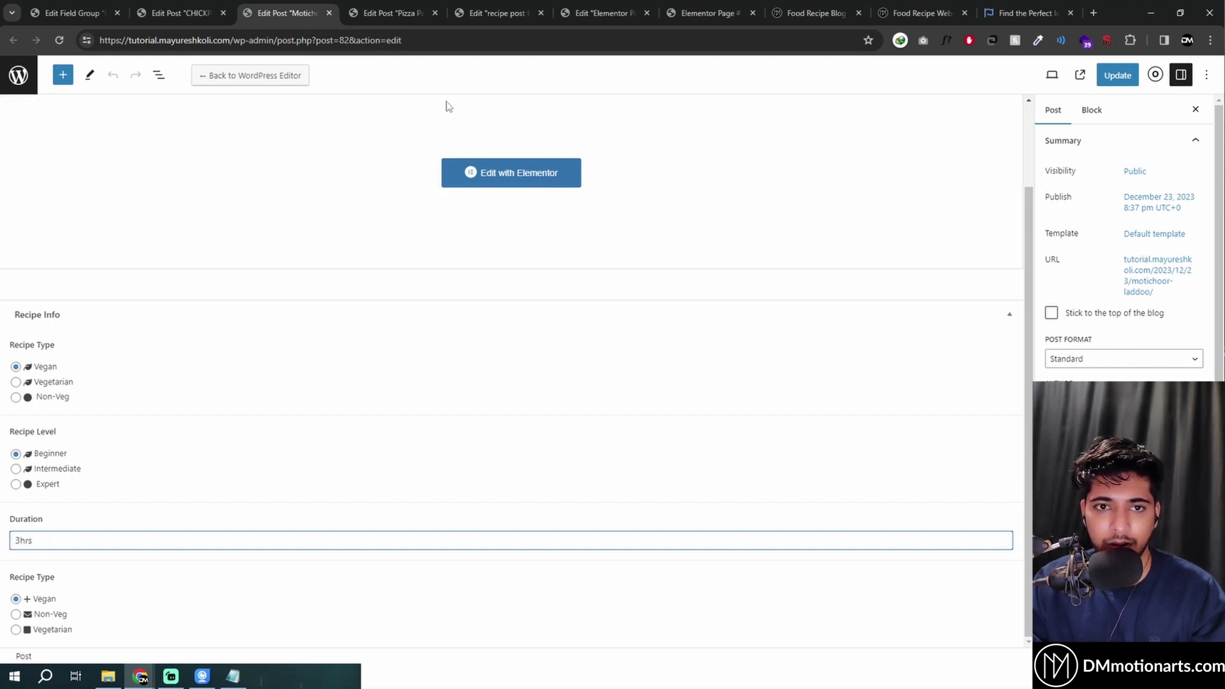
Add a Heading widget above the post title in the recipe post template and link its title to an ACF Field.
click(501, 12)
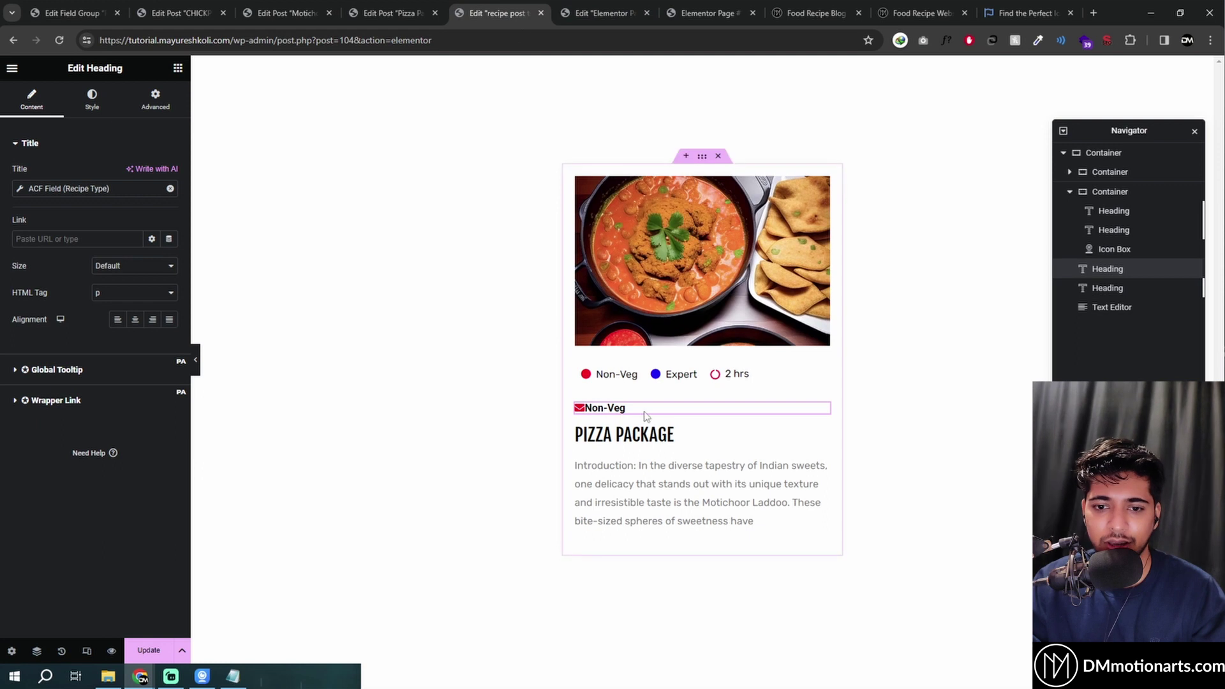
click(177, 68)
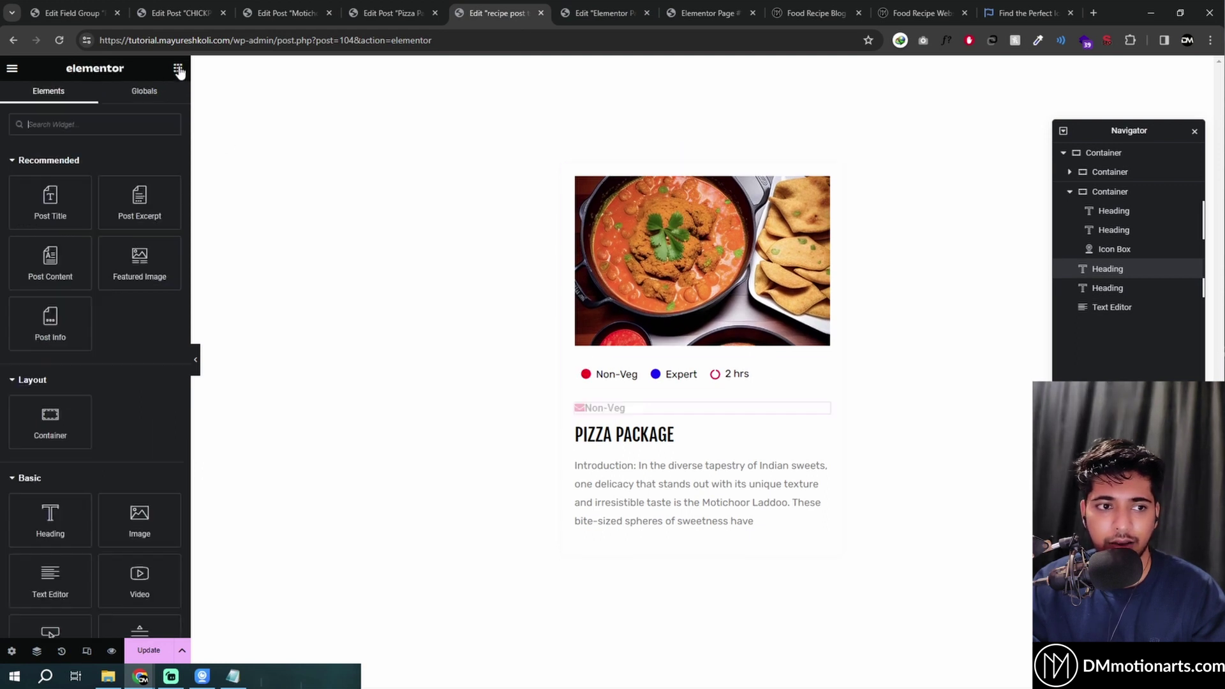
text(hea)
drag(50, 171, 665, 413)
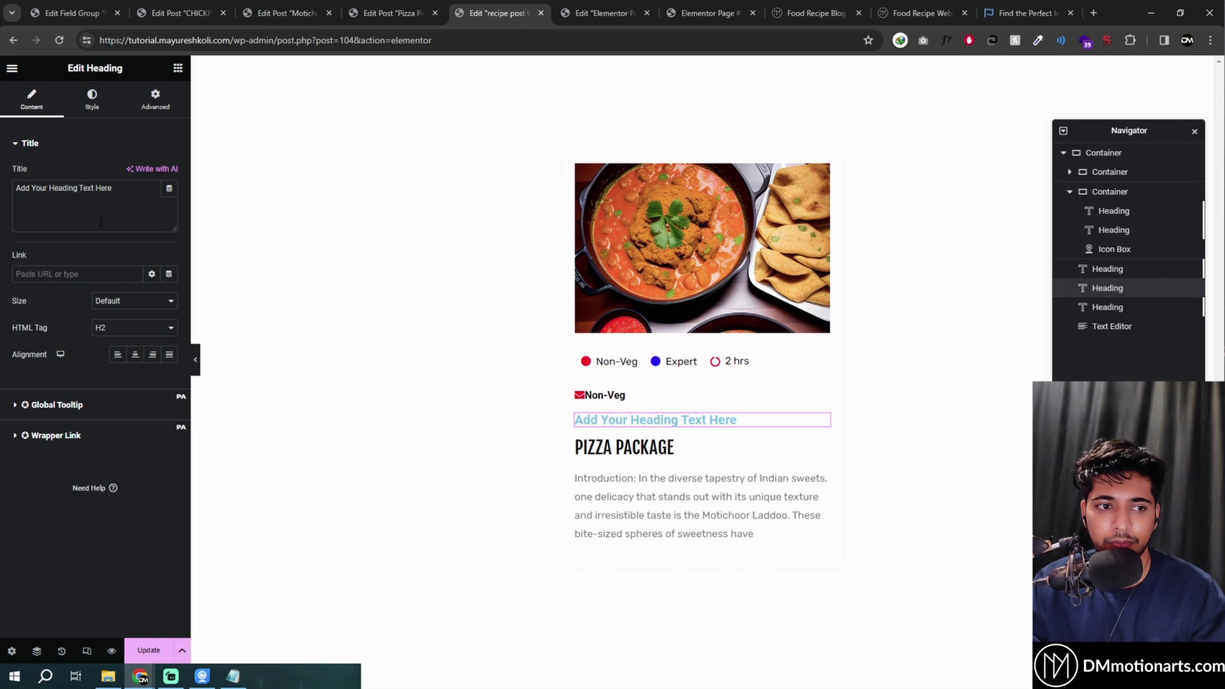
click(169, 188)
scroll(83, 367, down, 5)
click(81, 358)
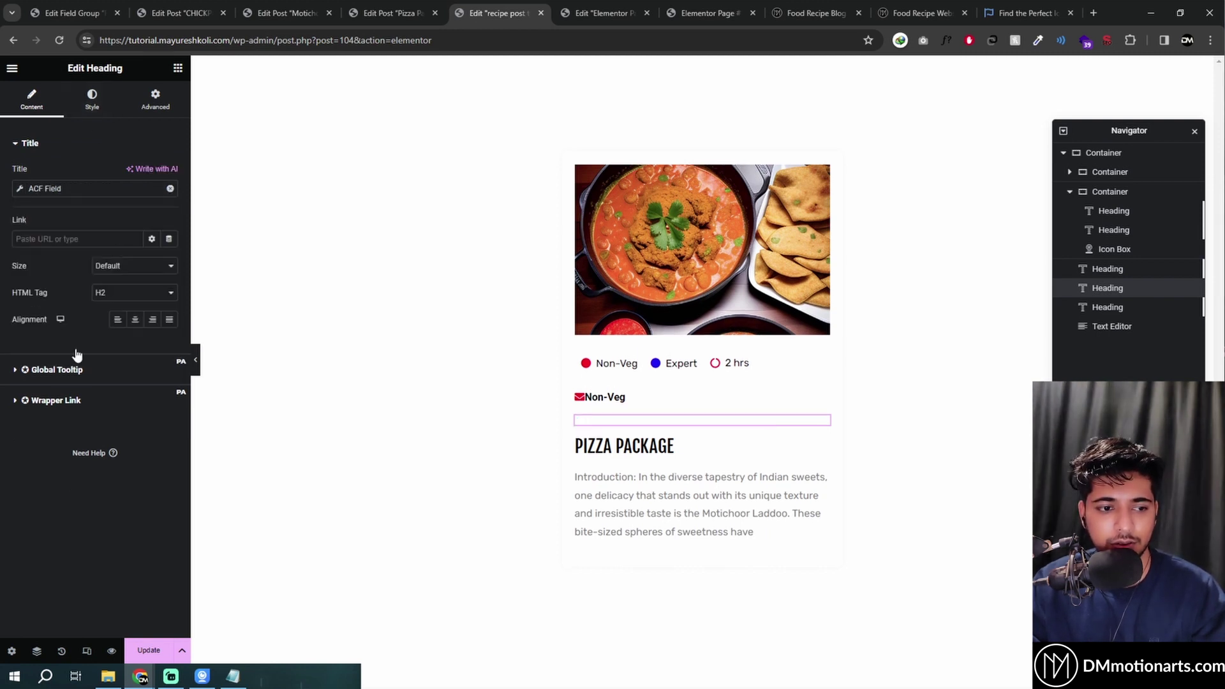
Set the new heading's ACF field key to Duration, and delete that heading from the template.
click(22, 189)
click(107, 247)
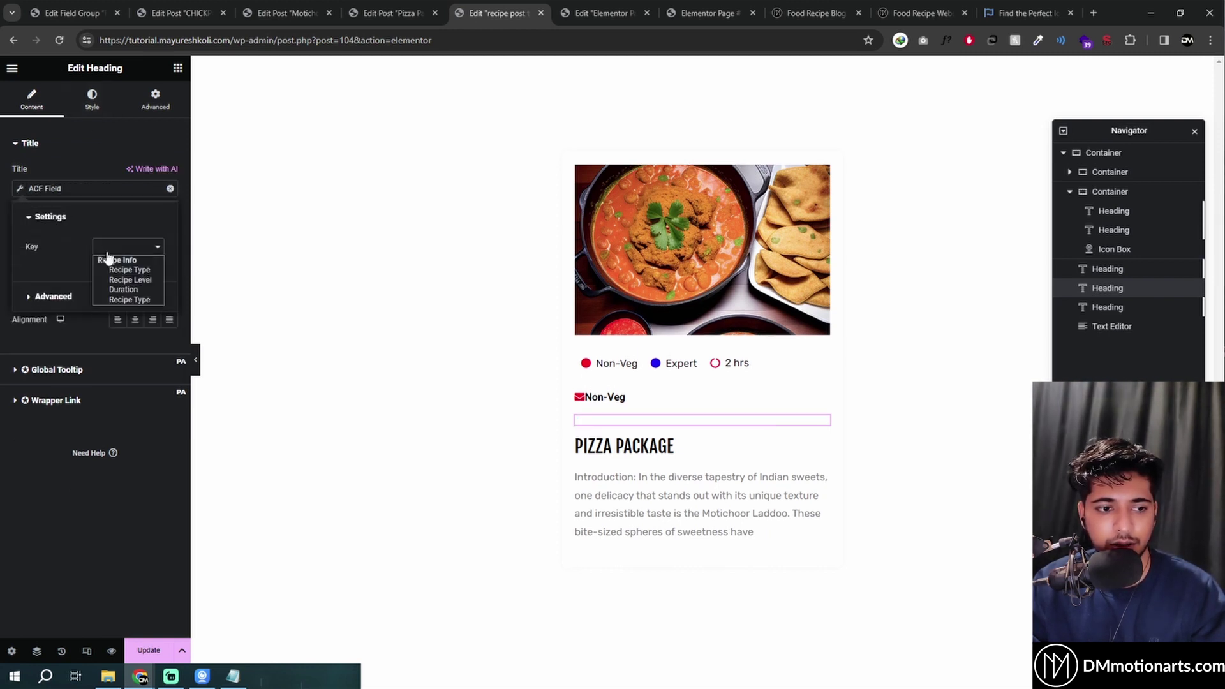
click(124, 300)
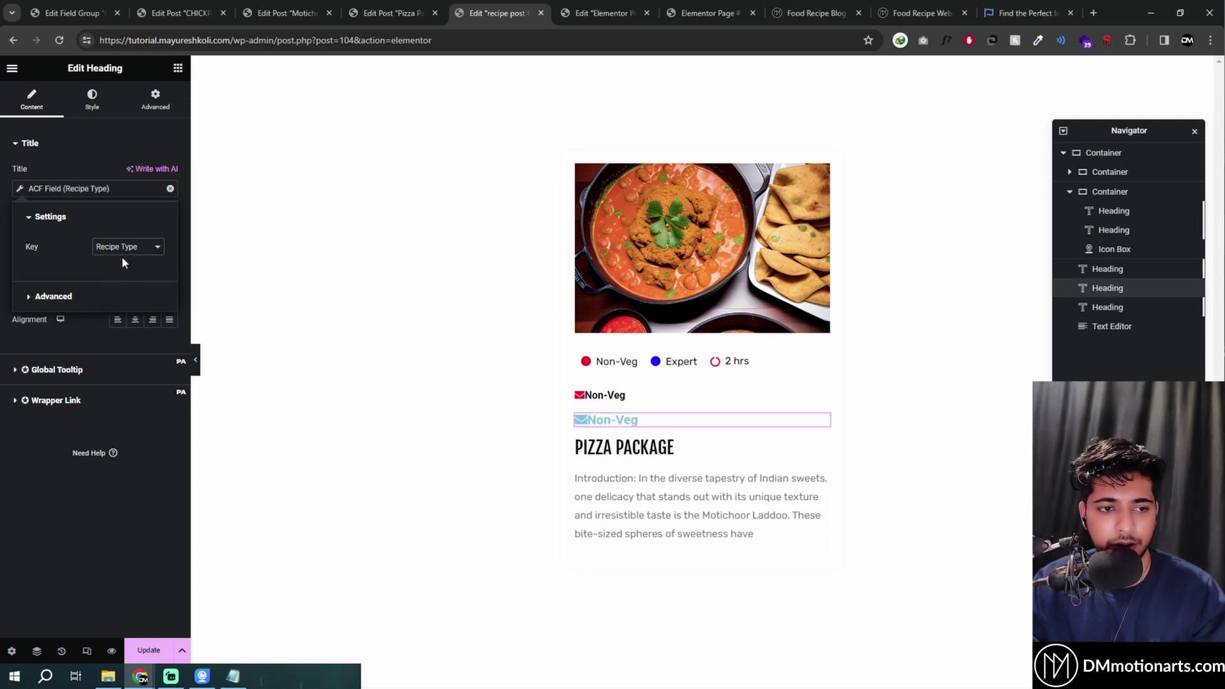
click(123, 250)
click(113, 284)
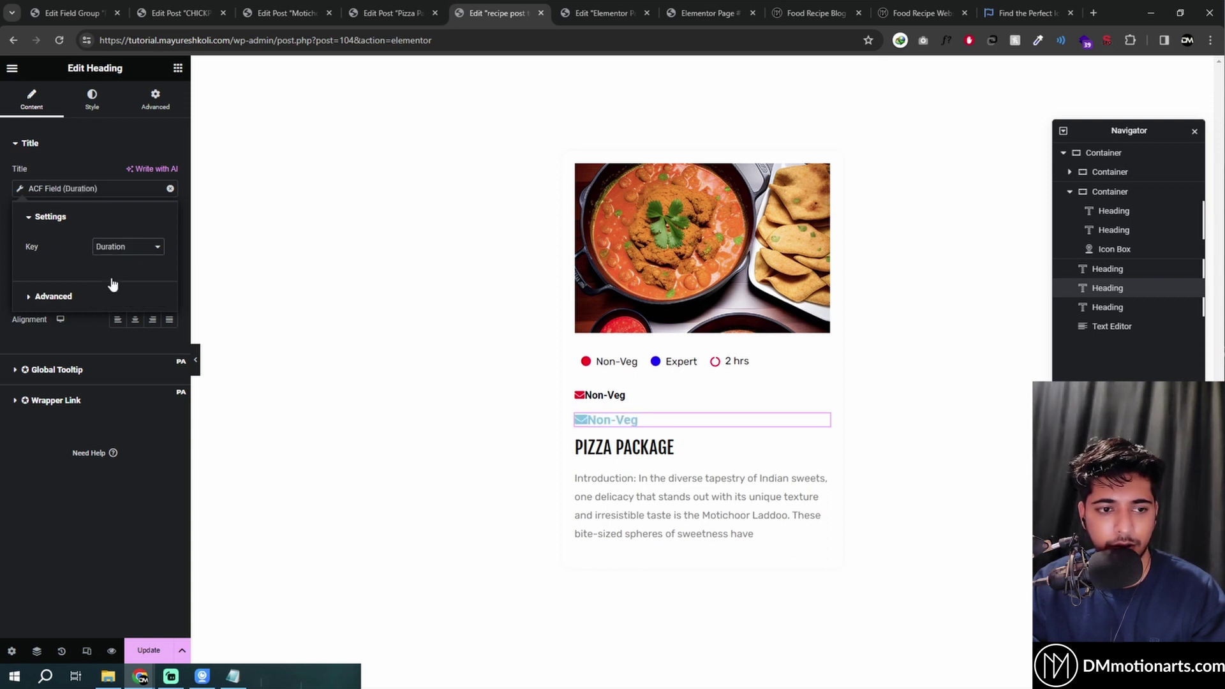
click(486, 468)
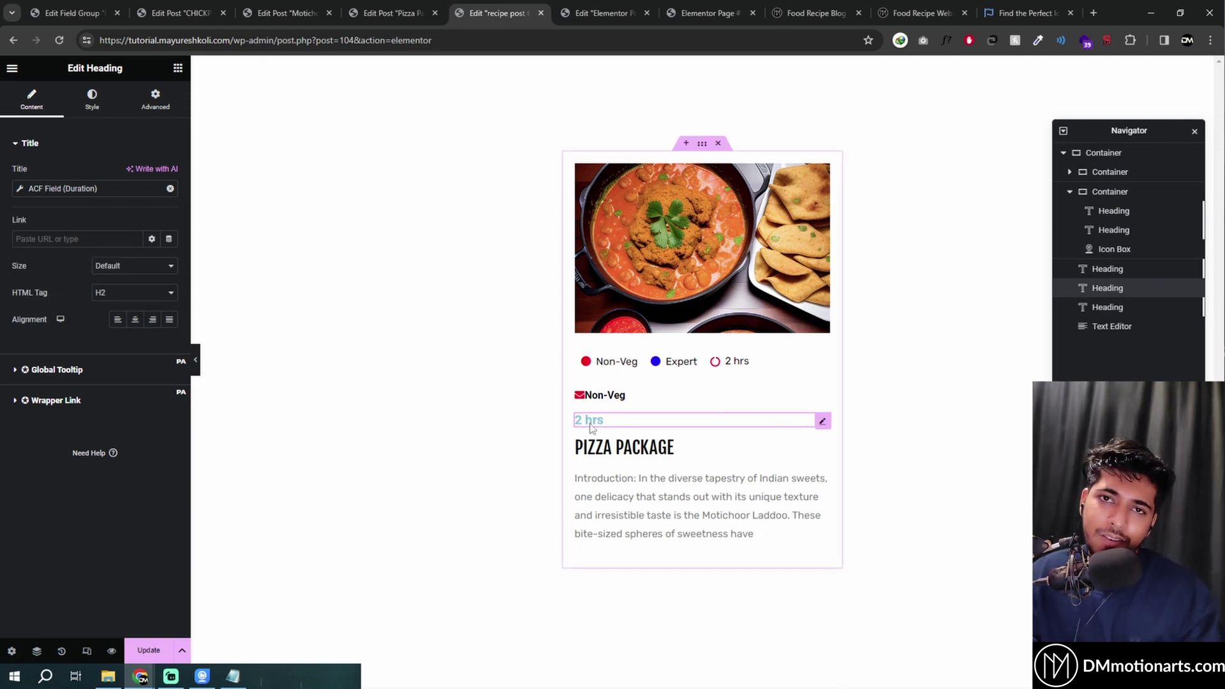
right_click(822, 426)
click(854, 550)
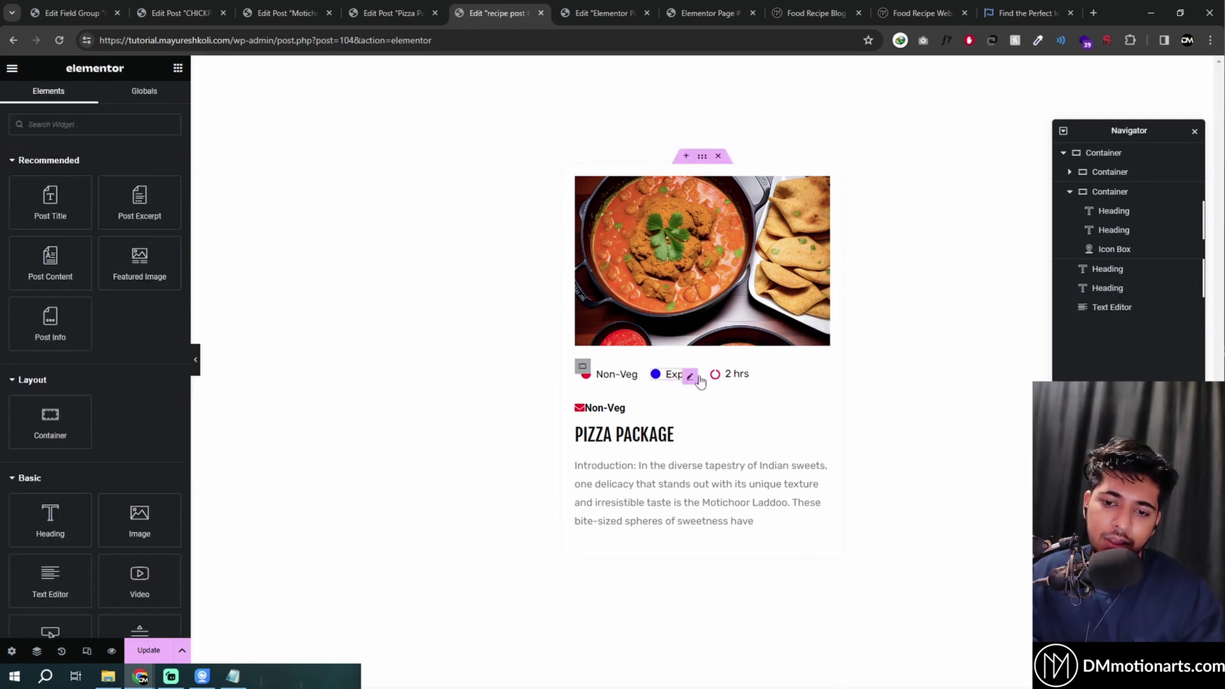
Inspect the Duration icon box in the meta row, checking its icon, dynamic title and style settings.
click(738, 372)
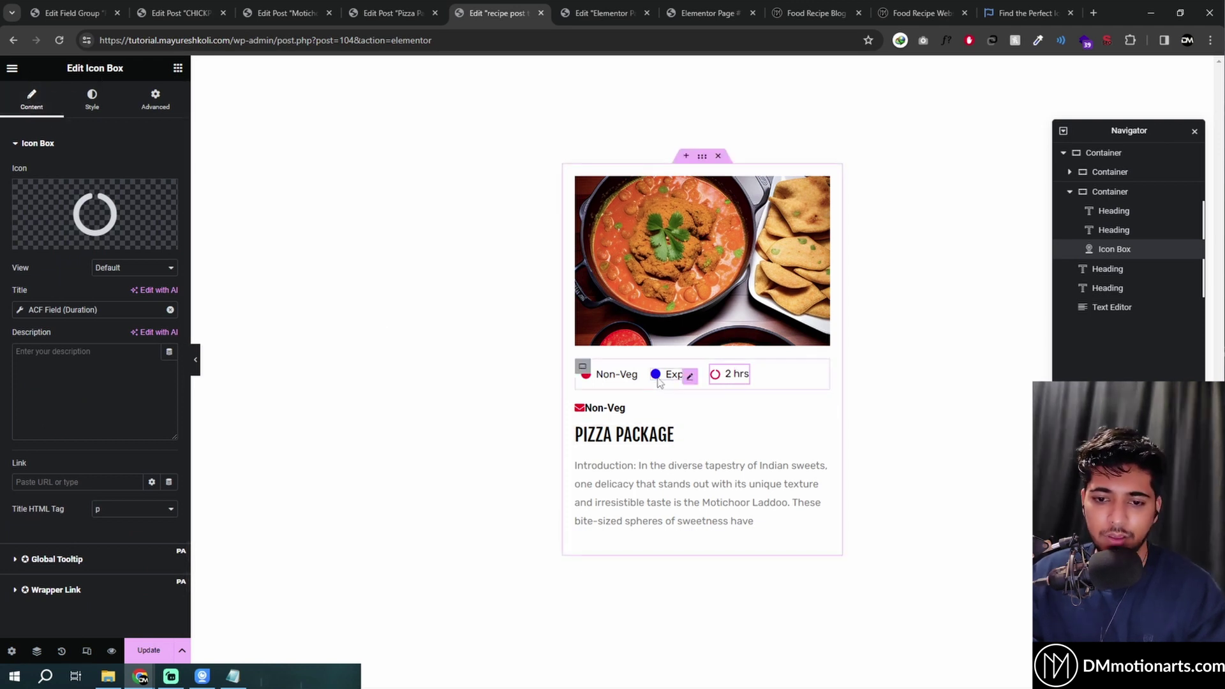
click(688, 376)
click(723, 379)
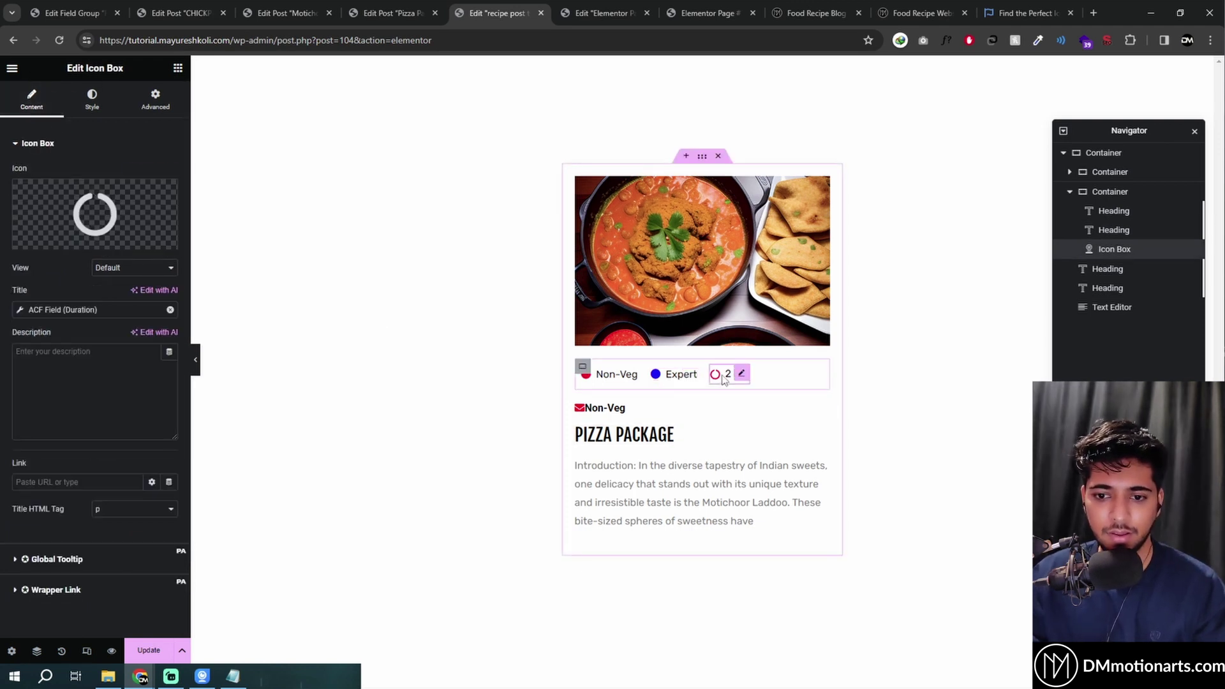
click(91, 201)
click(91, 201)
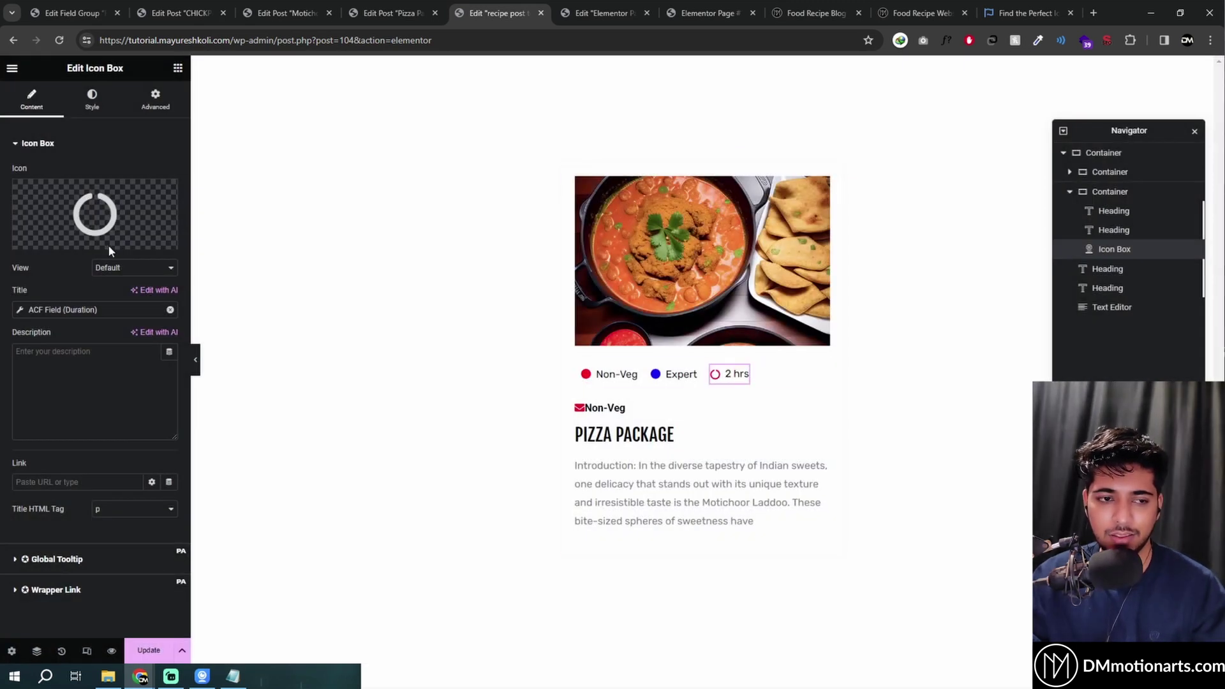
click(91, 97)
click(31, 100)
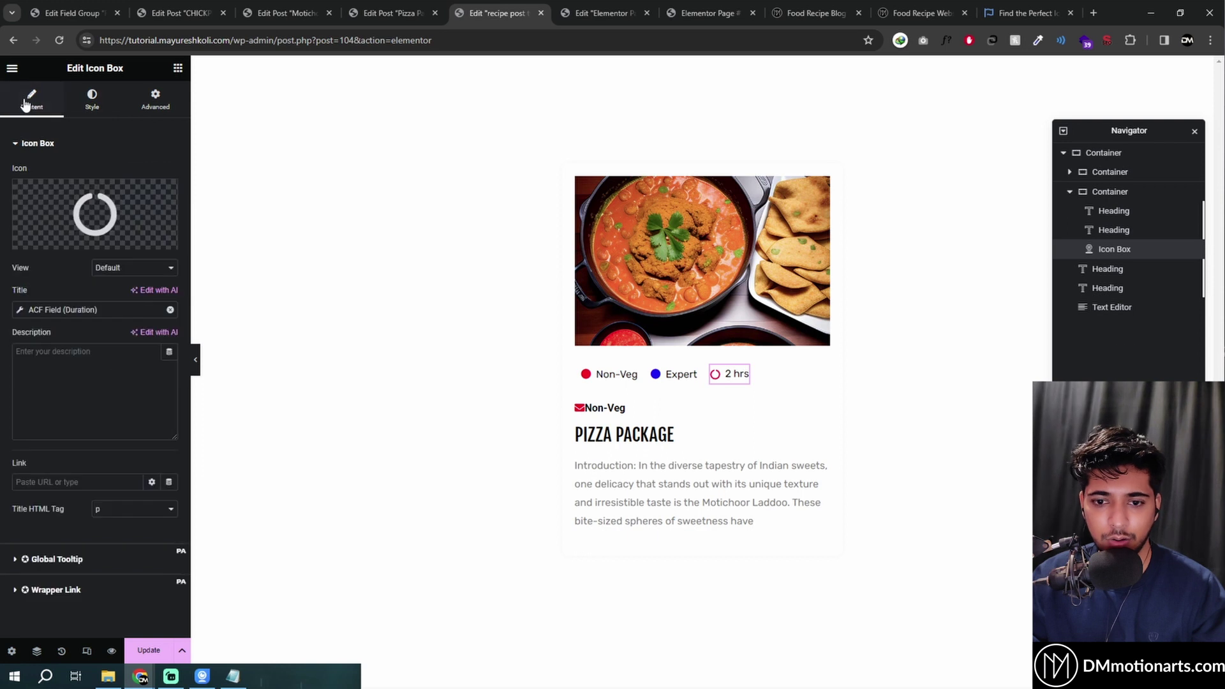
Clear the Duration field of the Pizza Package post and update the post.
click(391, 13)
triple_click(42, 540)
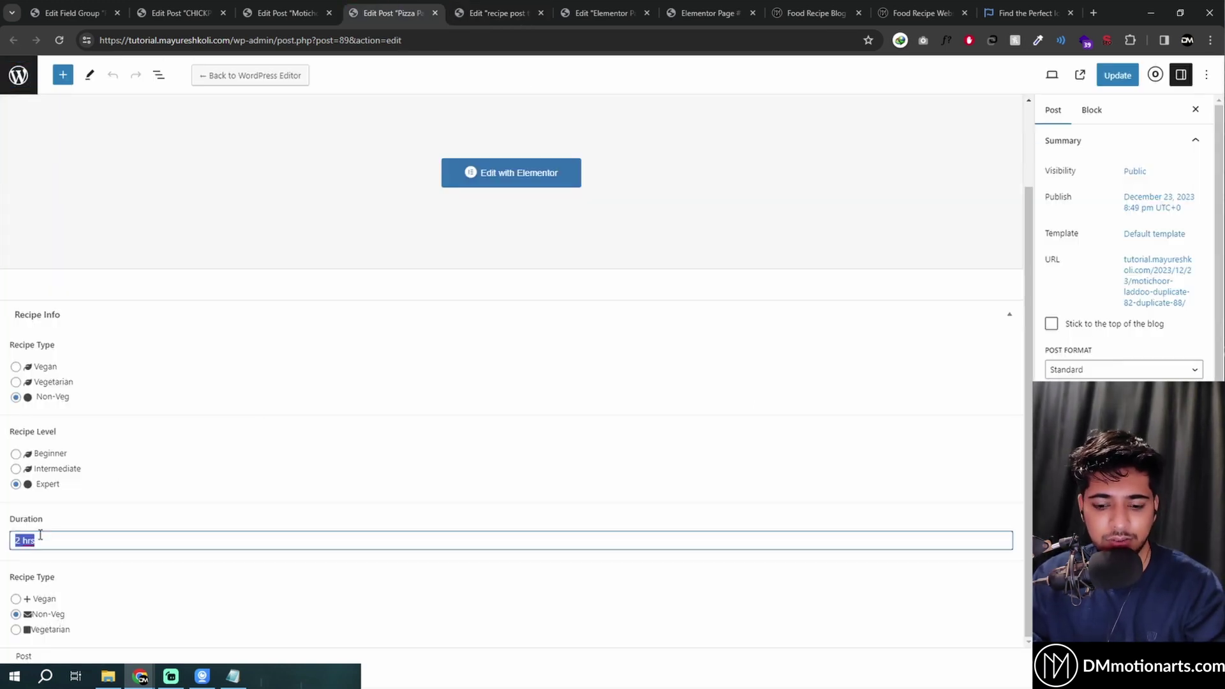
key(BackSpace)
click(1128, 79)
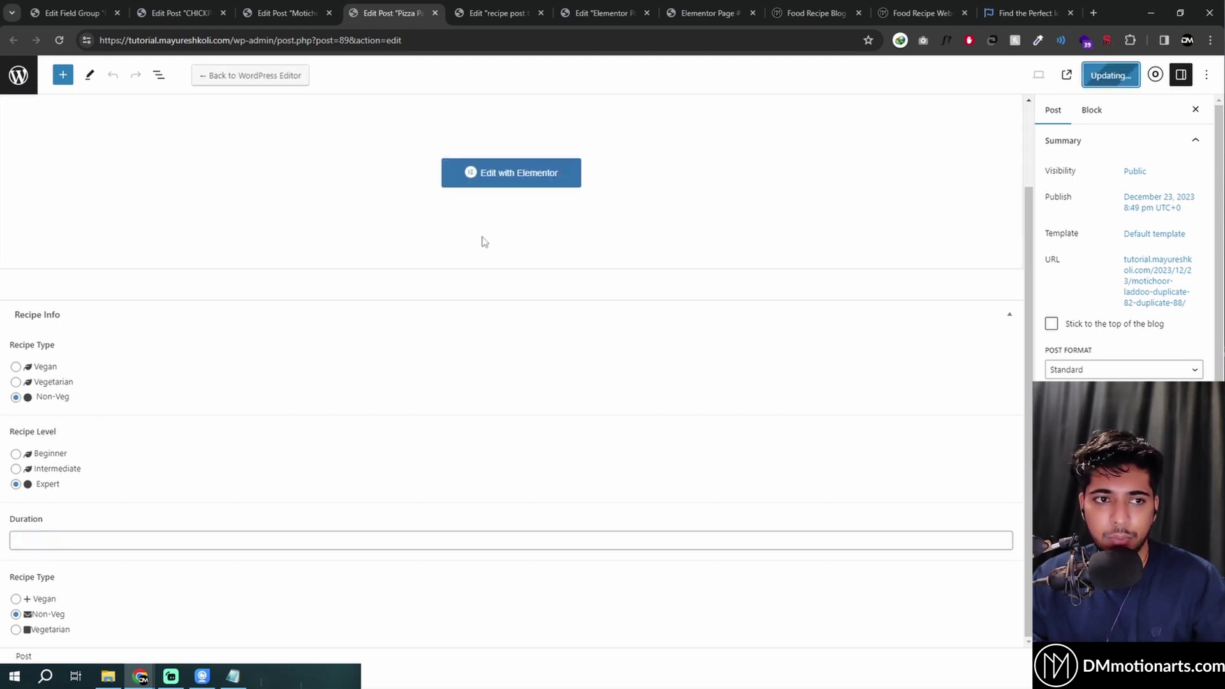
Compare the Pizza Package card's duration icon on the published Elementor page with the post's Duration field.
click(720, 6)
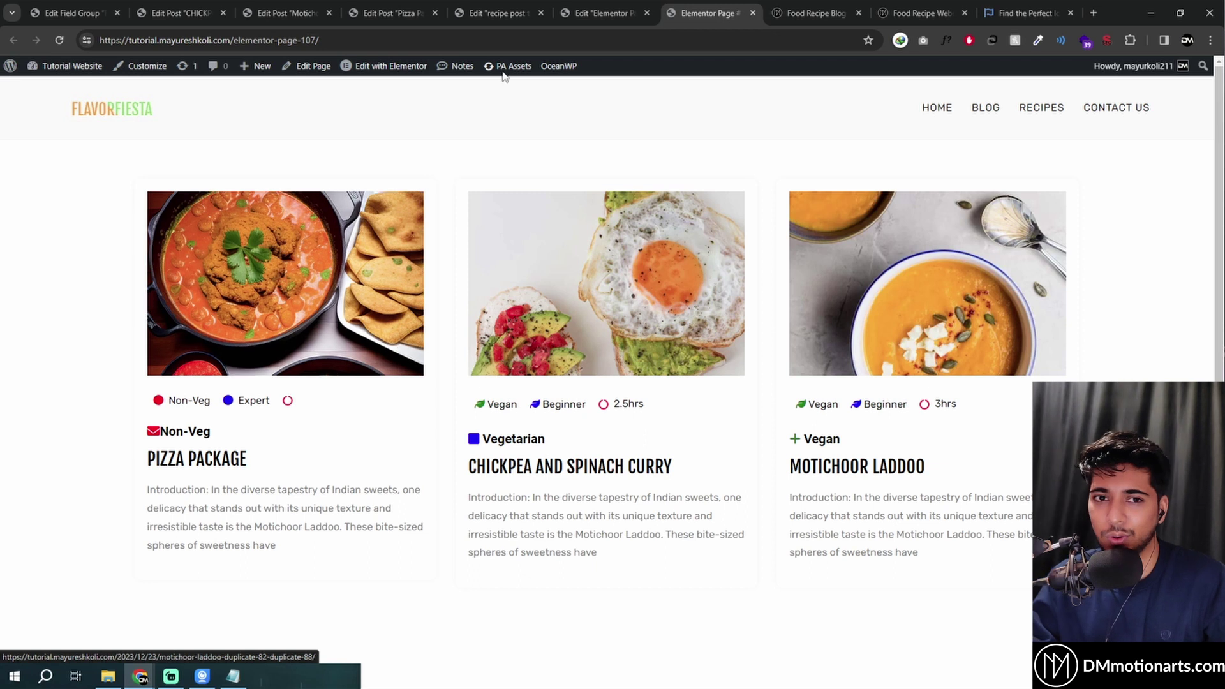
click(535, 8)
click(402, 8)
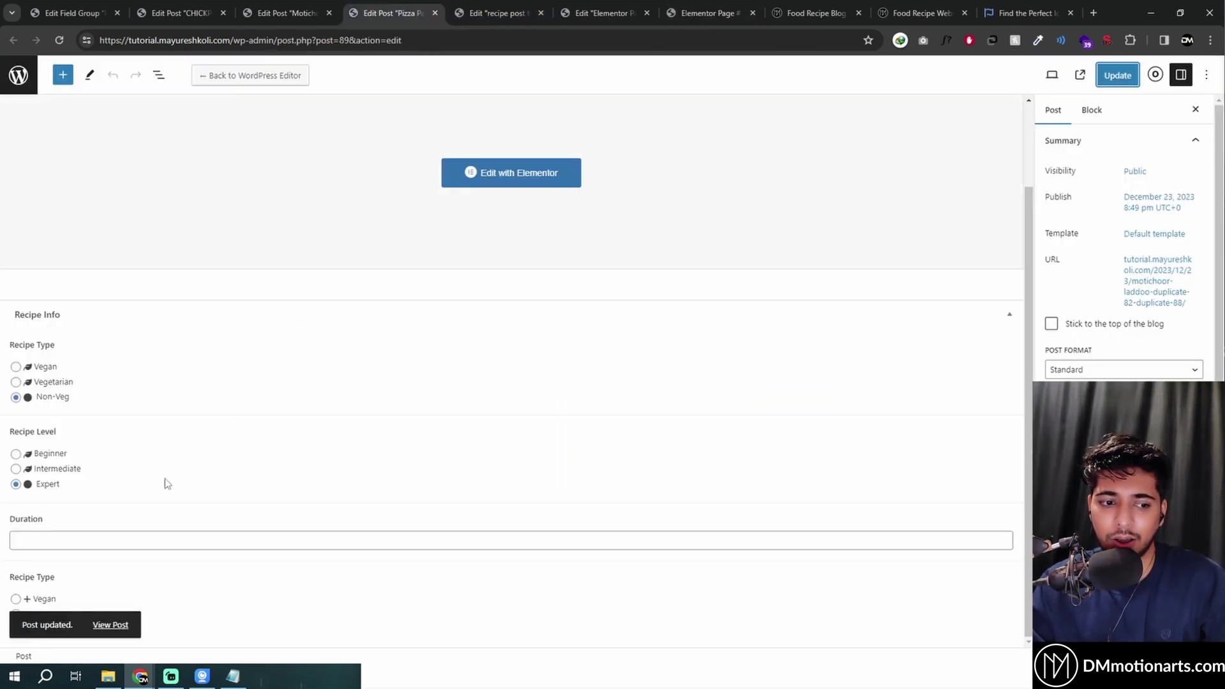
click(96, 533)
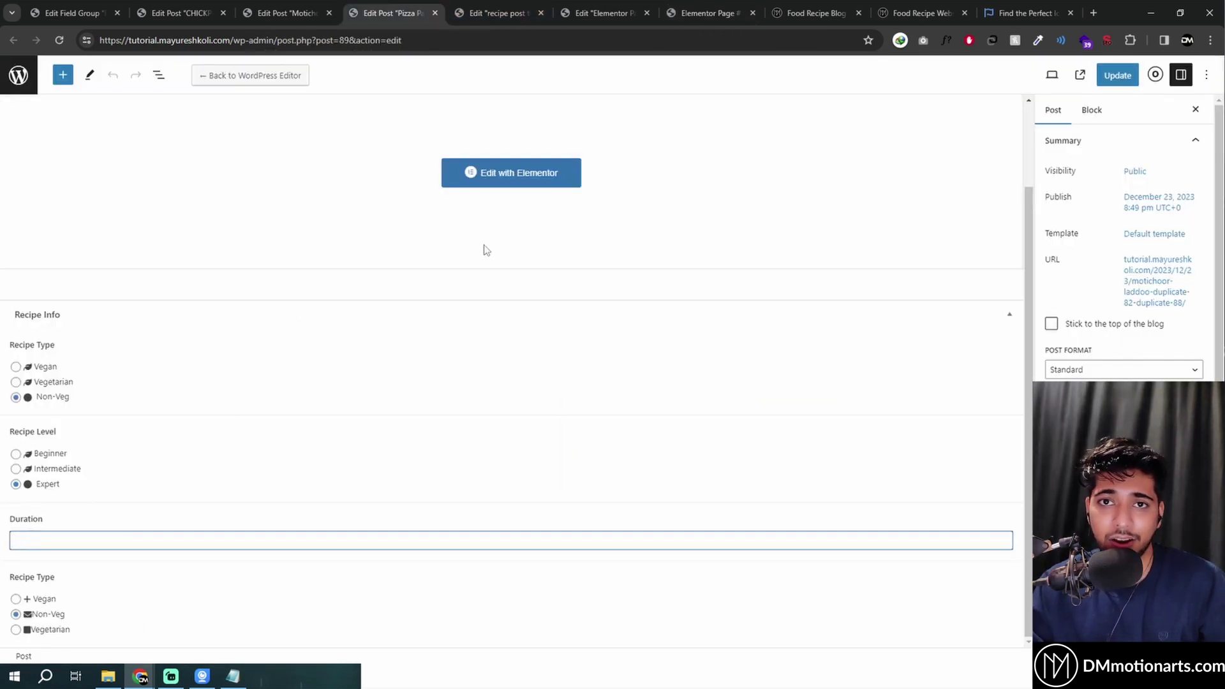
click(708, 12)
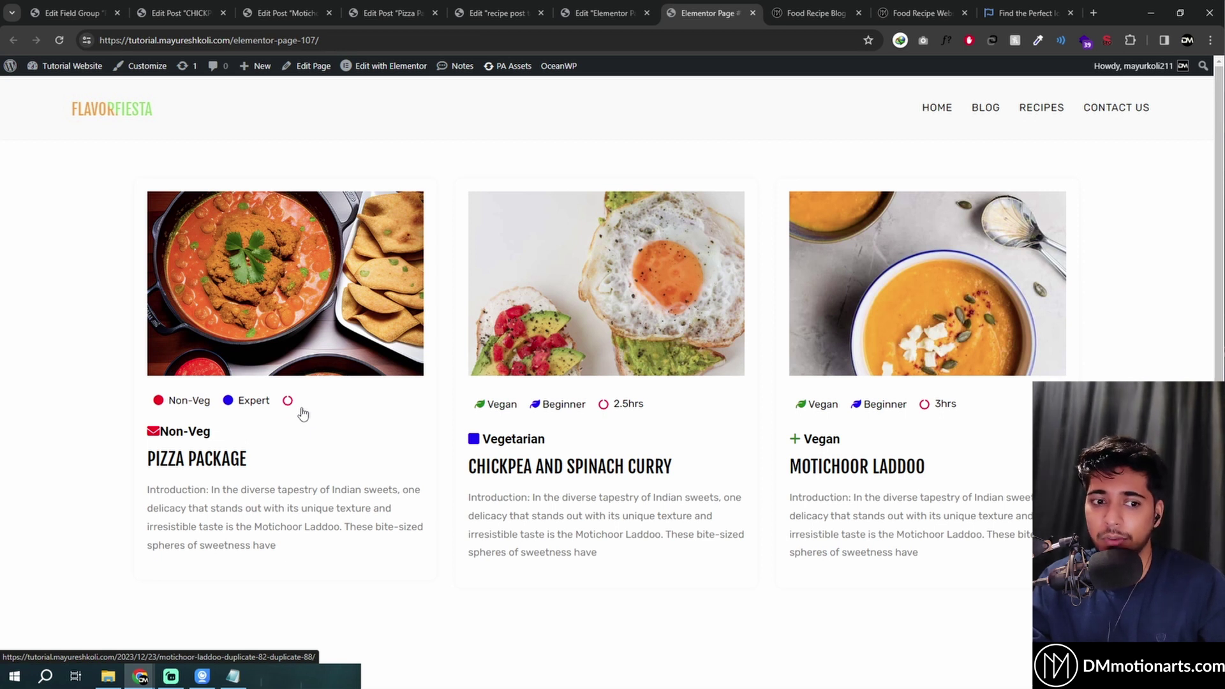
Duplicate the recipe type heading above the post title in the recipe post template, and delete the copy.
click(498, 12)
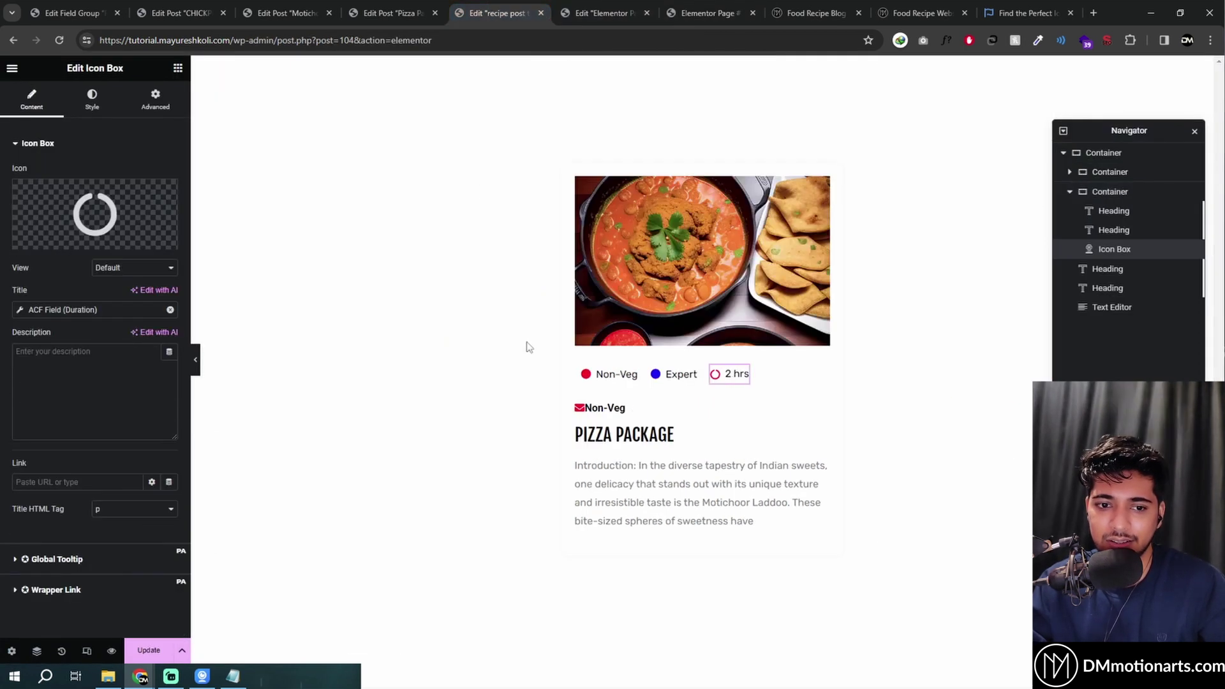
click(627, 378)
click(737, 375)
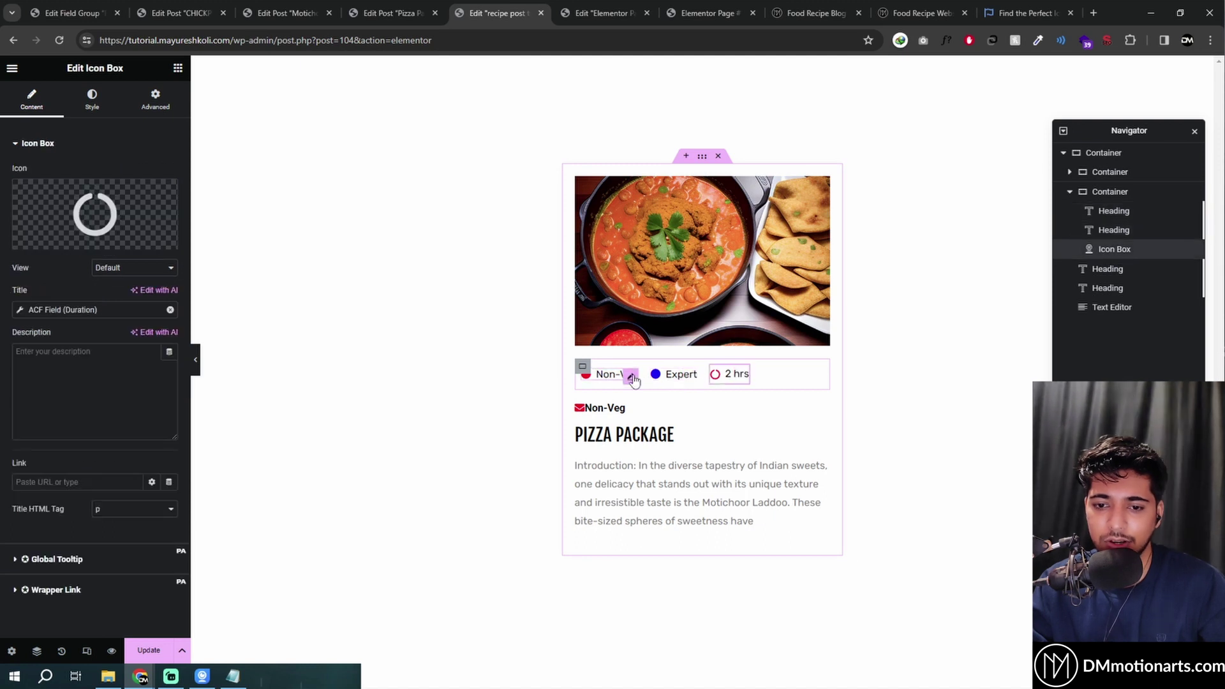
right_click(620, 414)
click(641, 304)
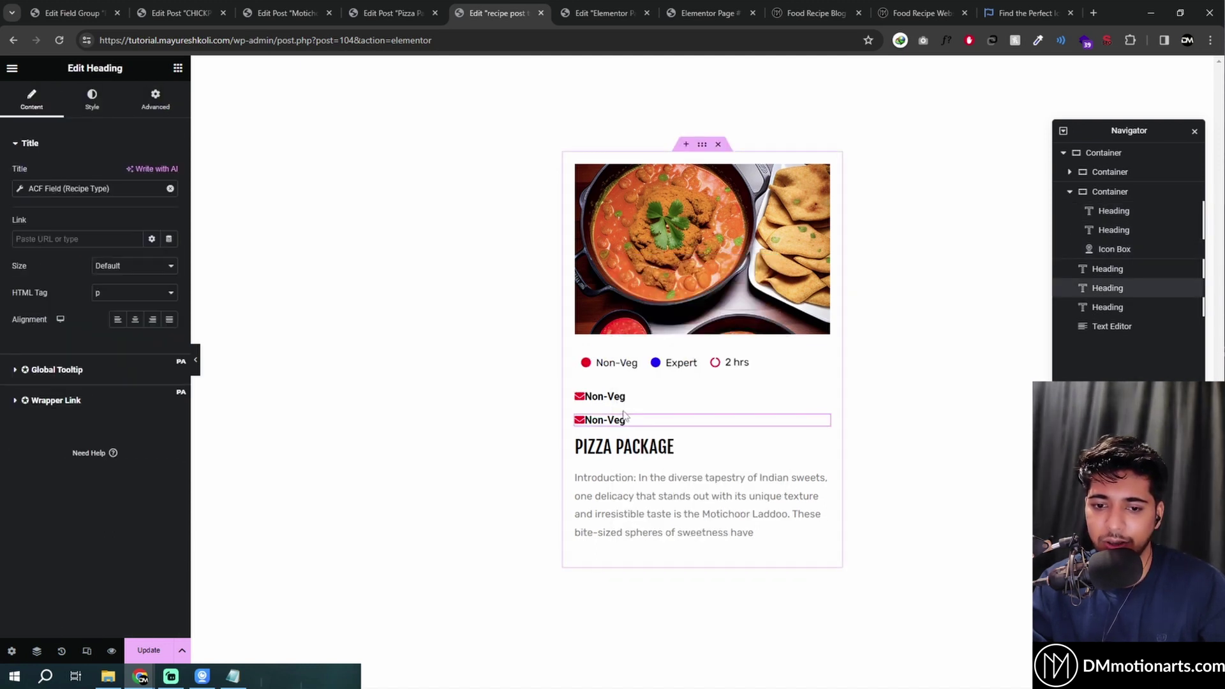
right_click(835, 416)
click(855, 551)
Compare the Duration fields of the Motichoor Laddoo and Pizza Package posts.
click(281, 8)
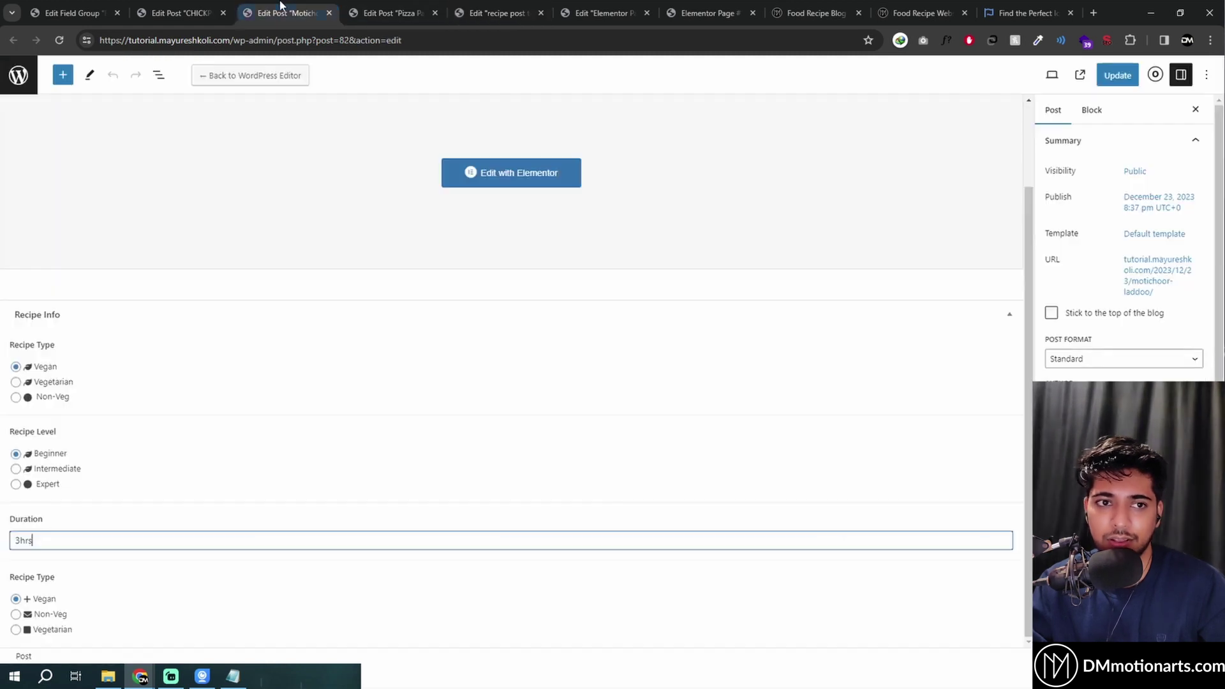
click(391, 13)
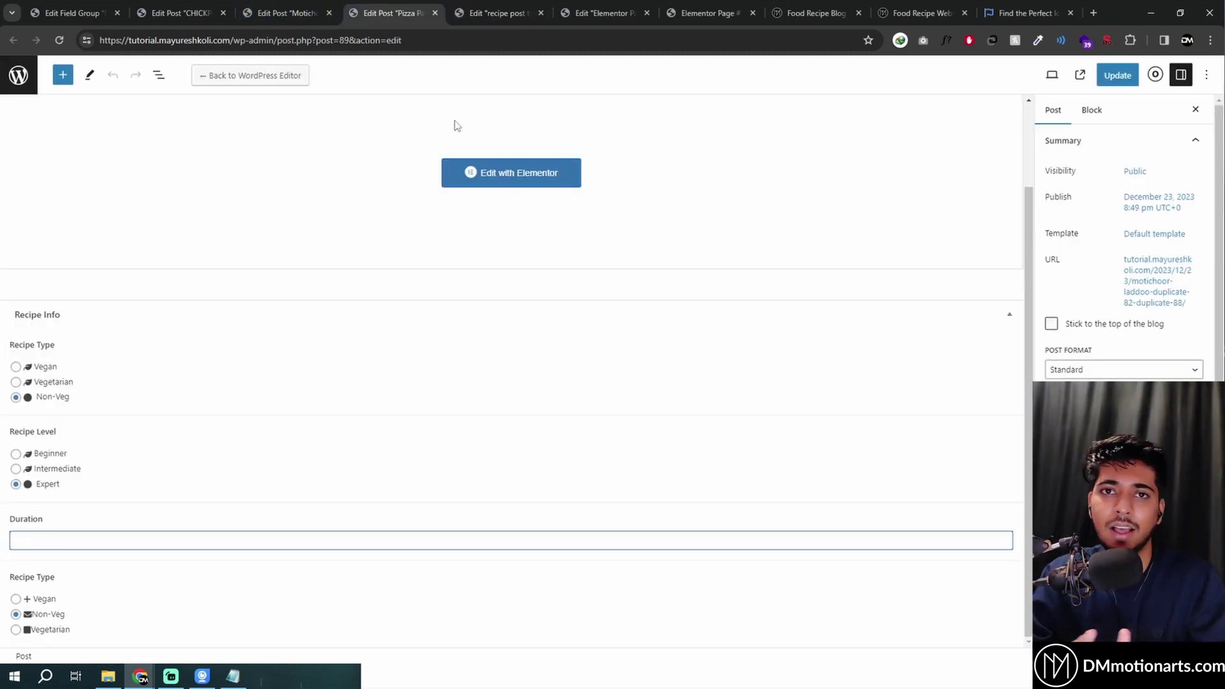